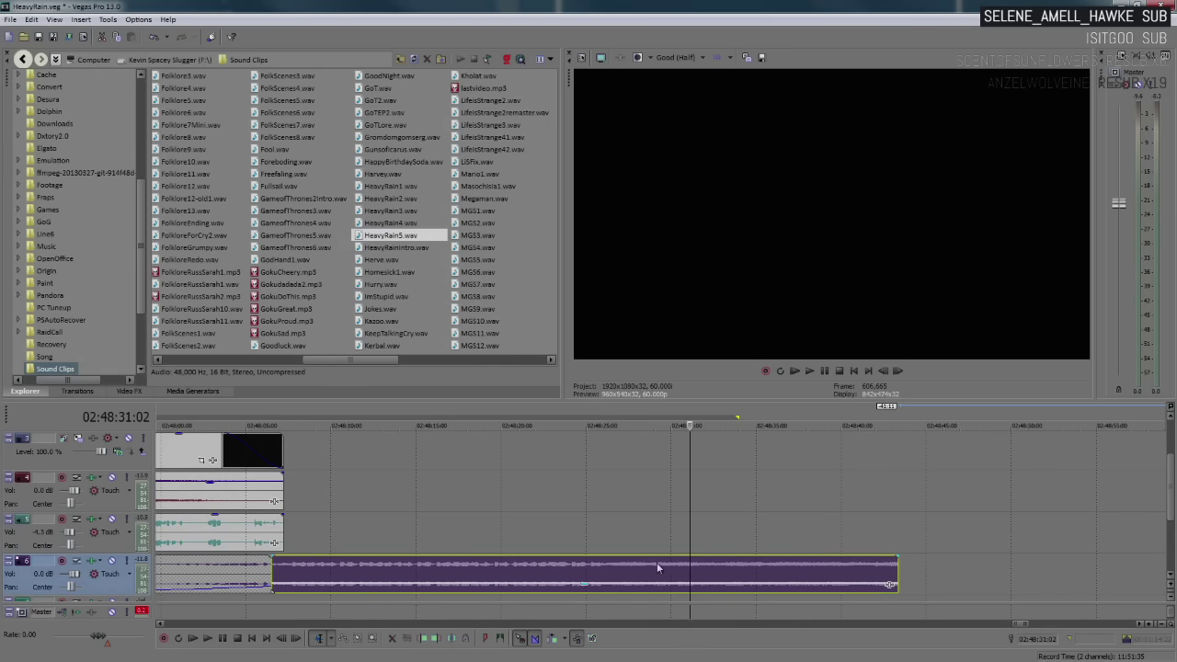
# Play the fading-in music's follow-on event on track 6 from its start to judge where it should fade out
pyautogui.click(601, 572)
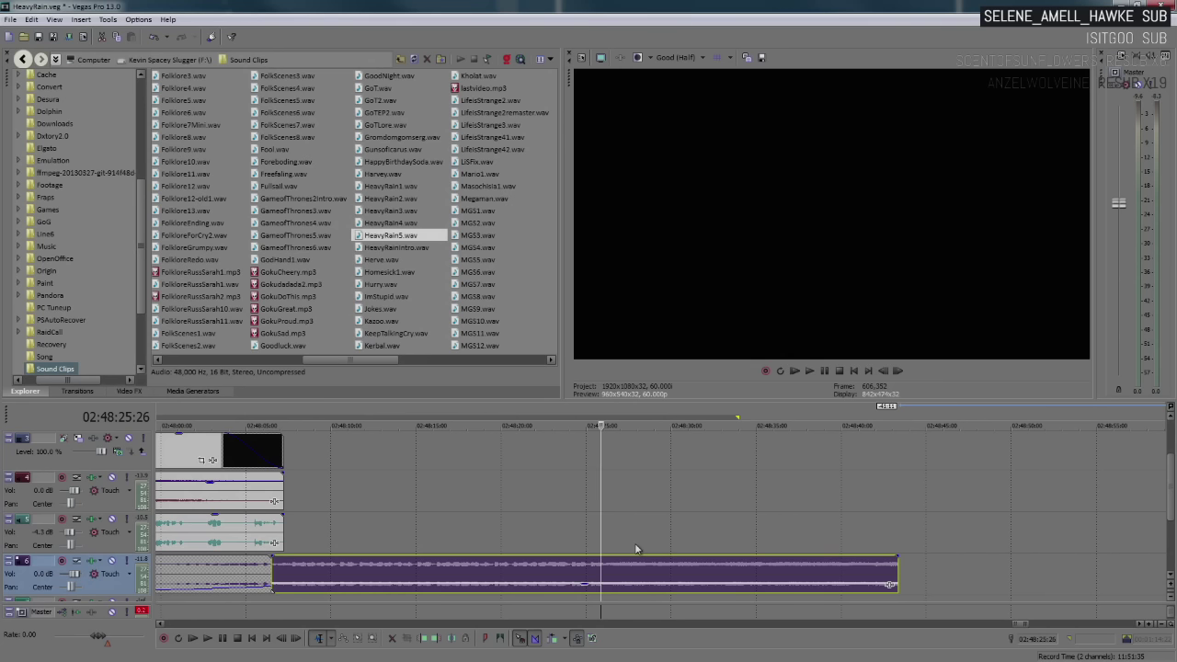
pyautogui.click(285, 575)
pyautogui.press('space')
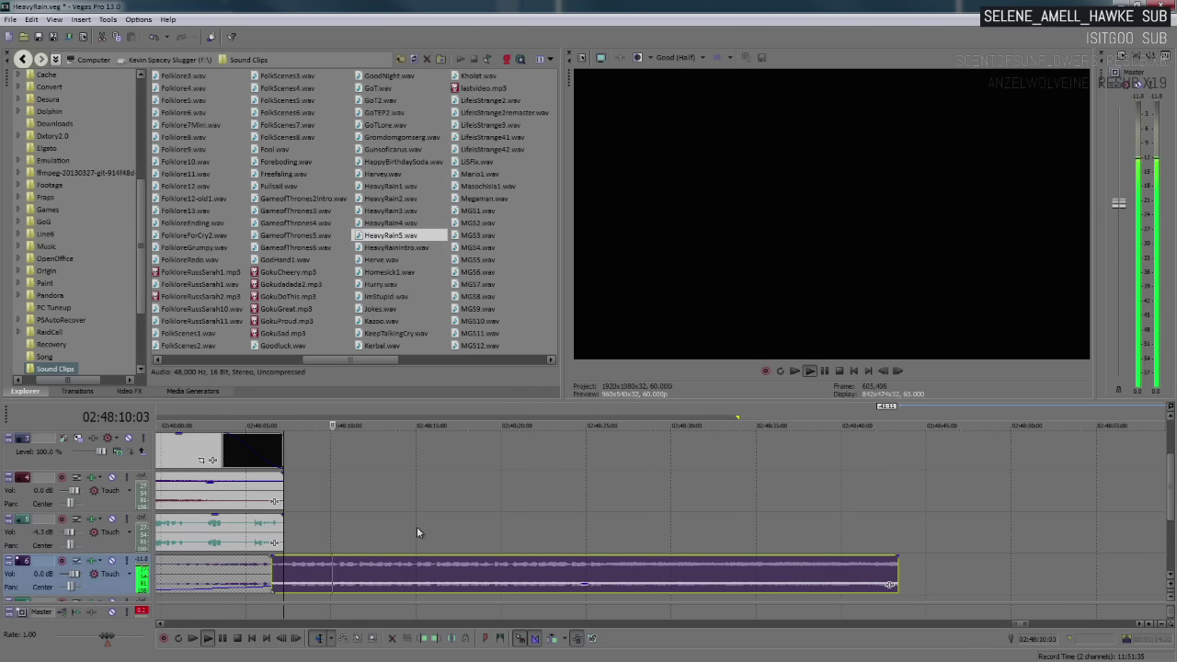
pyautogui.press('space')
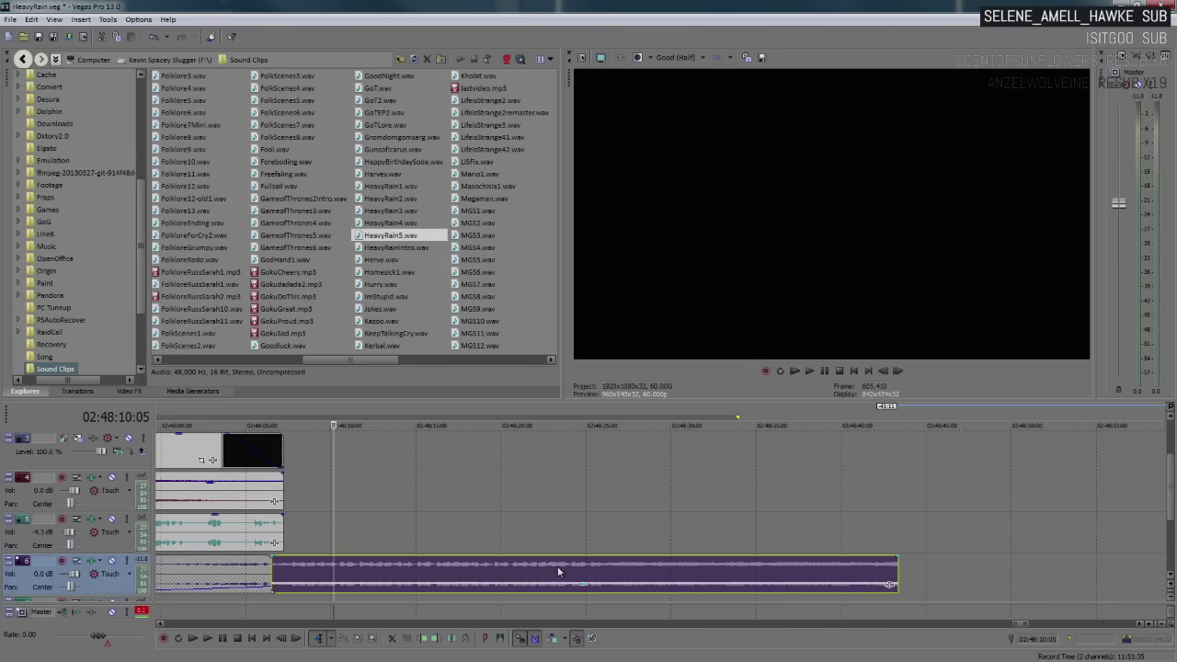
pyautogui.press('space')
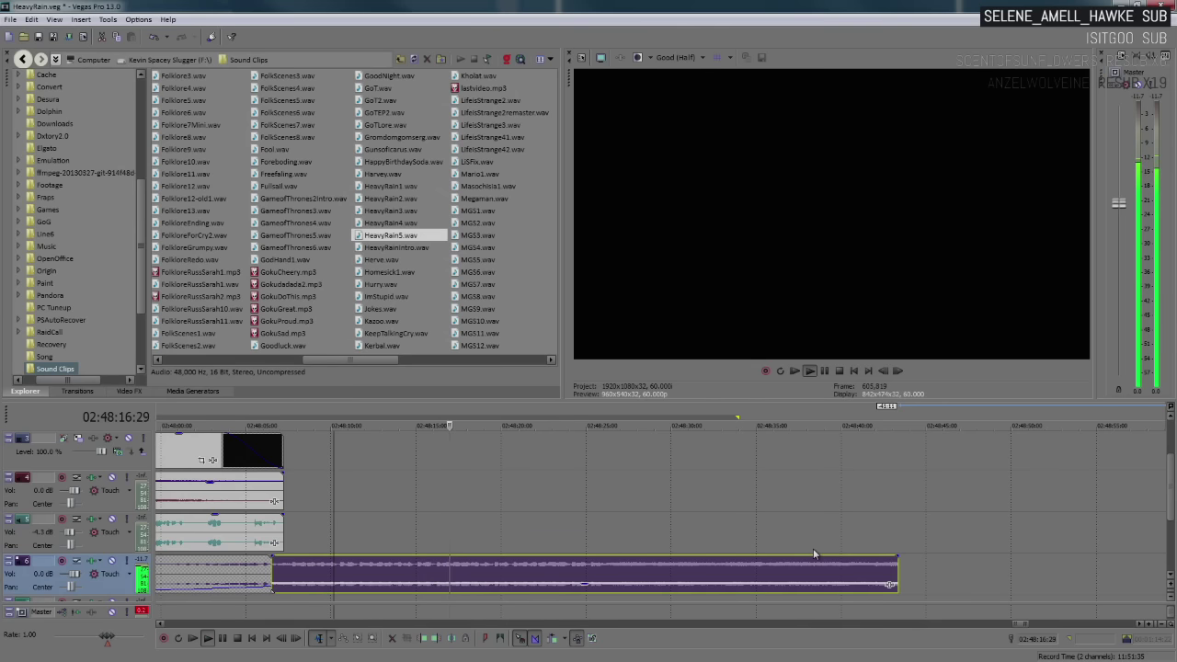
pyautogui.press('Return')
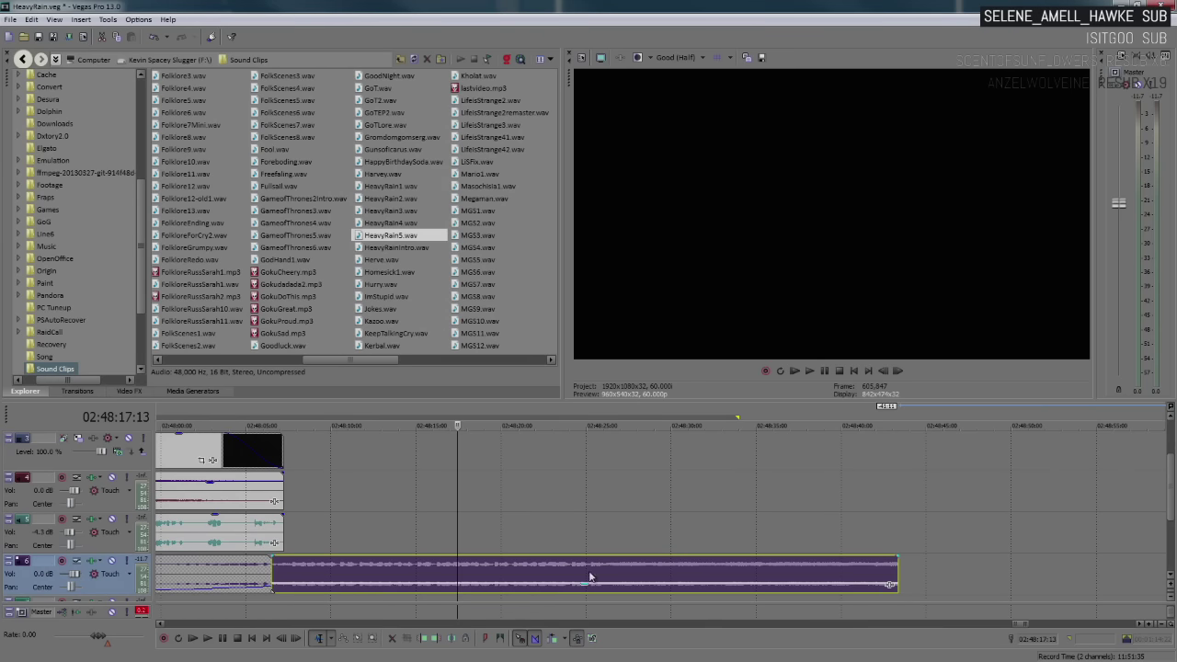
pyautogui.press('space')
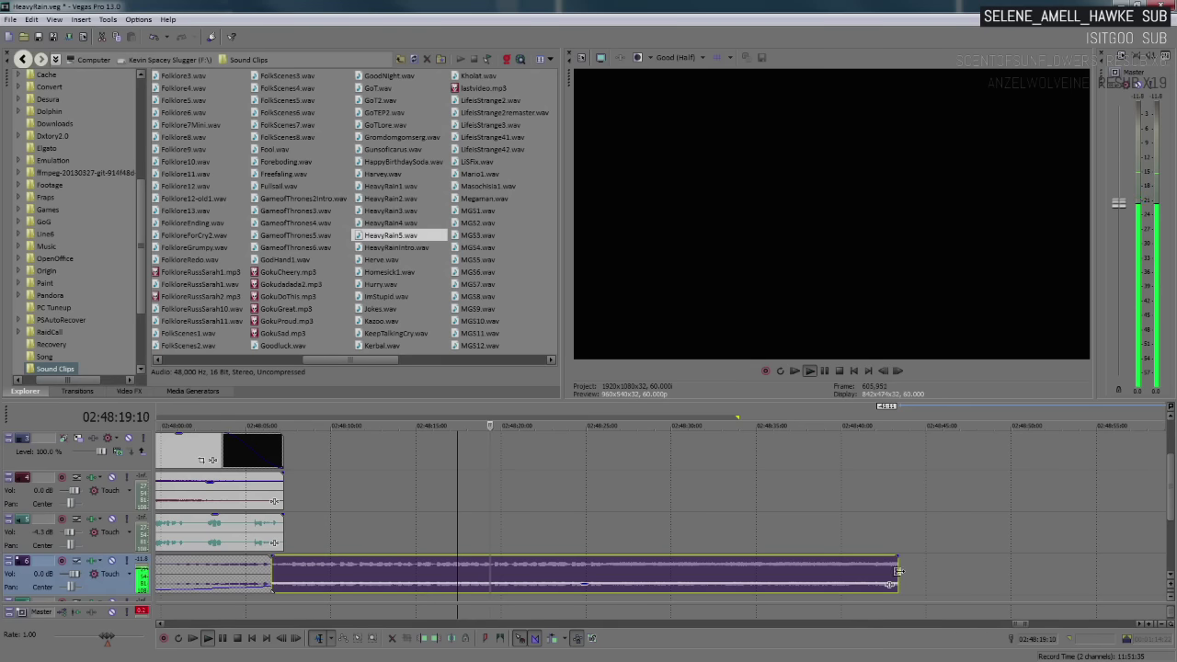
# Extend the second music event on track 6 to about 02:48:47, fade it out from about 02:48:15, and play the result
pyautogui.moveTo(897, 571); pyautogui.dragTo(423, 563)
pyautogui.click(688, 530)
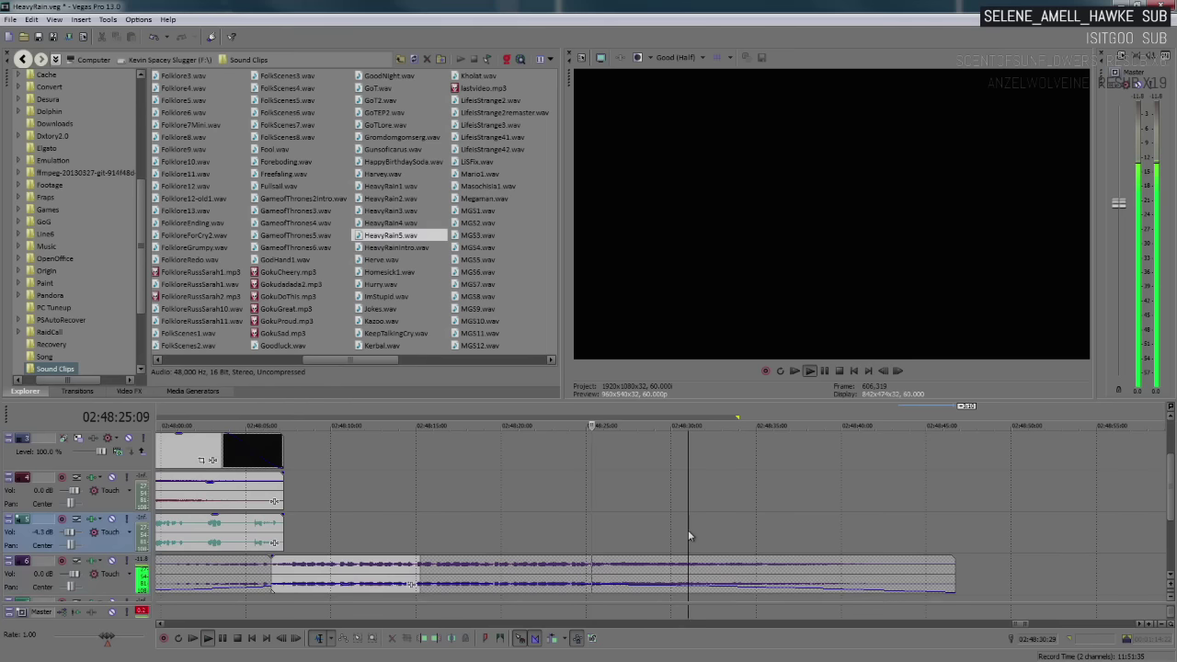
pyautogui.scroll(-3, 688, 530)
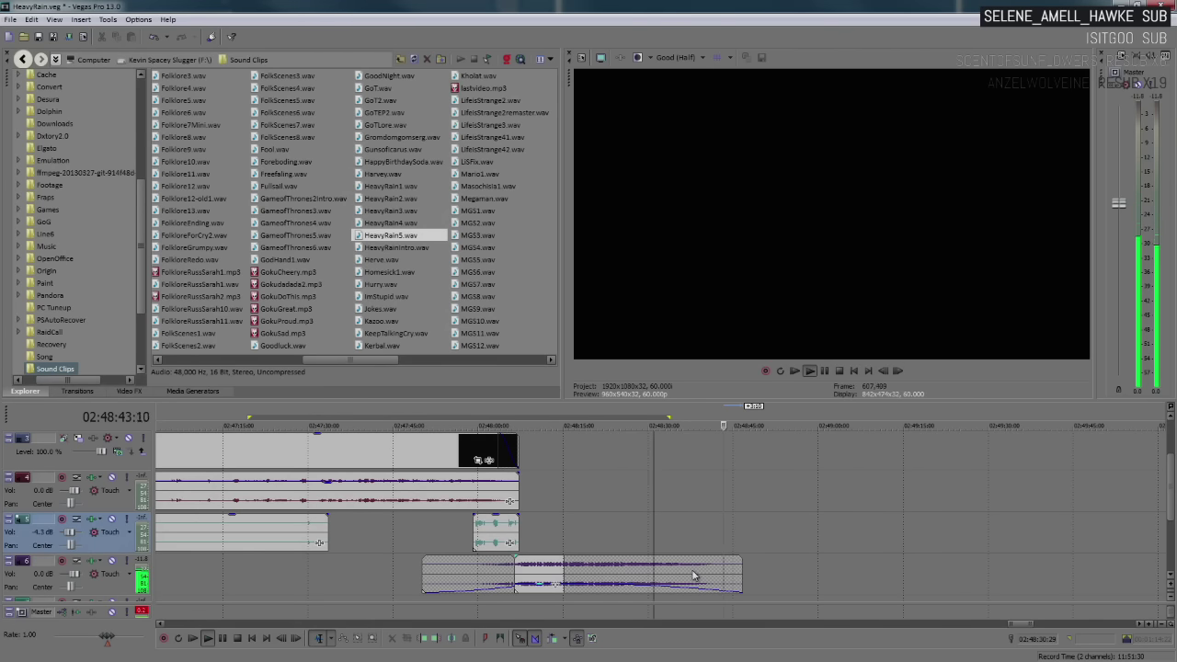
pyautogui.click(755, 566)
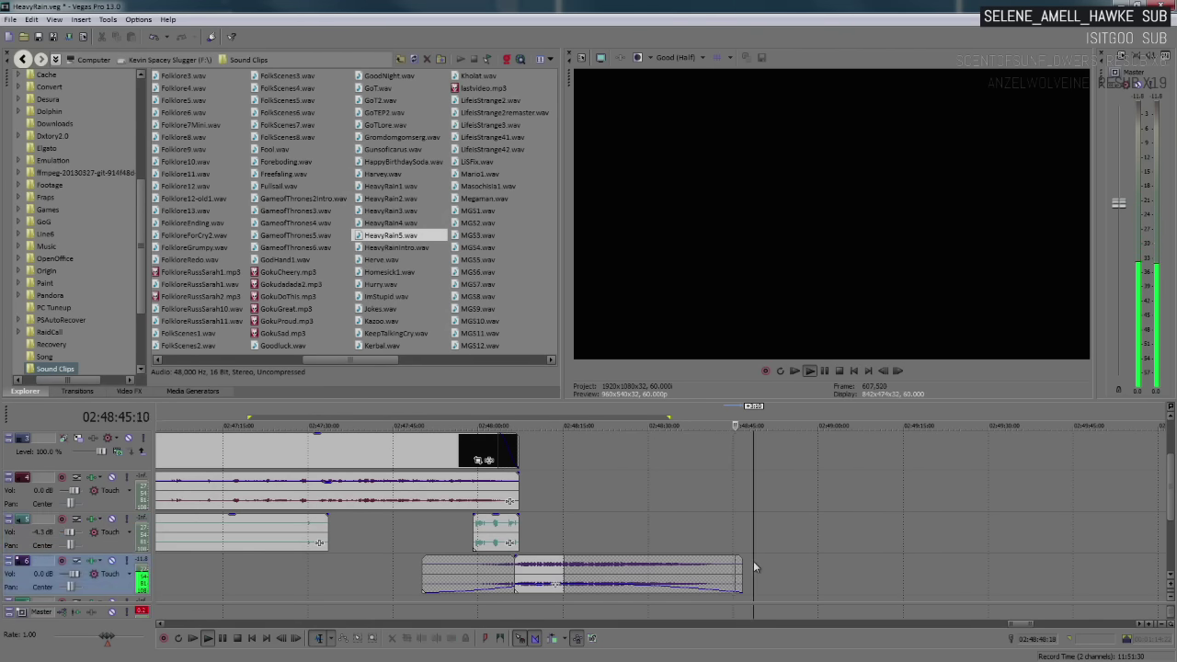
# Trim about 2 seconds off the end of the second music event and play the tail of its fade-out
pyautogui.scroll(3, 756, 567)
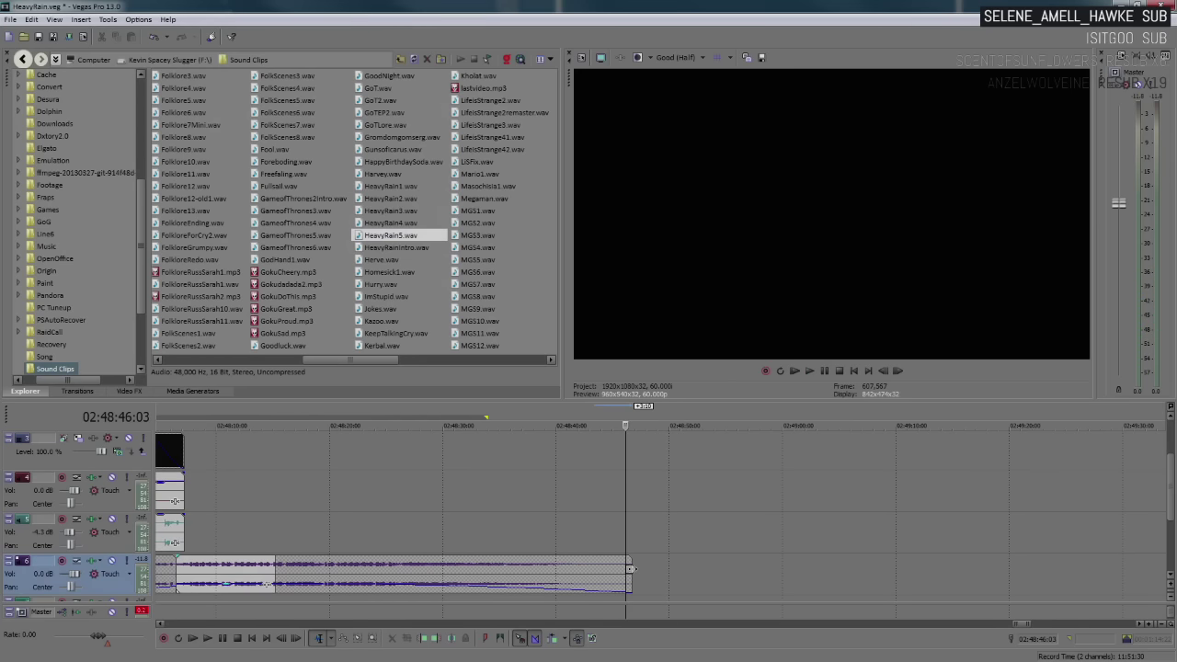
pyautogui.moveTo(631, 568); pyautogui.dragTo(607, 568)
pyautogui.click(501, 532)
pyautogui.press('space')
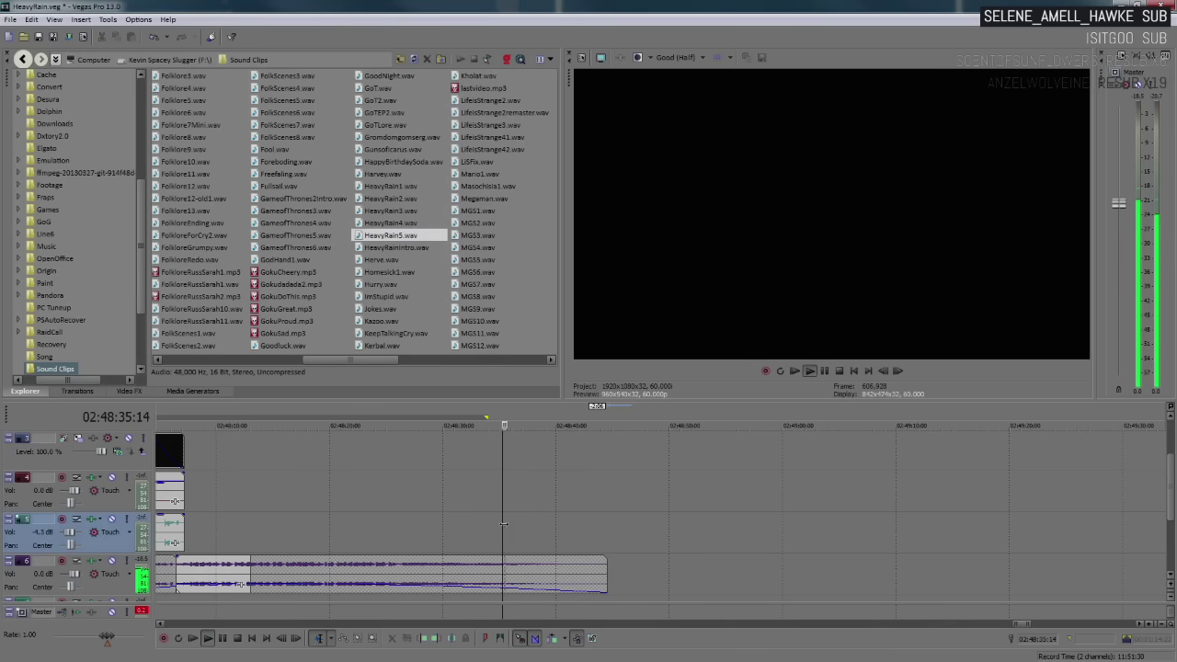
pyautogui.click(569, 535)
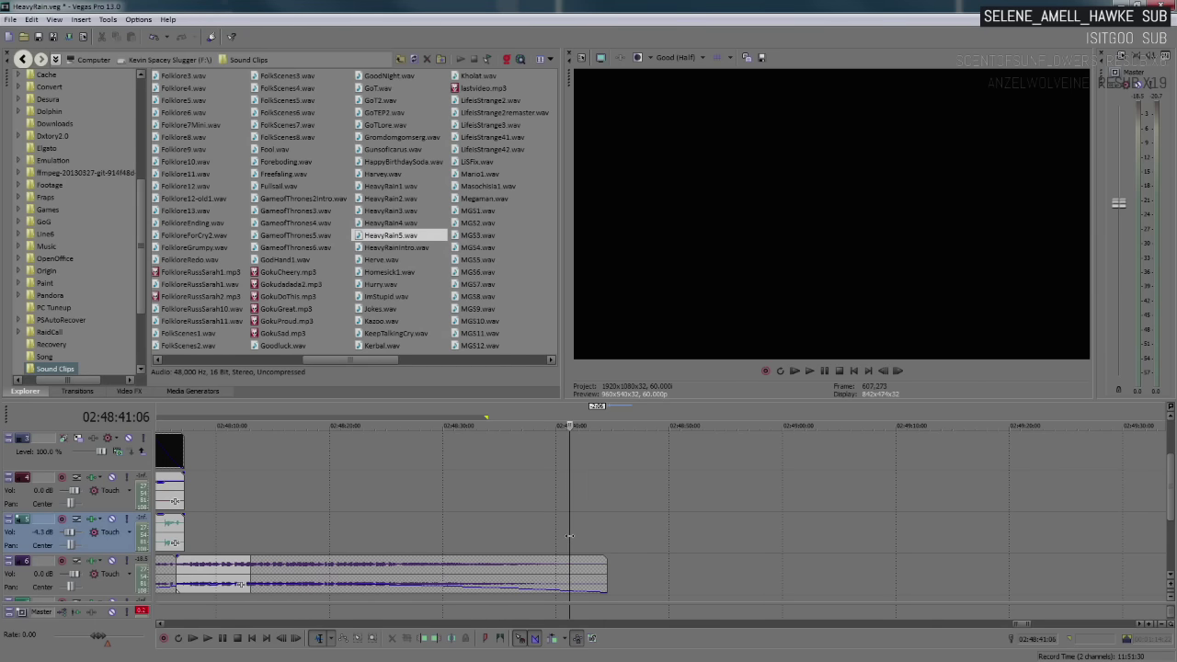
pyautogui.press('space')
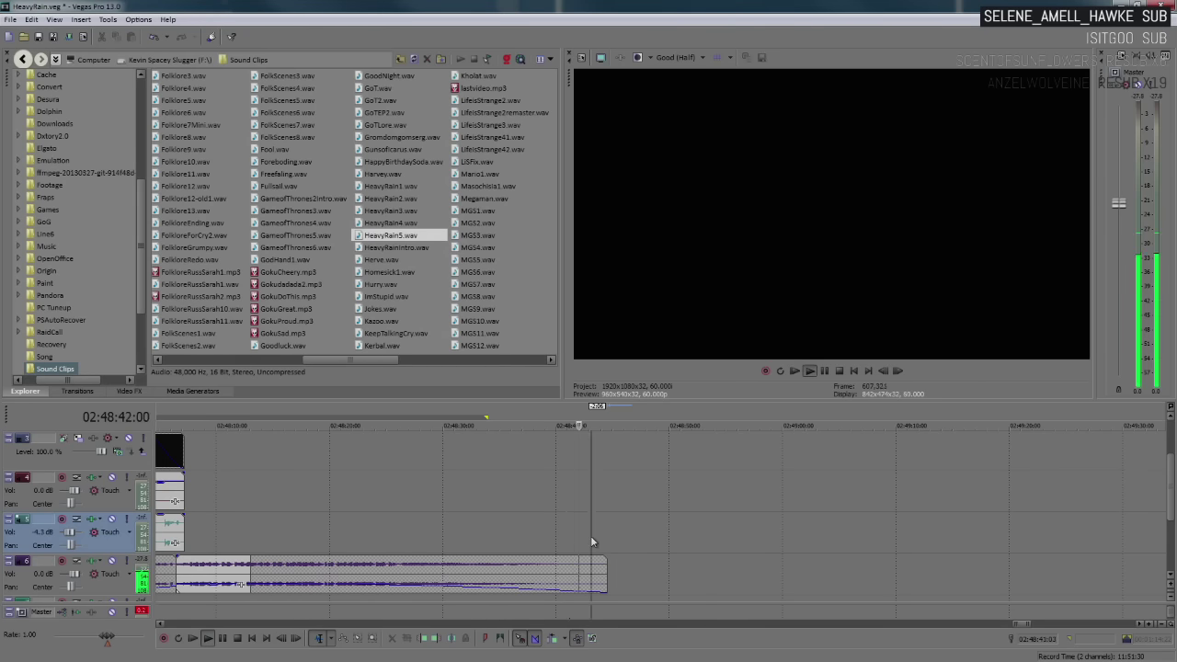
# Trim about 25 more frames off the end of the second music event on track 6
pyautogui.scroll(2, 590, 535)
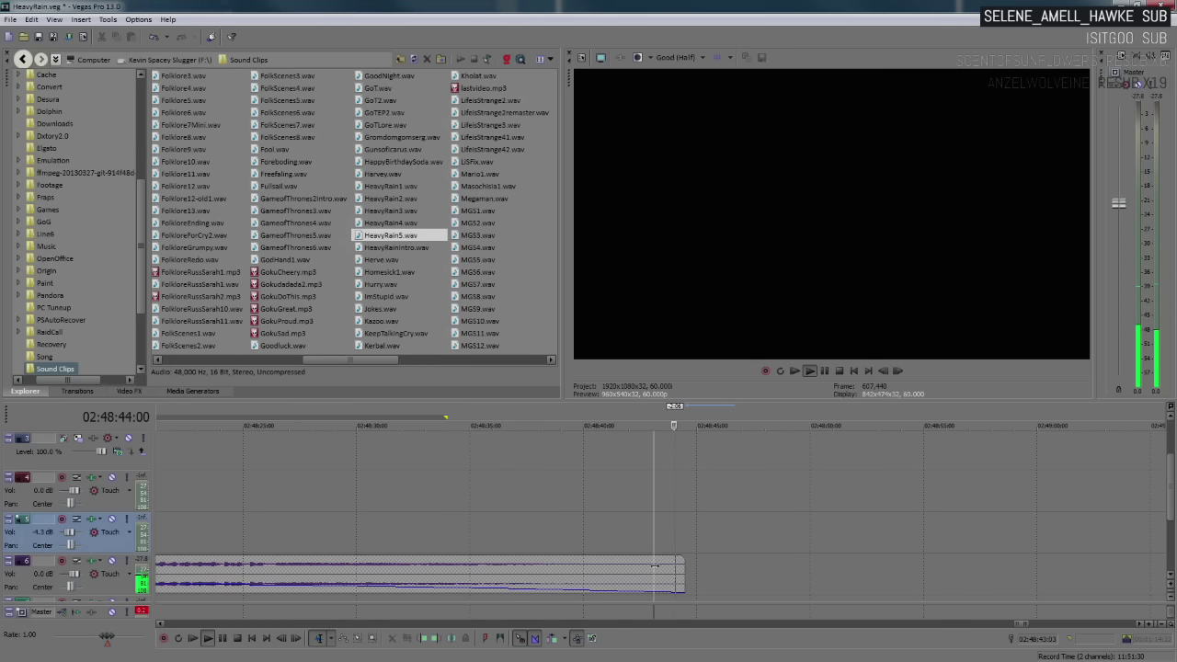
pyautogui.press('space')
pyautogui.moveTo(681, 566); pyautogui.dragTo(662, 563)
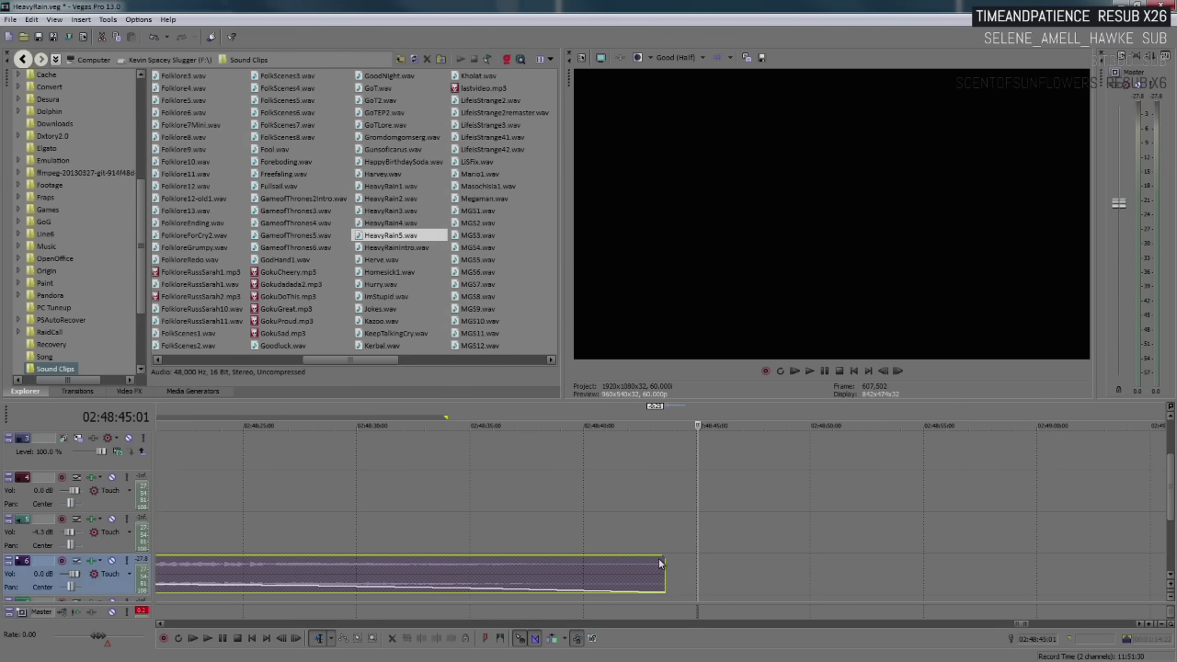
# Shorten the second music event by a further 7:25, ending it at about 02:48:36
pyautogui.scroll(-2, 565, 544)
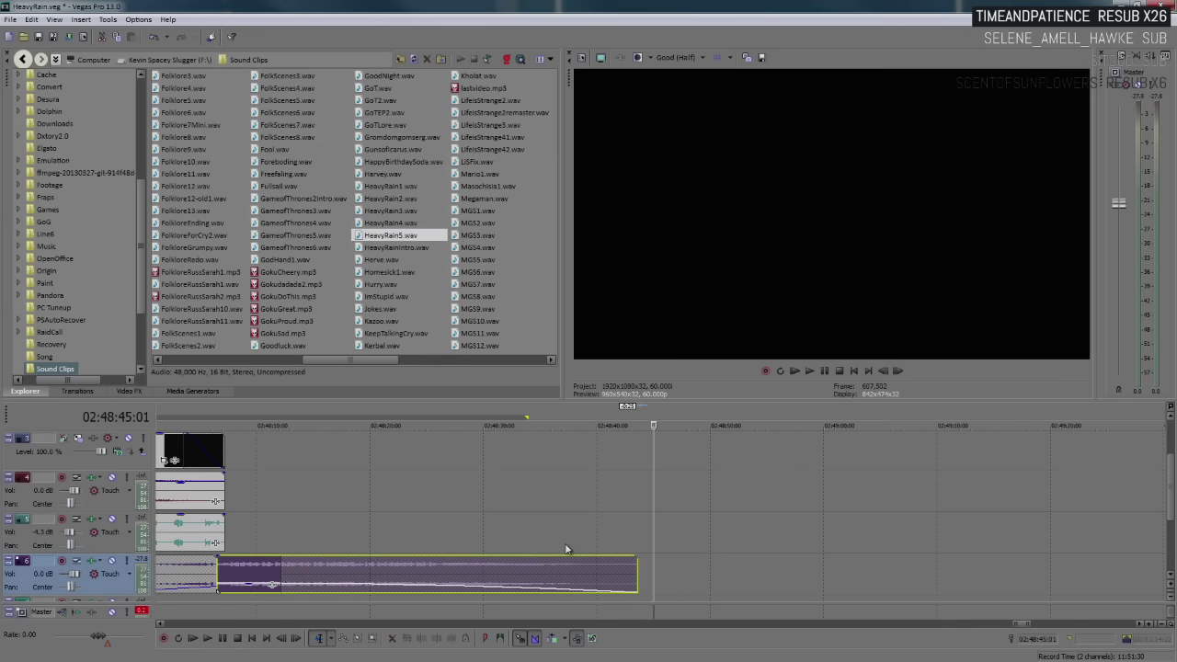
pyautogui.rightClick(454, 571)
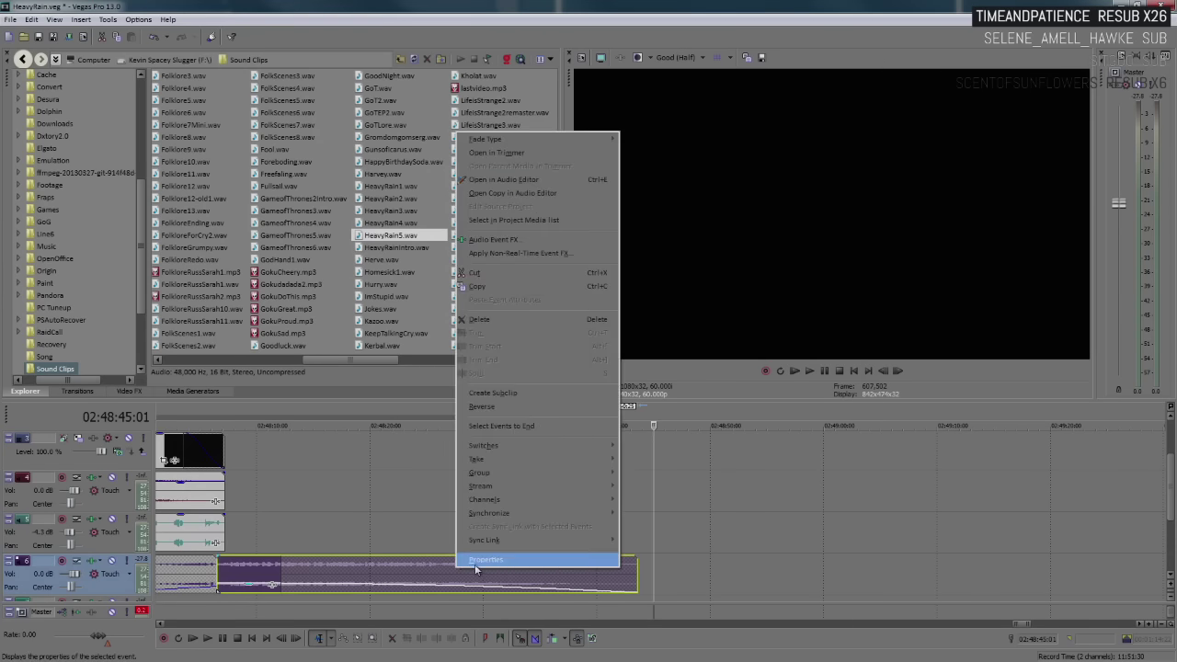
pyautogui.click(366, 533)
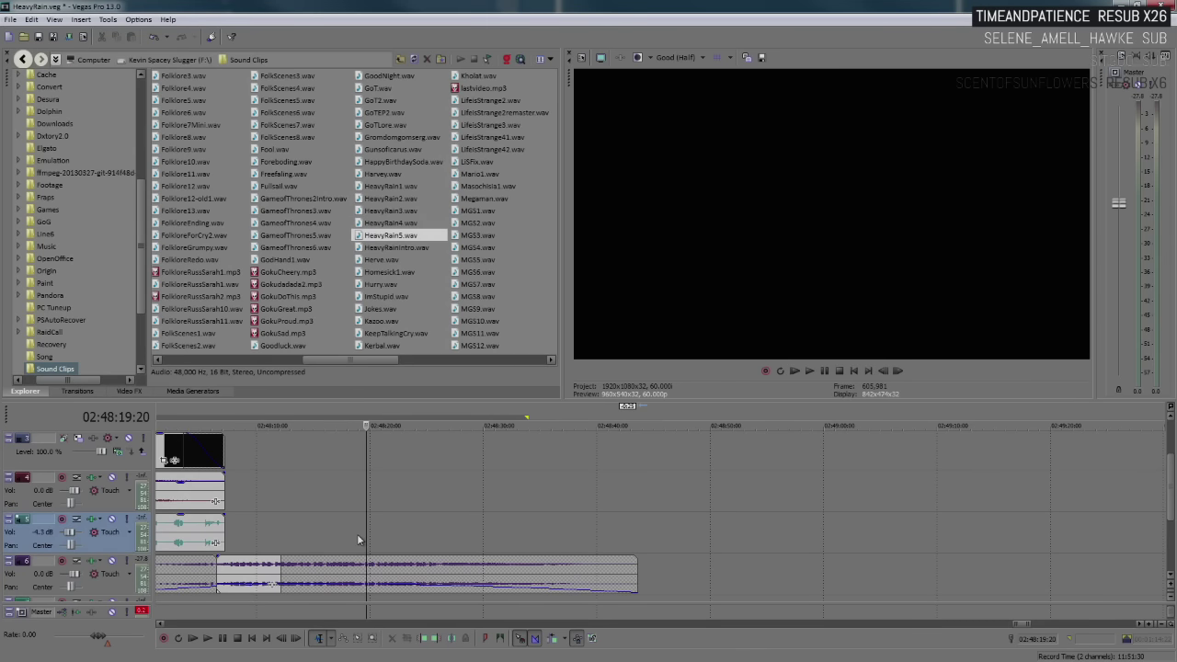
pyautogui.click(633, 575)
pyautogui.moveTo(633, 575); pyautogui.dragTo(545, 586)
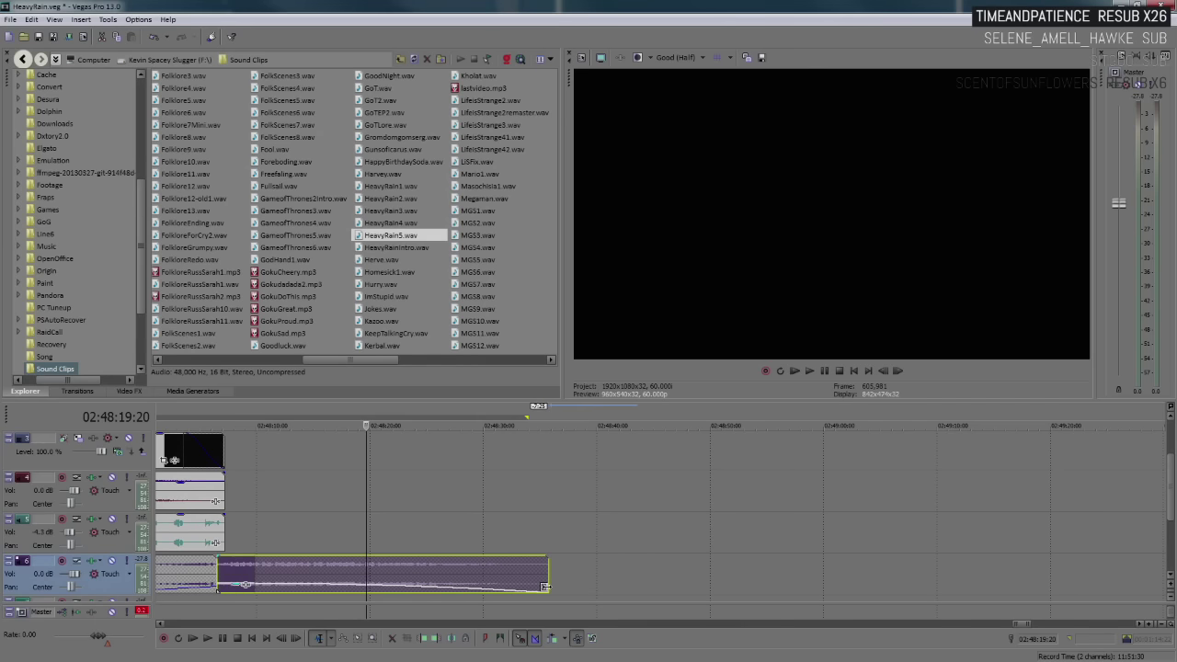
# Play from about 02:48:04 to check the music across the end of the video clip
pyautogui.click(384, 538)
pyautogui.click(192, 574)
pyautogui.press('space')
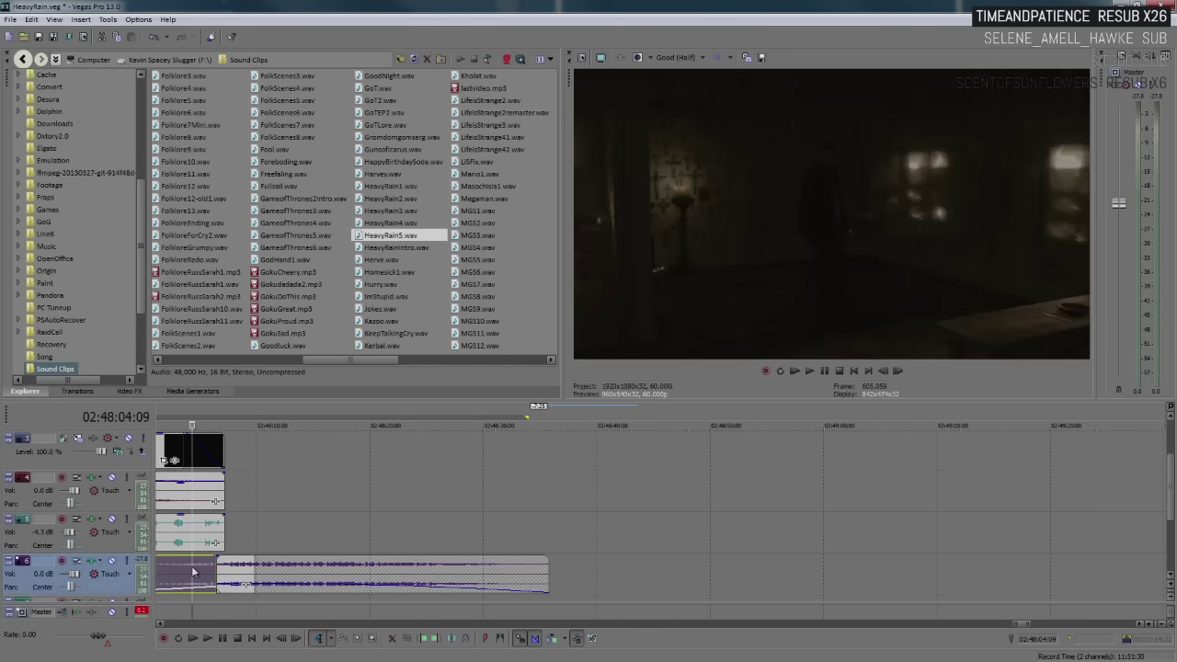
pyautogui.click(281, 528)
pyautogui.scroll(3, 281, 528)
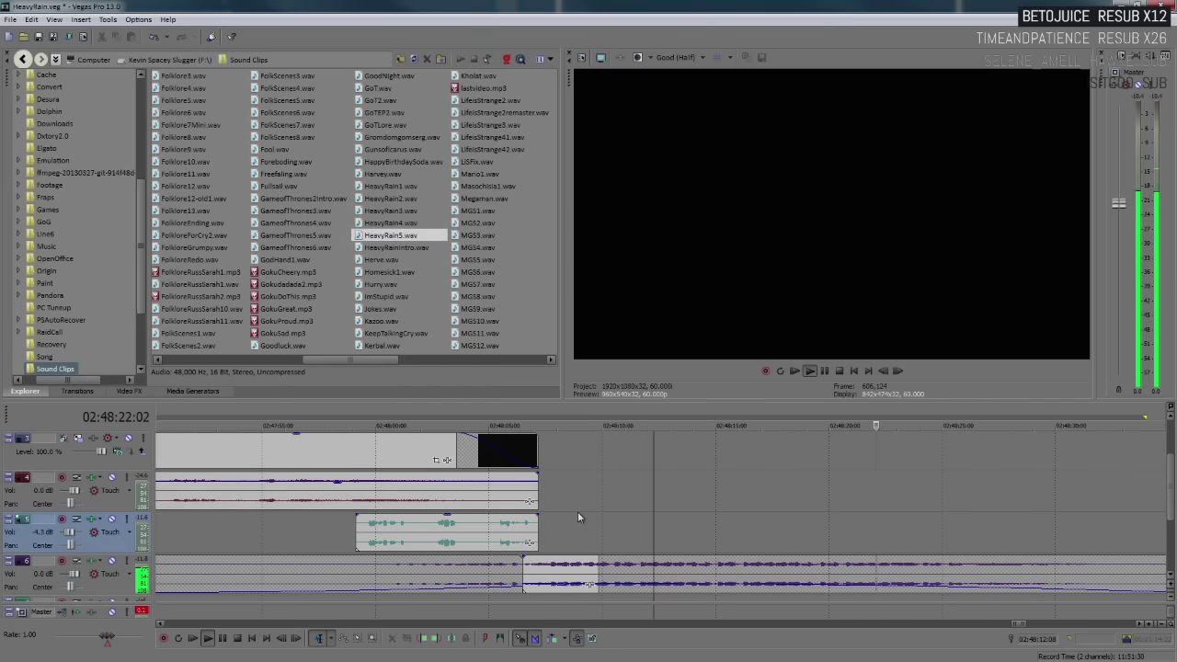
pyautogui.press('Return')
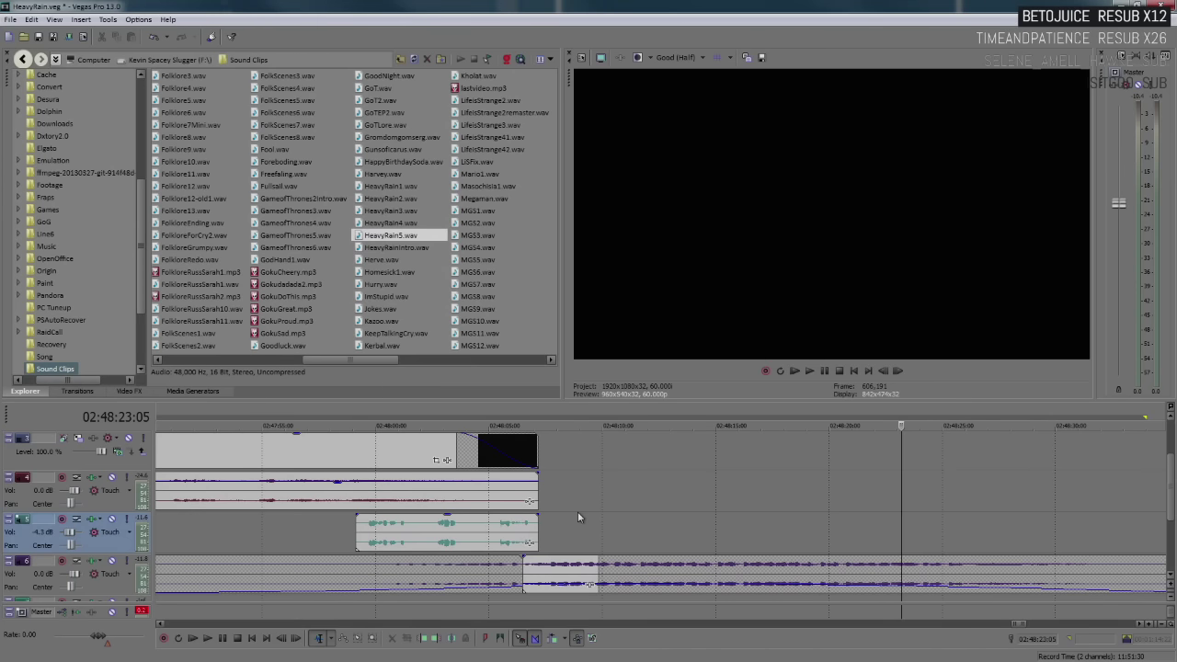
# Play the remaining music on track 6 through to its end to check the shortened fade-out
pyautogui.press('space')
pyautogui.scroll(-2, 577, 518)
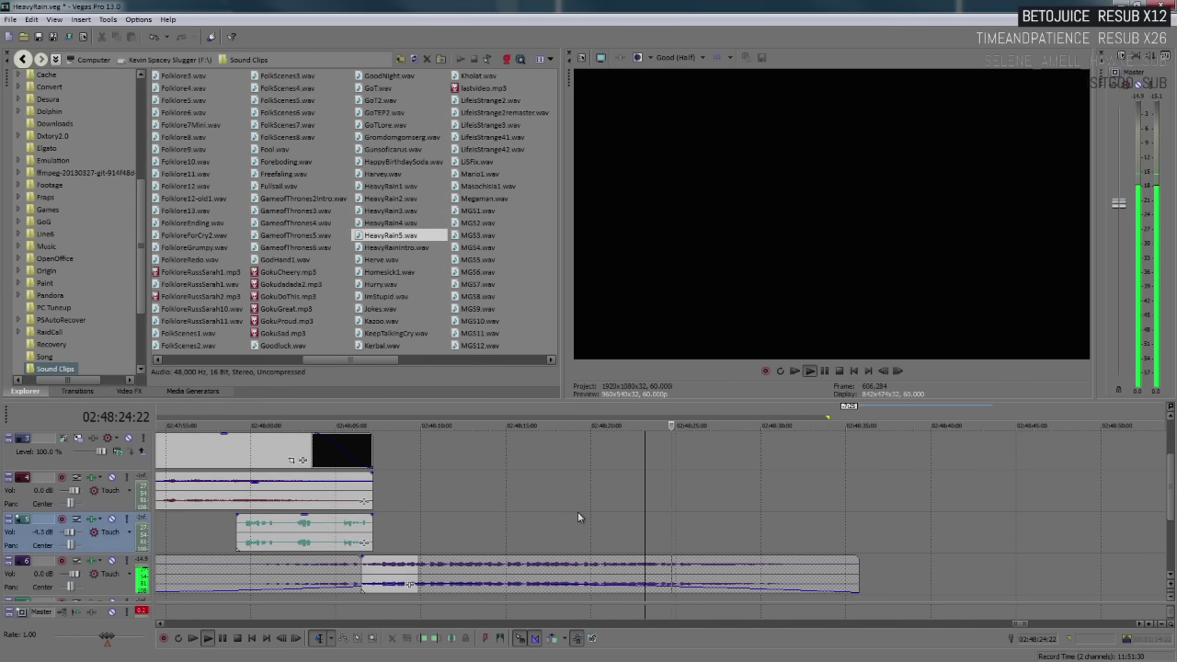
pyautogui.press('Return')
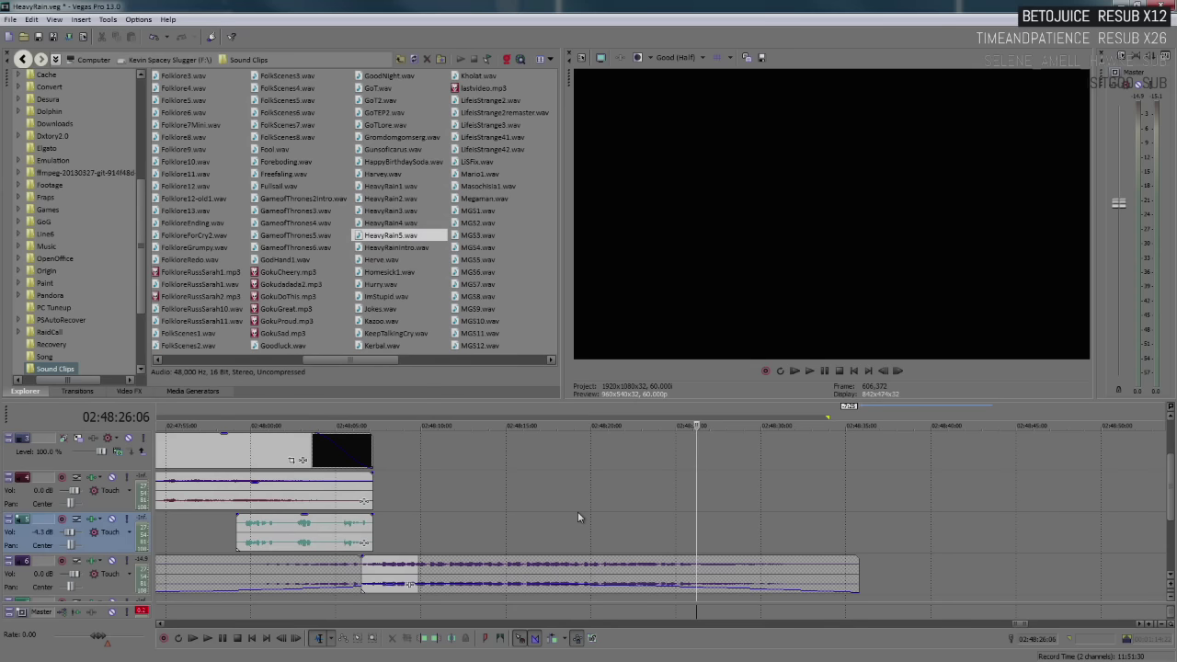
pyautogui.press('space')
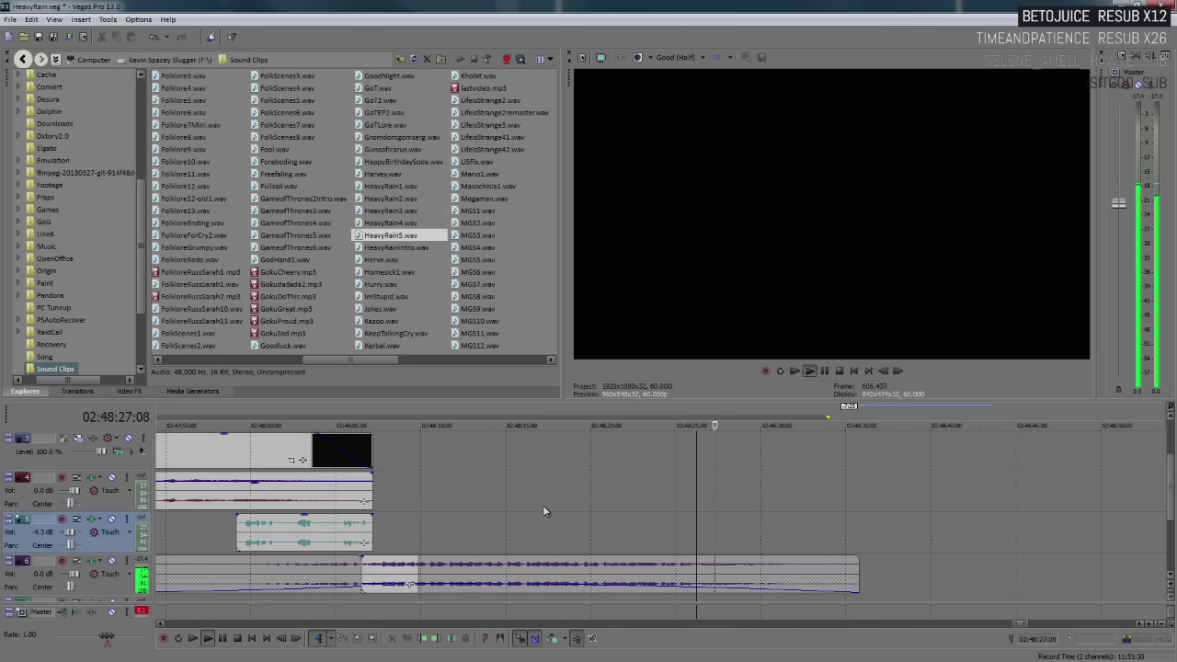
pyautogui.scroll(2, 594, 515)
pyautogui.click(672, 502)
pyautogui.scroll(2, 671, 502)
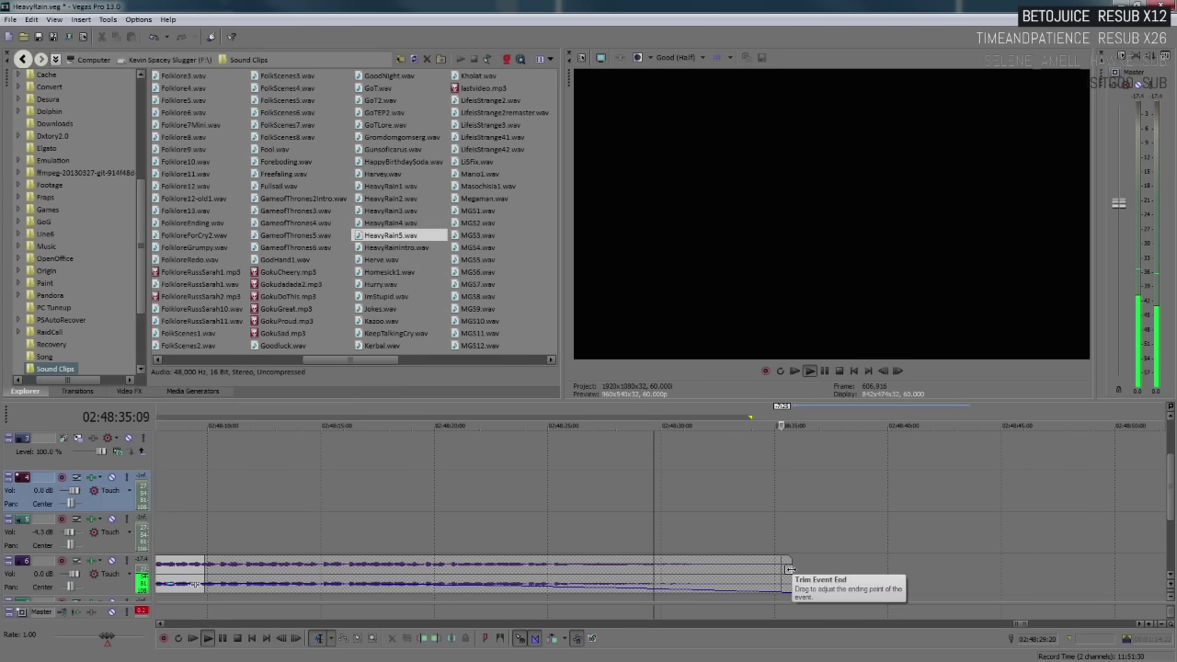
pyautogui.press('space')
pyautogui.scroll(-4, 777, 568)
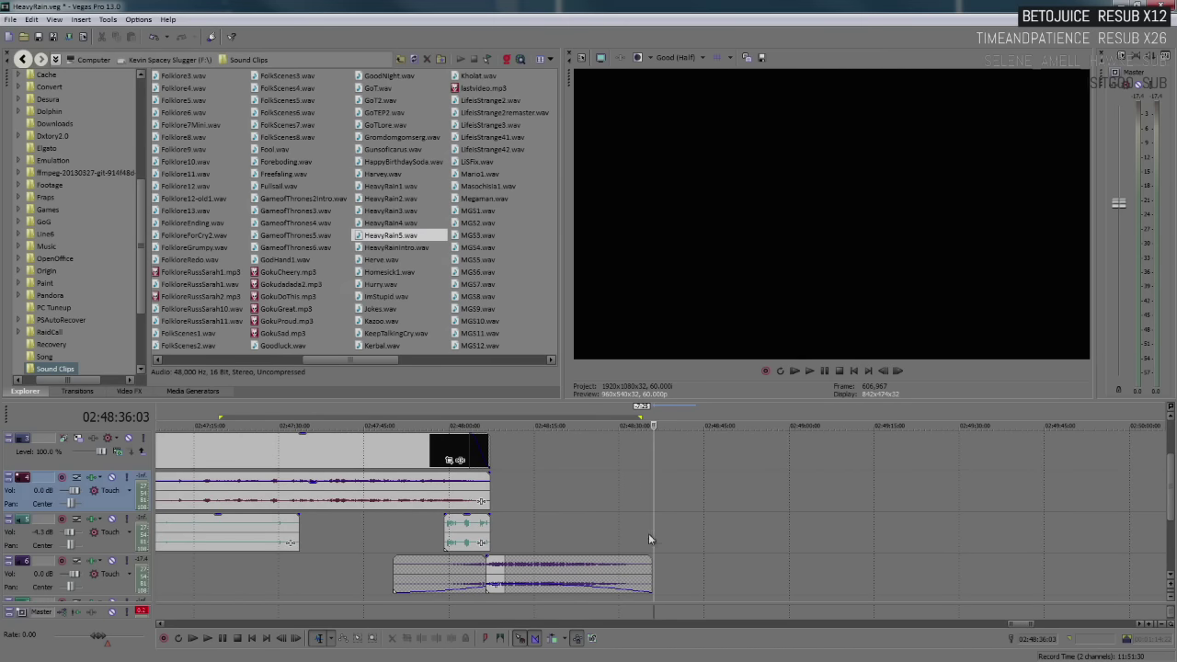
# Insert a text media event on the video track at 02:48:07:23, just past the video clip's end, keeping its default text
pyautogui.click(621, 526)
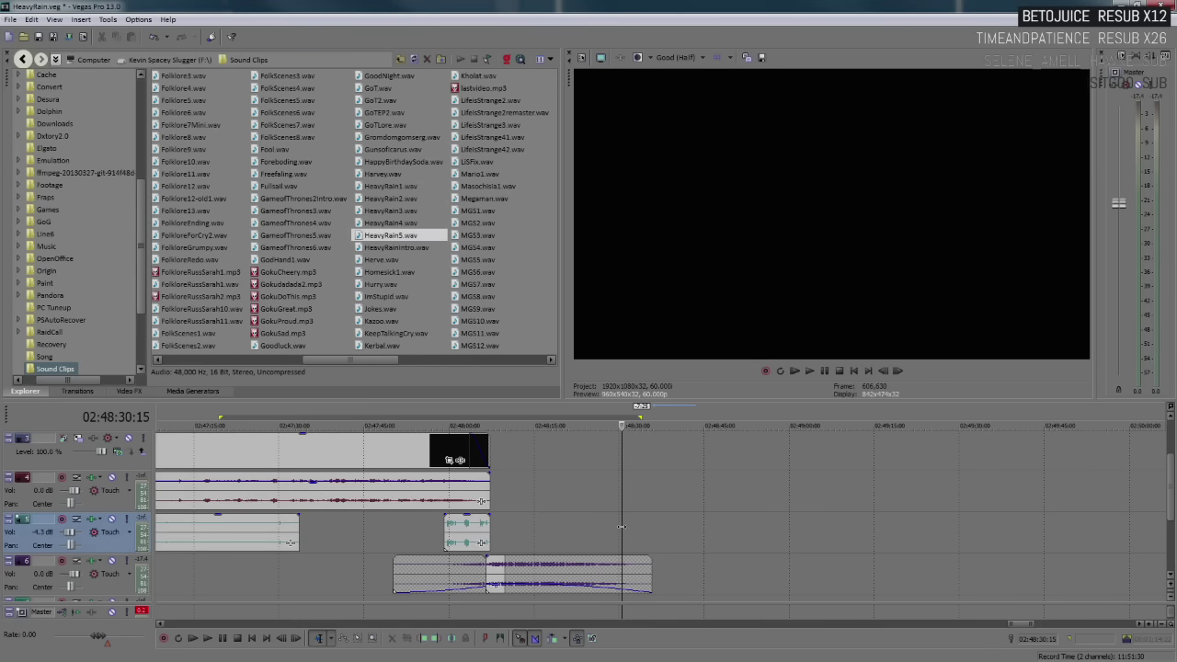
pyautogui.click(506, 447)
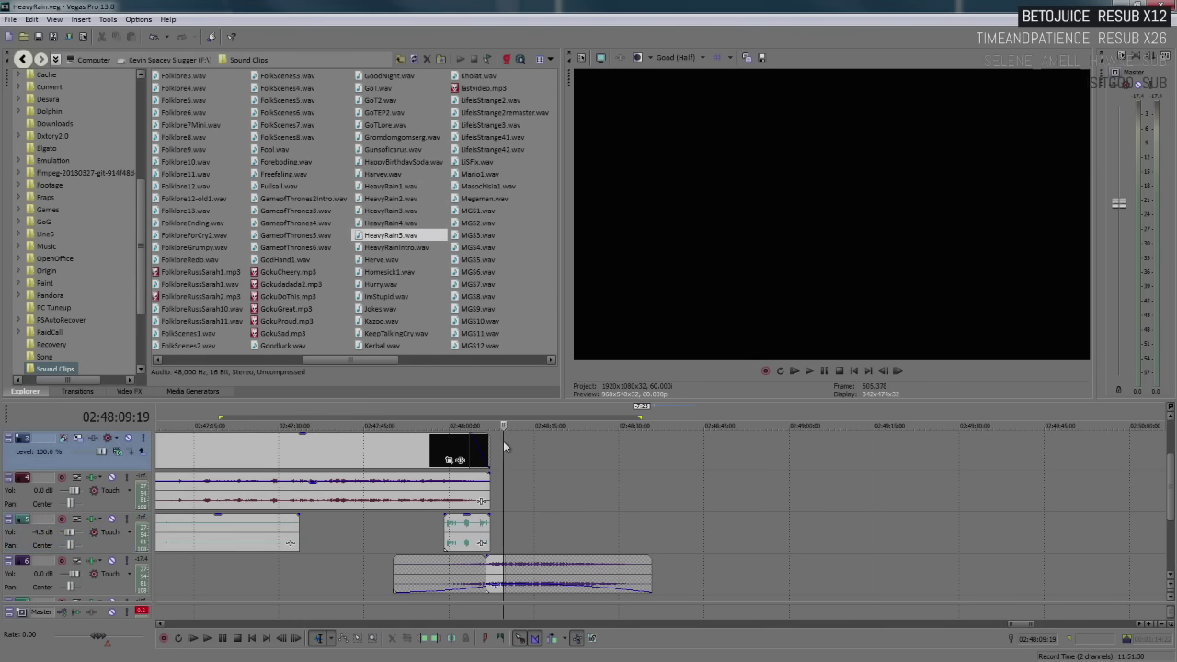
pyautogui.scroll(3, 507, 448)
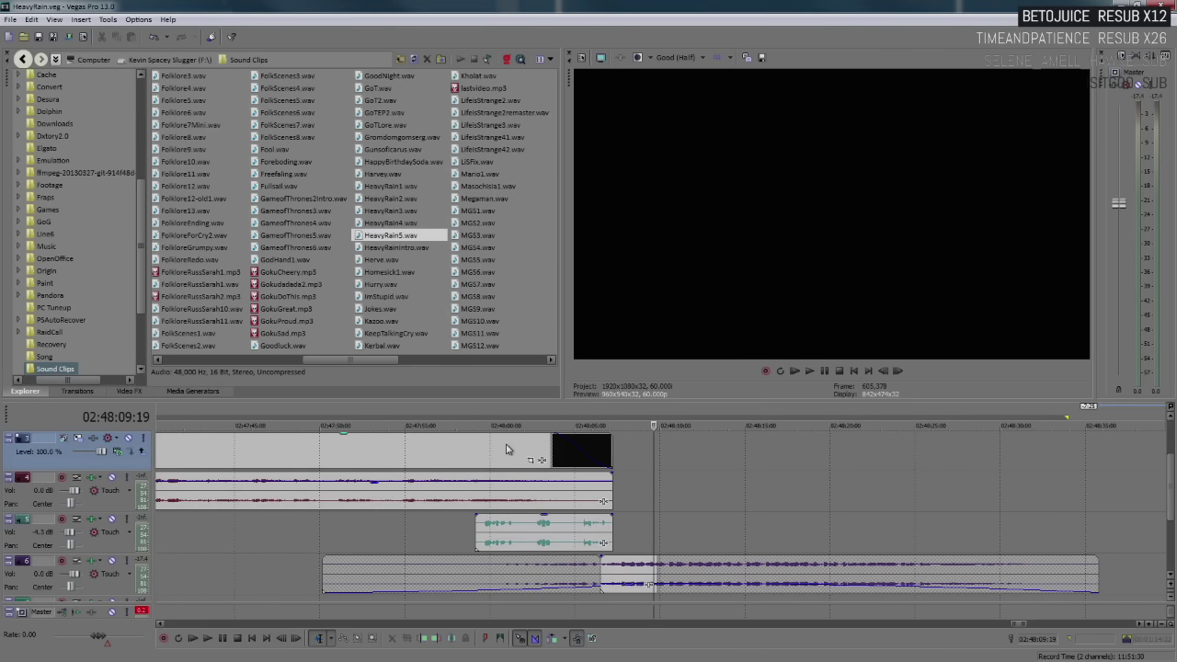
pyautogui.click(610, 455)
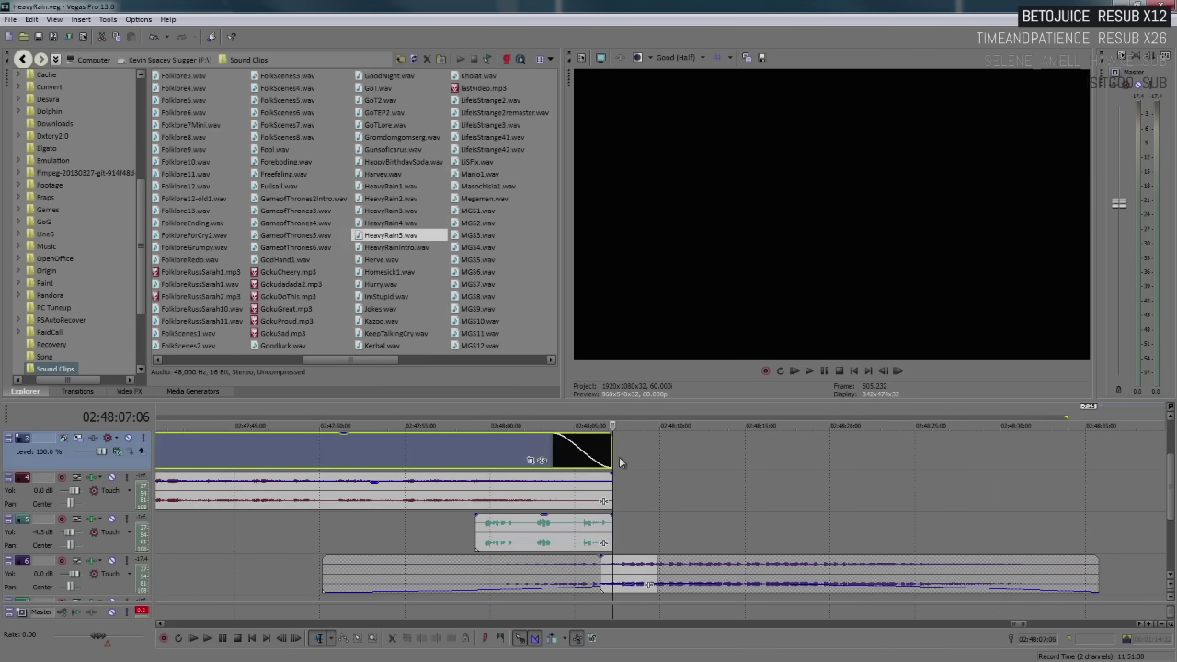
pyautogui.click(619, 462)
pyautogui.scroll(3, 619, 461)
pyautogui.click(661, 459)
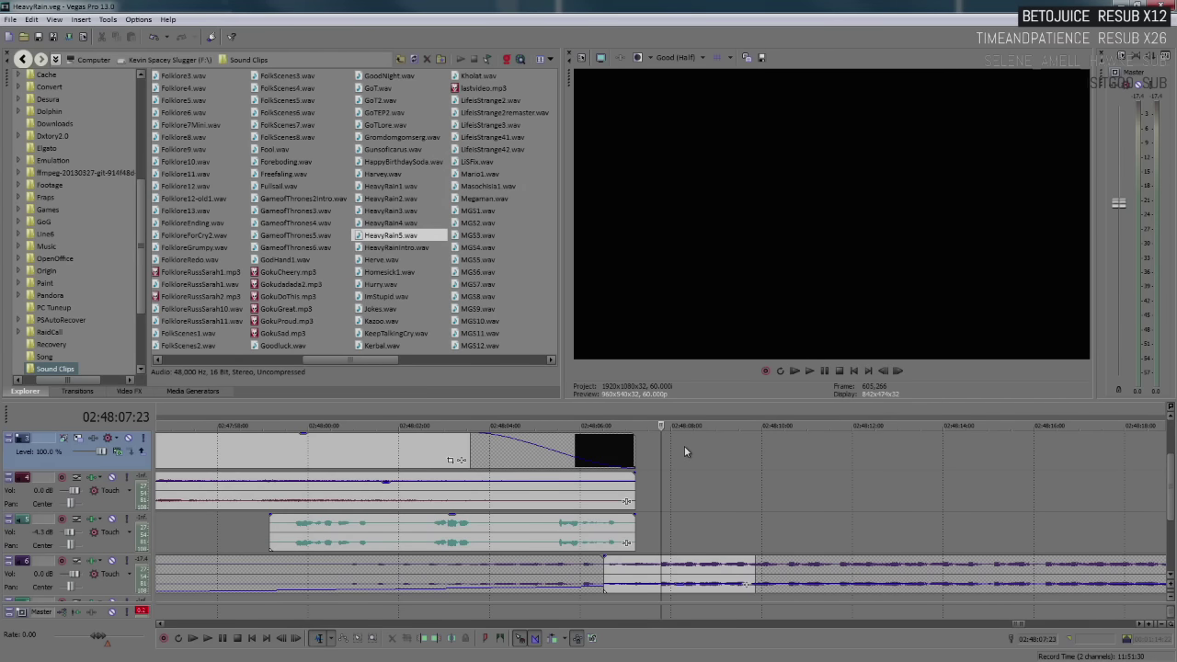
pyautogui.rightClick(684, 446)
pyautogui.click(706, 425)
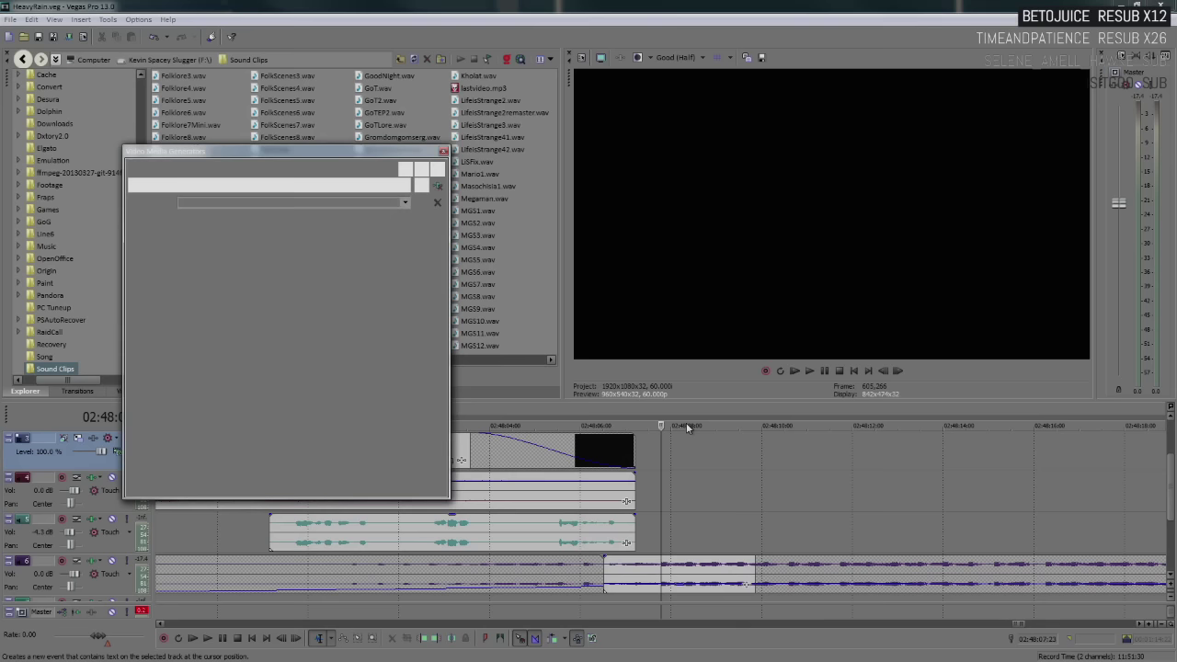
pyautogui.click(449, 163)
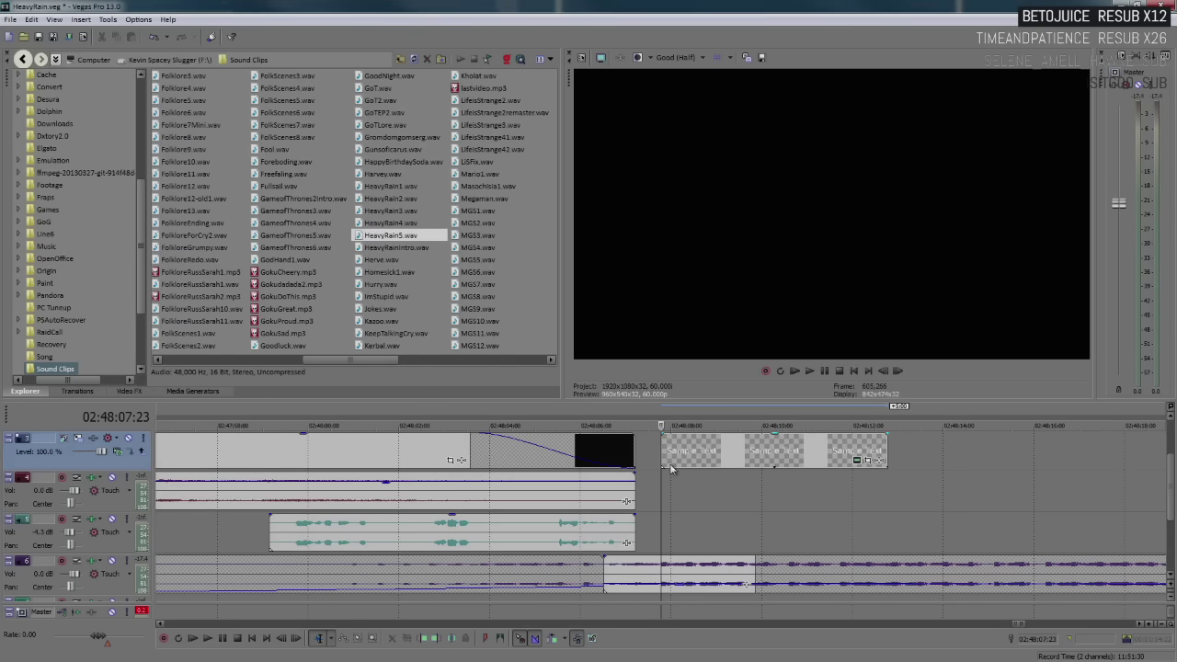
# Delete the newly inserted text event from the video track
pyautogui.click(675, 464)
pyautogui.press('Delete')
pyautogui.scroll(-8, 678, 463)
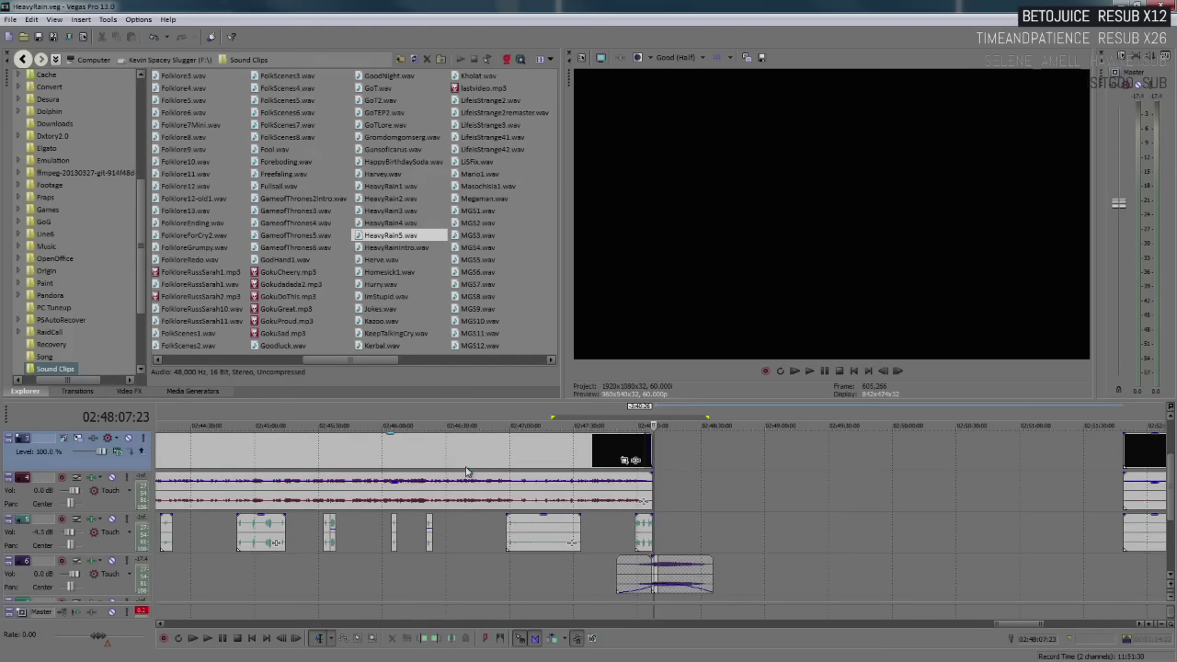
# Move the playhead to the train station crowd scene in the earlier video clip, at about 02:26:05
pyautogui.scroll(-10, 678, 463)
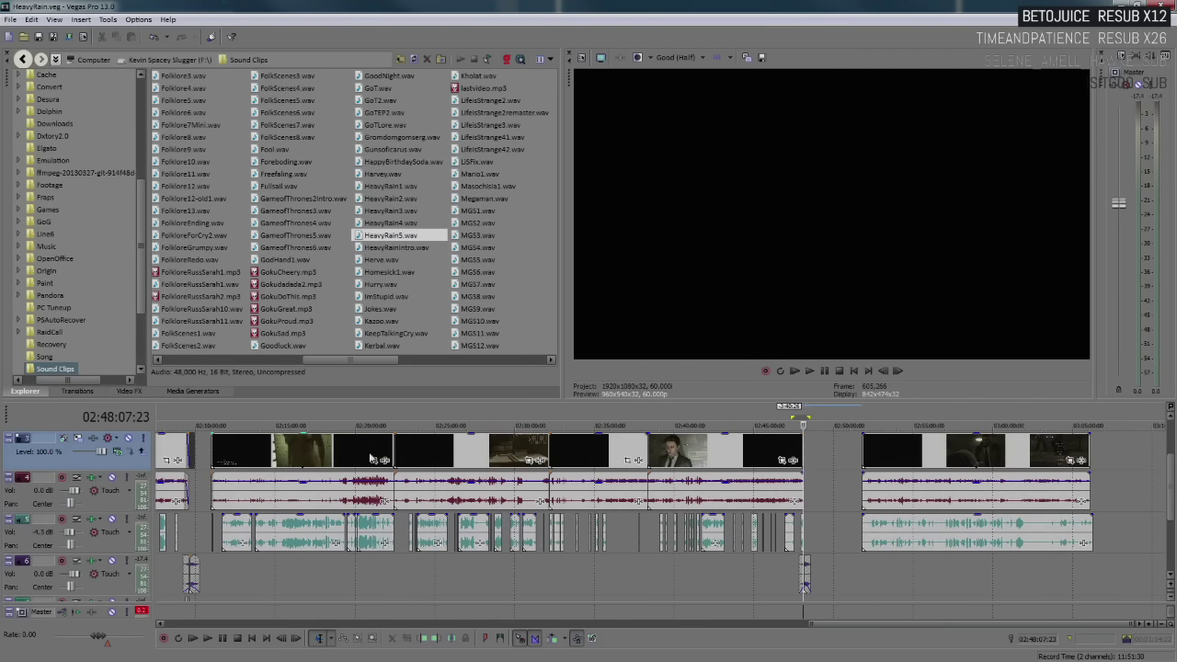
pyautogui.click(297, 451)
pyautogui.click(457, 459)
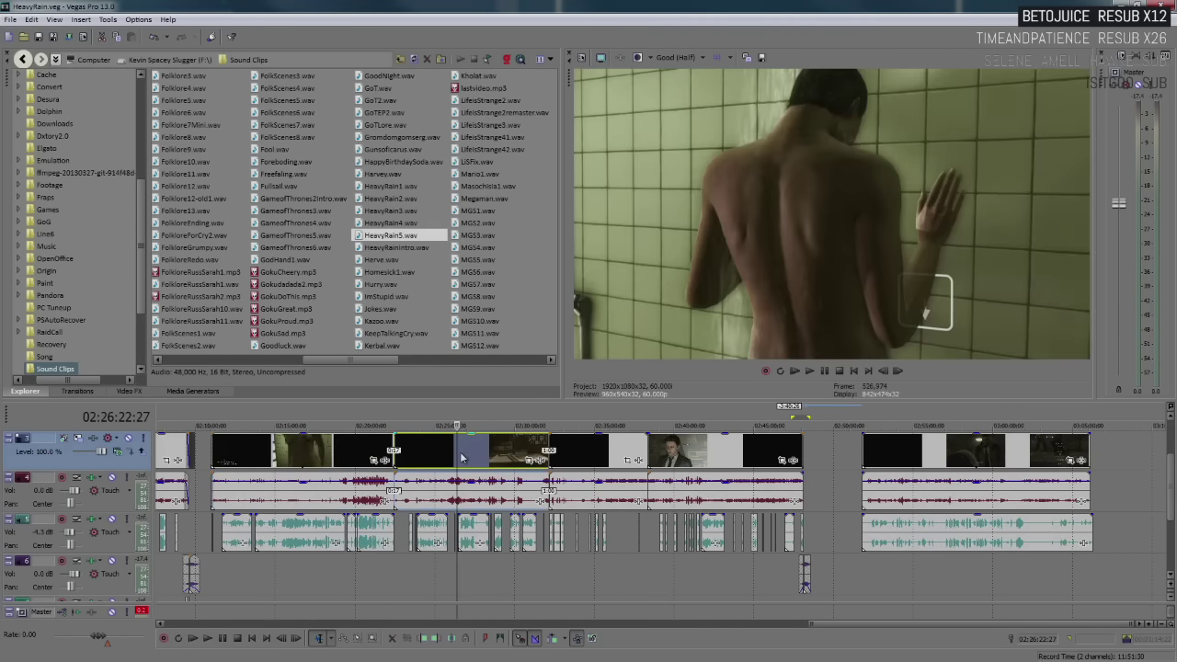
pyautogui.scroll(6, 477, 464)
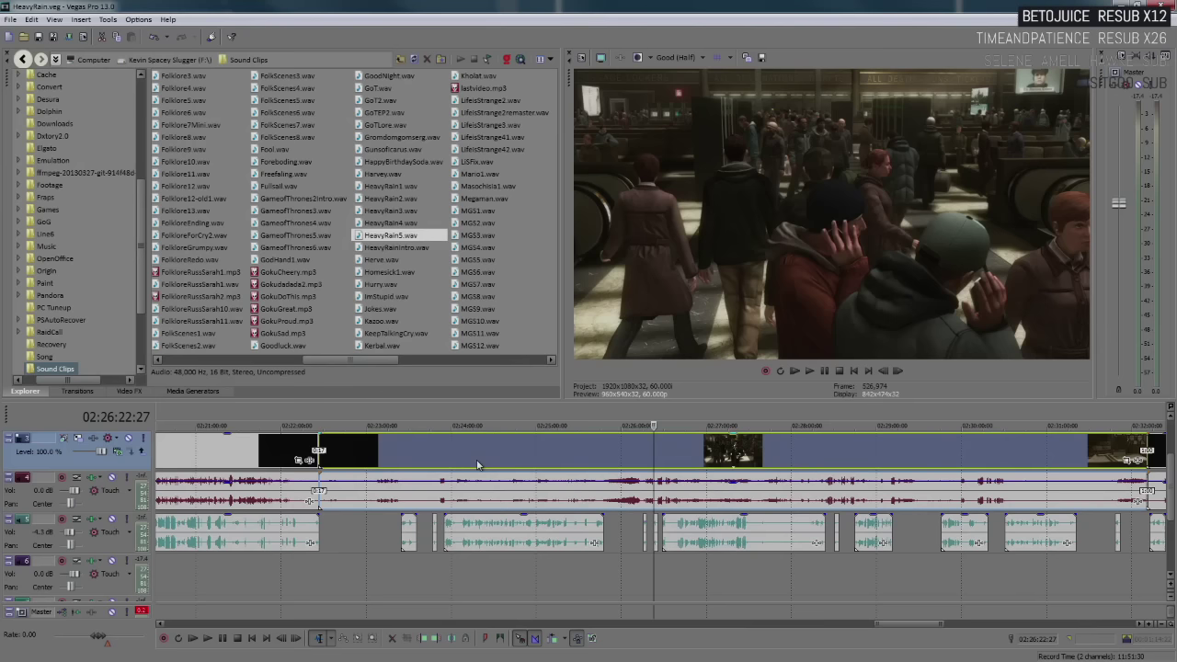
pyautogui.click(614, 464)
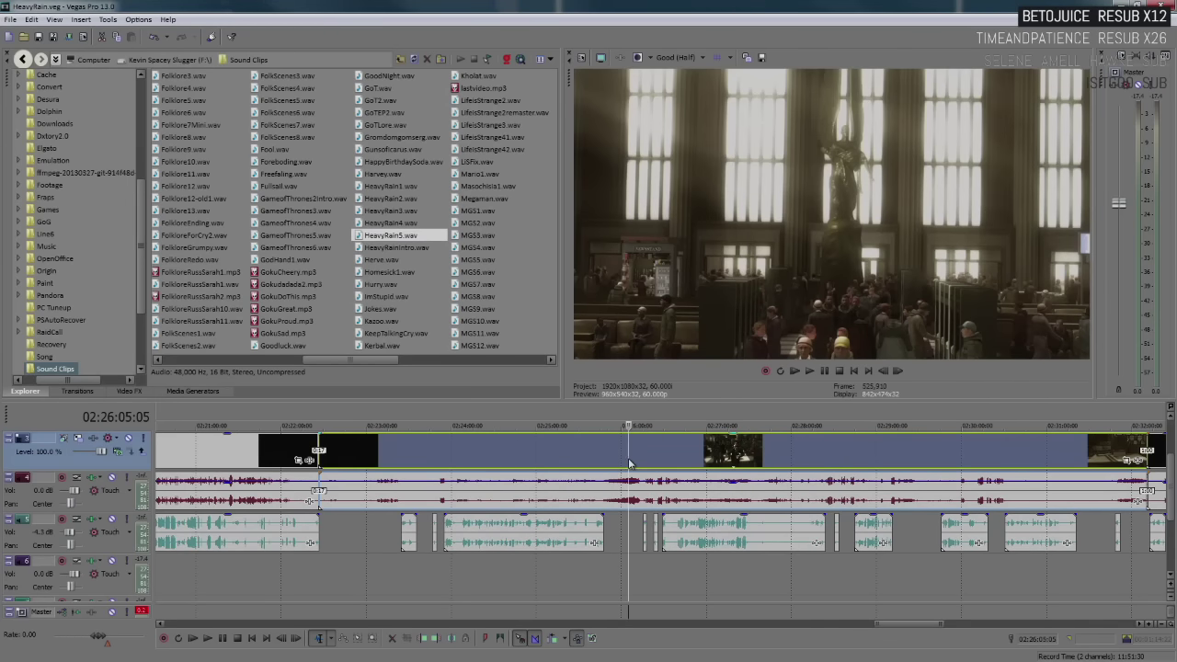
# Play the crowd scene from about 02:25:47, pause at 02:25:58:21, and dismiss the mail notification
pyautogui.click(603, 458)
pyautogui.press('space')
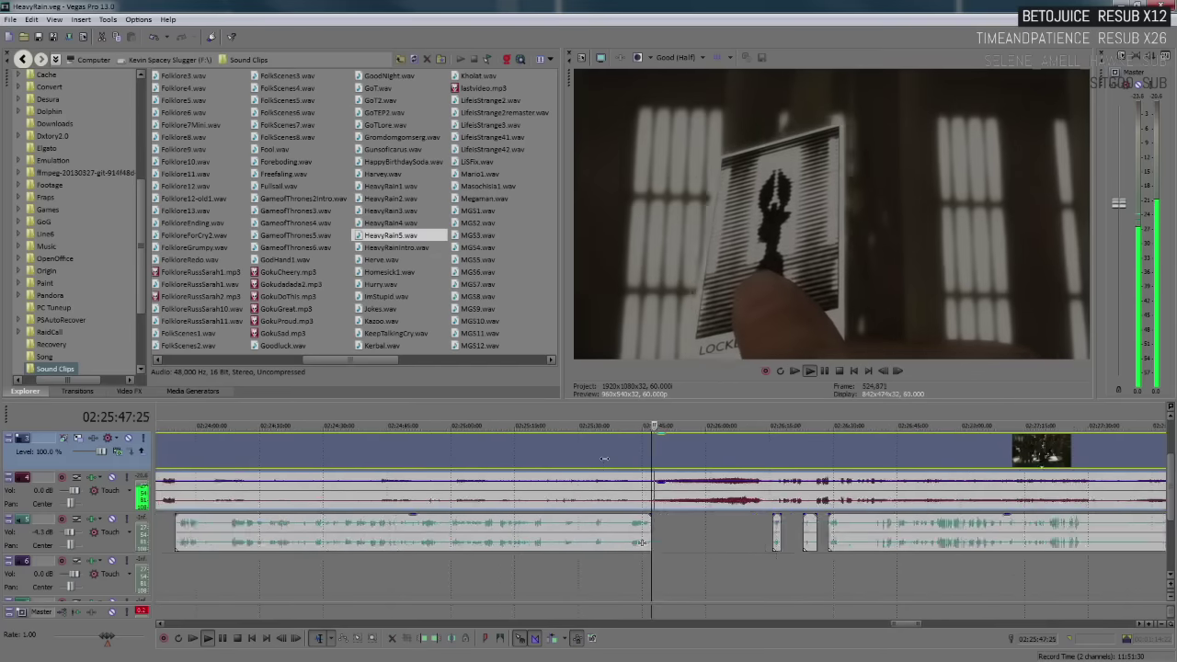
pyautogui.scroll(4, 589, 458)
pyautogui.click(673, 457)
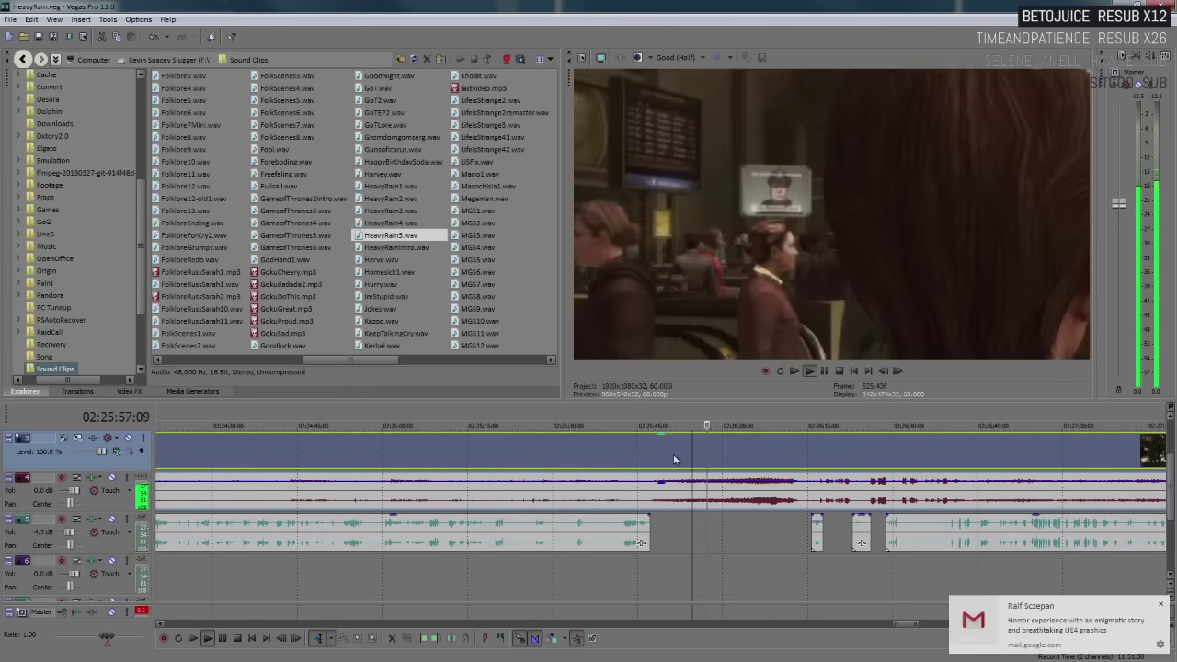
pyautogui.press('Return')
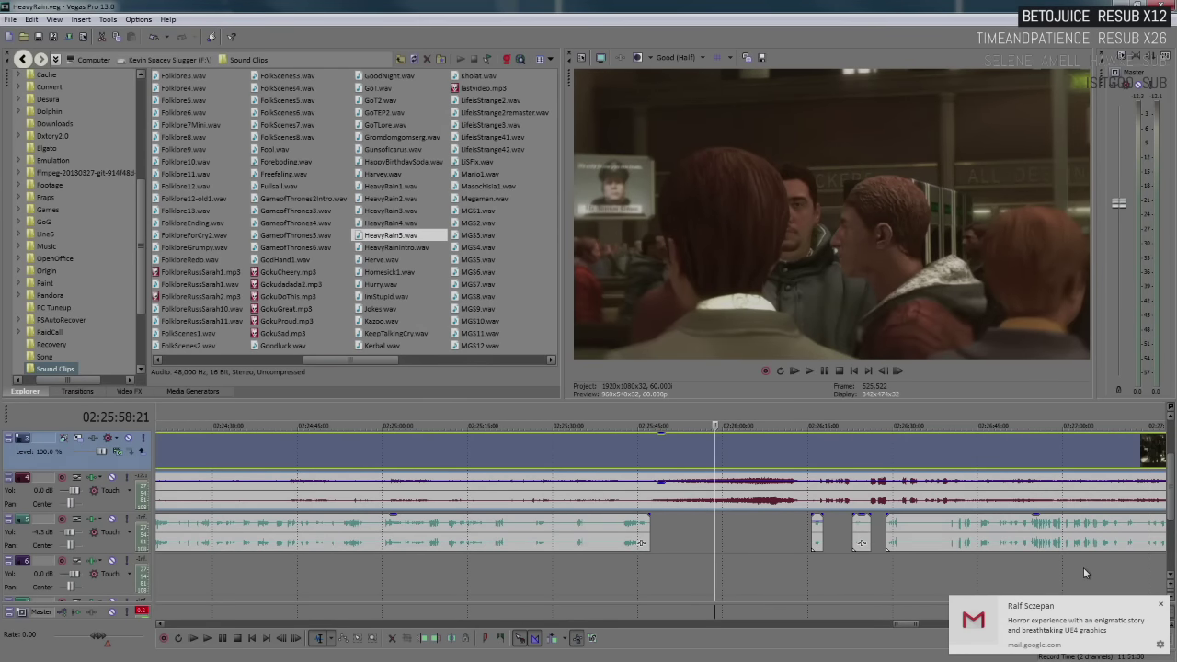
pyautogui.click(1162, 604)
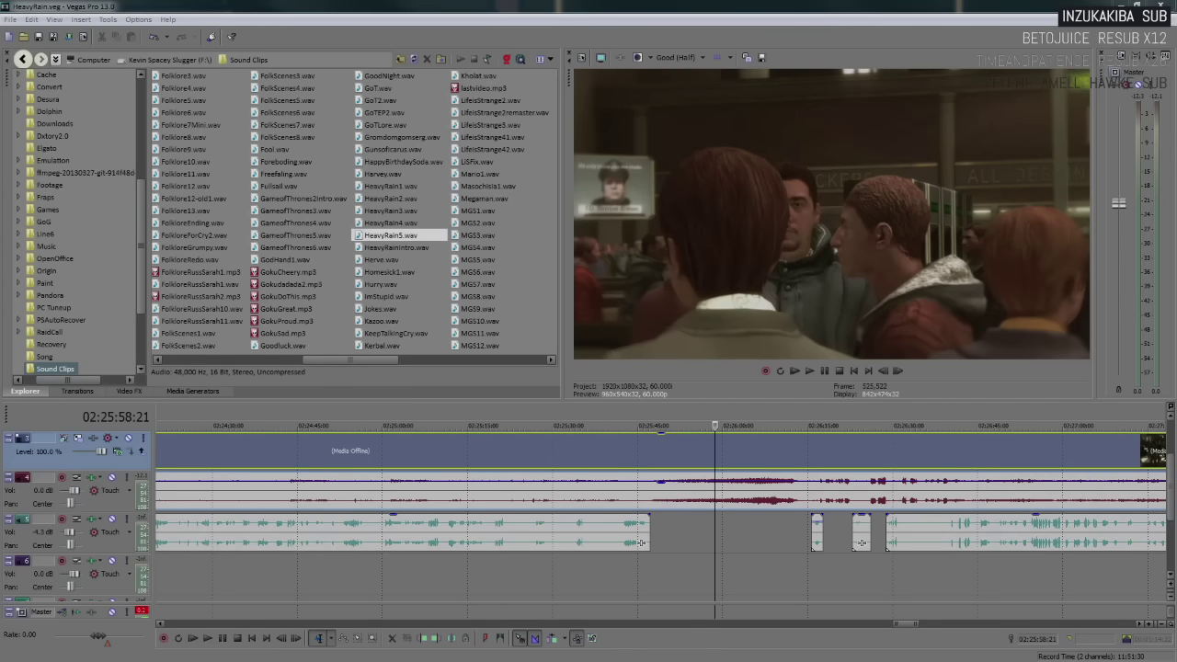
# Switch to the browser's Steam Greenlight page, enlarge its window, and watch the Vernon's Legacy trailer, pausing it near the end
pyautogui.hotkey('alt', 'Tab')
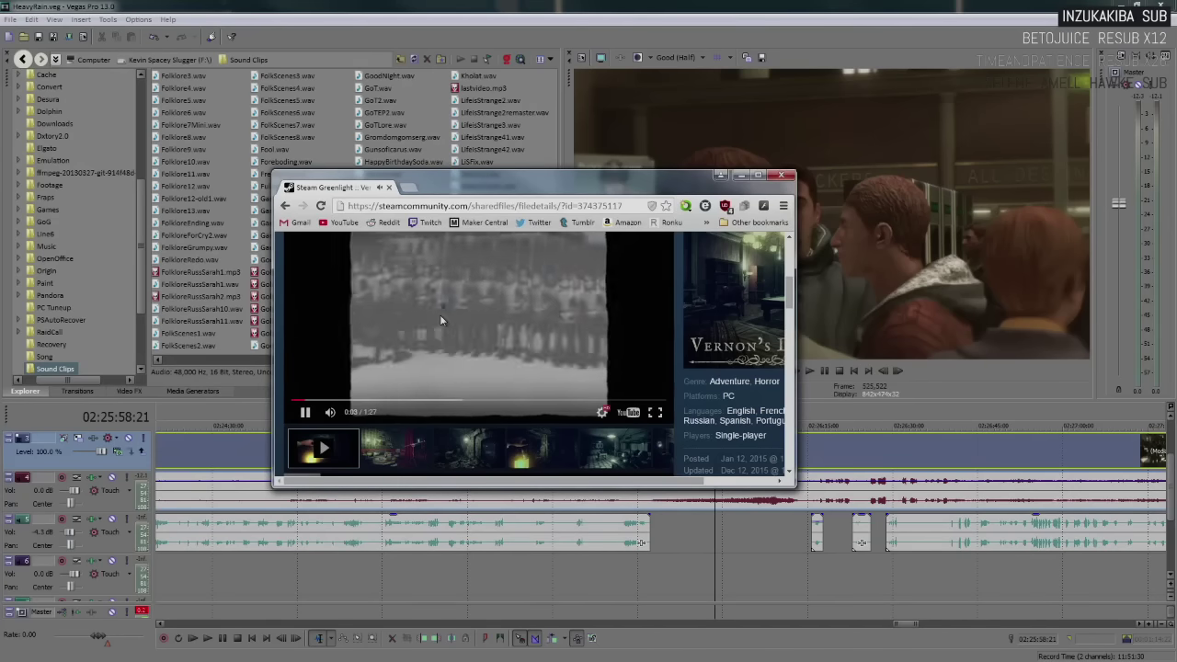
pyautogui.scroll(1, 683, 360)
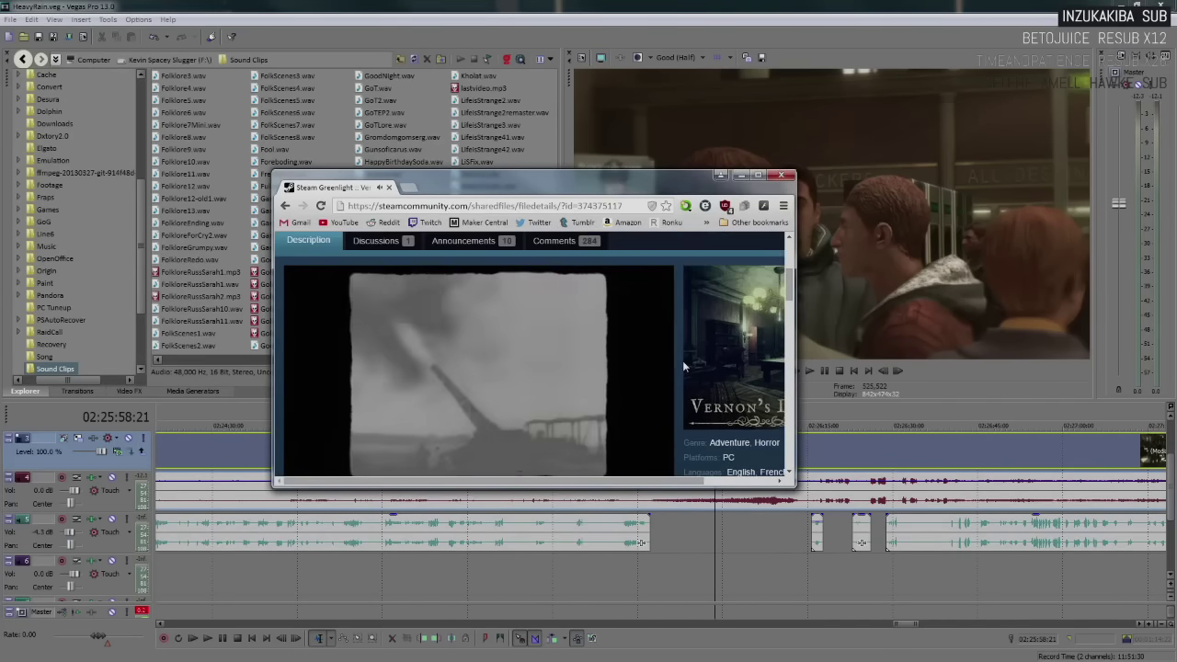
pyautogui.moveTo(715, 489); pyautogui.dragTo(716, 535)
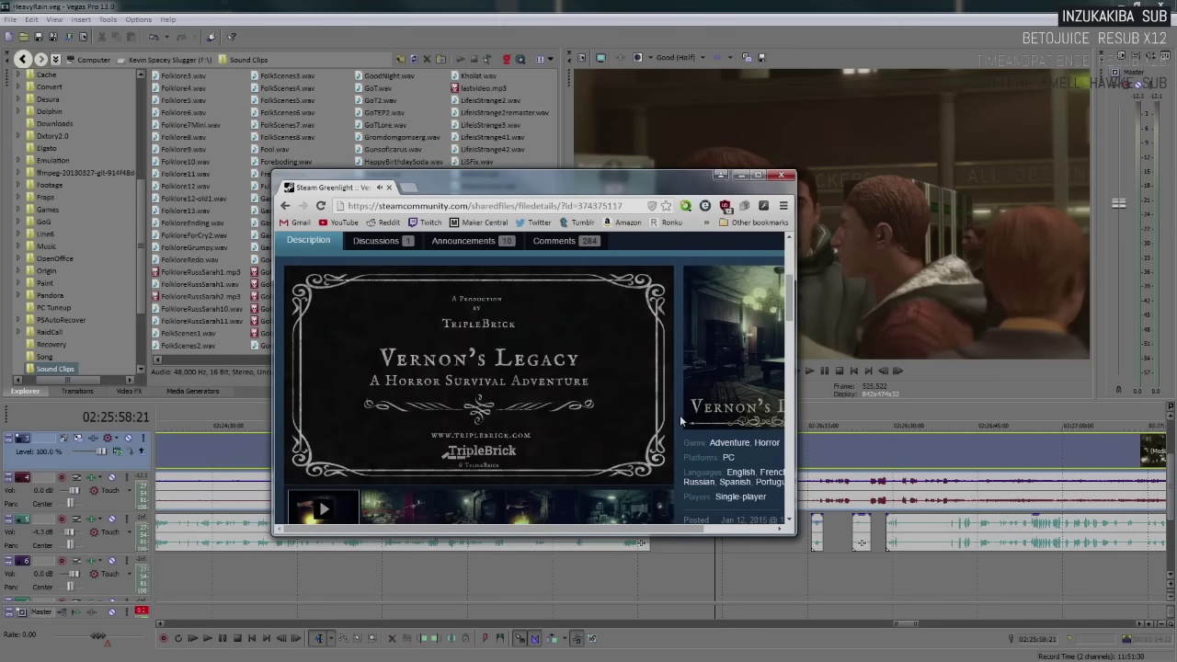
pyautogui.click(633, 461)
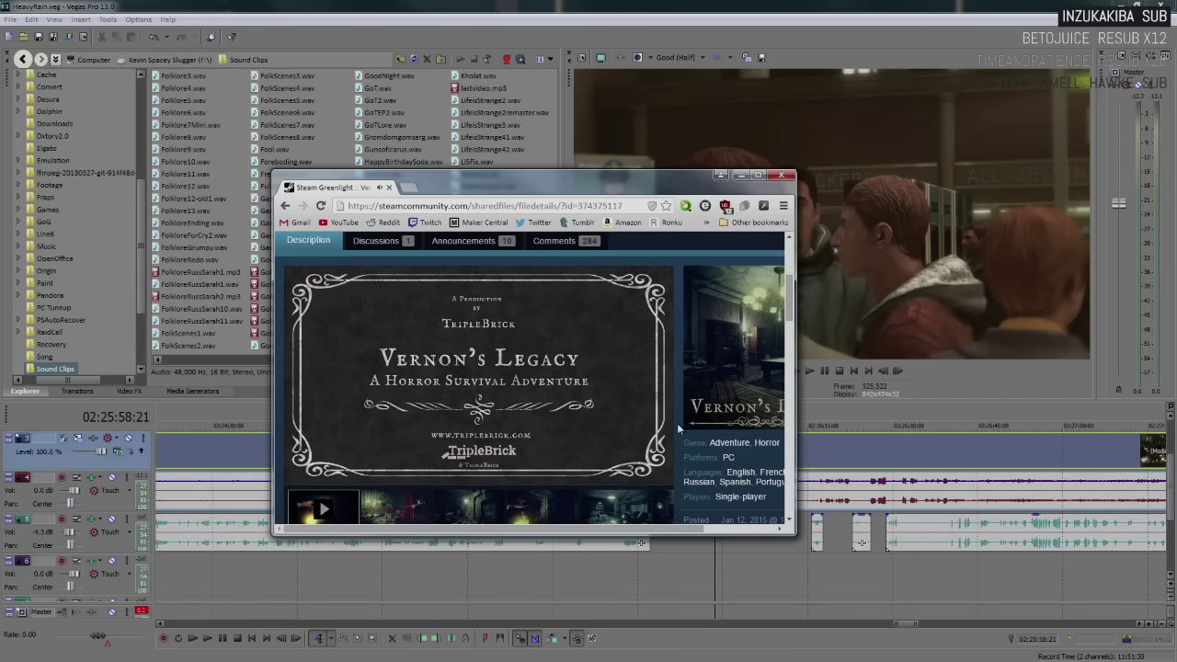
pyautogui.click(560, 429)
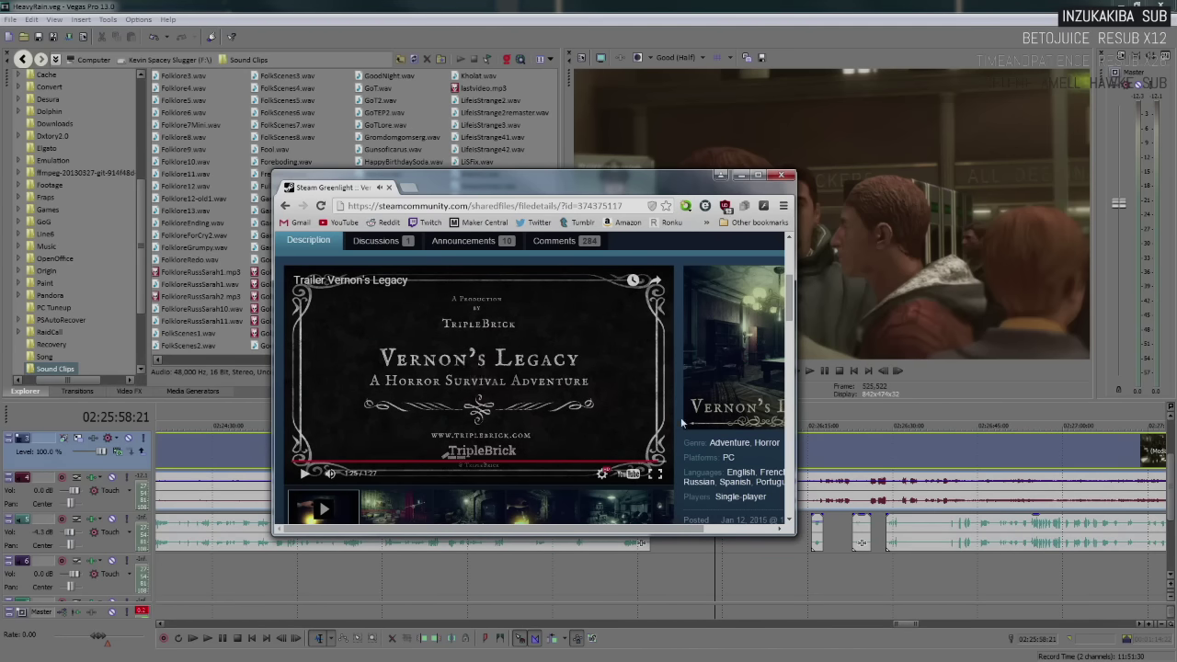
# Read through the Vernon's Legacy announcements, description and comments, and return to the trailer
pyautogui.scroll(-2, 679, 423)
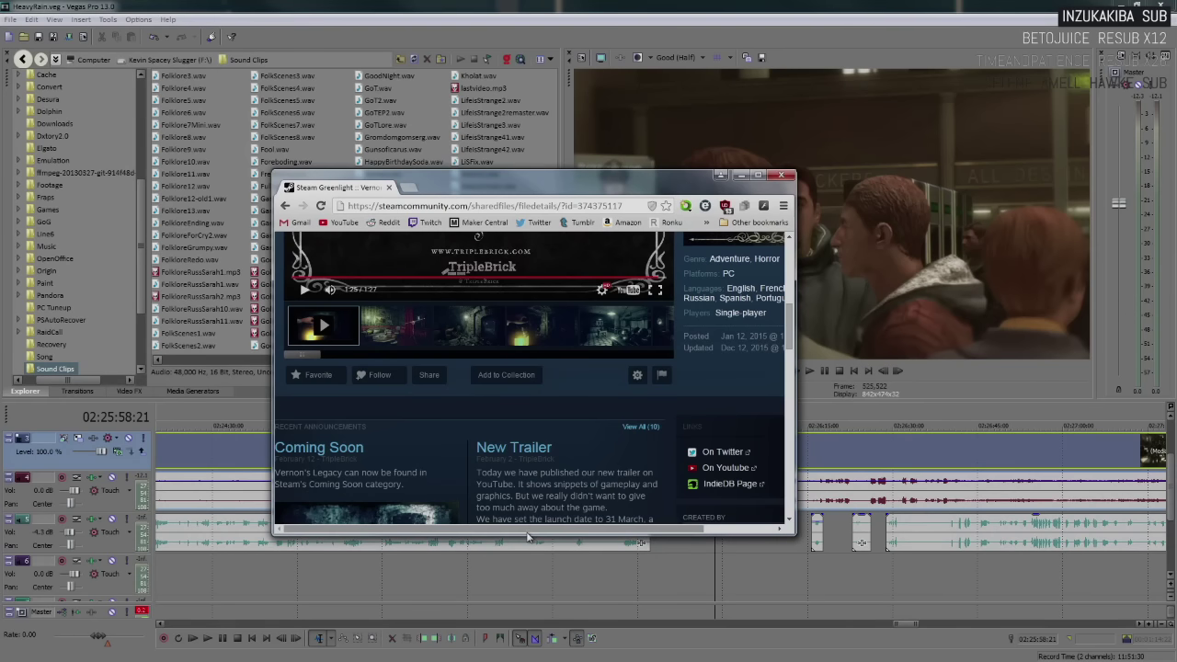
pyautogui.hscroll(2, 529, 538)
pyautogui.scroll(-2, 515, 506)
pyautogui.hscroll(-2, 512, 502)
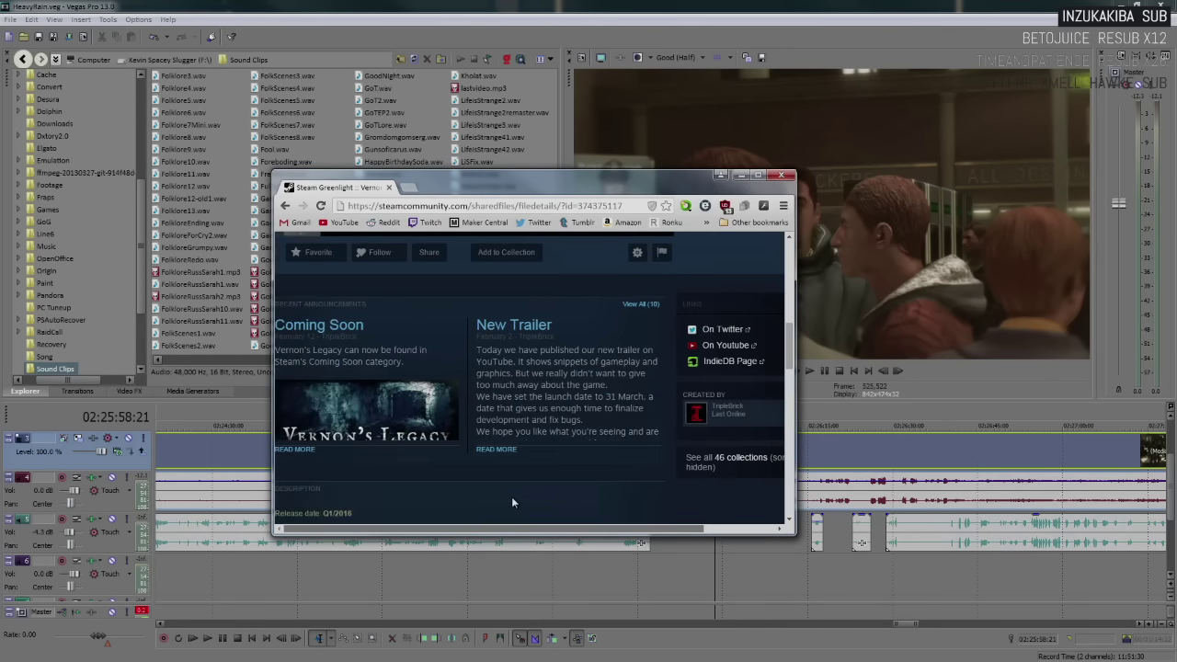
pyautogui.scroll(-2, 464, 504)
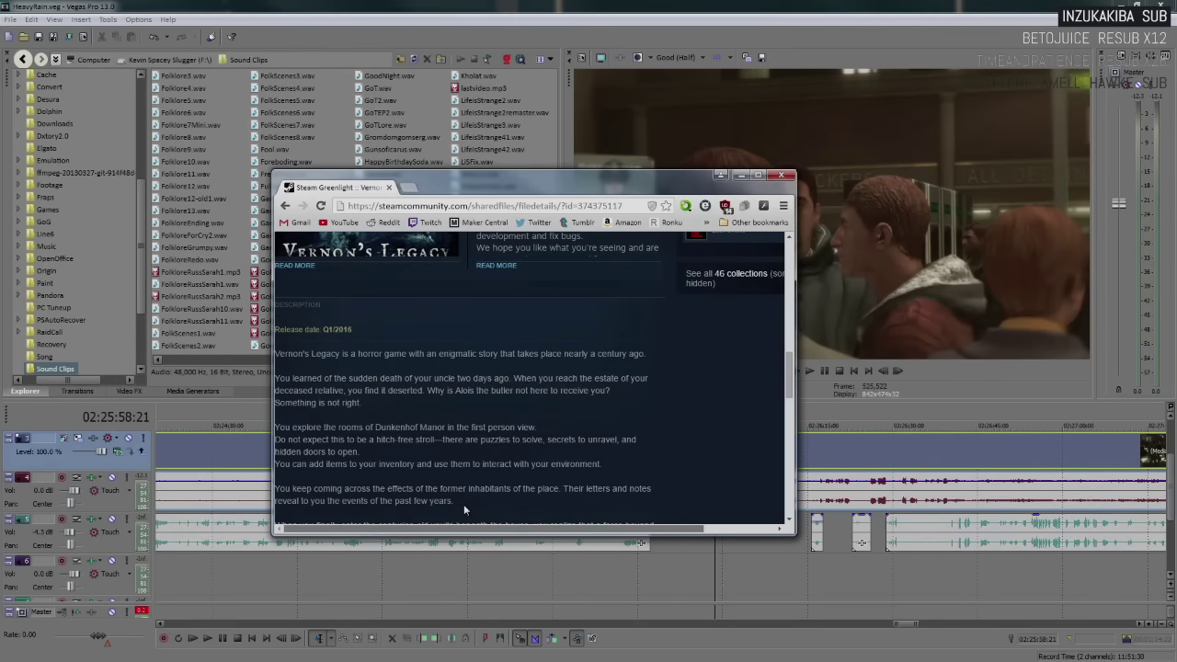
pyautogui.scroll(-3, 465, 510)
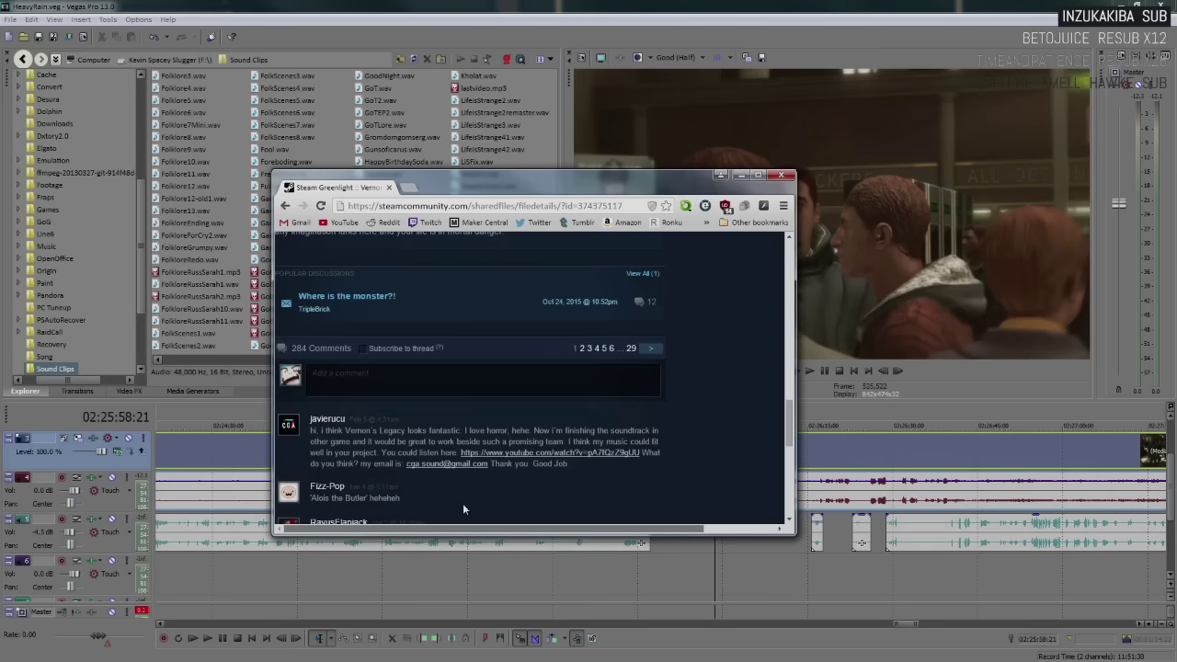
pyautogui.scroll(10, 464, 508)
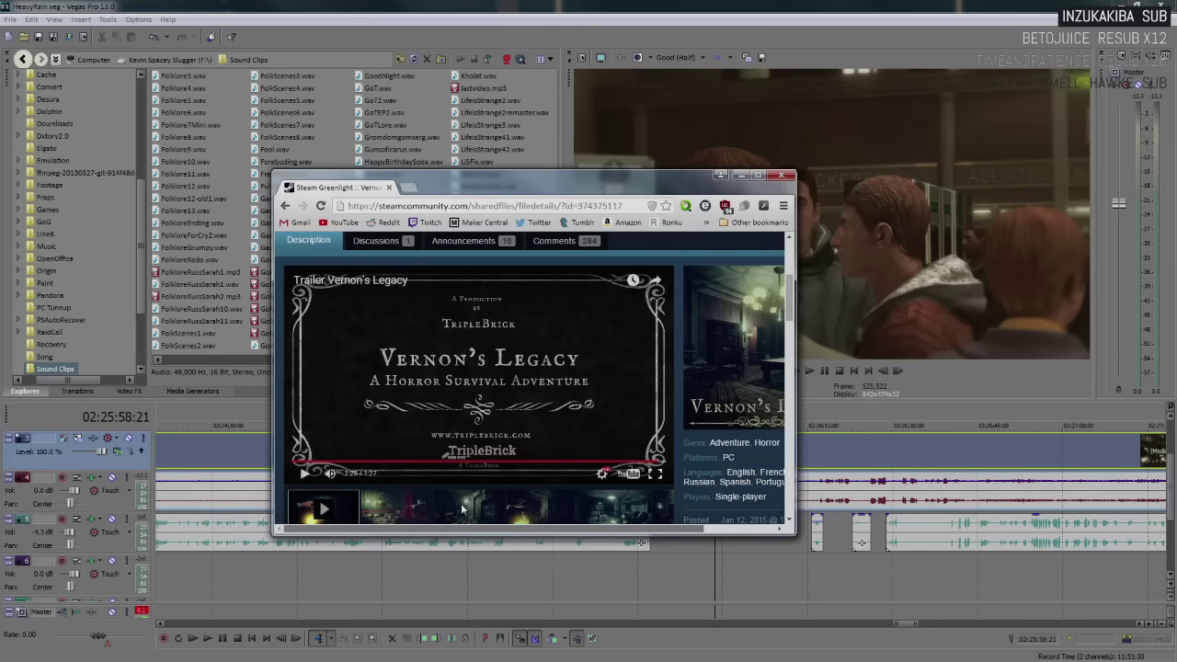
pyautogui.scroll(2, 462, 507)
pyautogui.scroll(-1, 461, 503)
pyautogui.scroll(-1, 462, 508)
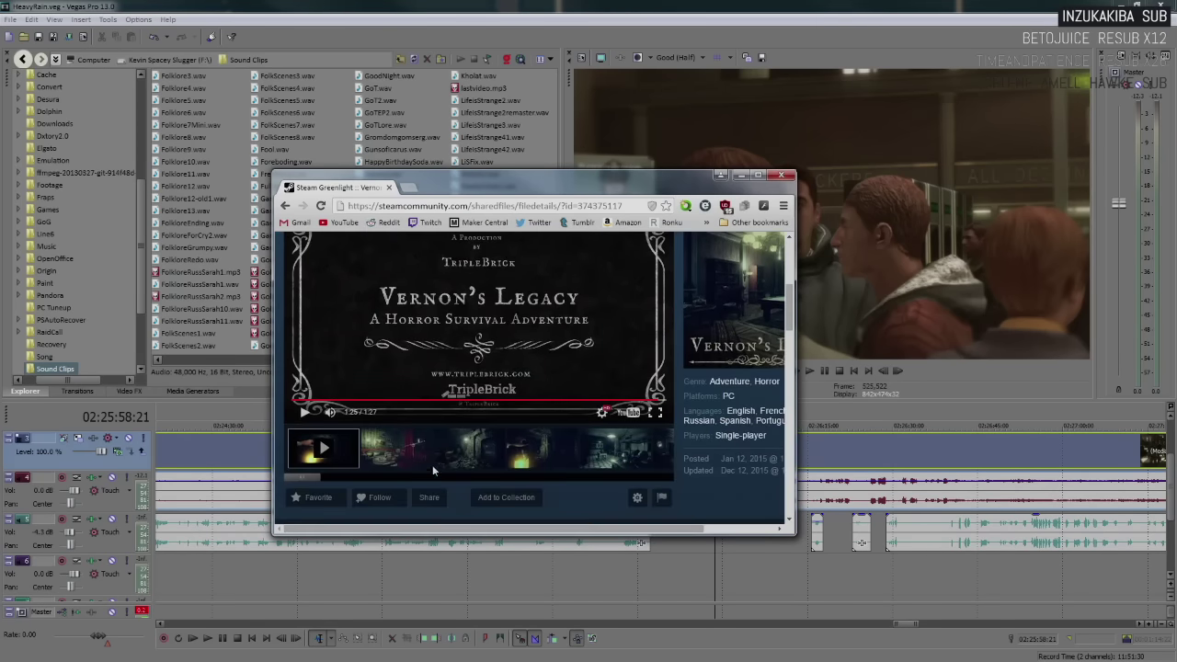
# View the Vernon's Legacy gallery screenshots one after another through to the last one
pyautogui.click(430, 467)
pyautogui.scroll(1, 515, 477)
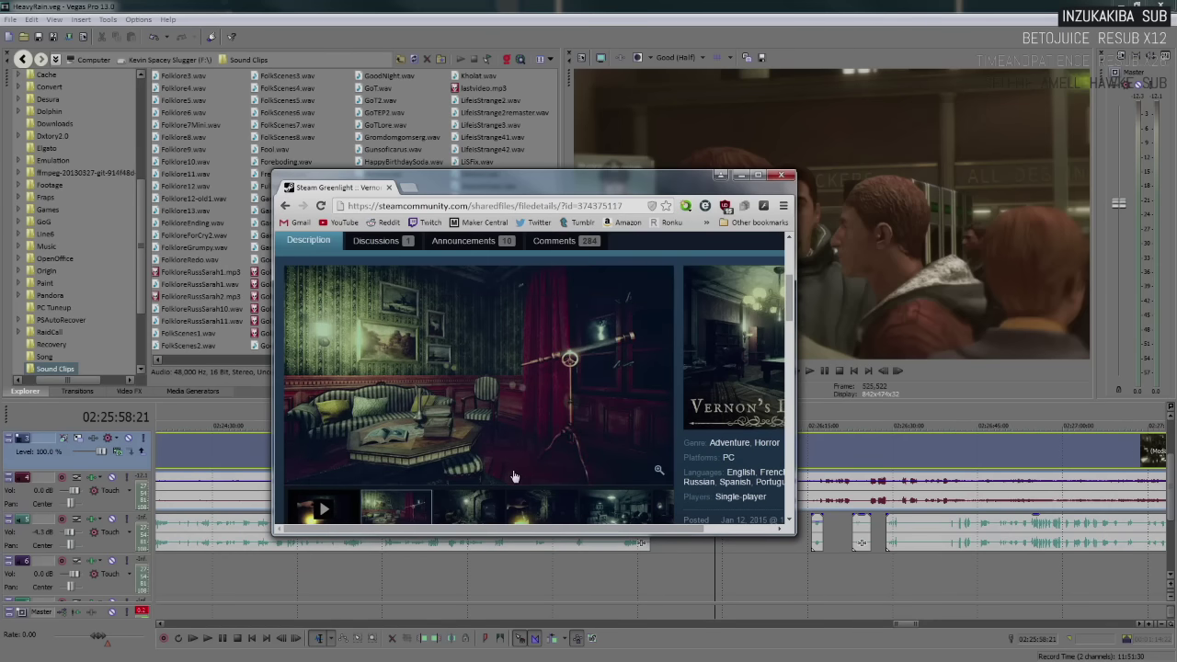
pyautogui.click(502, 518)
pyautogui.click(548, 514)
pyautogui.click(602, 510)
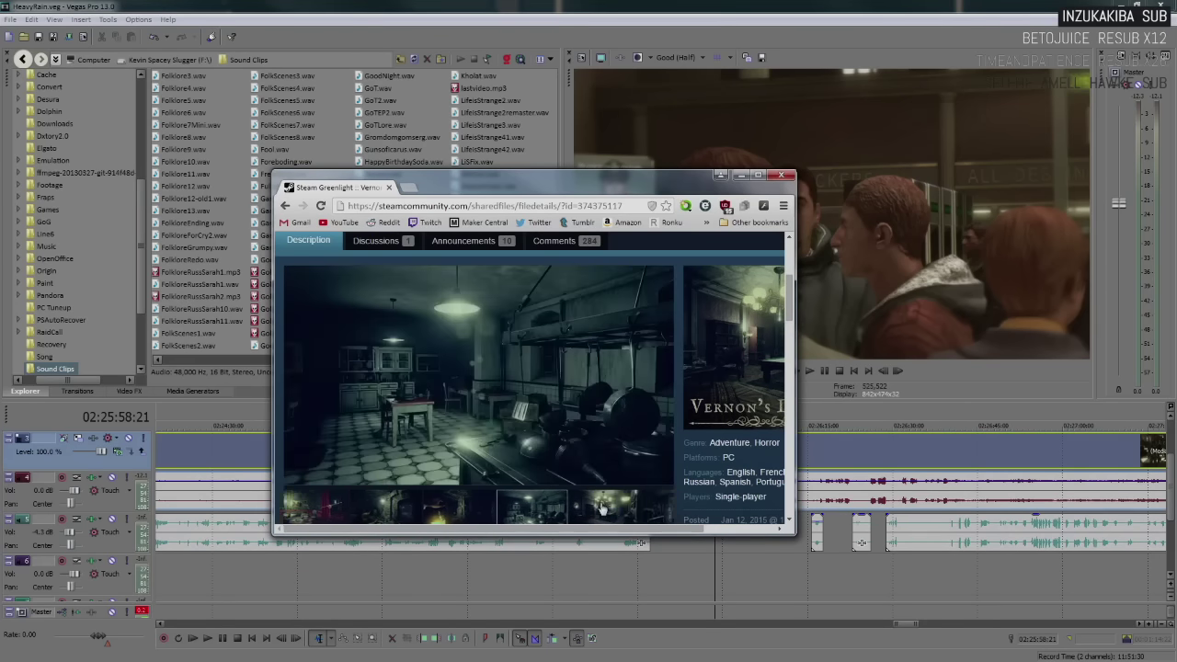
pyautogui.click(419, 513)
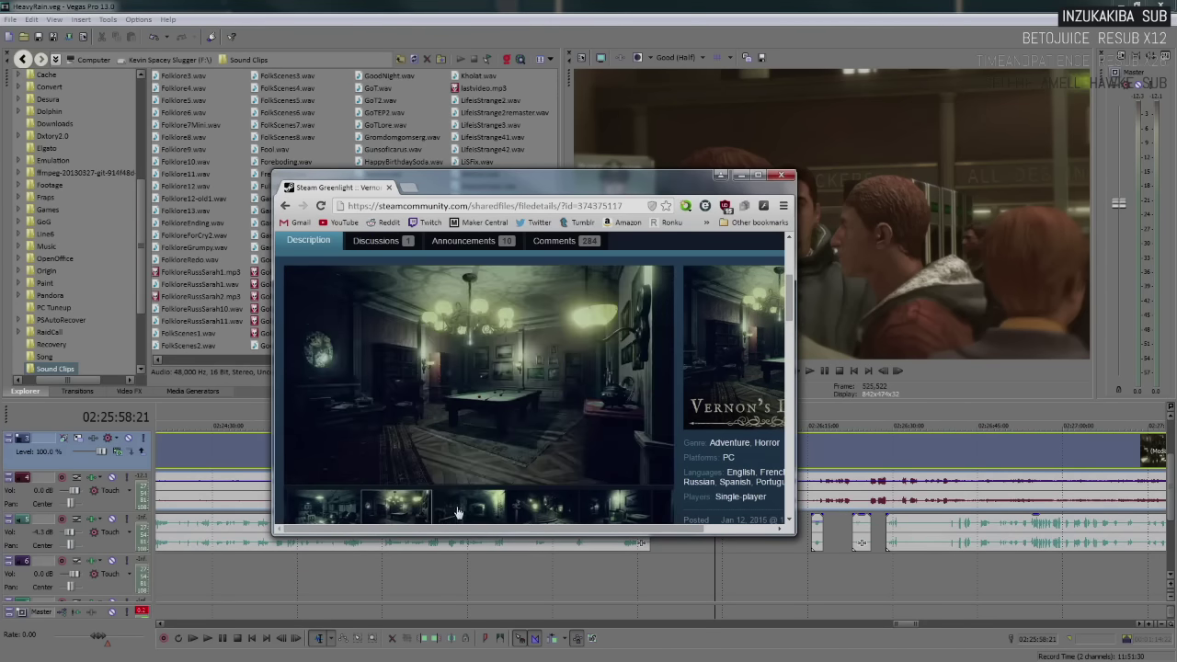
pyautogui.click(457, 512)
pyautogui.click(510, 512)
pyautogui.click(593, 504)
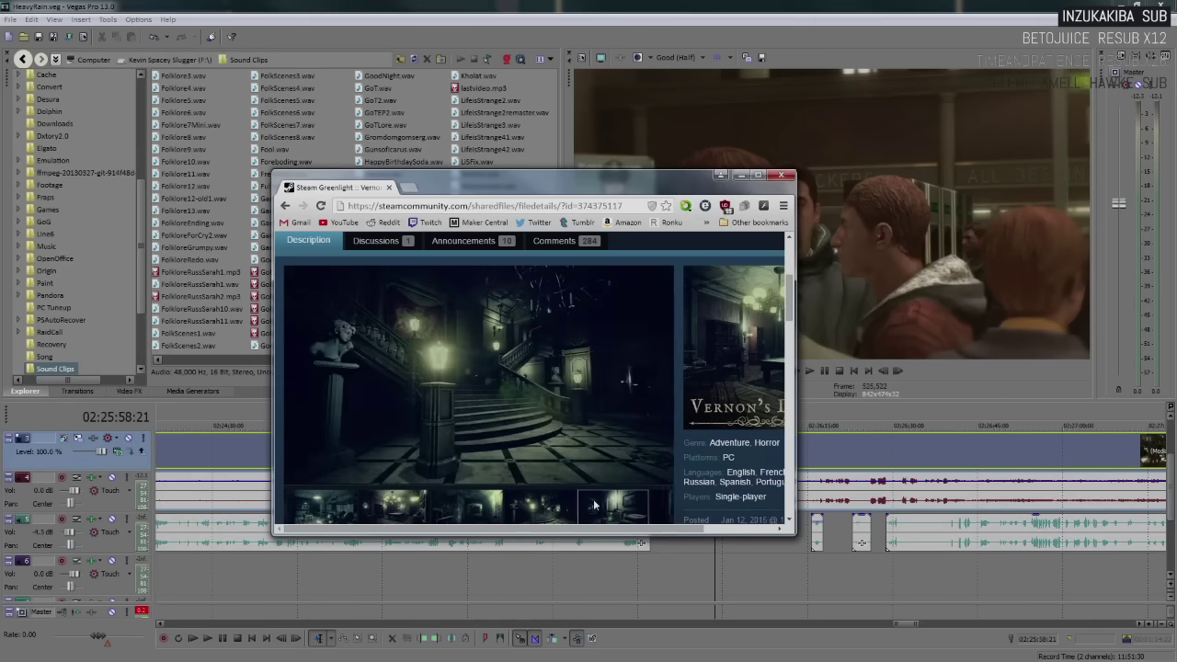
pyautogui.scroll(-1, 533, 497)
pyautogui.click(463, 451)
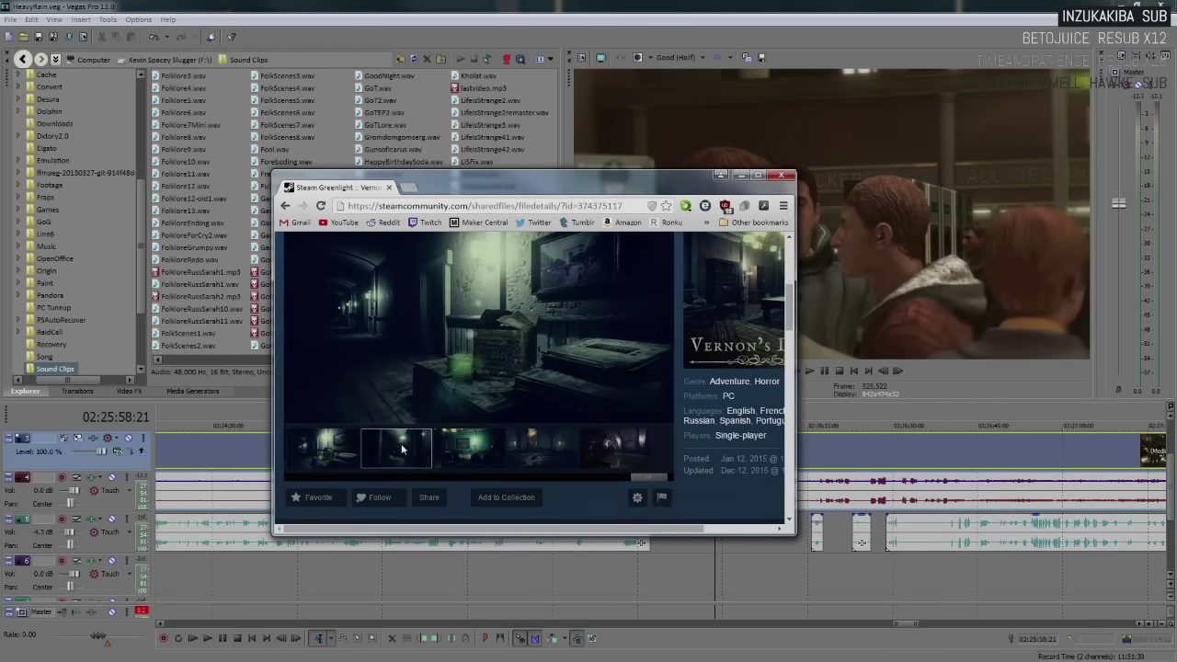
pyautogui.click(462, 451)
pyautogui.click(553, 448)
pyautogui.click(606, 451)
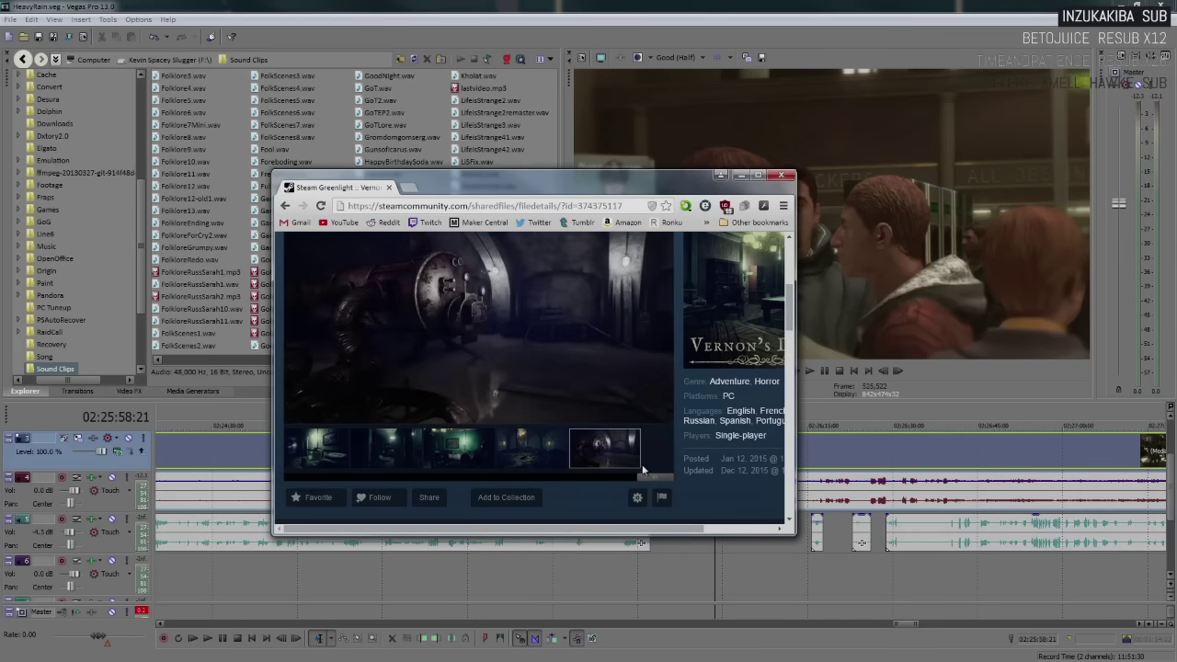
# Go back through the gallery to review the corridor, staircase and billiard room screenshots again
pyautogui.moveTo(653, 480); pyautogui.dragTo(312, 483)
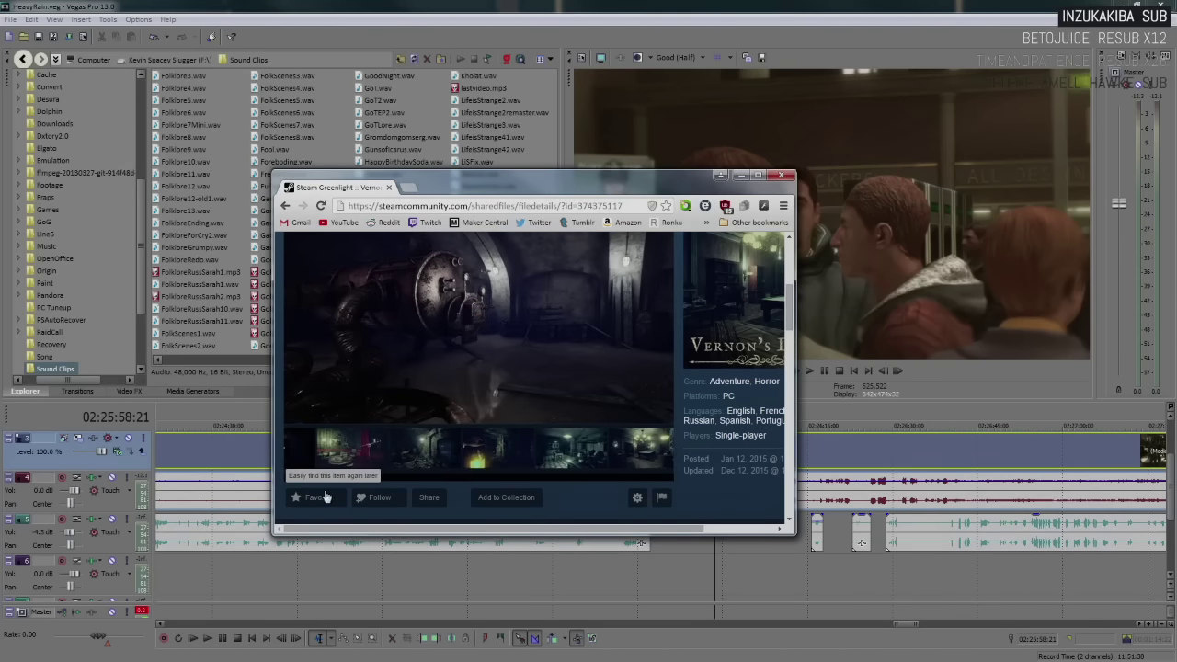
pyautogui.click(519, 448)
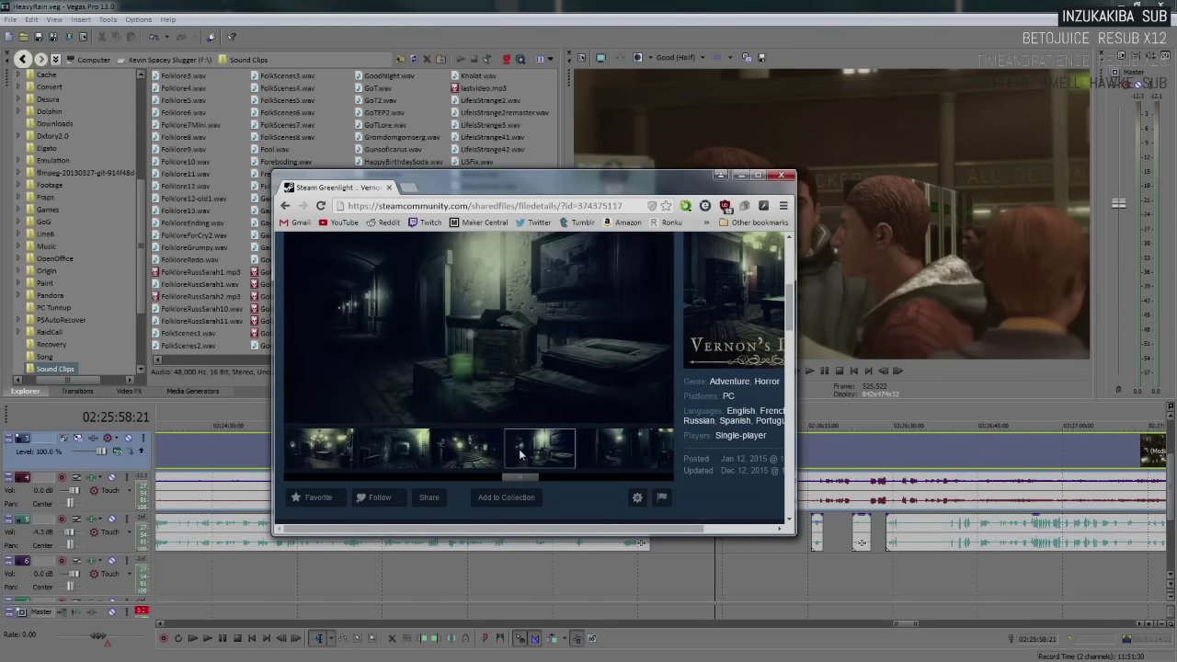
pyautogui.click(466, 452)
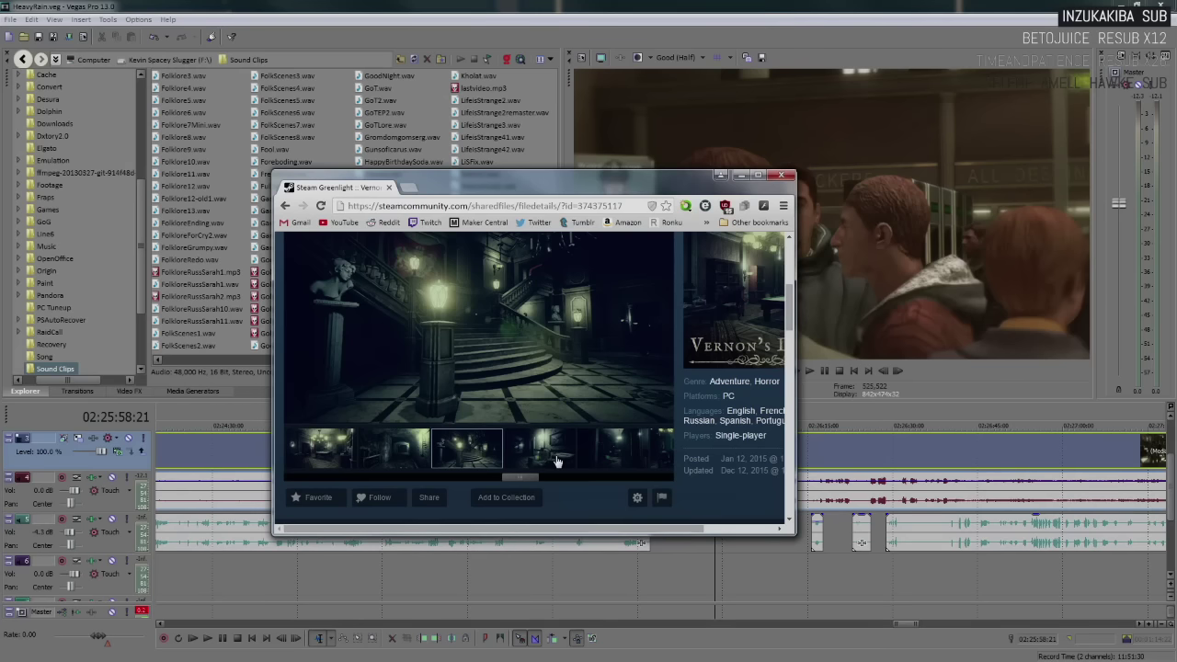
pyautogui.click(591, 448)
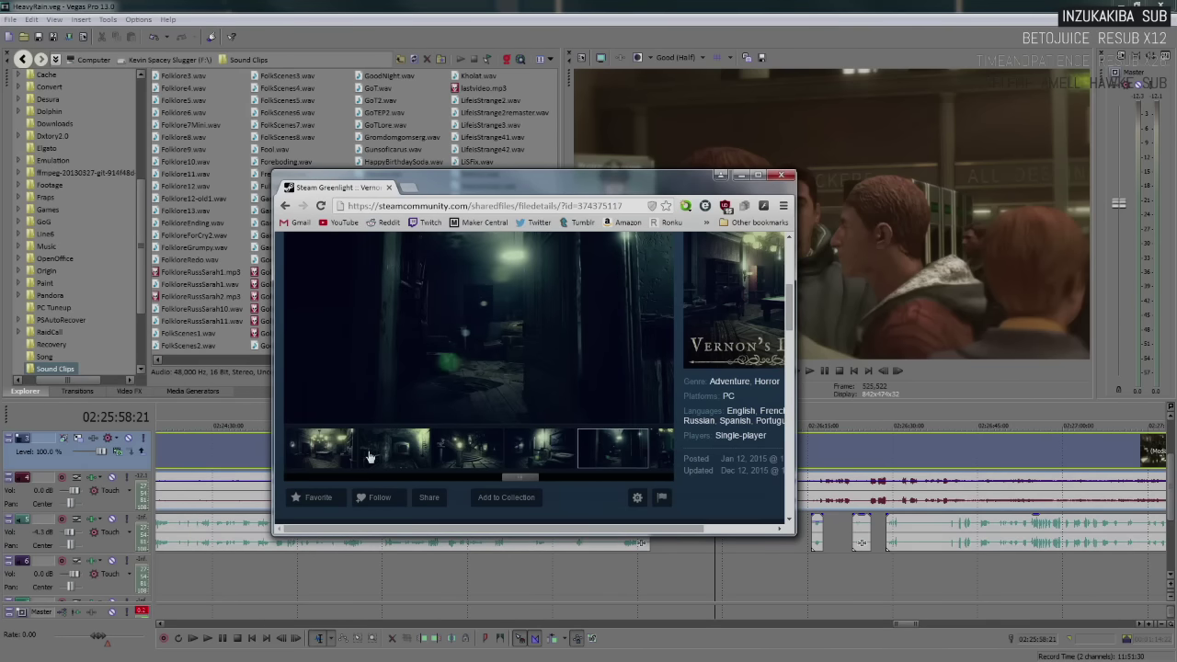
pyautogui.click(337, 457)
pyautogui.moveTo(387, 476); pyautogui.dragTo(320, 479)
pyautogui.scroll(2, 492, 427)
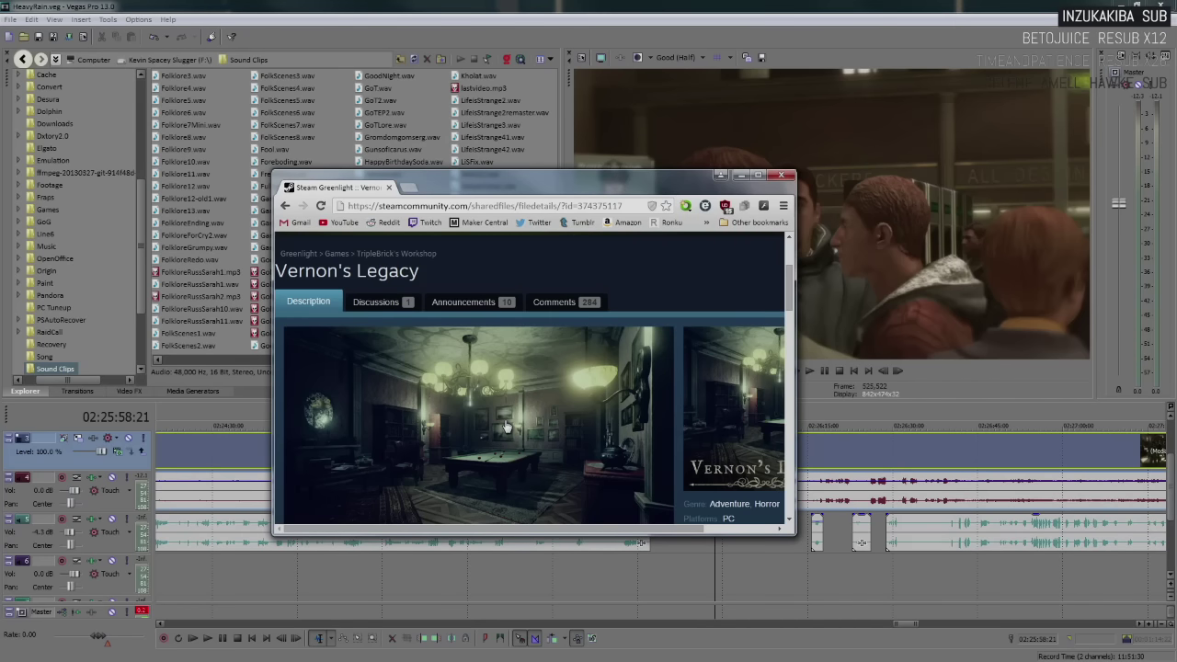
pyautogui.scroll(-1, 504, 427)
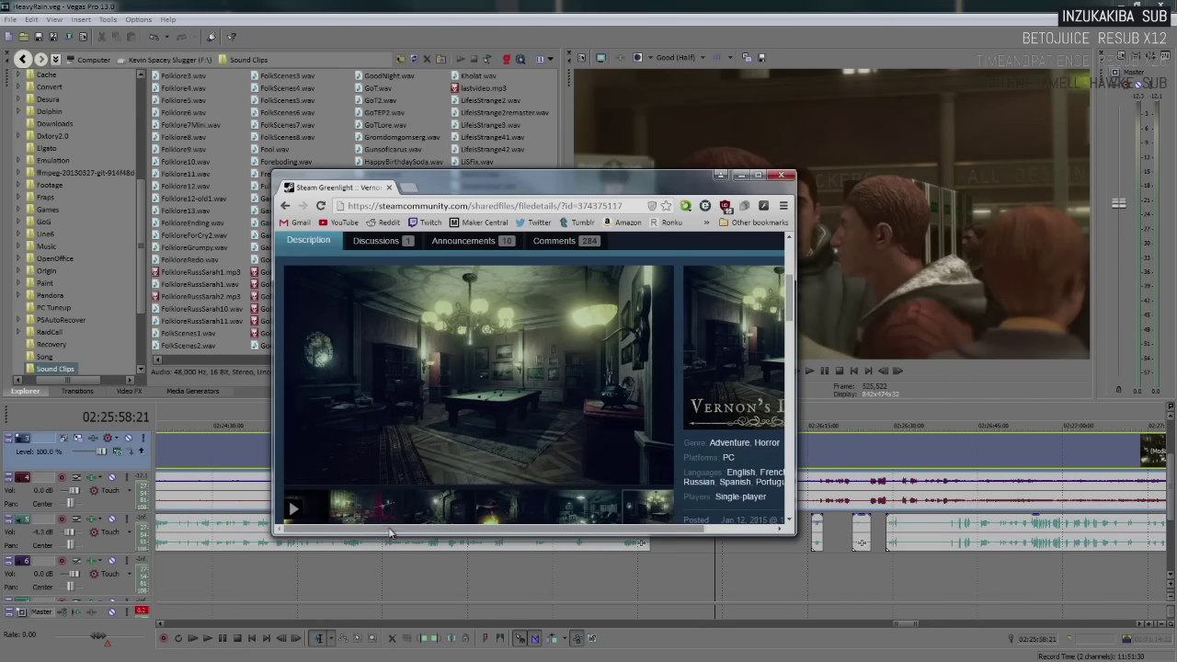
# Replay the opening ten seconds of the Vernon's Legacy trailer and pause it
pyautogui.click(296, 512)
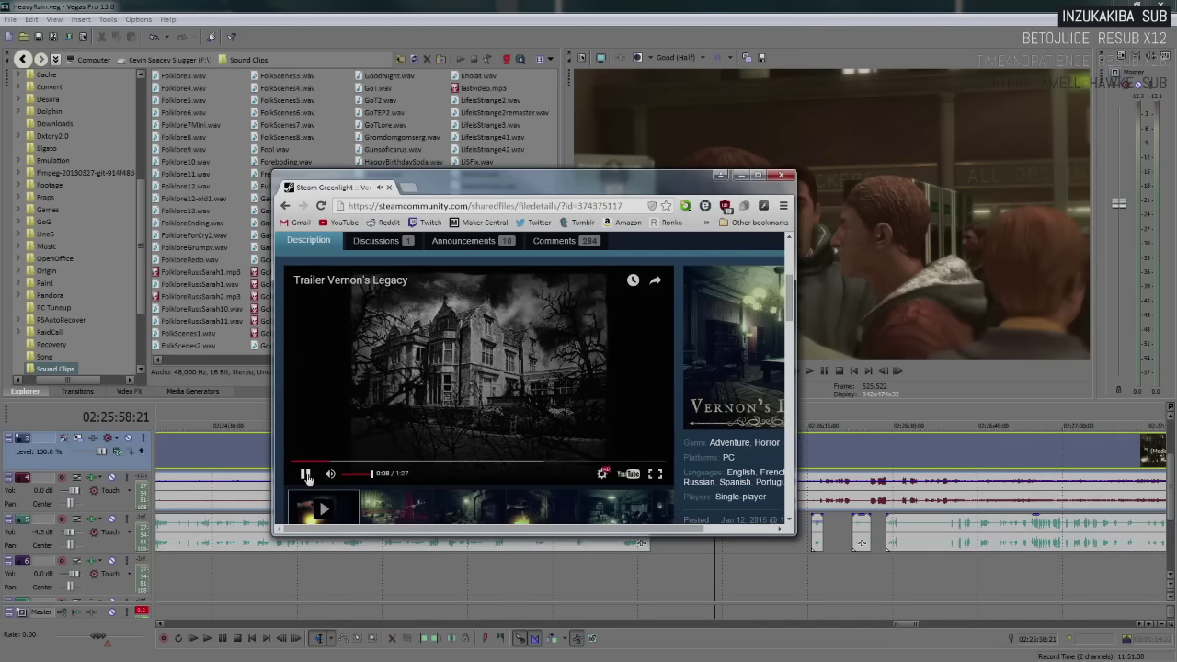
pyautogui.click(306, 473)
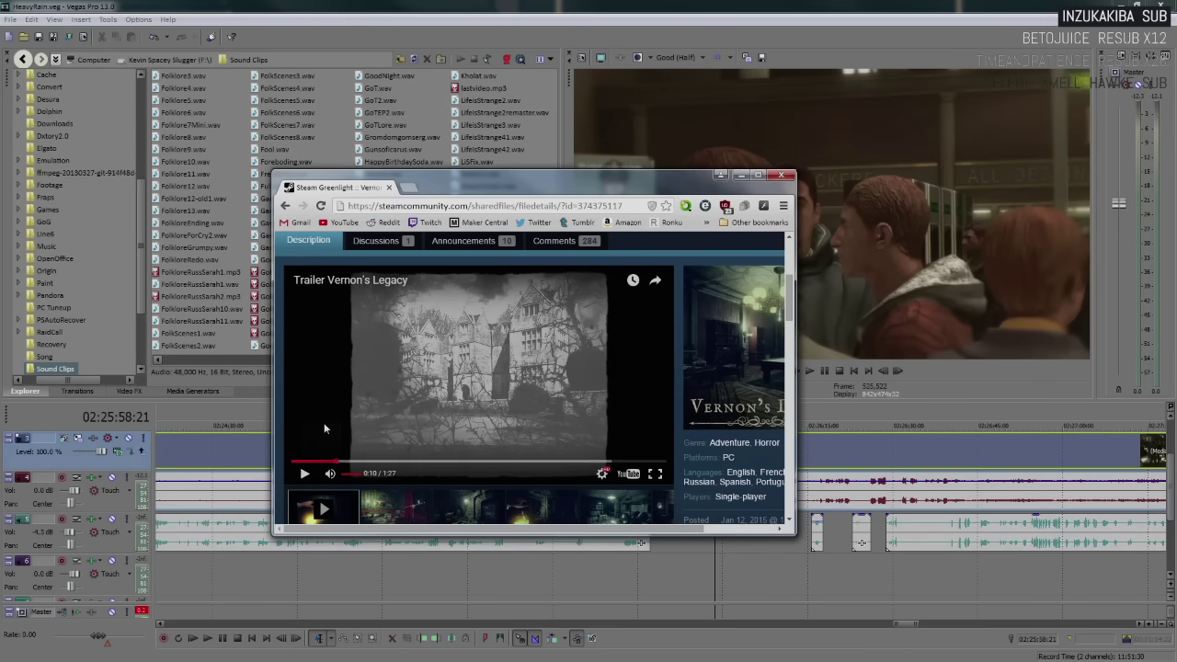
# Close the Steam Greenlight page and resume playing the Vegas Pro timeline from 02:25:58:21
pyautogui.click(389, 187)
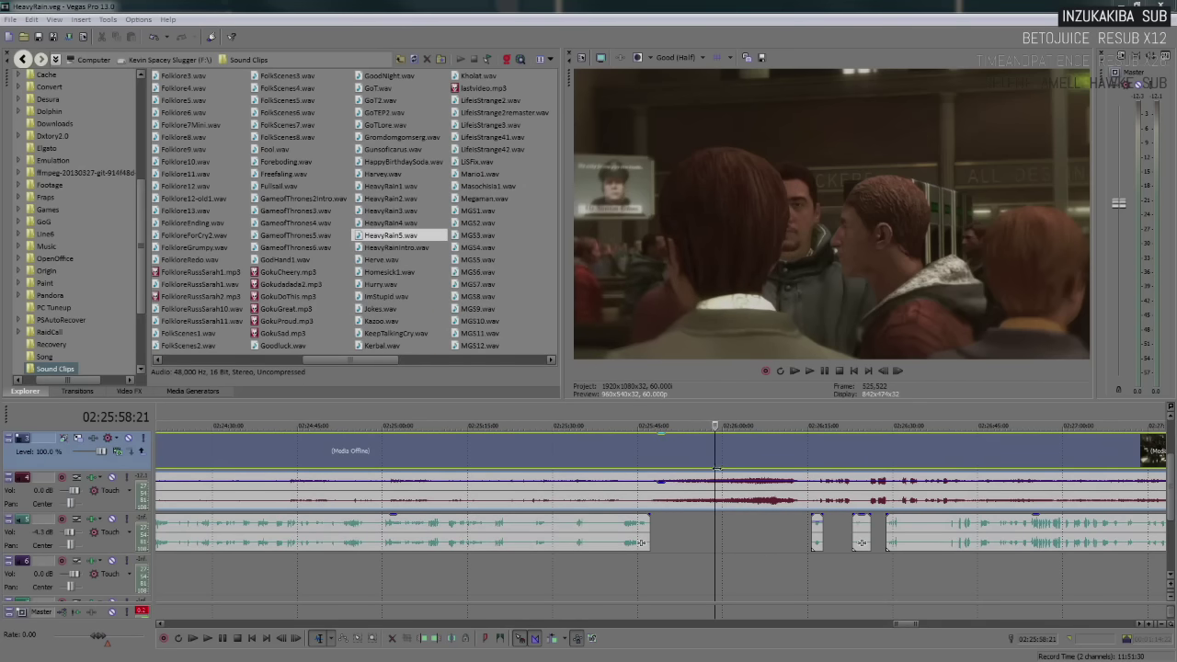
pyautogui.press('space')
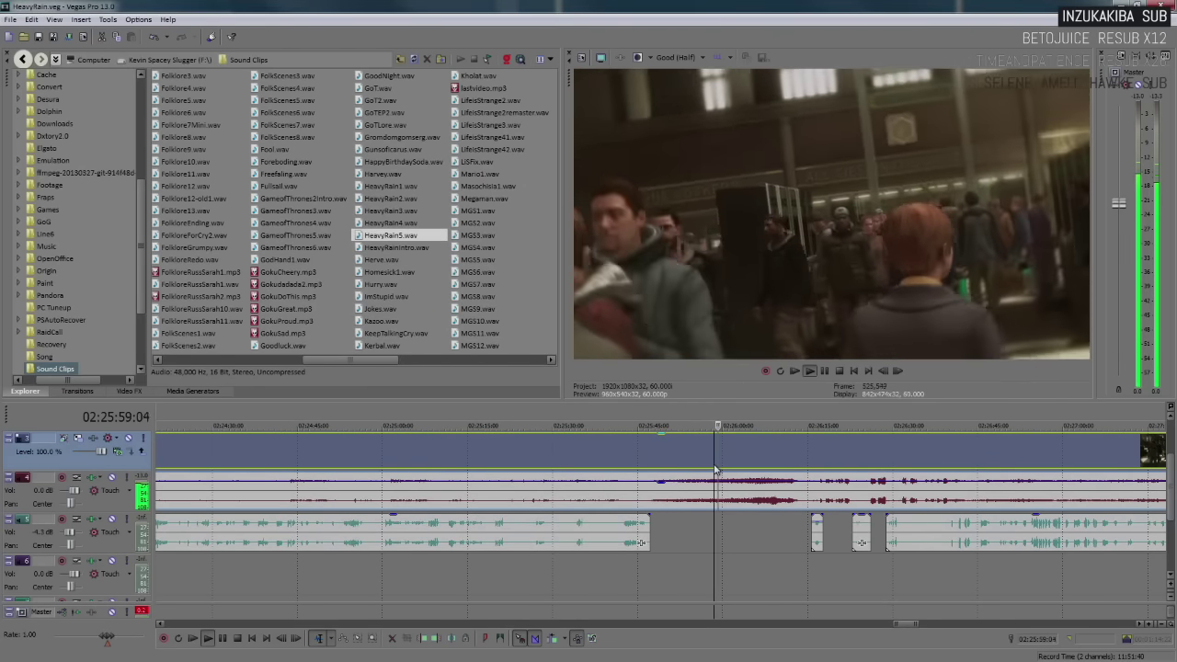
# Review the train station crowd scene, sampling it at 02:26:20:15 and 02:26:32:19 and playing it from about 02:26:30
pyautogui.scroll(-3, 708, 465)
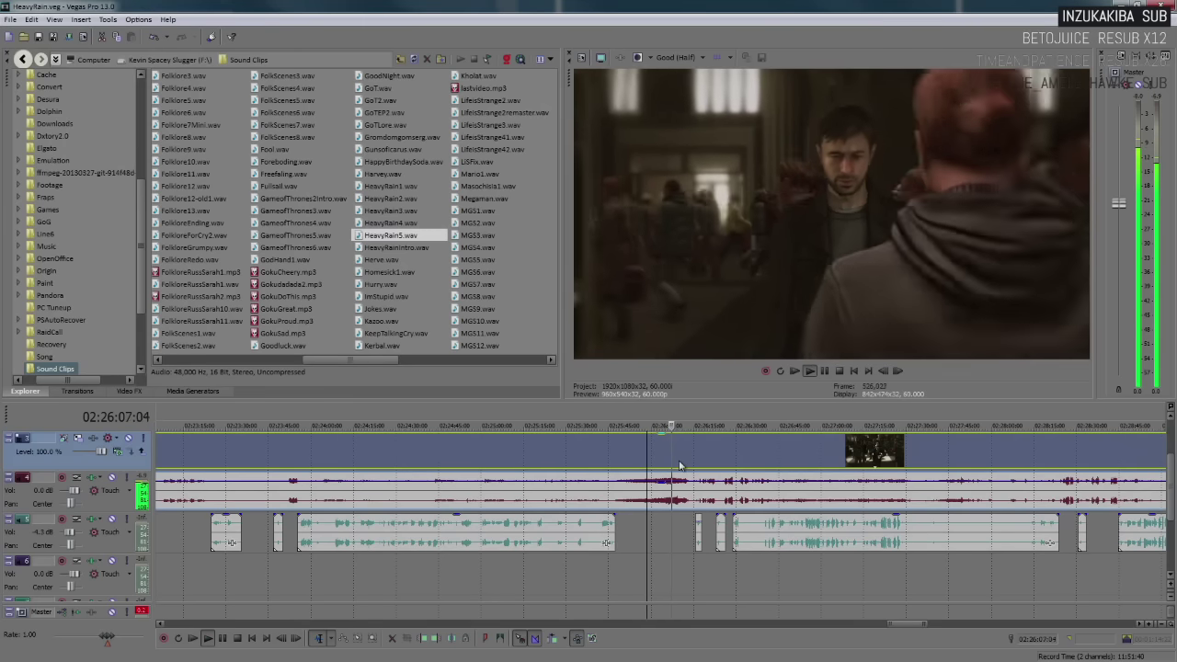
pyautogui.scroll(2, 679, 465)
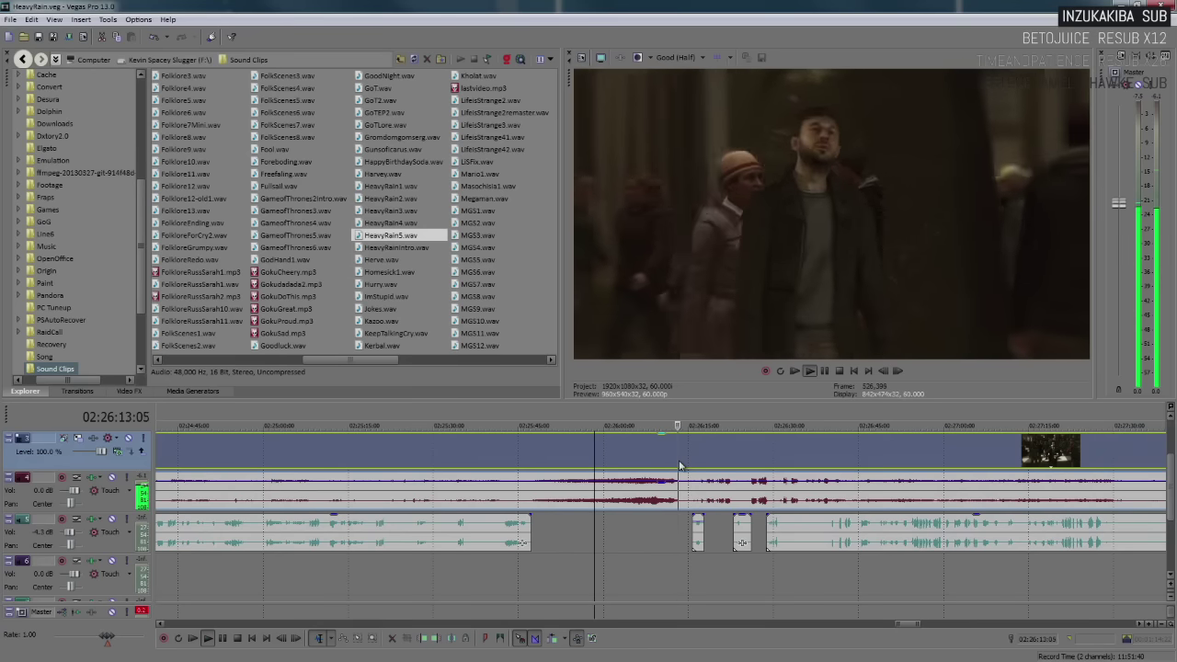
pyautogui.press('space')
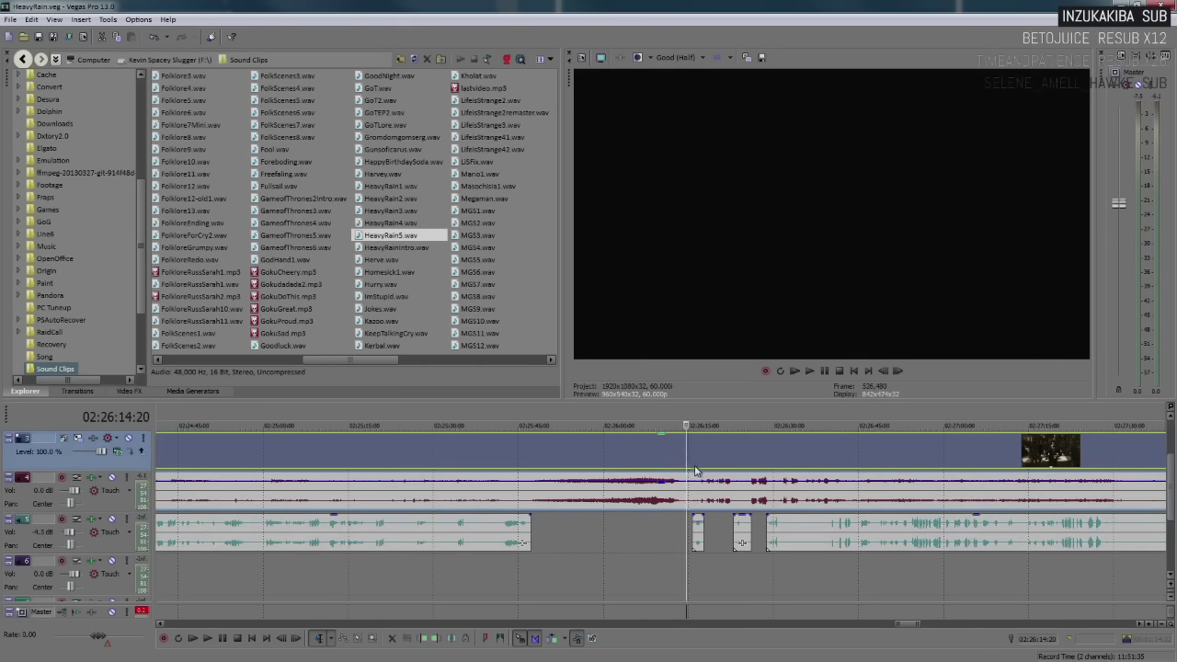
pyautogui.scroll(3, 722, 466)
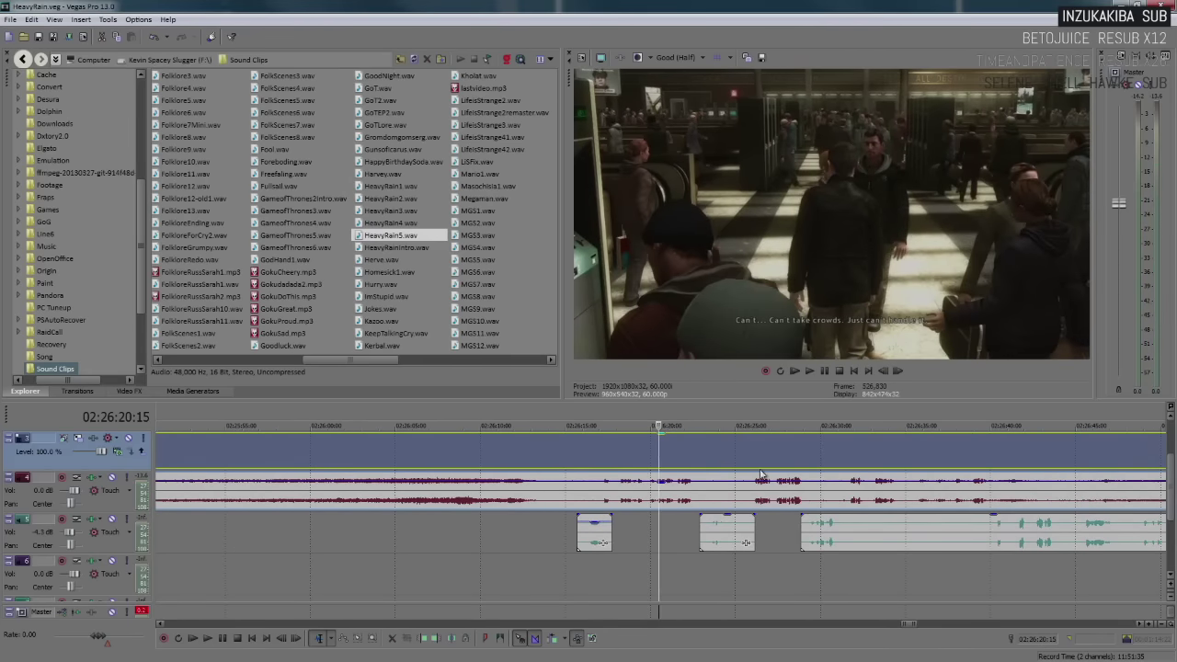
pyautogui.click(771, 467)
pyautogui.scroll(-2, 760, 467)
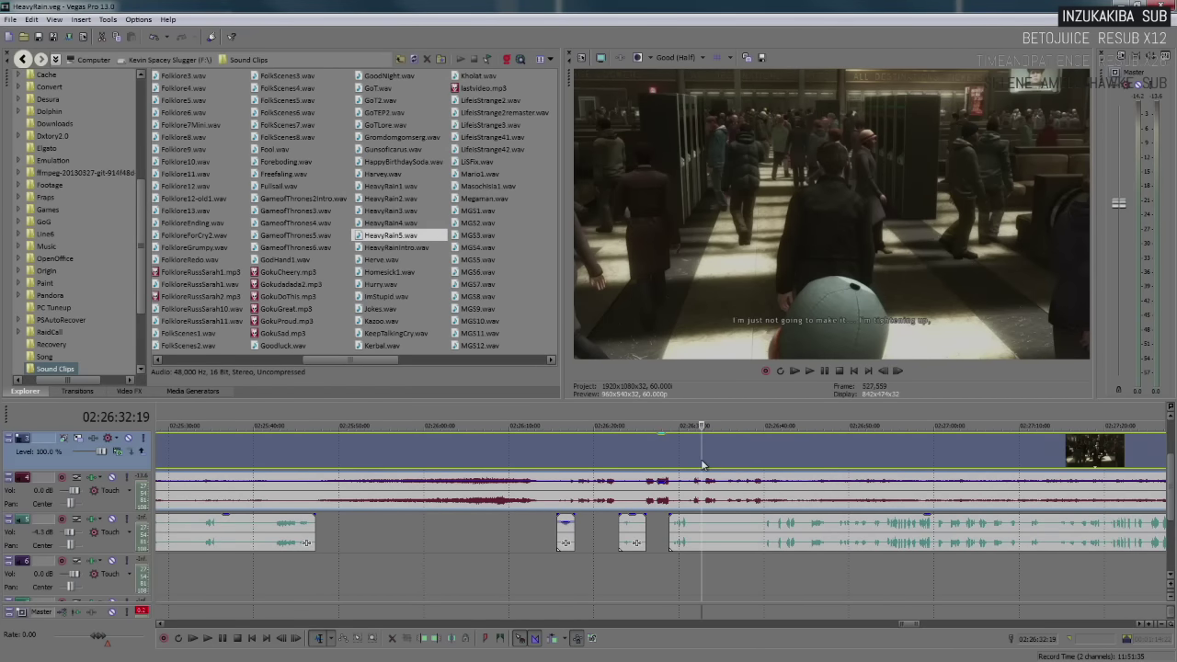
pyautogui.click(686, 462)
pyautogui.press('space')
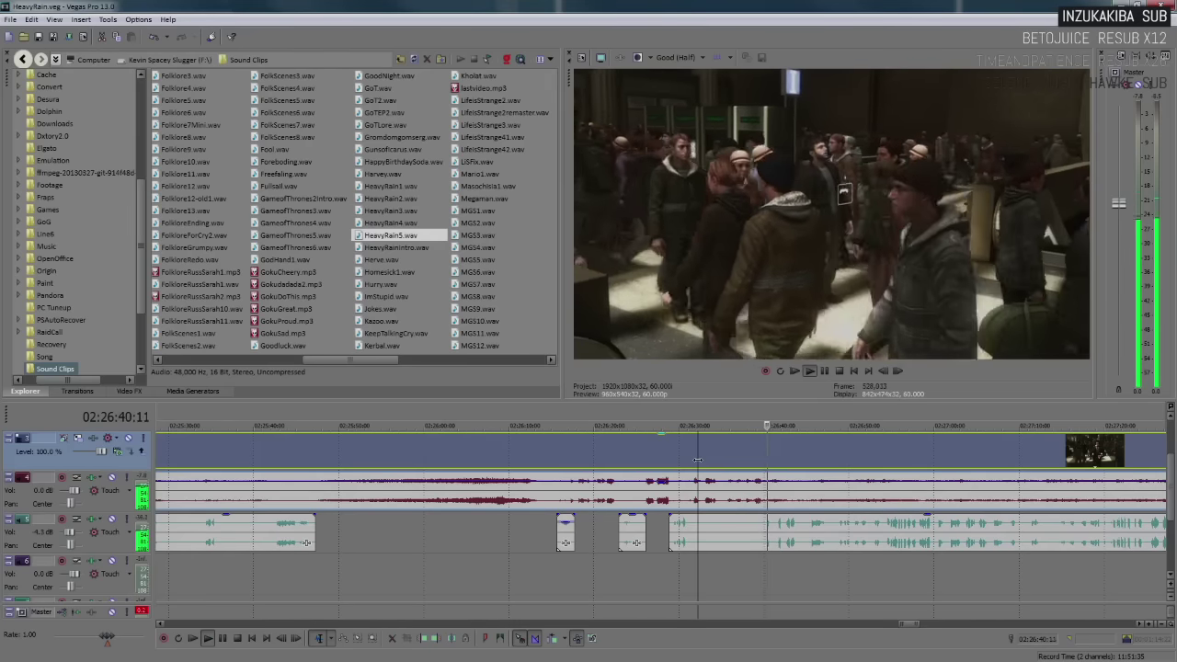
# Play the footage from 02:27:29:02 and replay the part leading into the black-and-white wide shot of the station clock
pyautogui.press('Return')
pyautogui.scroll(-3, 755, 488)
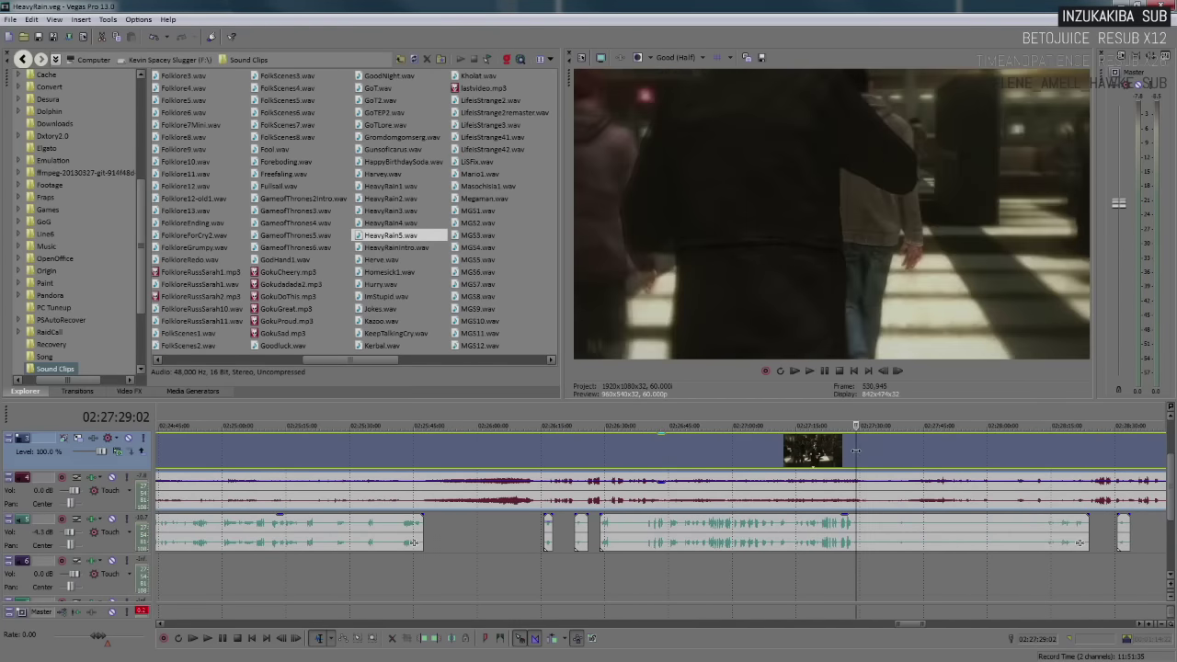
pyautogui.press('space')
pyautogui.scroll(6, 874, 453)
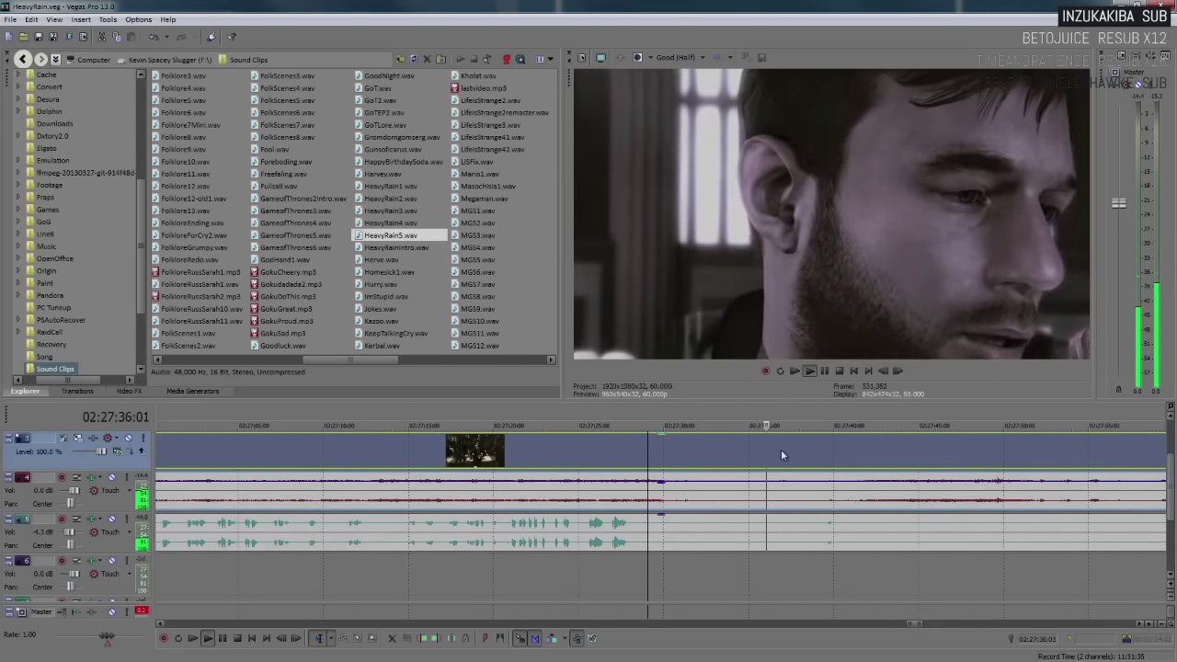
pyautogui.press('Return')
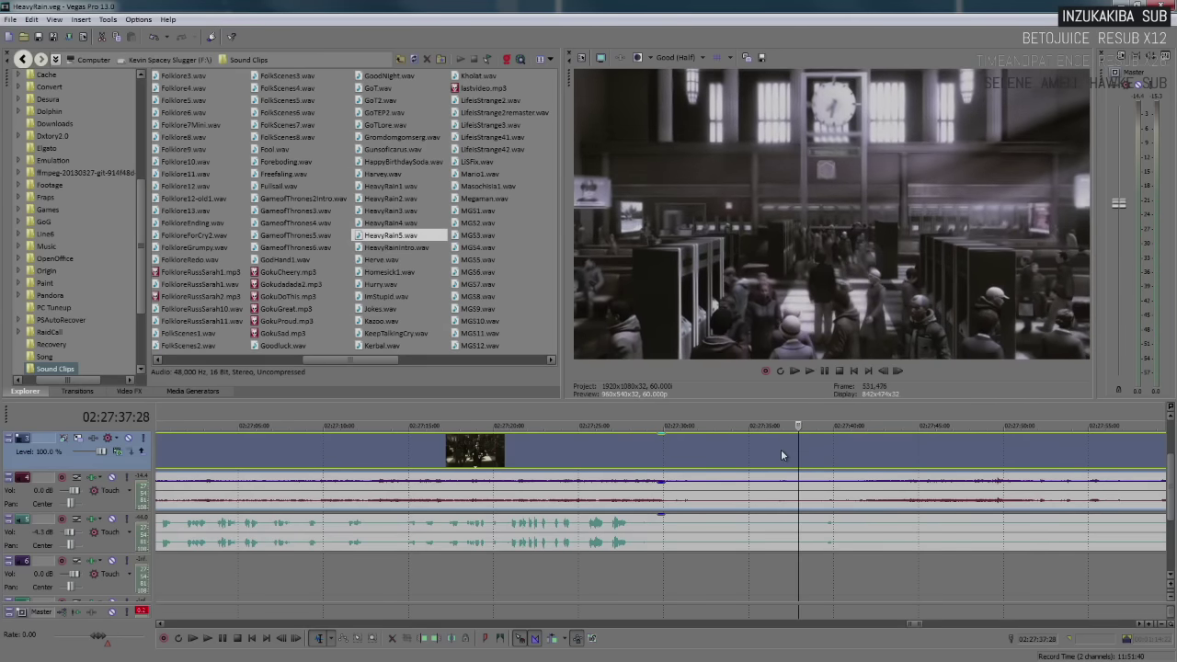
pyautogui.click(770, 447)
pyautogui.press('Return')
pyautogui.scroll(3, 709, 440)
pyautogui.press('Return')
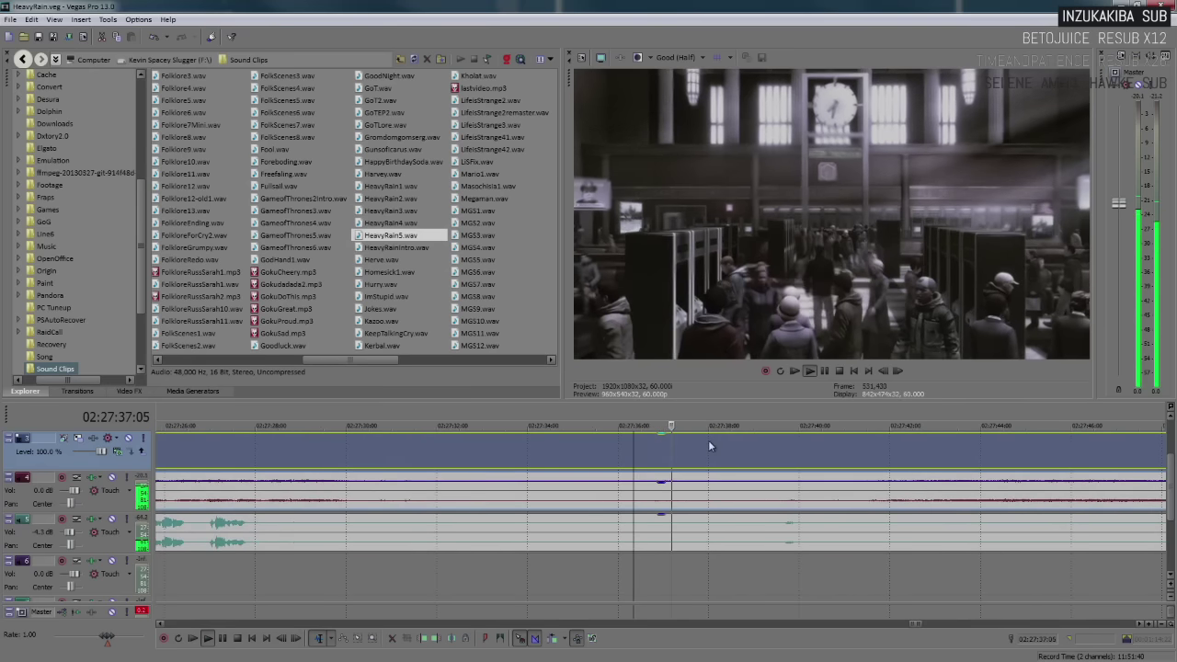
# Split out the black-and-white station clock shot from about 02:27:36:20 to 02:27:38:29, copy it, and undo the splits in the source clip
pyautogui.press('Left')
pyautogui.press('Left')
pyautogui.press('Left')
pyautogui.press('Left')
pyautogui.press('Left')
pyautogui.press('Left')
pyautogui.press('Left')
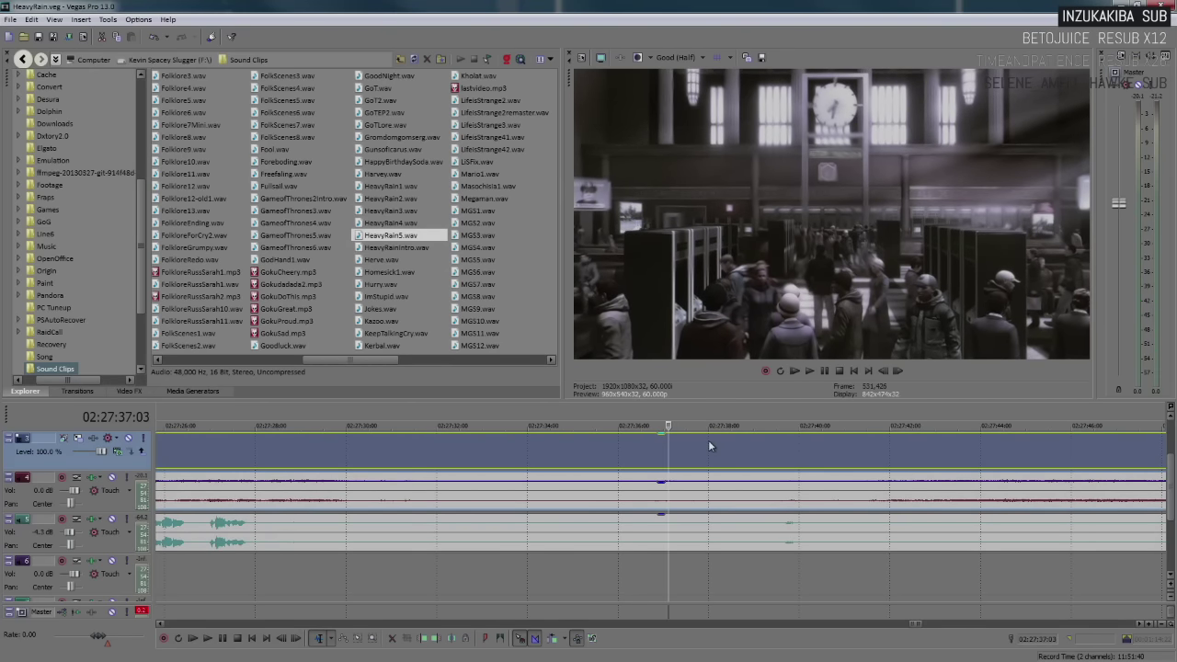
pyautogui.press('Left')
pyautogui.press('Left')
pyautogui.press('Left')
pyautogui.press('Left')
pyautogui.press('Left')
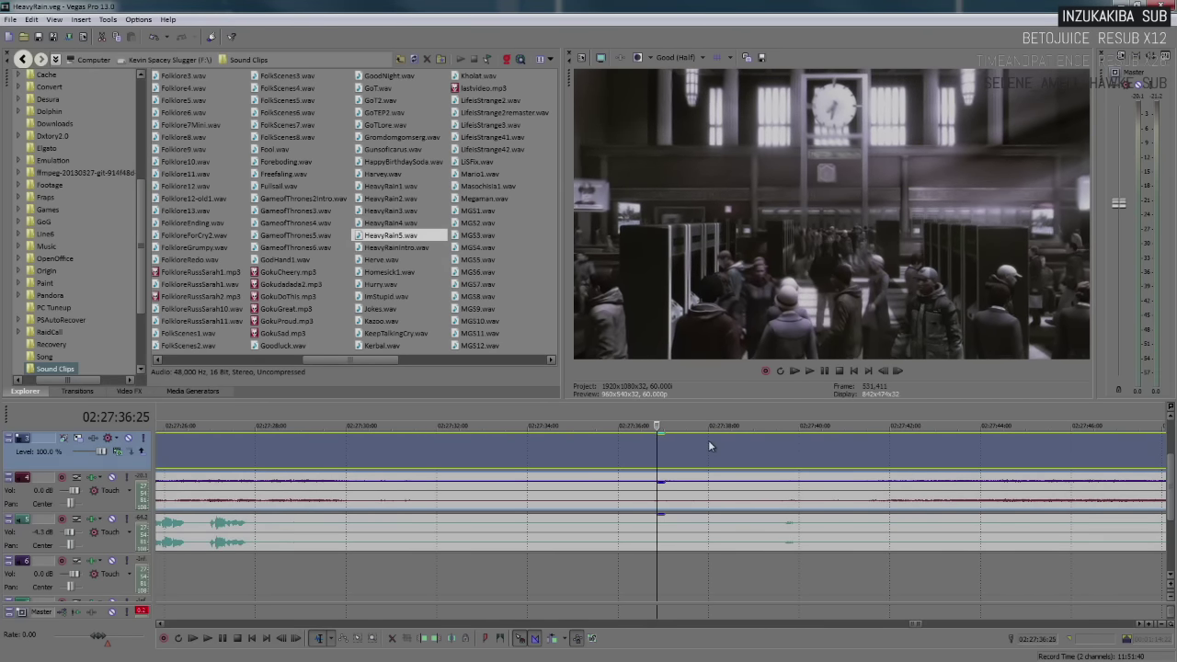
pyautogui.press('Left')
pyautogui.press('Left')
pyautogui.press('Left')
pyautogui.press('Left')
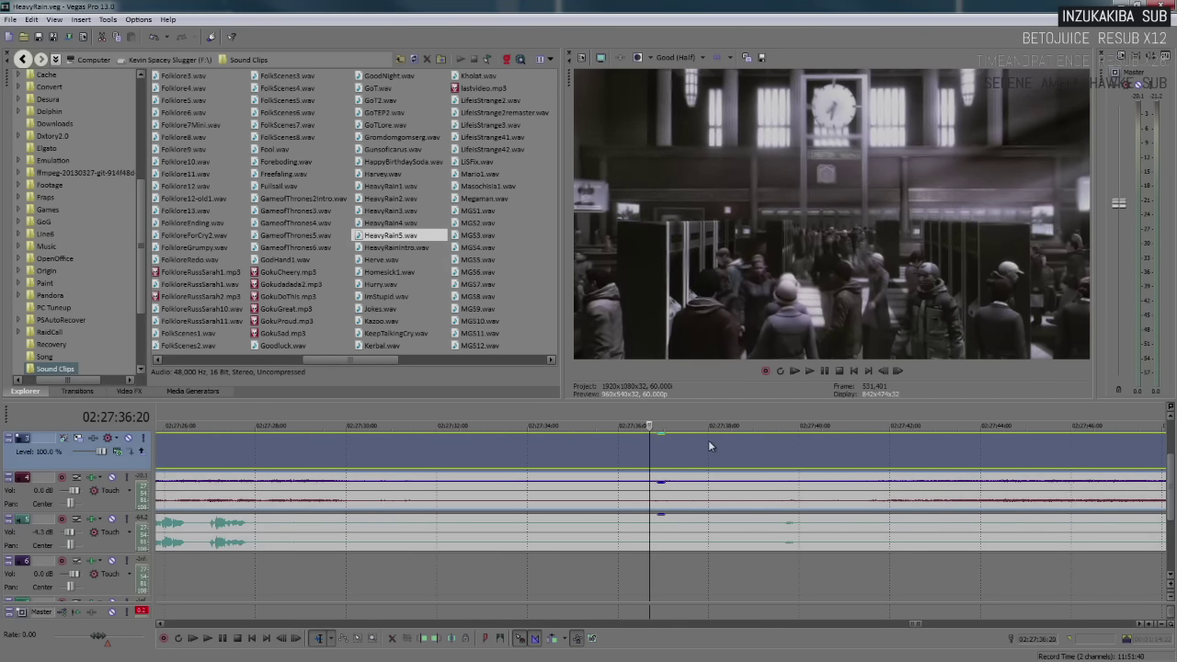
pyautogui.press('Right')
pyautogui.press('Right')
pyautogui.press('Left')
pyautogui.click(709, 446)
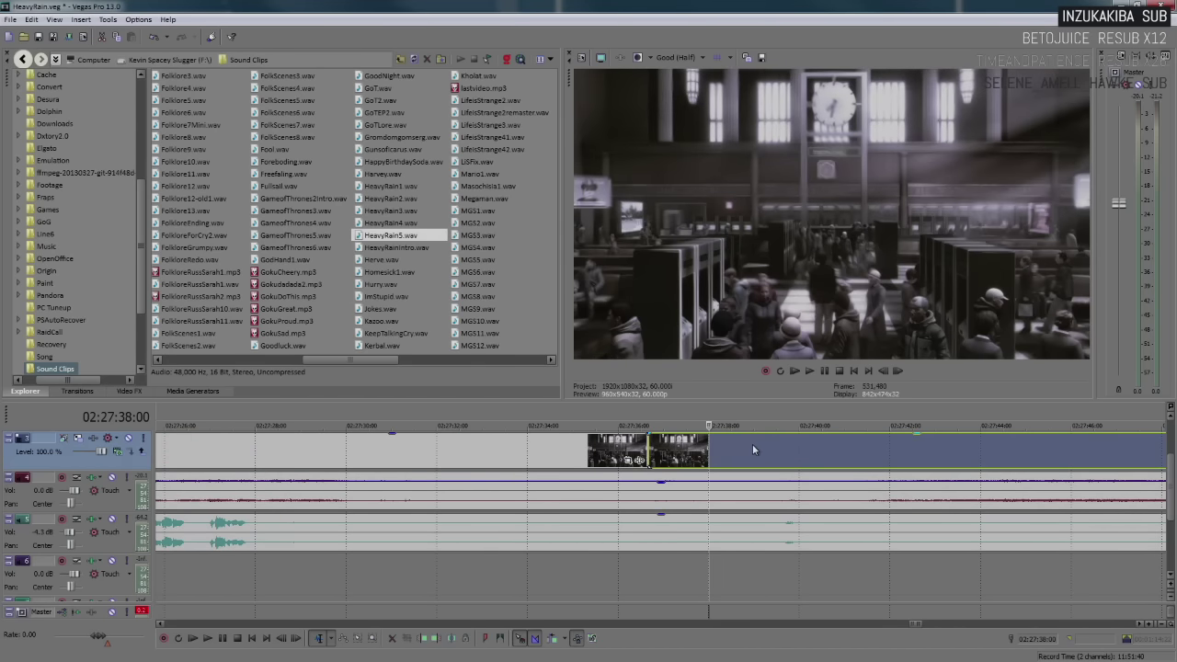
pyautogui.click(752, 447)
pyautogui.hotkey('ctrl', 'v')
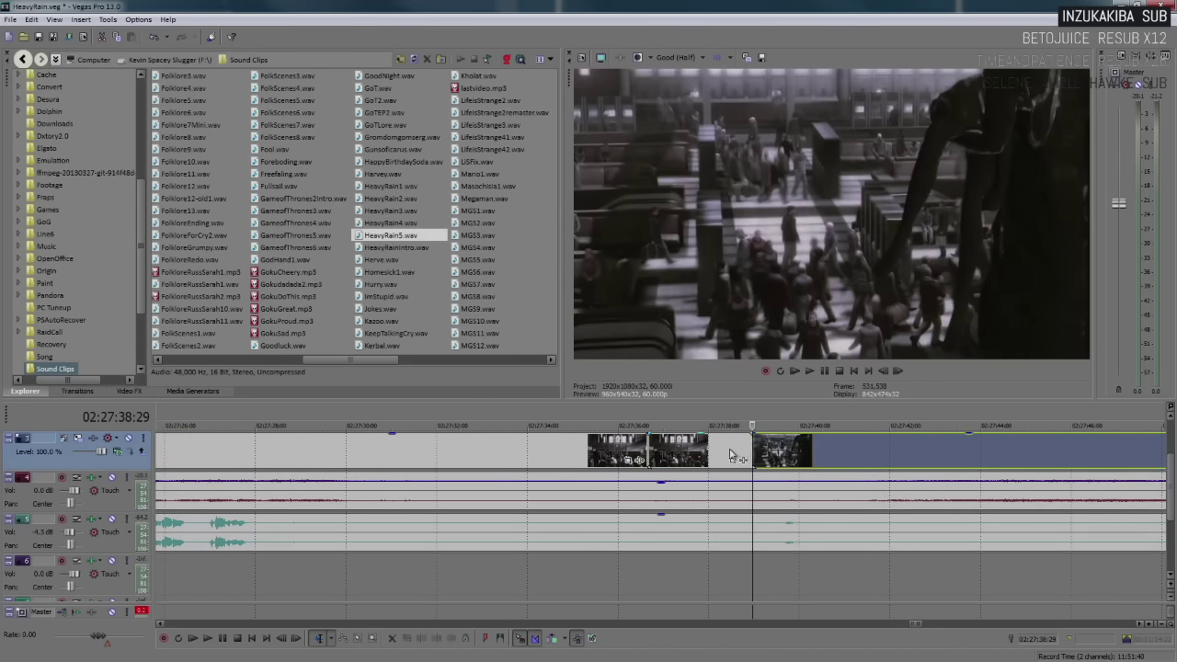
pyautogui.click(730, 448)
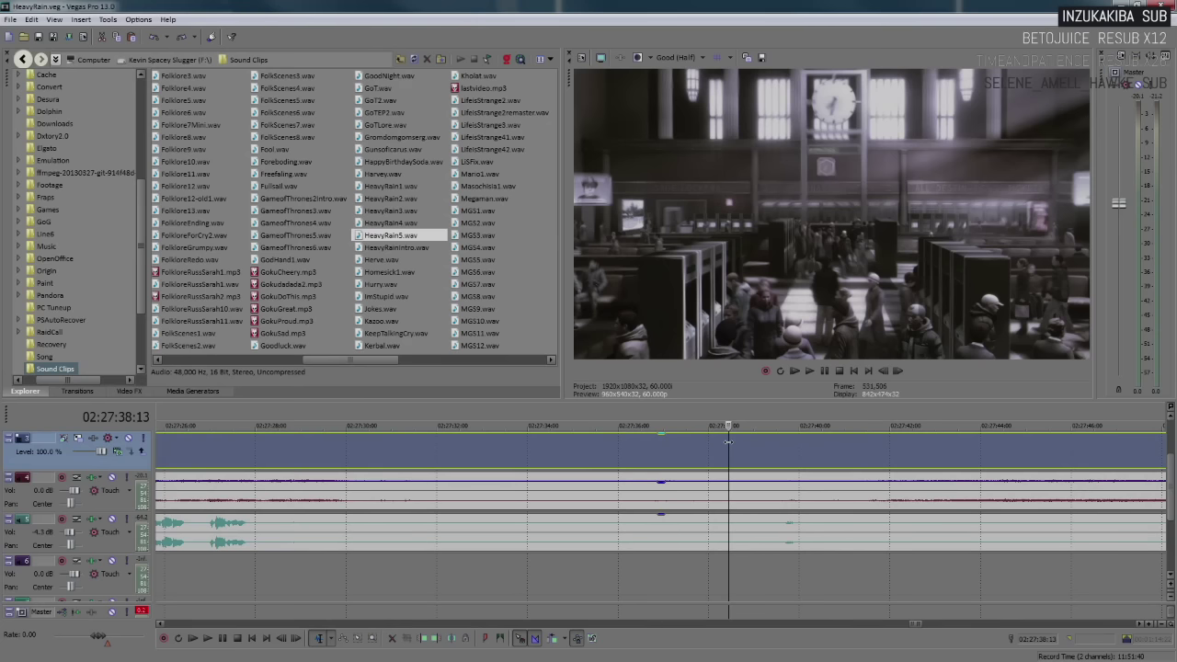
# Paste the copied station shot on the video track at 02:48:07:23, just after the faded-out end of the section
pyautogui.scroll(-10, 798, 506)
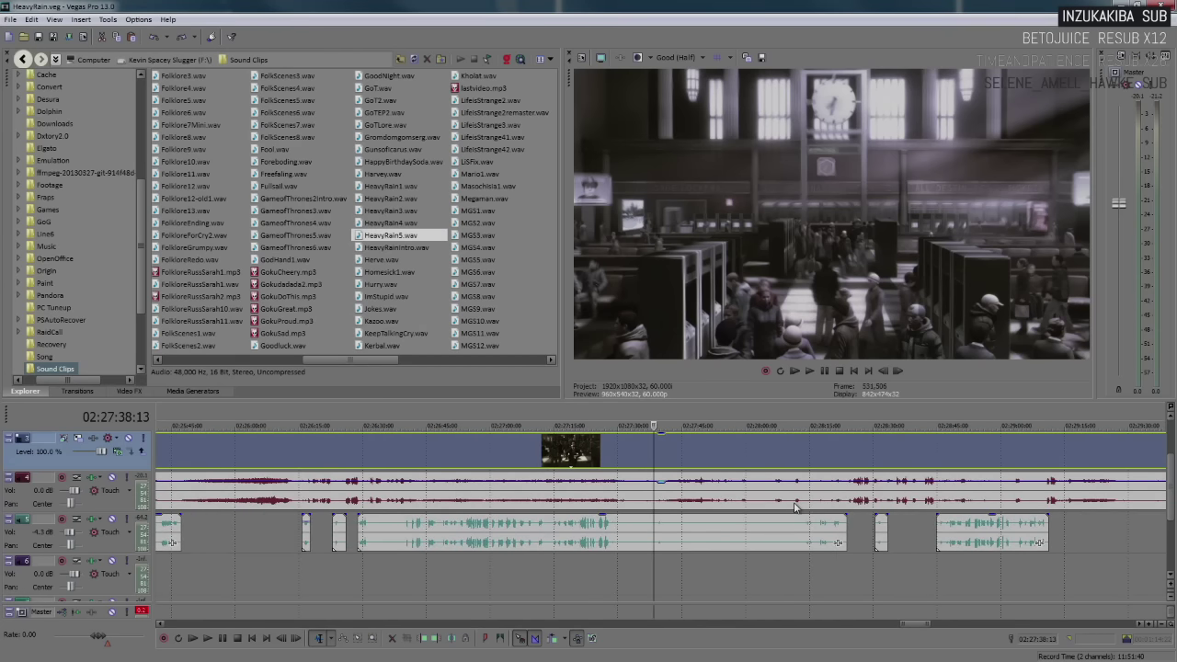
pyautogui.scroll(-5, 812, 504)
pyautogui.click(977, 451)
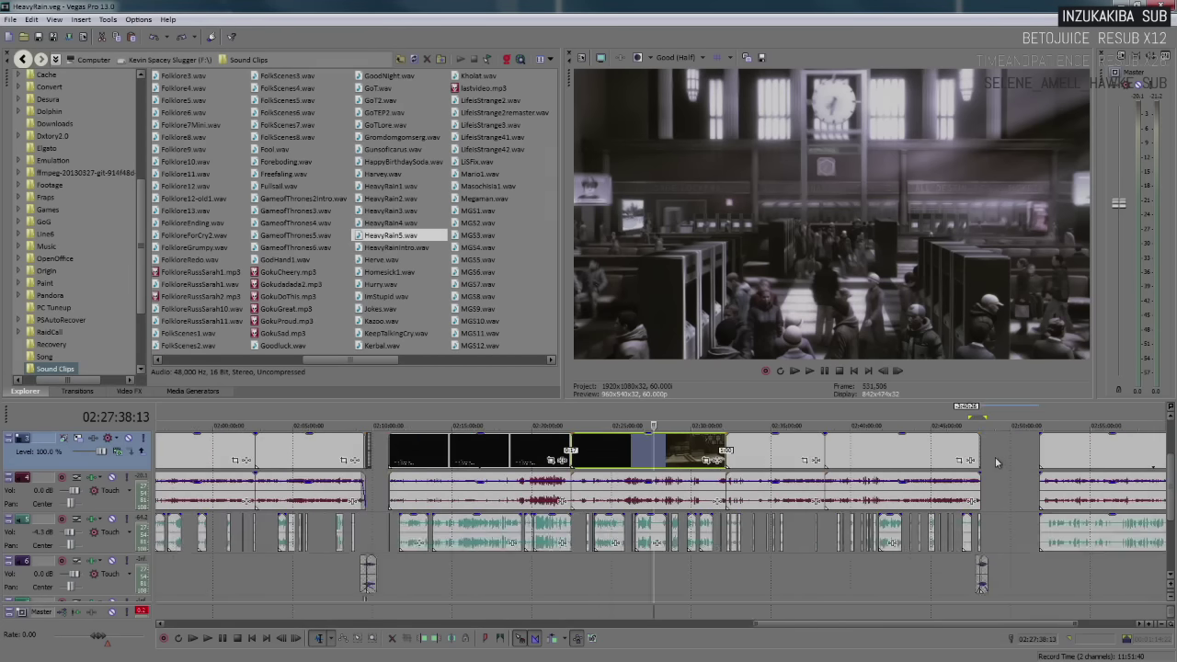
pyautogui.scroll(3, 978, 451)
pyautogui.click(652, 452)
pyautogui.scroll(3, 690, 453)
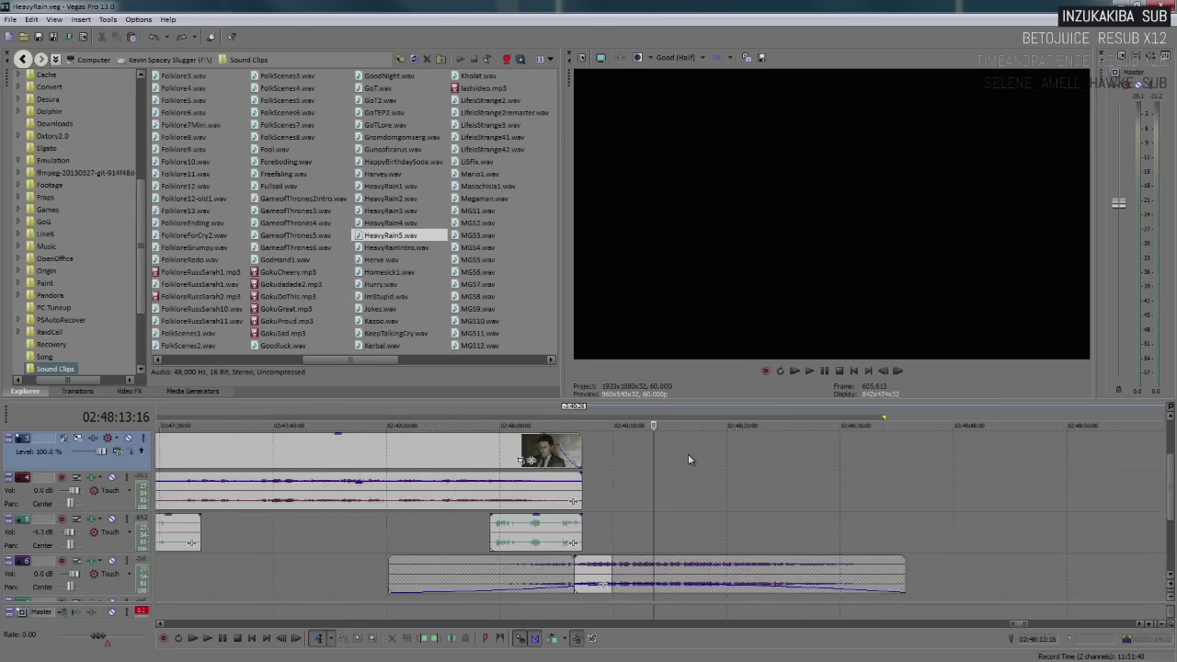
pyautogui.moveTo(545, 436); pyautogui.dragTo(491, 439)
pyautogui.scroll(3, 644, 443)
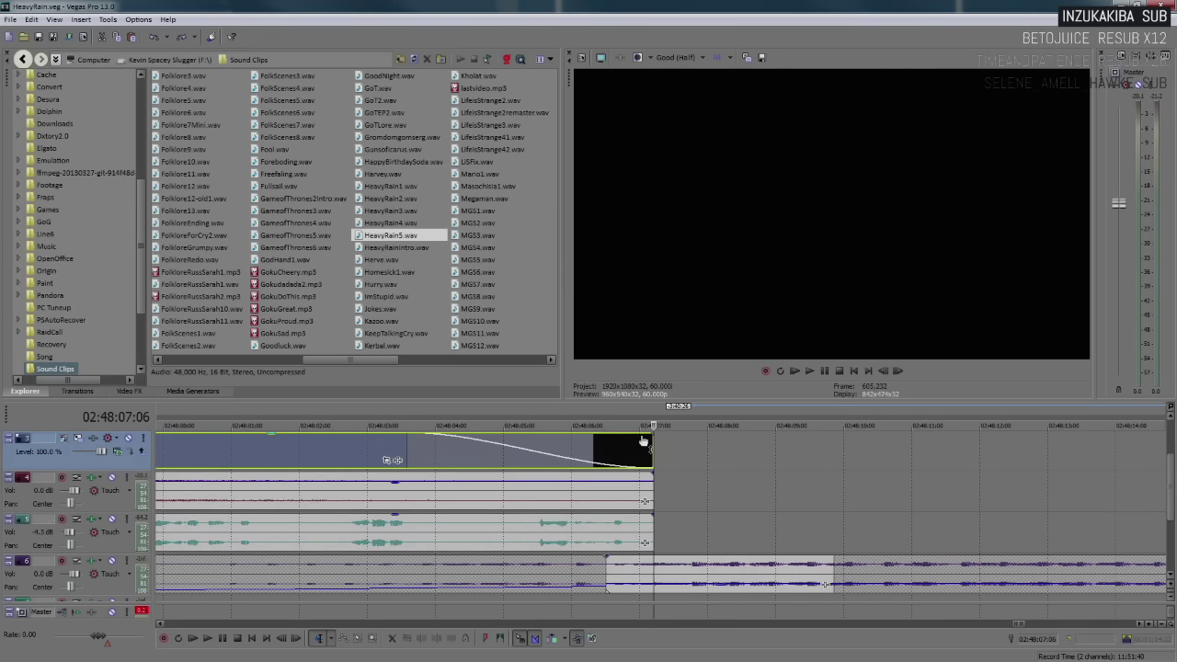
pyautogui.click(695, 450)
pyautogui.click(685, 449)
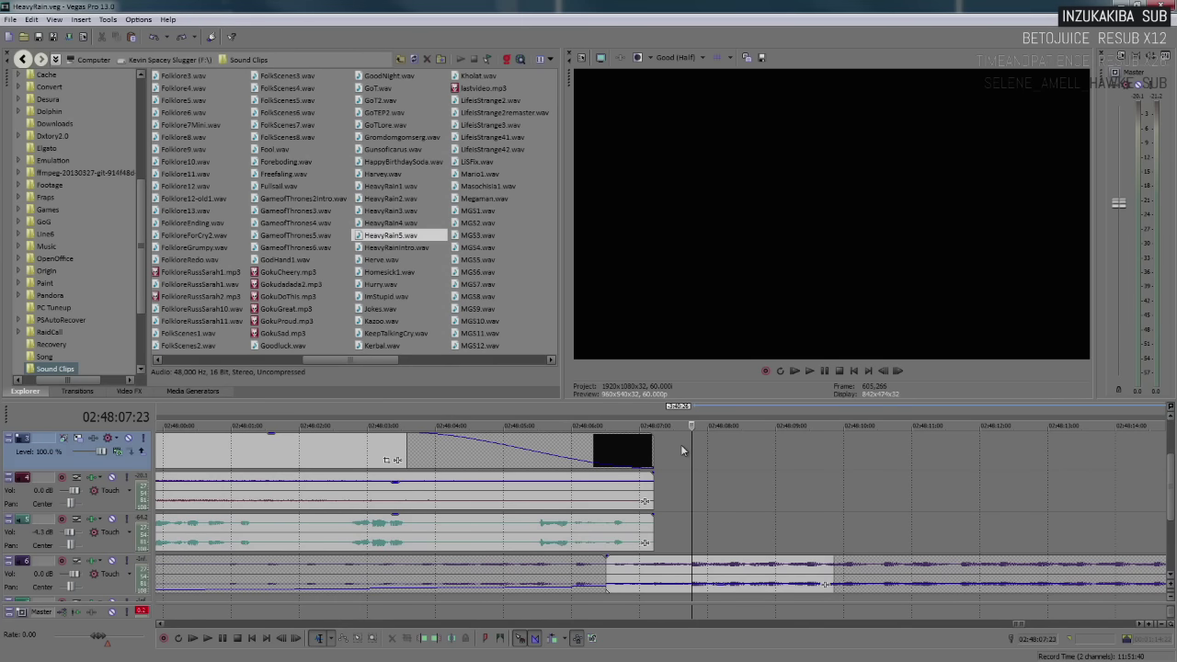
pyautogui.hotkey('ctrl', 'v')
# Play the section's ending from 02:48:07:06, and replay the pasted station shot against the background music
pyautogui.press('space')
pyautogui.click(657, 452)
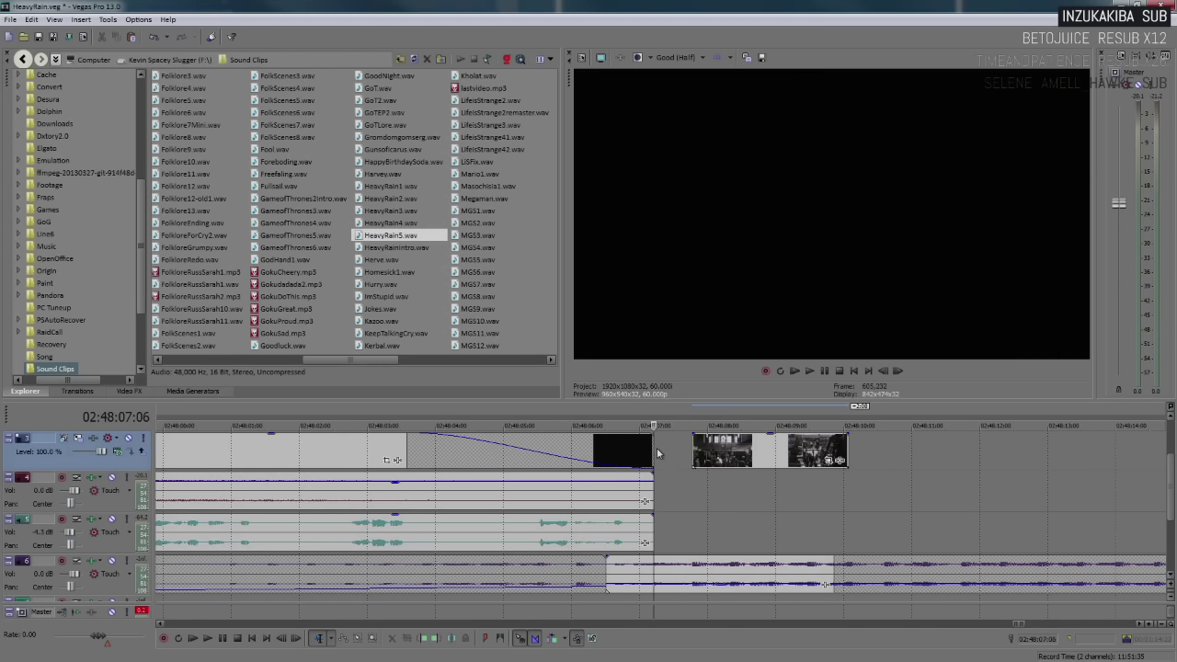
pyautogui.scroll(-3, 685, 455)
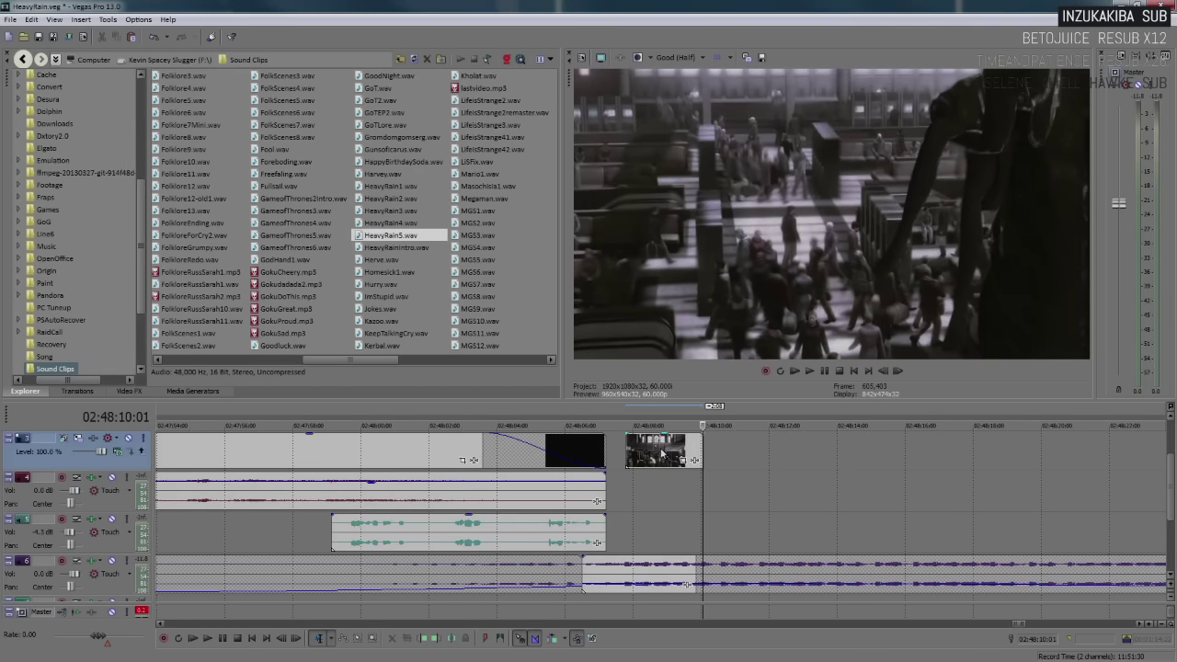
pyautogui.click(633, 452)
pyautogui.press('space')
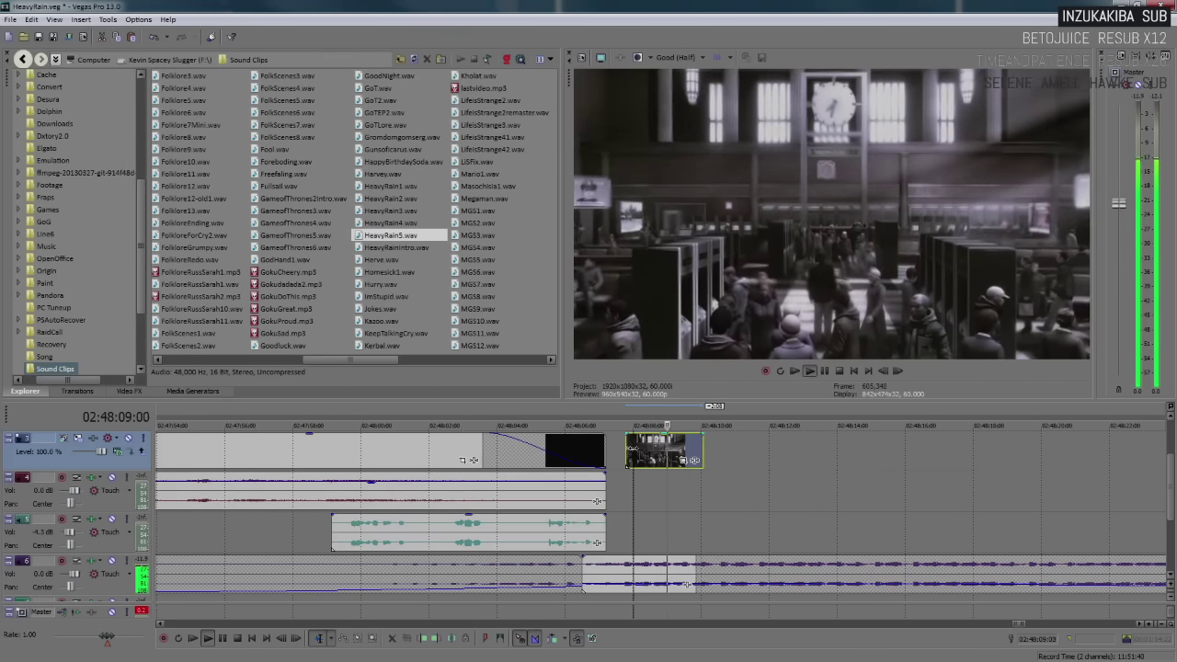
# Extend the end of the pasted station shot to about 02:48:12:20 and play it across the camera change
pyautogui.scroll(4, 648, 458)
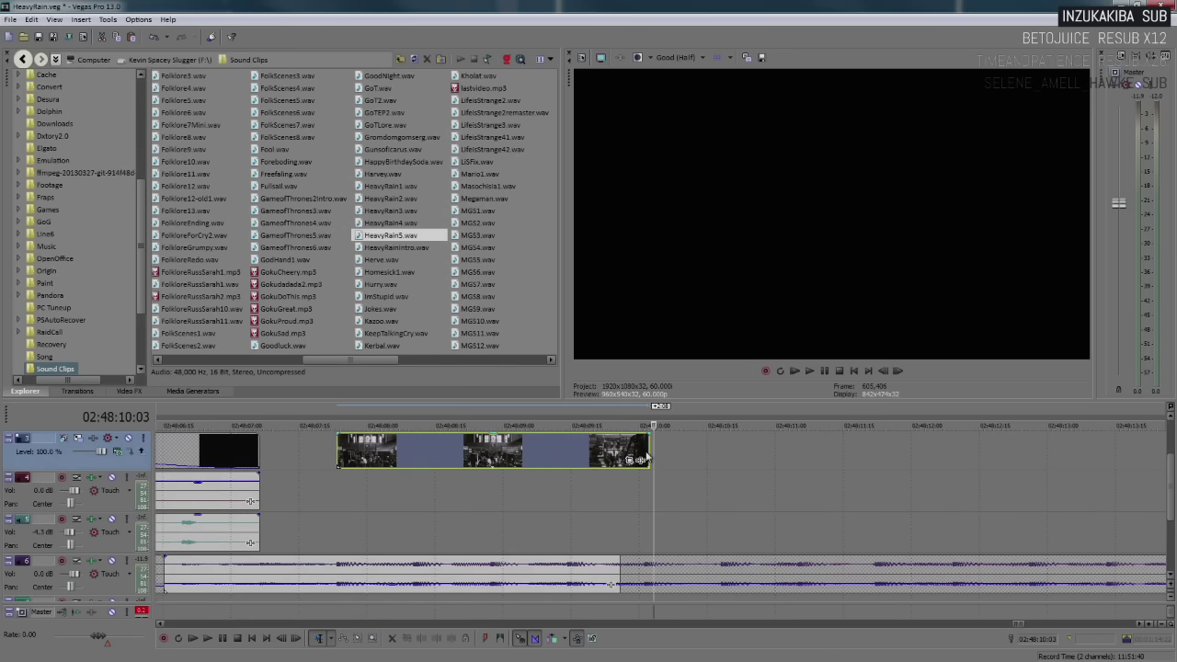
pyautogui.moveTo(646, 452); pyautogui.dragTo(1012, 457)
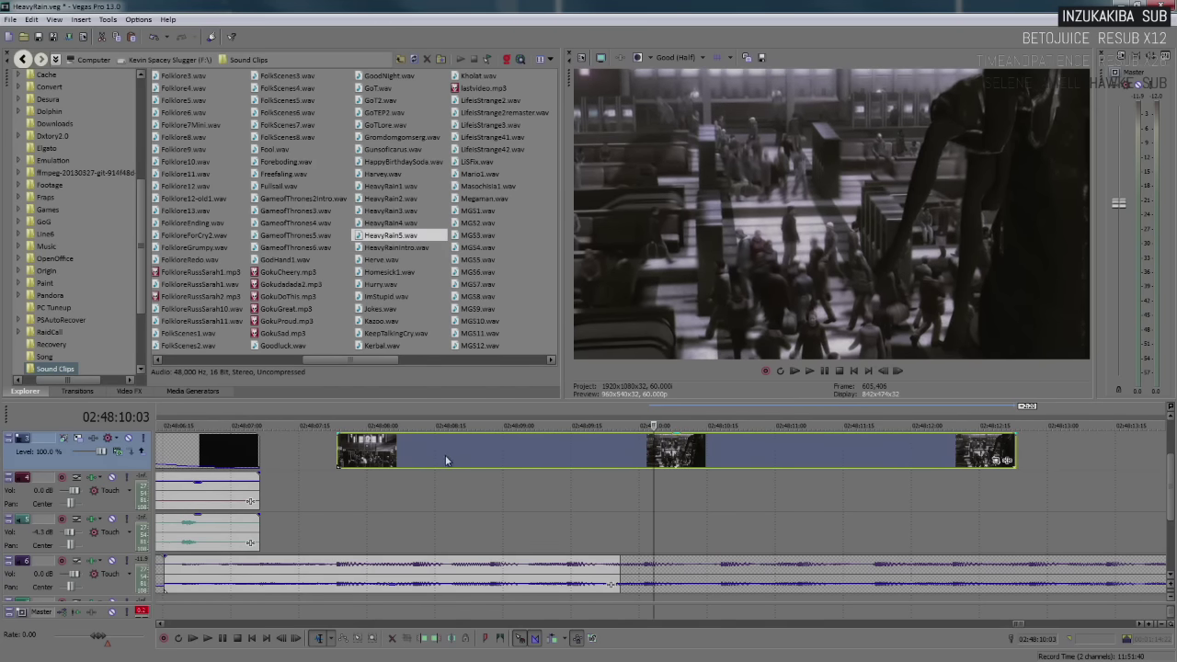
pyautogui.click(418, 454)
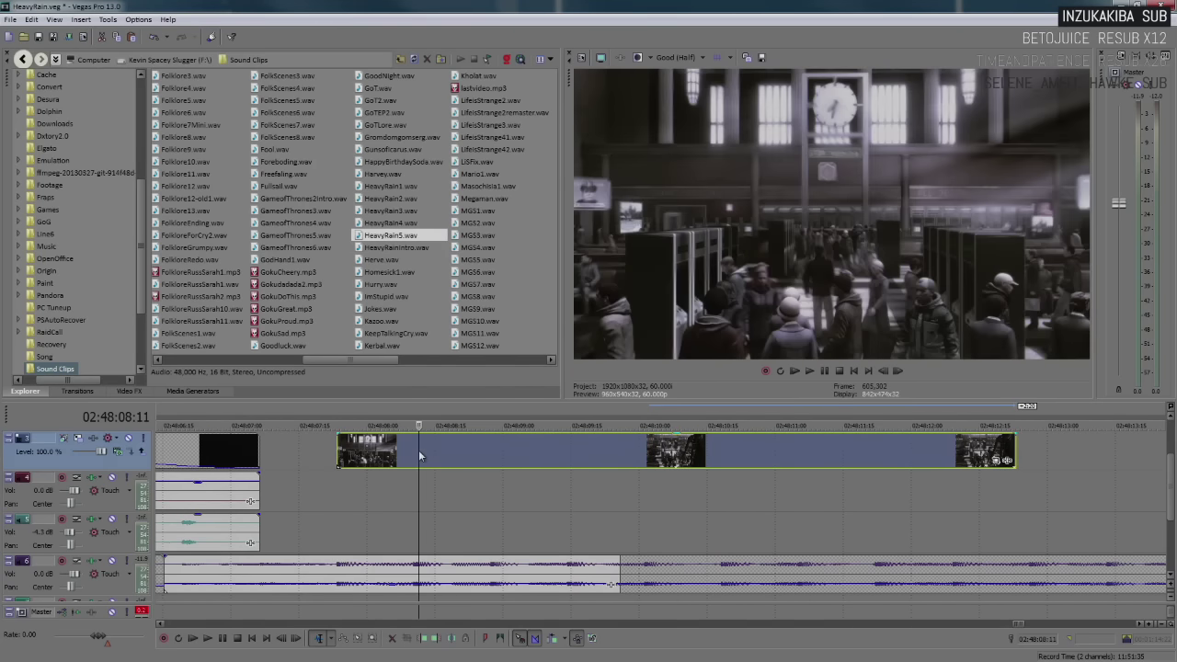
pyautogui.click(516, 450)
pyautogui.press('space')
pyautogui.press('Return')
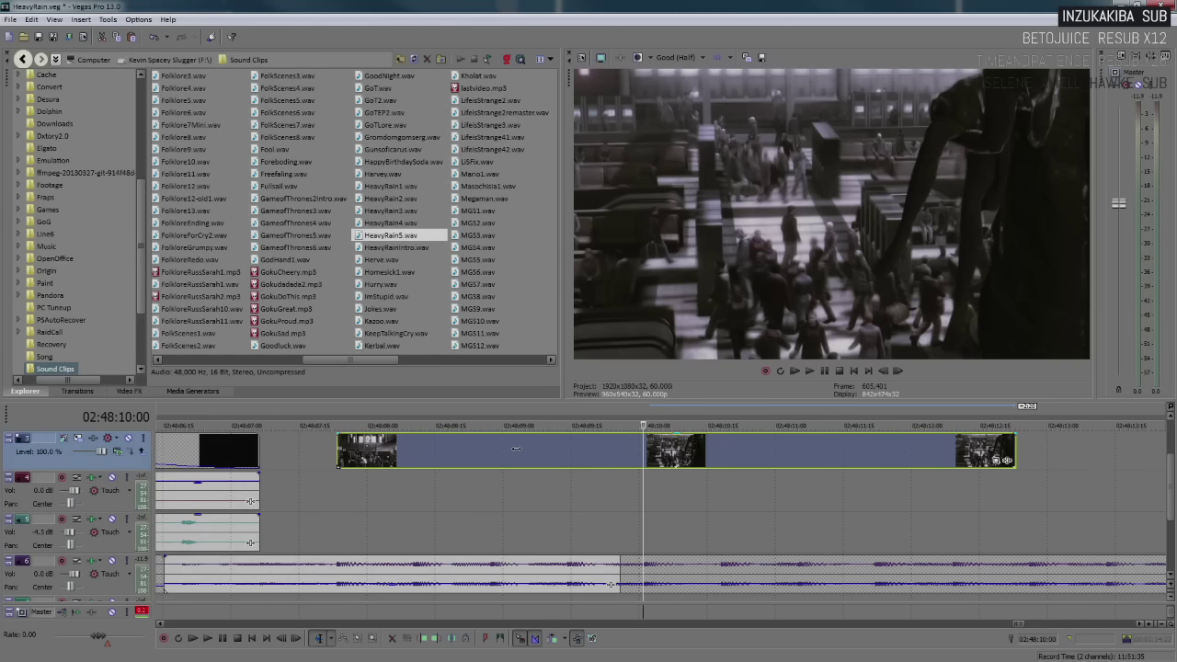
# Find the exact frame of the camera change and split the pasted station clip there, at 02:48:09:23
pyautogui.press('Left')
pyautogui.press('Left')
pyautogui.press('Left')
pyautogui.press('Left')
pyautogui.press('Left')
pyautogui.press('Left')
pyautogui.press('Left')
pyautogui.press('Left')
pyautogui.press('Left')
pyautogui.press('Left')
pyautogui.press('Left')
pyautogui.press('Left')
pyautogui.press('Left')
pyautogui.press('Left')
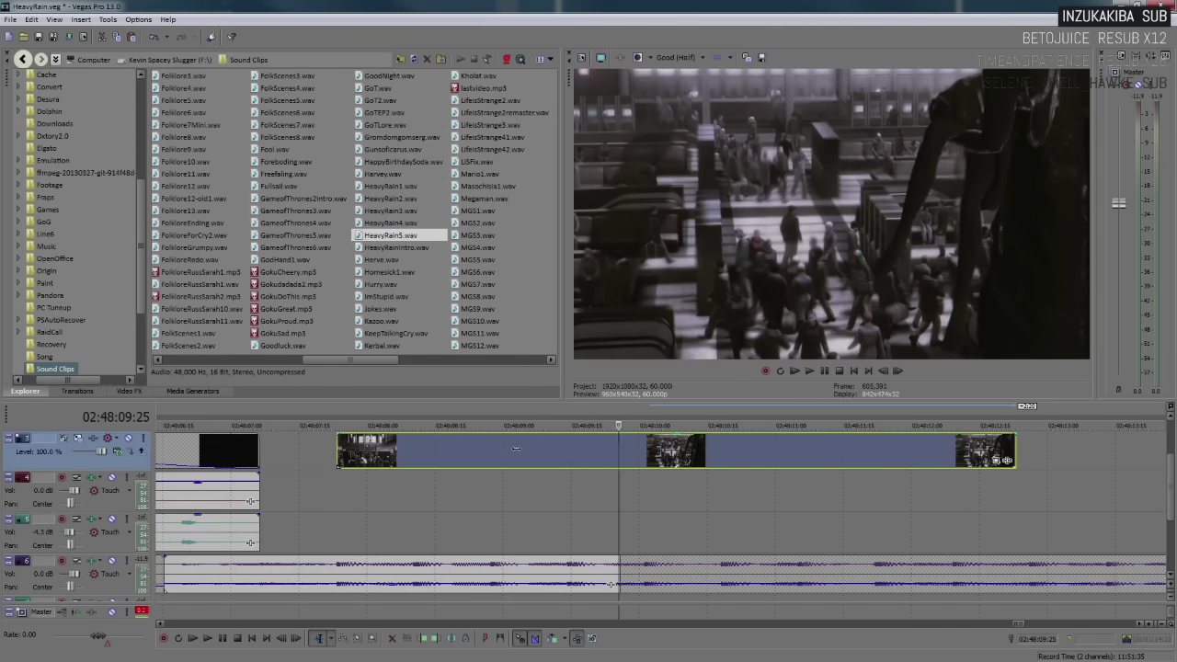
pyautogui.press('Left')
pyautogui.press('Left')
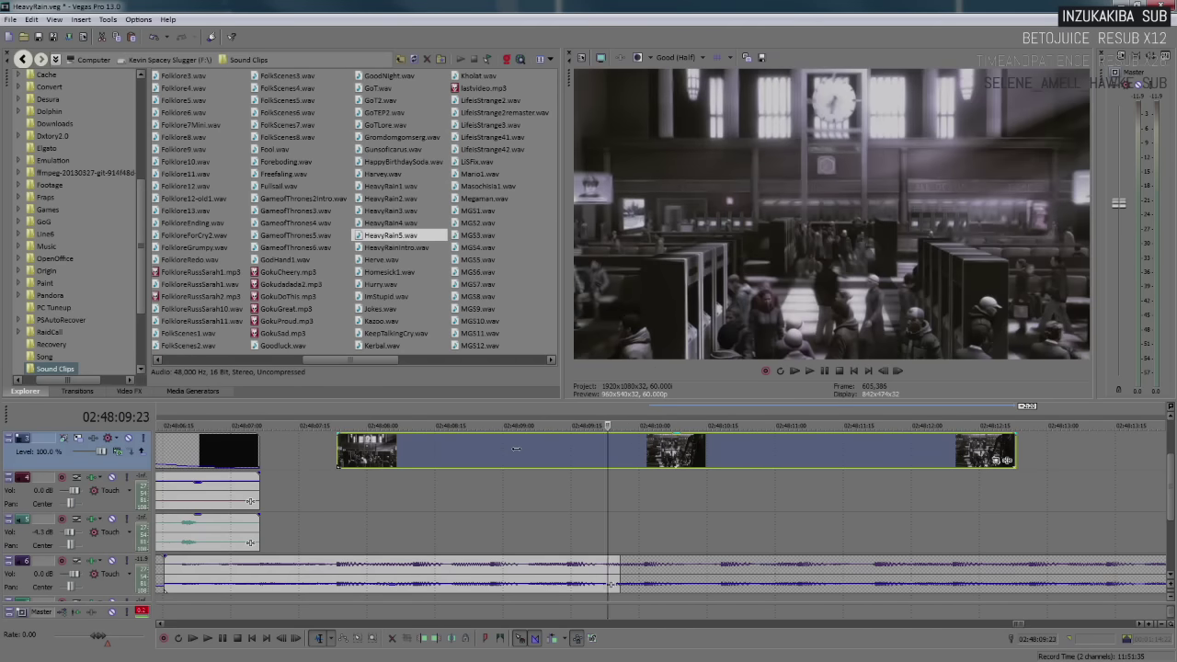
pyautogui.press('Right')
pyautogui.press('Right')
pyautogui.press('s')
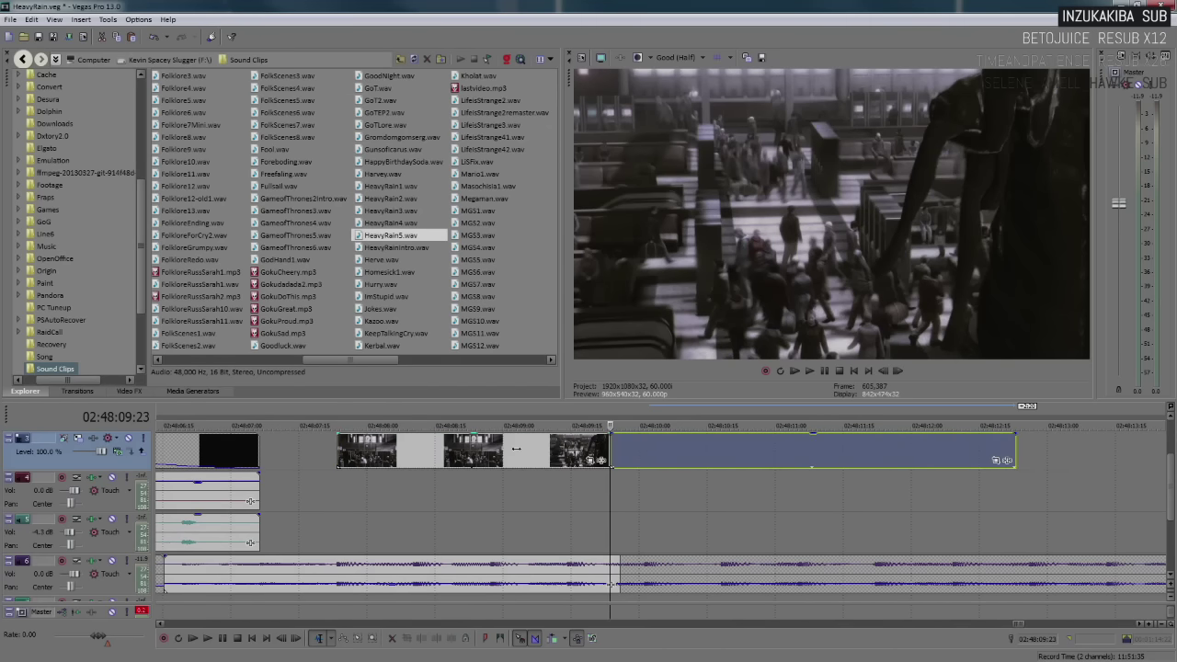
# Play the first piece of the split station clip with the ending music
pyautogui.click(516, 449)
pyautogui.click(421, 462)
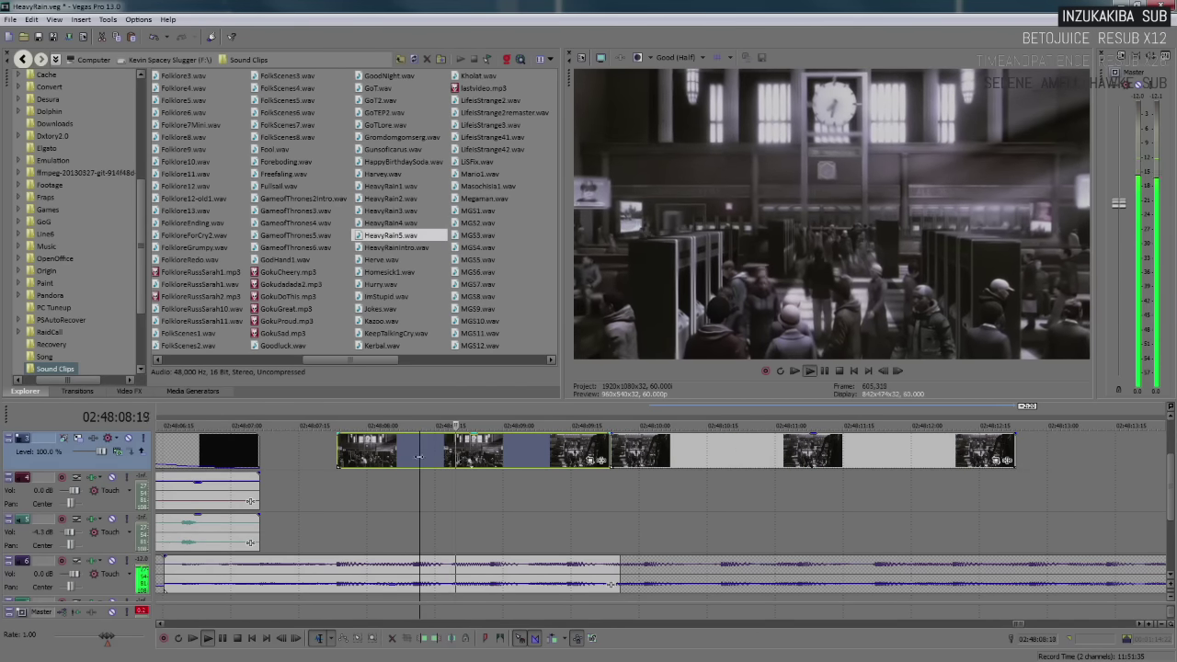
pyautogui.click(302, 455)
pyautogui.press('space')
# Move the second piece of the station clip along the video track to start at about 02:48:11:00
pyautogui.click(684, 457)
pyautogui.moveTo(684, 457); pyautogui.dragTo(794, 448)
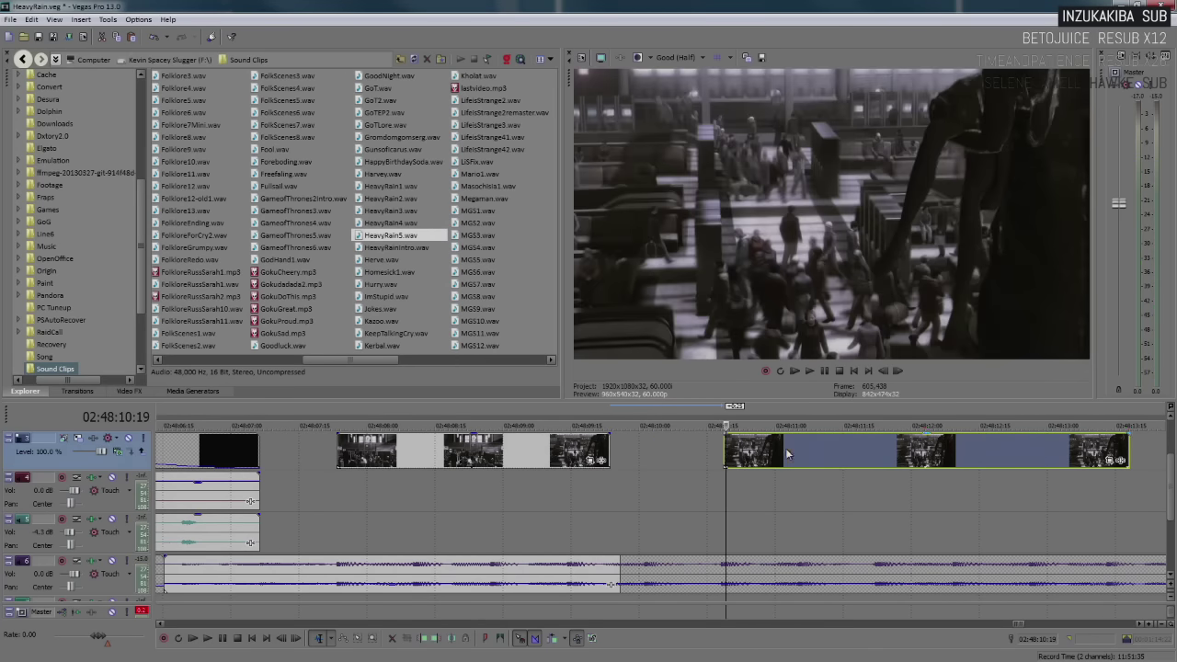
pyautogui.moveTo(785, 448); pyautogui.dragTo(793, 458)
# Play the ending from 02:48:07:17 to check the station clip's timing against the music
pyautogui.click(488, 458)
pyautogui.click(309, 448)
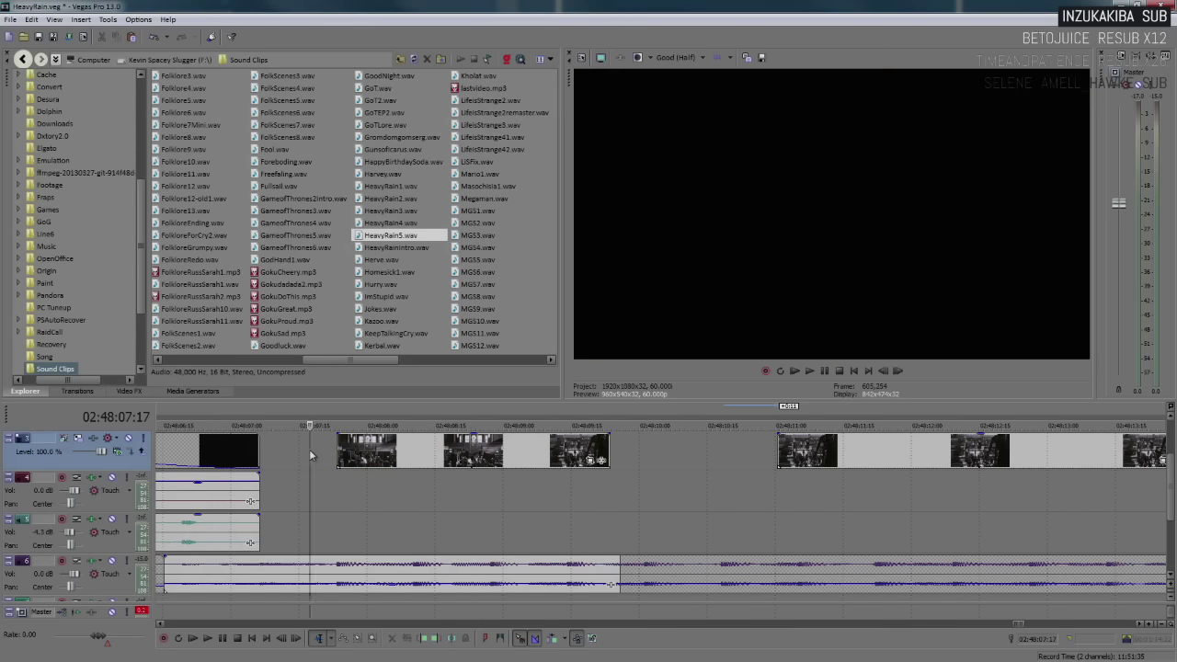
pyautogui.press('space')
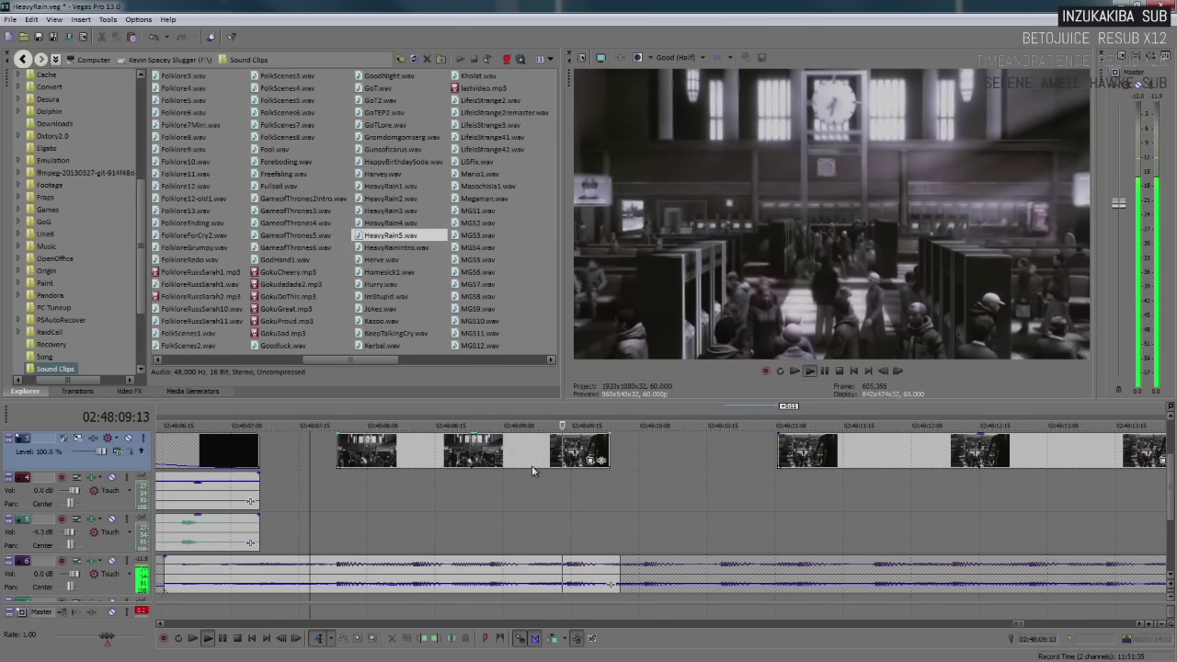
# Time-stretch the first station piece to end at 02:48:10:01 and move the second piece directly against its end
pyautogui.press('space')
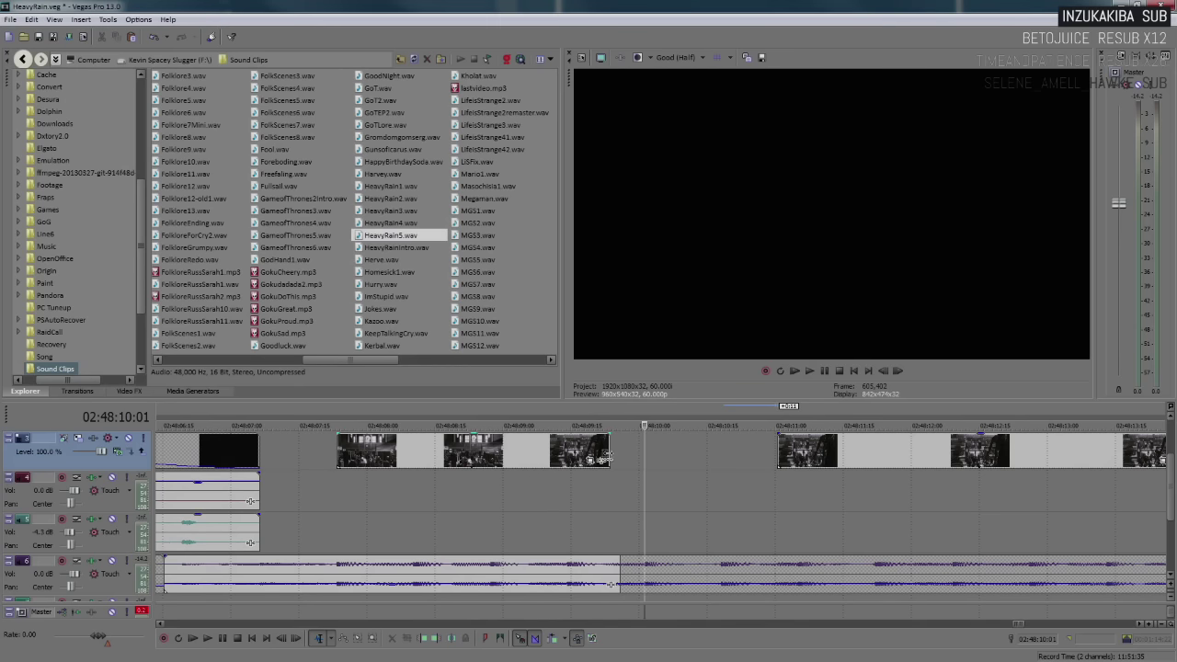
pyautogui.moveTo(608, 457); pyautogui.dragTo(642, 462)
pyautogui.moveTo(735, 468); pyautogui.dragTo(647, 468)
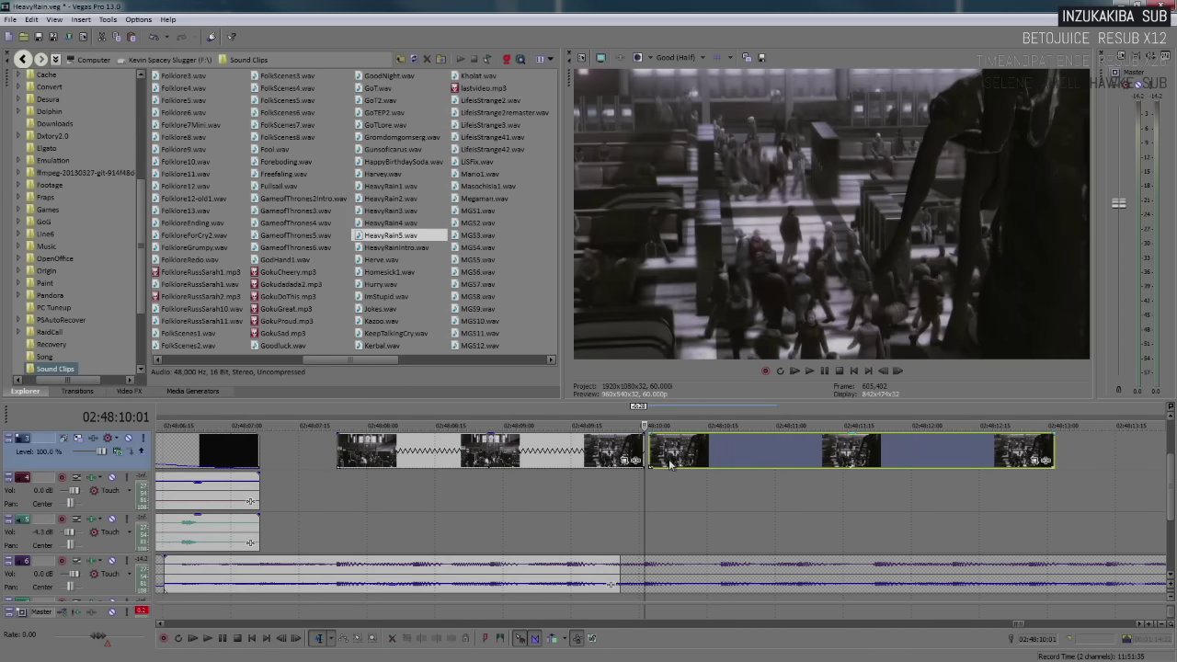
# Play the ending from 02:48:07:18 and time-stretch the second station piece to end at 02:48:15:04
pyautogui.click(316, 457)
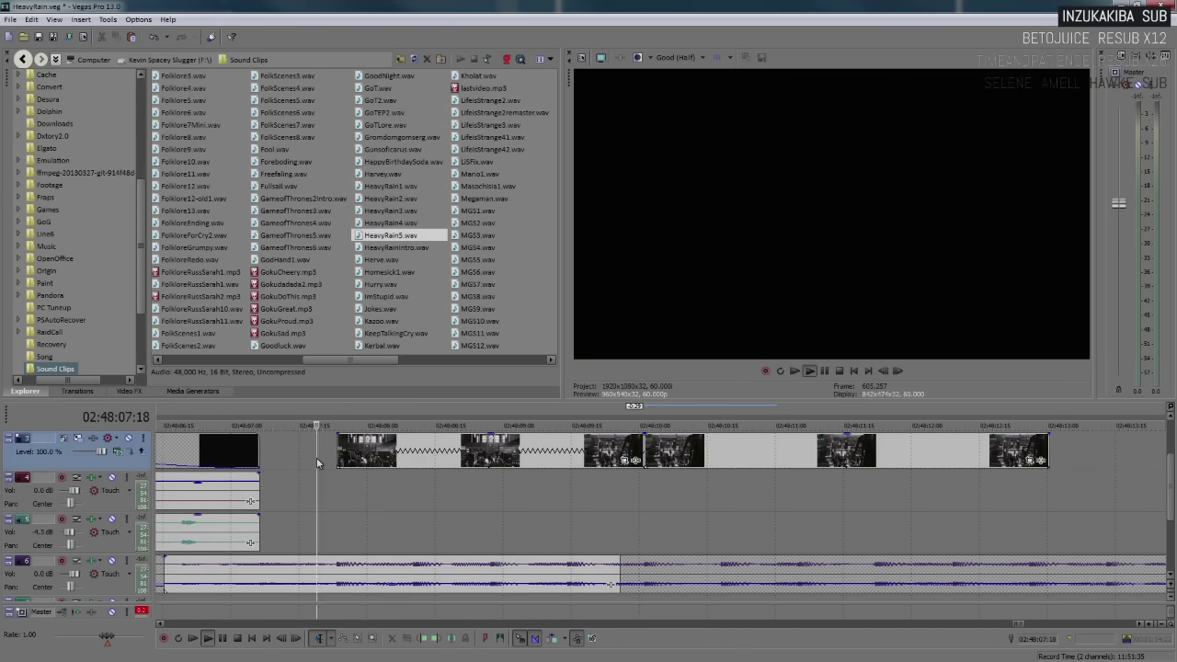
pyautogui.press('space')
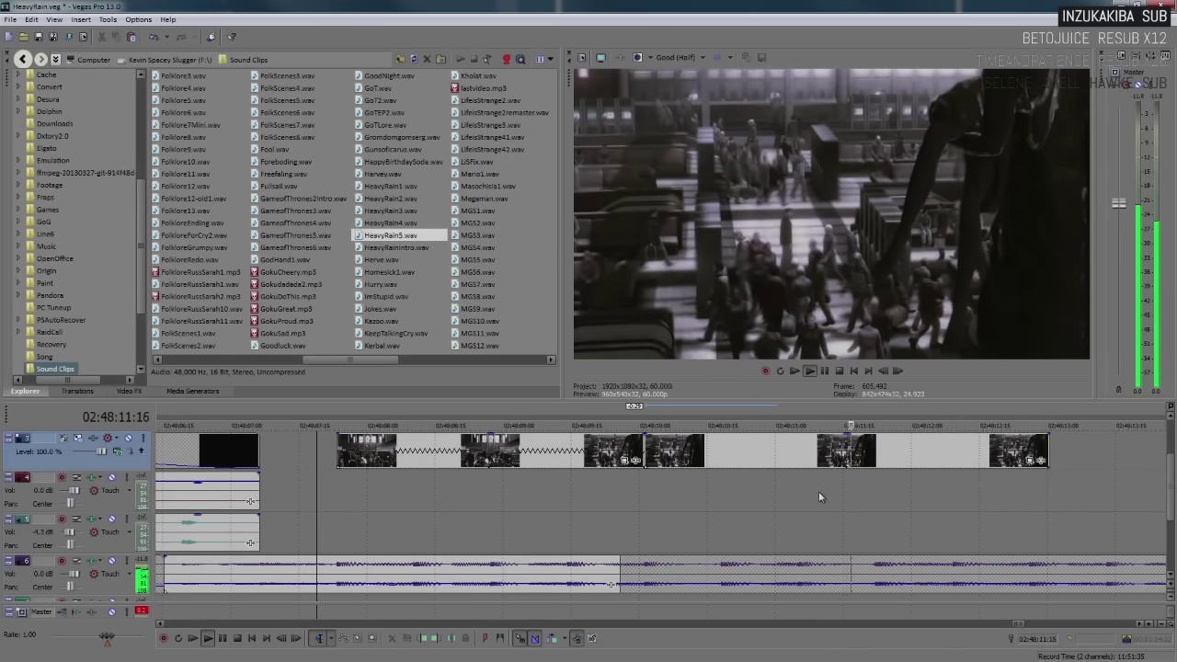
pyautogui.scroll(-2, 818, 491)
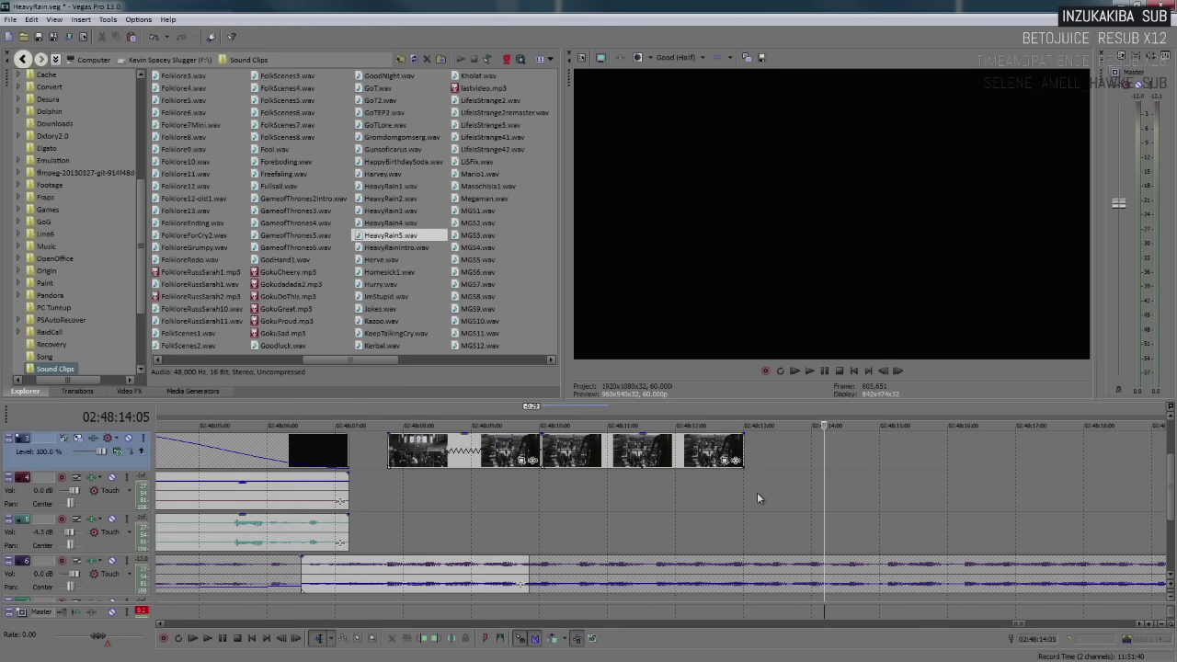
pyautogui.press('Return')
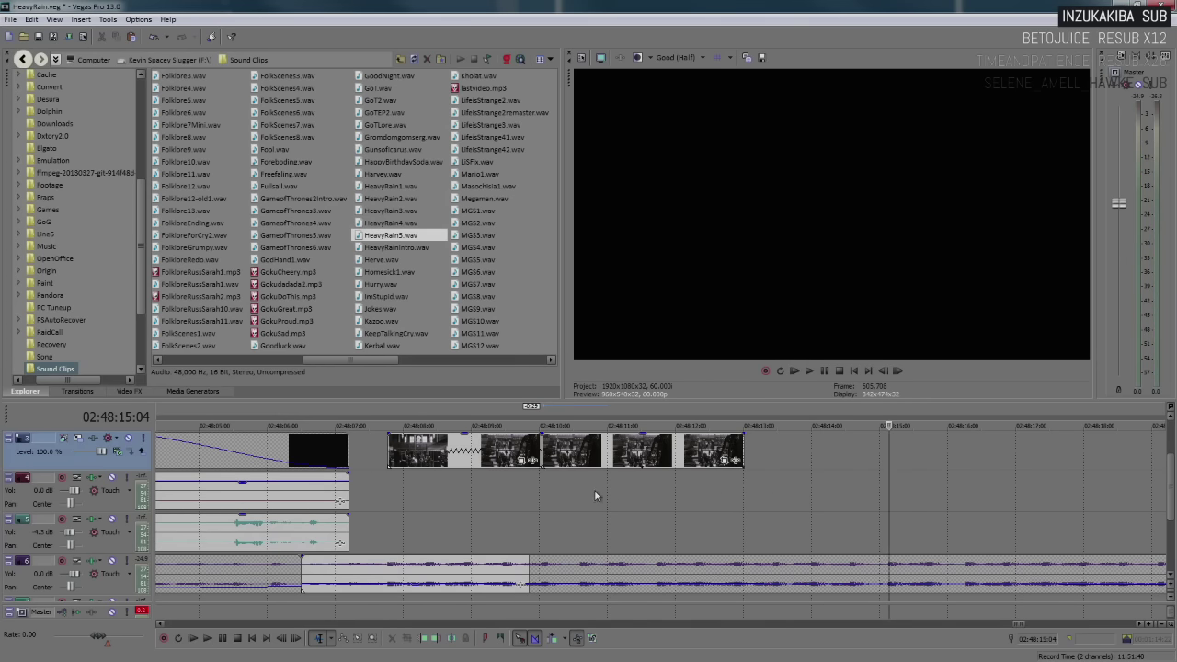
pyautogui.moveTo(739, 457); pyautogui.dragTo(884, 464)
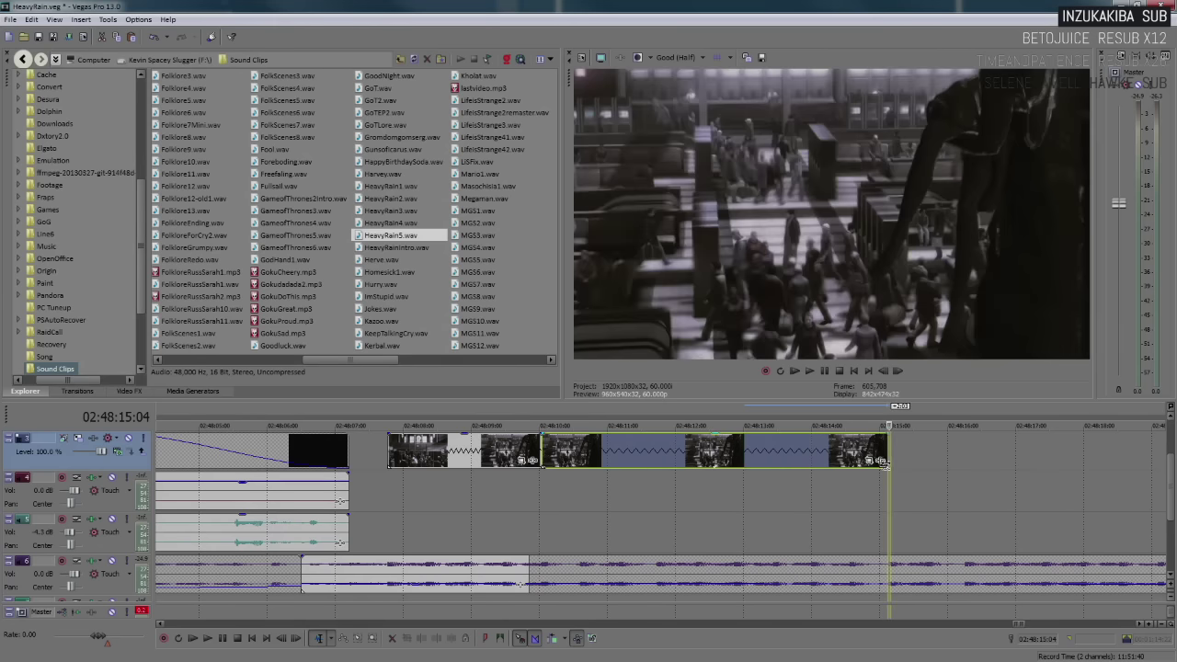
# Mark the range from 02:48:06:05 to 02:48:15:26 around the station pieces and play it with the music
pyautogui.doubleClick(486, 450)
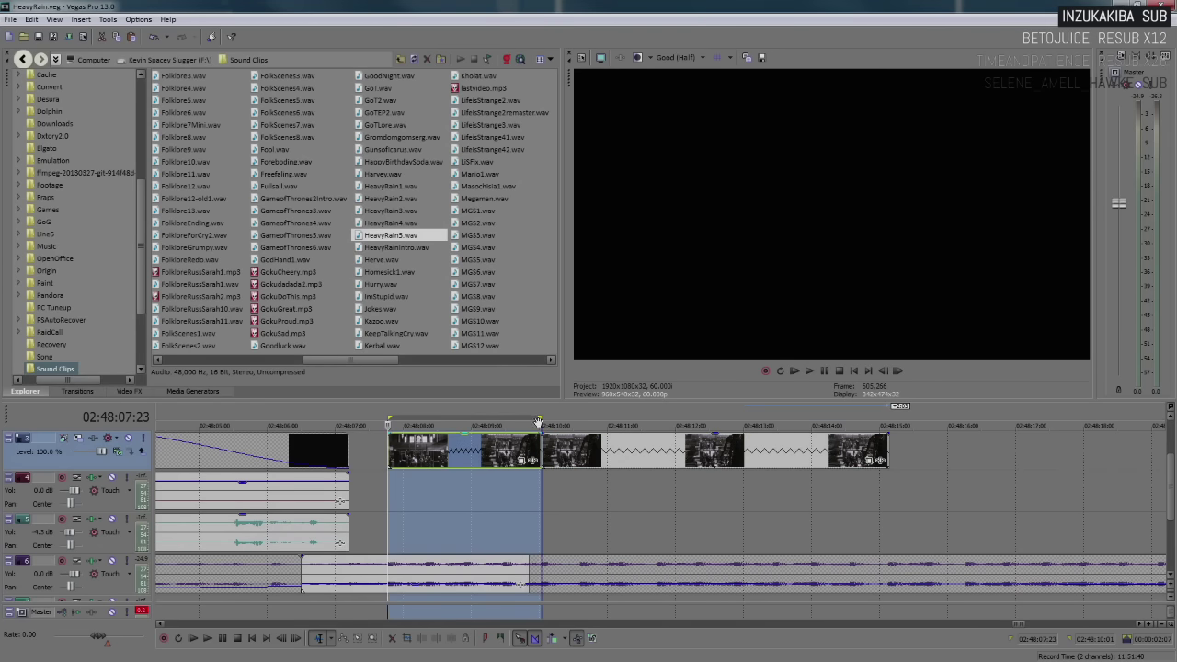
pyautogui.moveTo(544, 423); pyautogui.dragTo(686, 423)
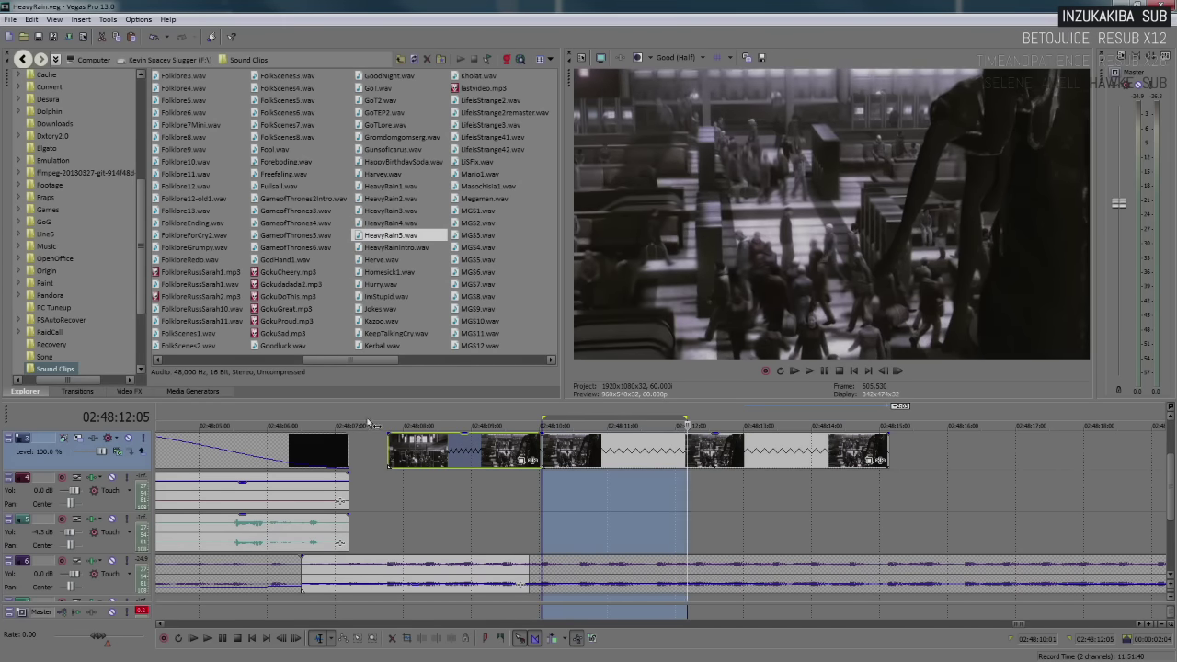
pyautogui.moveTo(281, 423); pyautogui.dragTo(940, 425)
pyautogui.press('space')
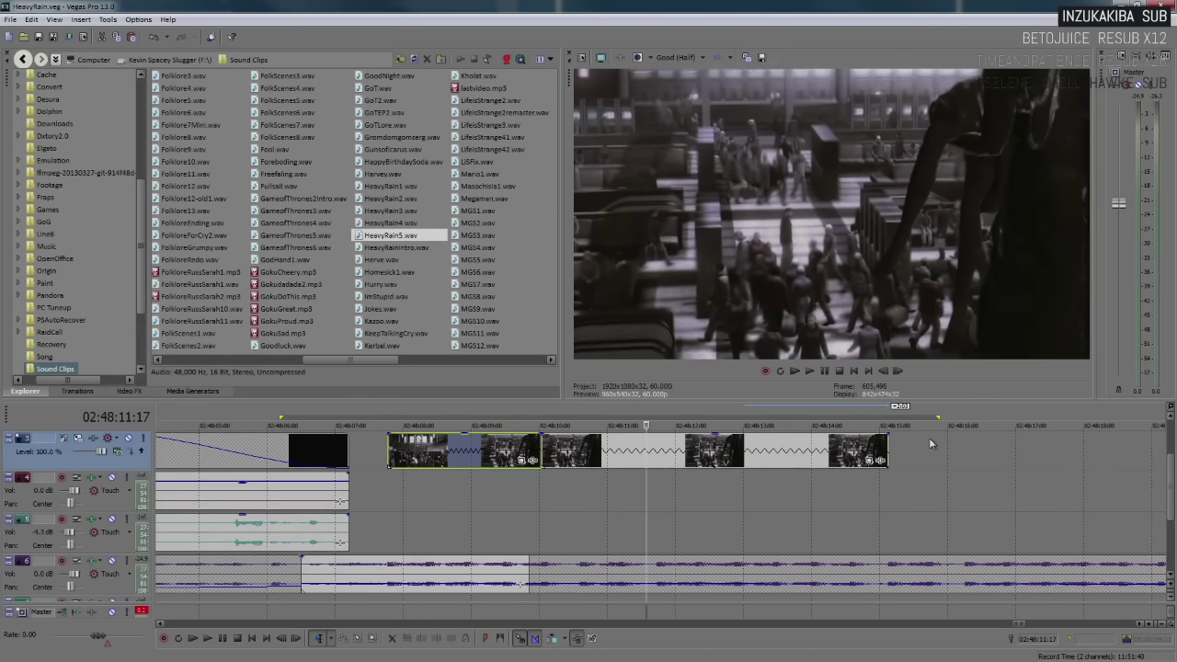
pyautogui.press('space')
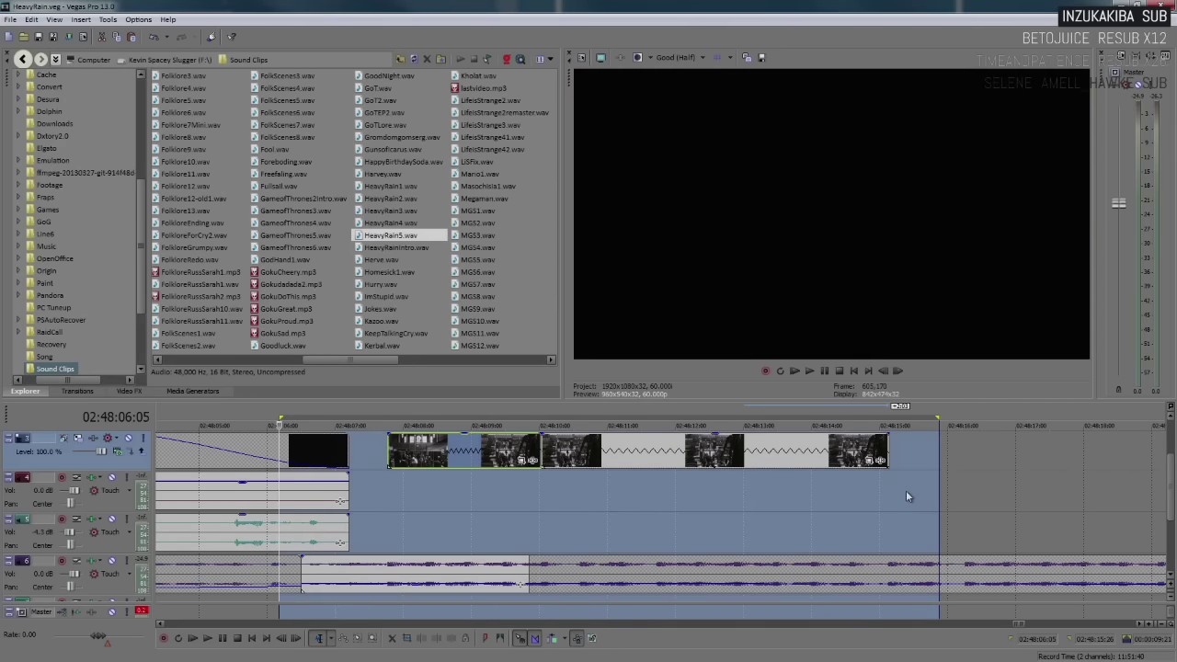
pyautogui.press('space')
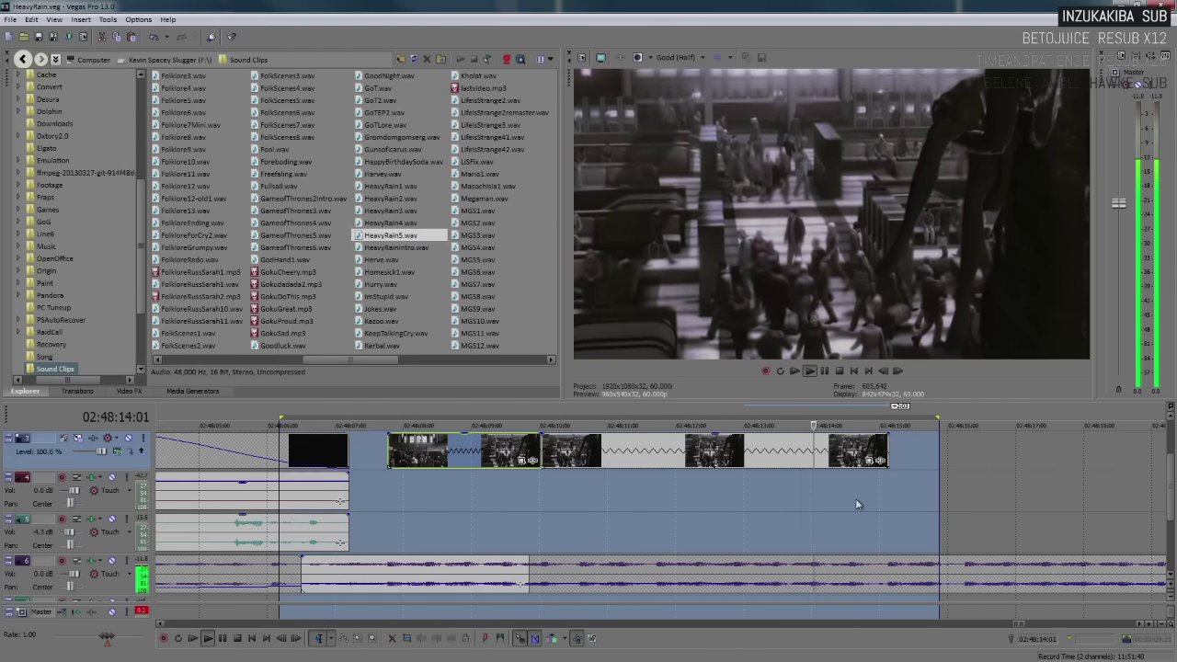
pyautogui.press('Return')
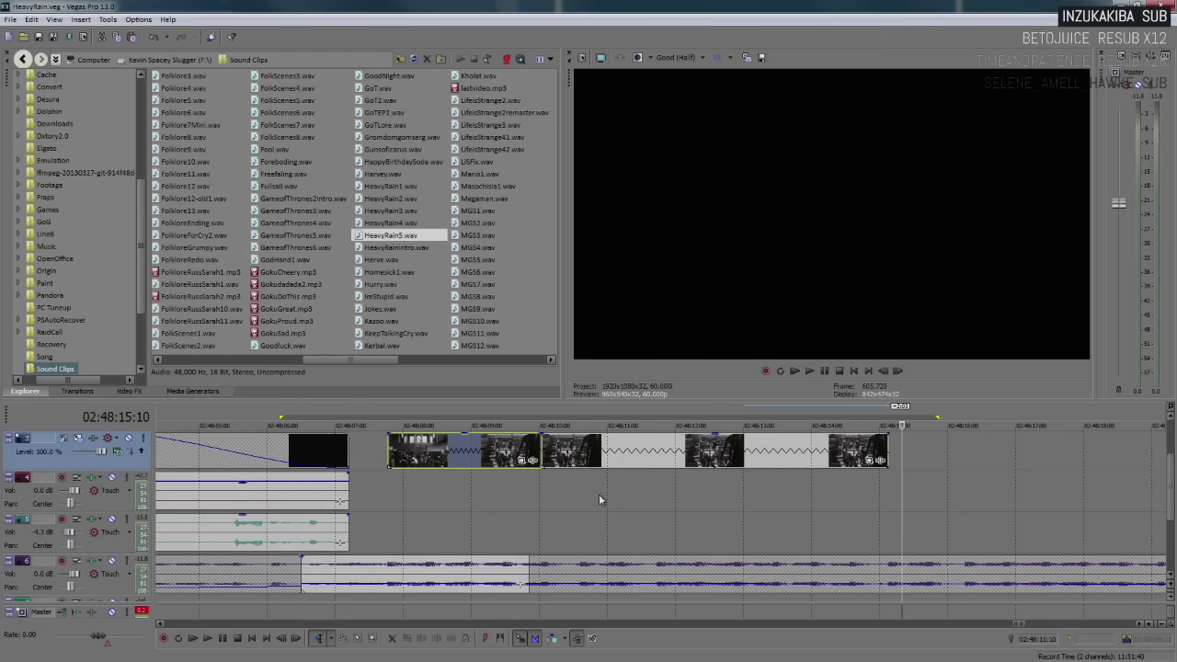
# Replay the two station pieces from the start of the first one to judge their timing against the music
pyautogui.click(546, 499)
pyautogui.press('space')
pyautogui.click(409, 487)
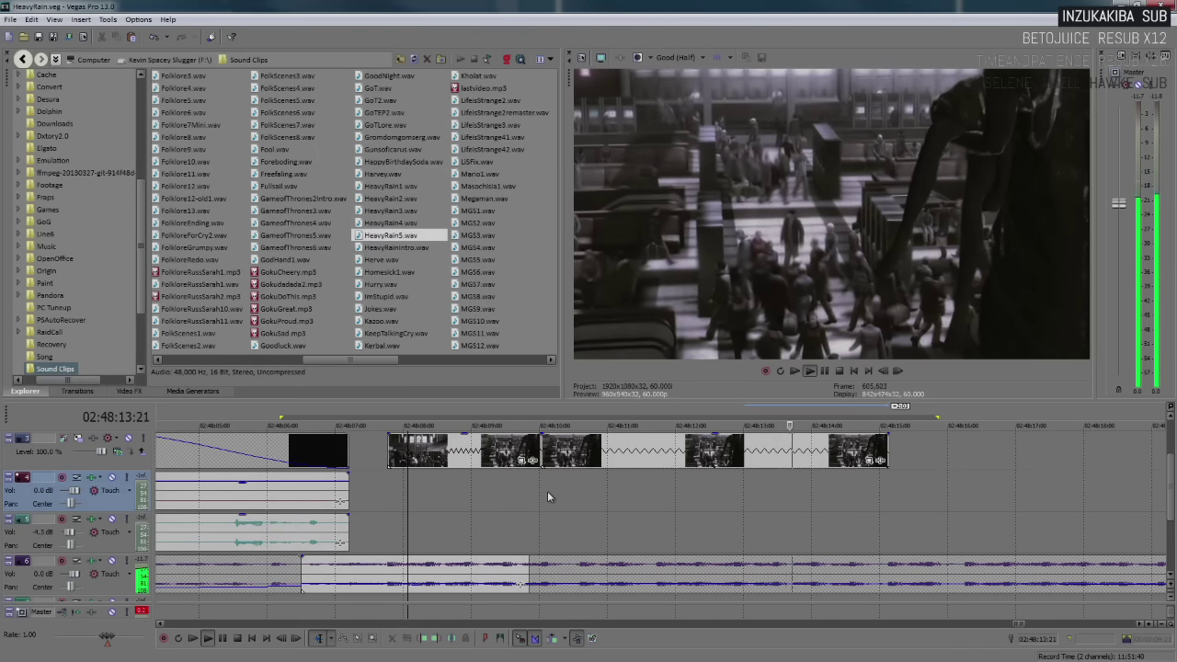
pyautogui.press('Return')
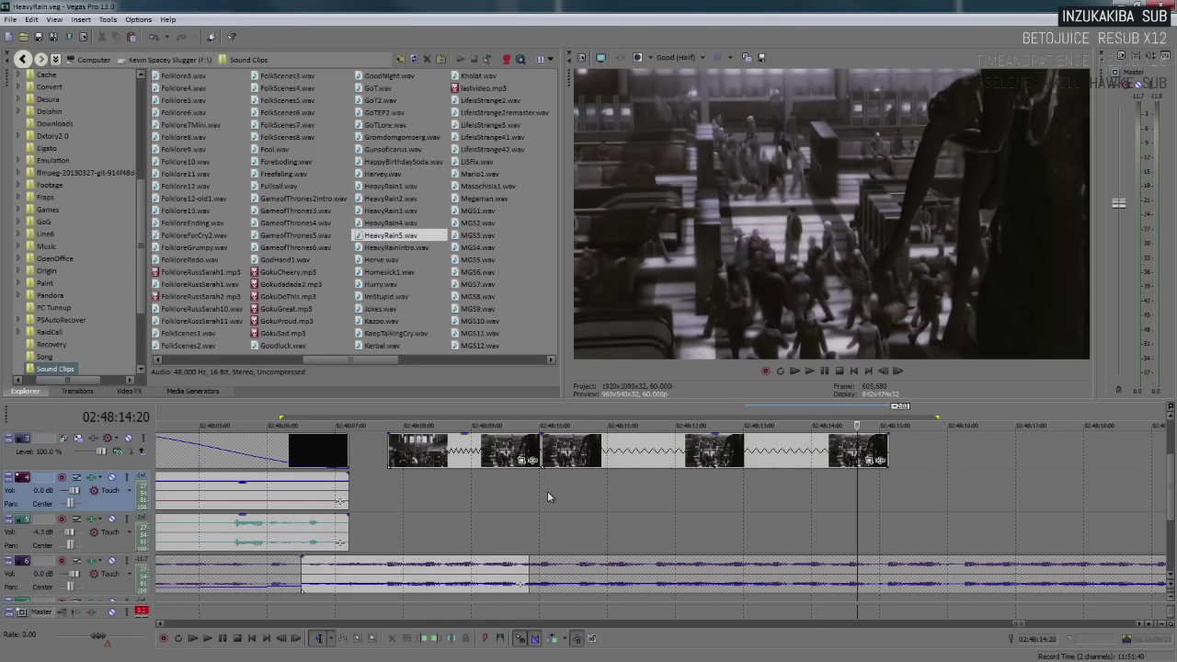
pyautogui.click(388, 500)
pyautogui.press('space')
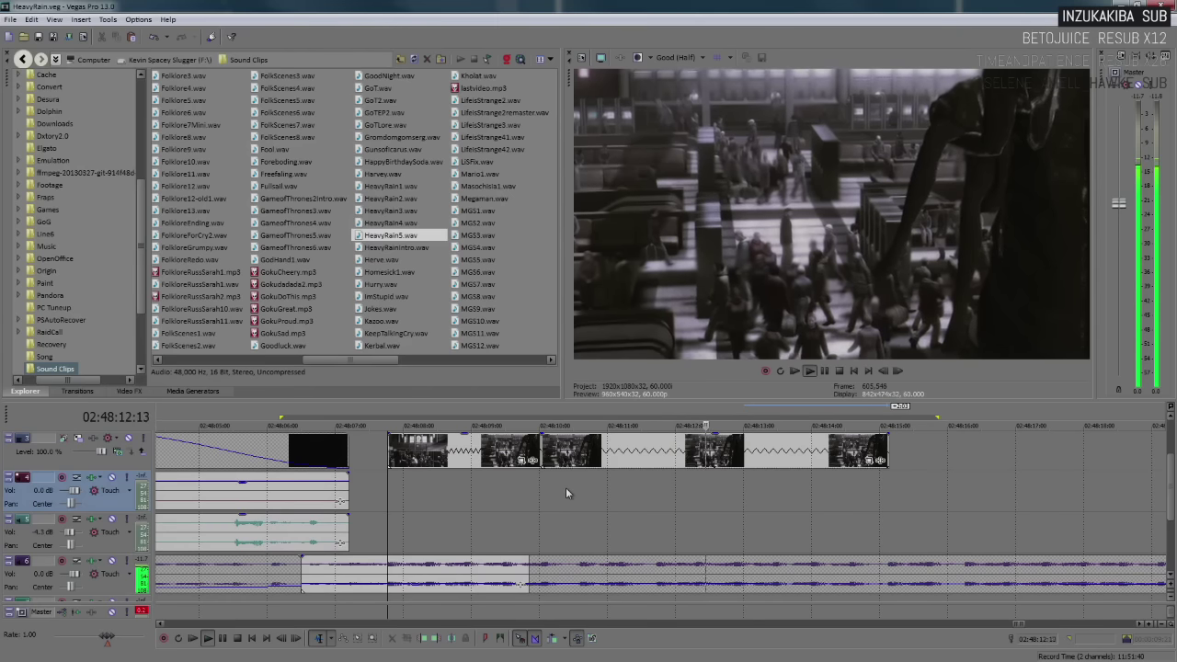
pyautogui.press('Return')
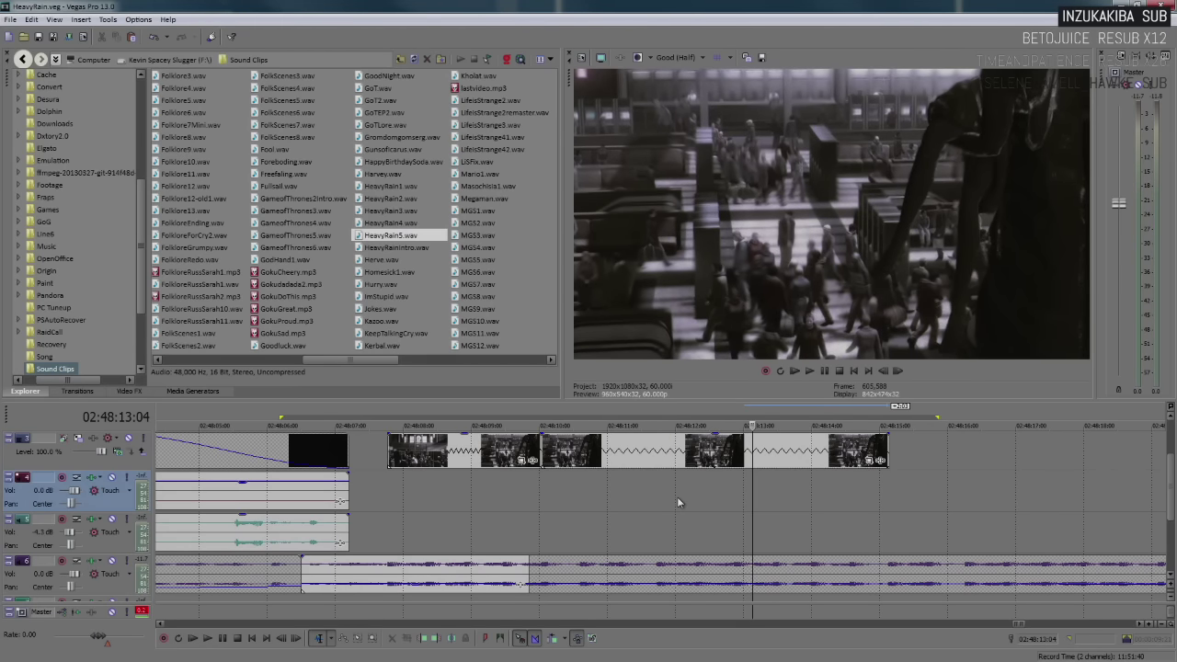
# Play the second station piece from its start and time-compress it to end at 02:48:12:10
pyautogui.click(541, 508)
pyautogui.press('space')
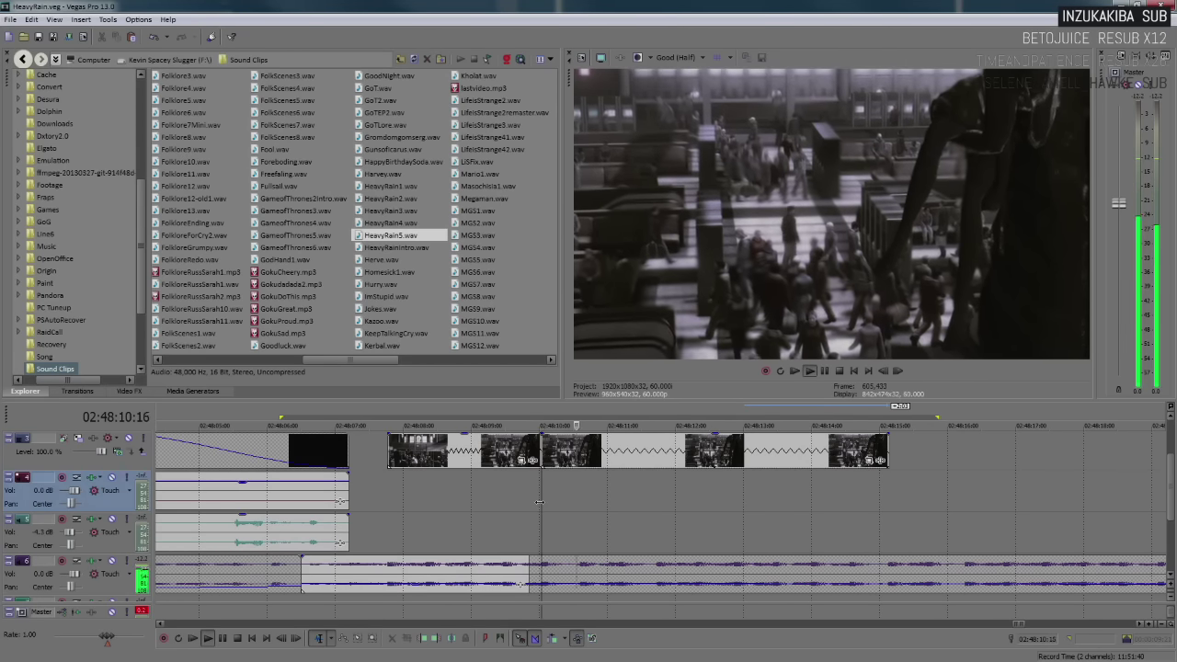
pyautogui.press('Return')
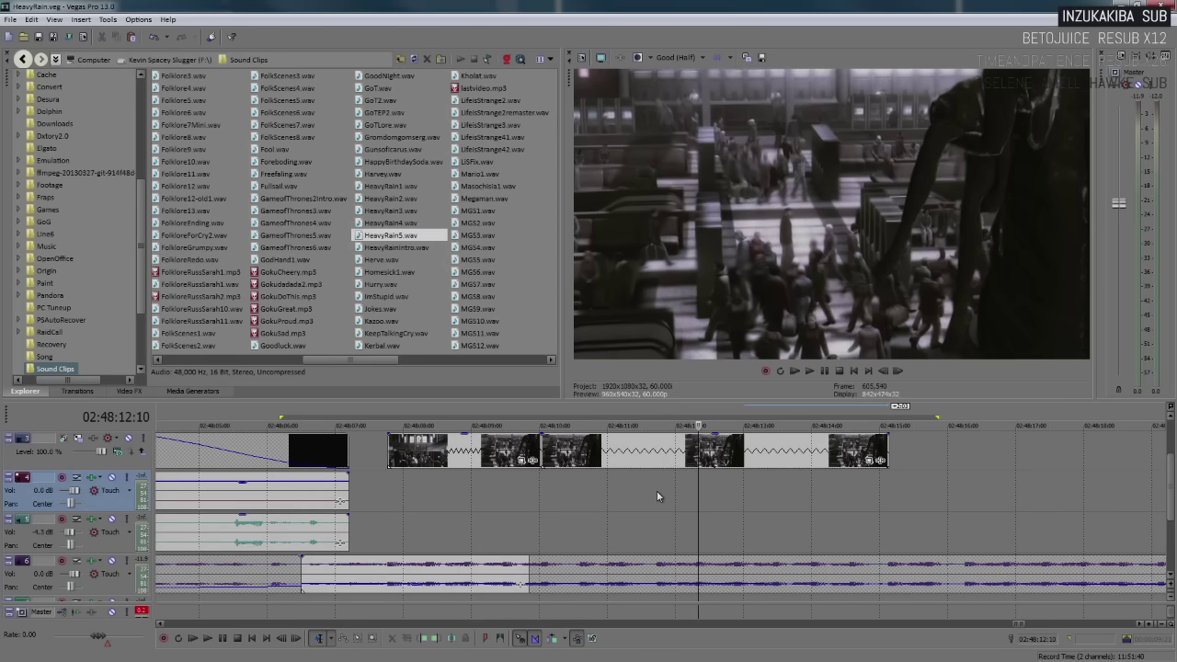
pyautogui.moveTo(887, 448); pyautogui.dragTo(696, 456)
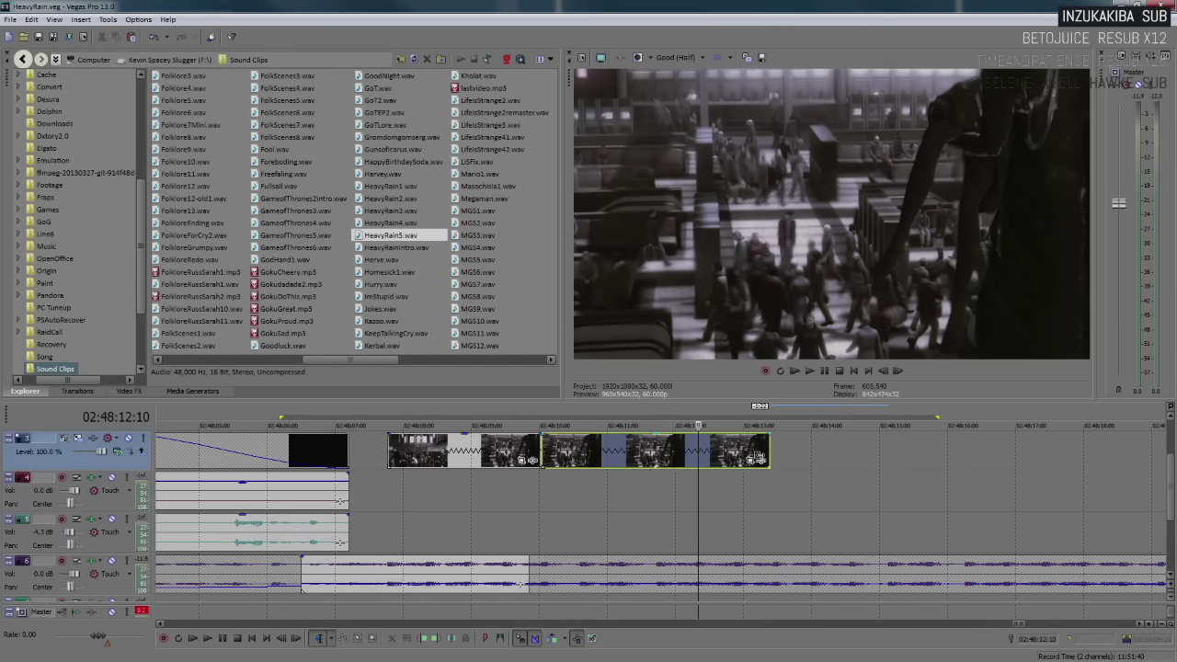
# Play the ending from the end of the black fade-out clip to check both retimed station pieces against the music
pyautogui.click(431, 500)
pyautogui.press('space')
pyautogui.press('Return')
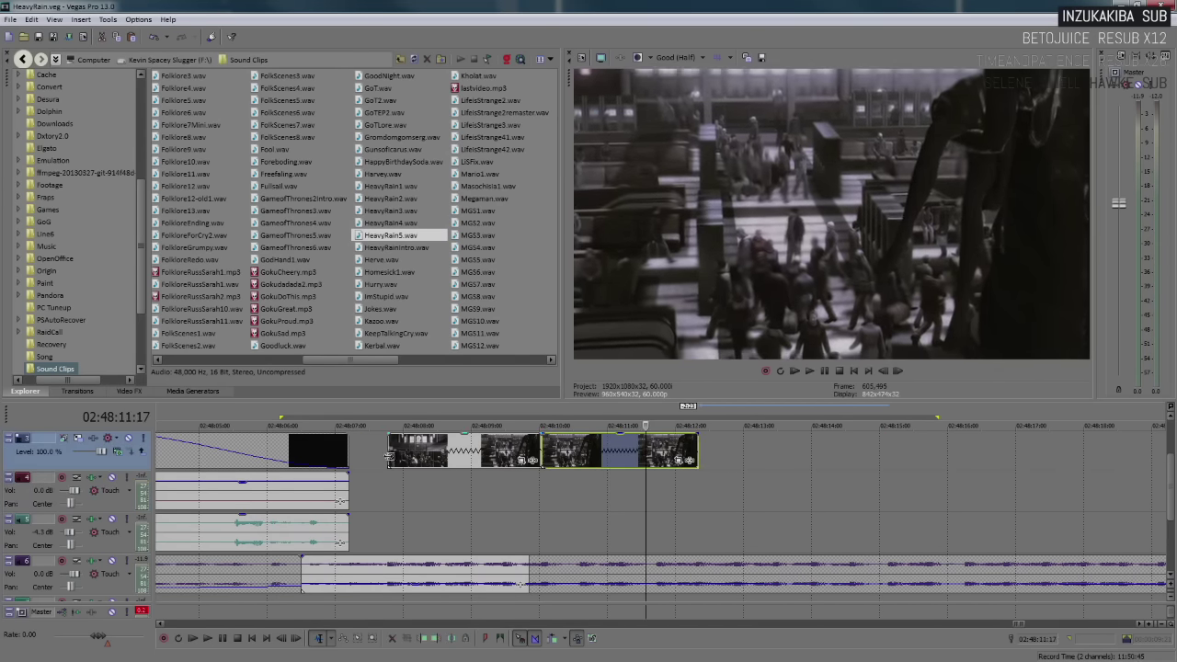
pyautogui.click(358, 470)
pyautogui.press('space')
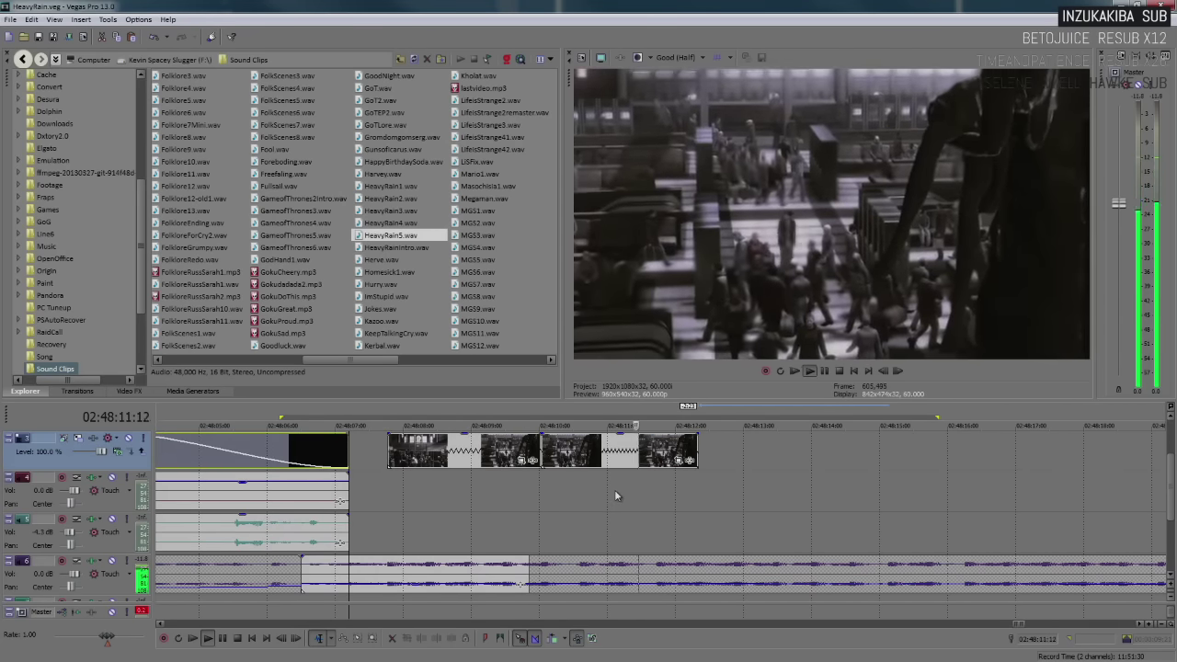
pyautogui.press('Return')
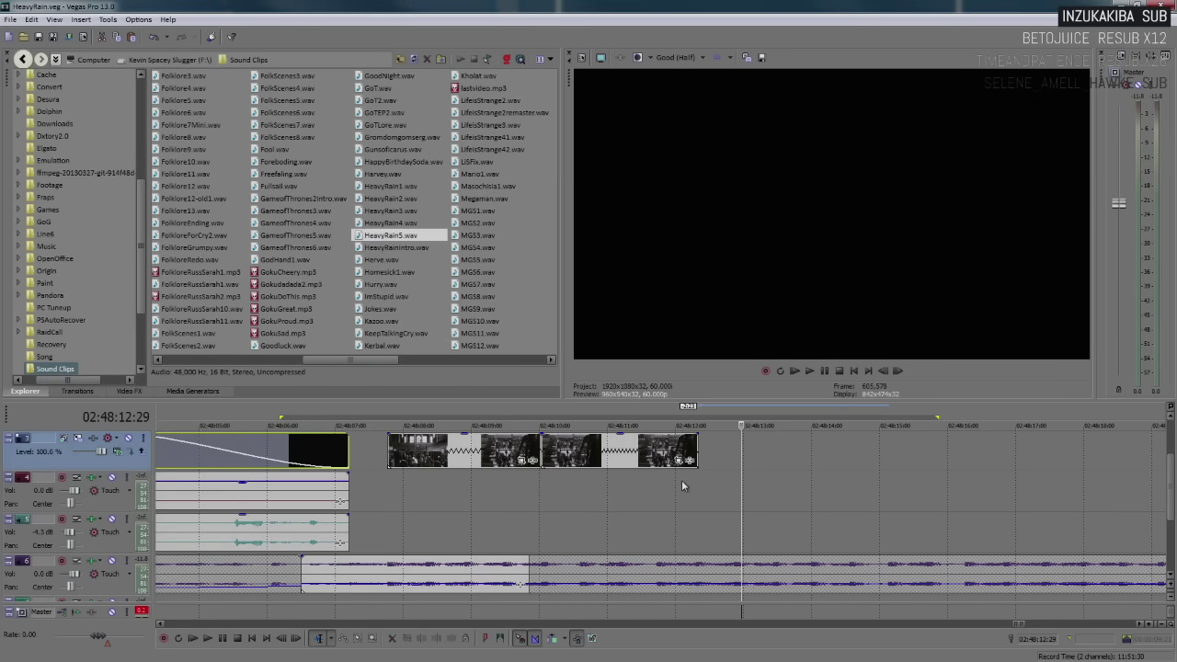
# Search the earlier footage on the video track, around 02:27 to 02:30, for another black-and-white station shot
pyautogui.click(664, 452)
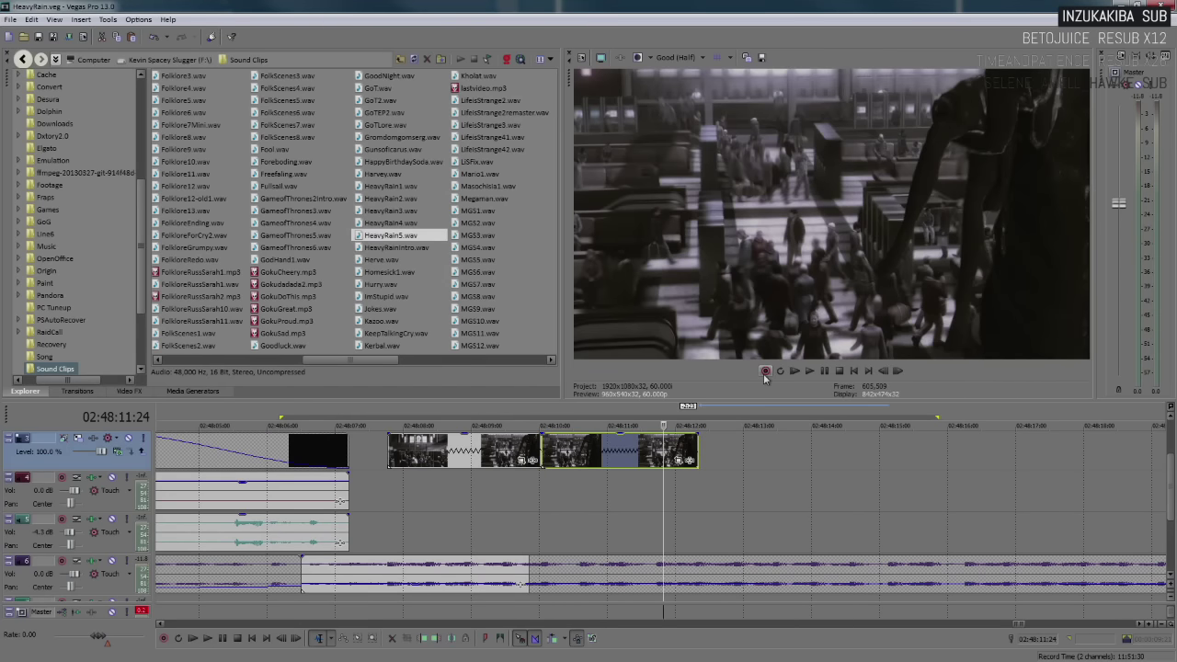
pyautogui.scroll(-10, 753, 504)
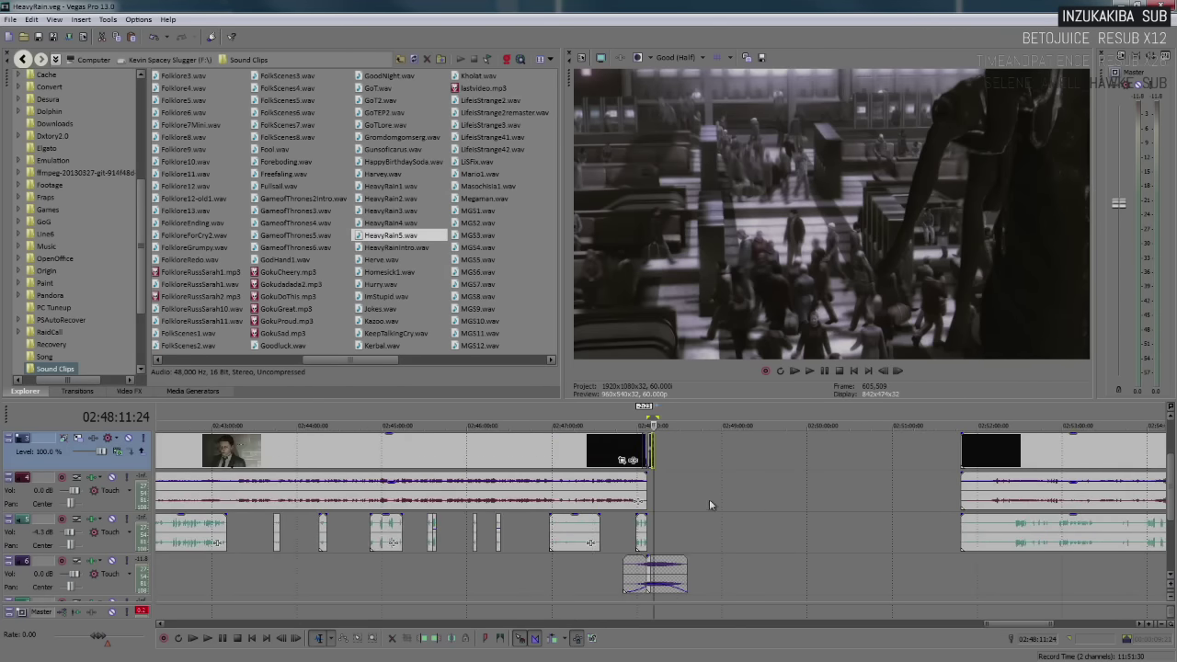
pyautogui.scroll(-2, 709, 504)
pyautogui.scroll(-2, 437, 474)
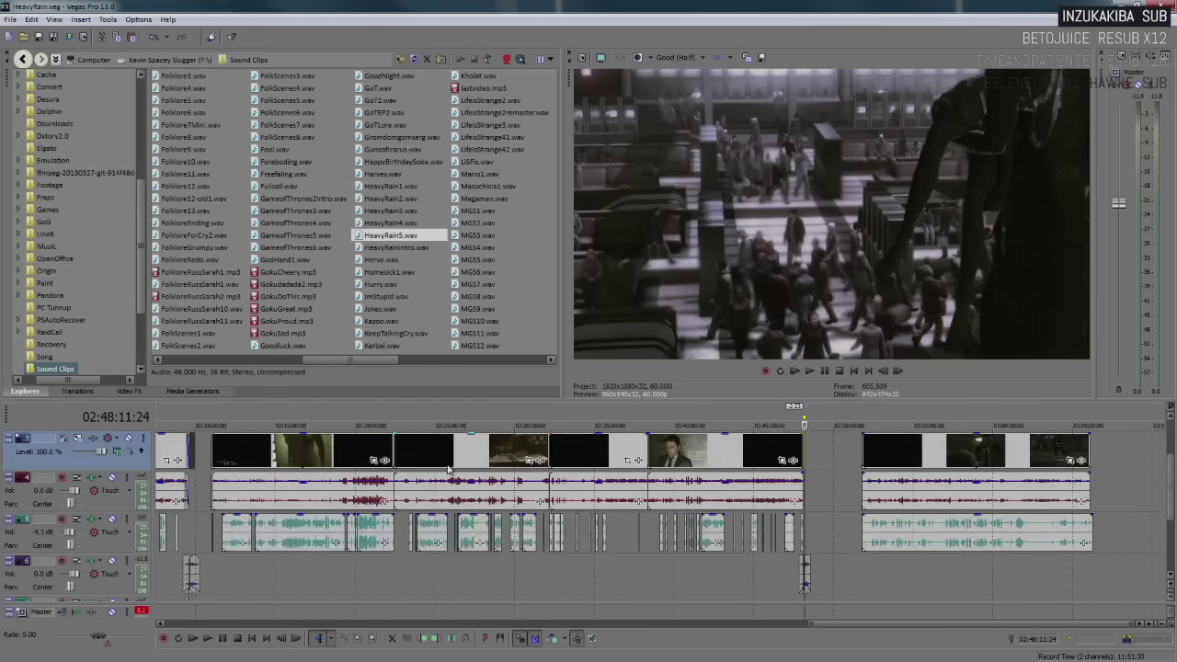
pyautogui.click(468, 457)
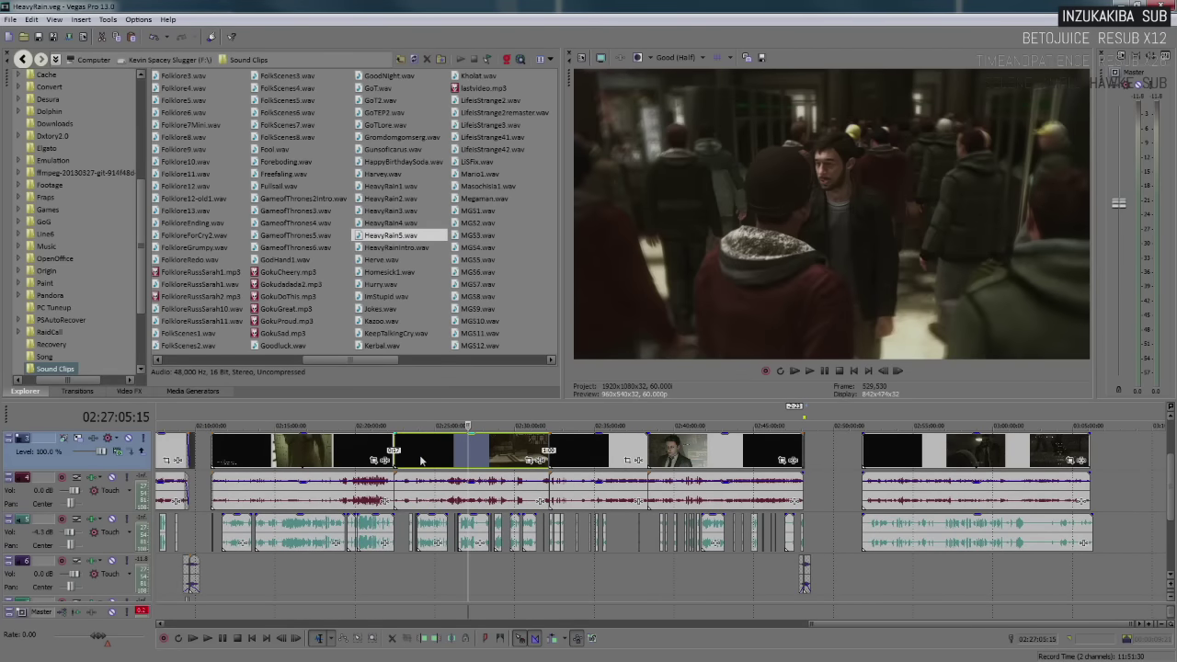
pyautogui.click(520, 457)
pyautogui.scroll(5, 520, 454)
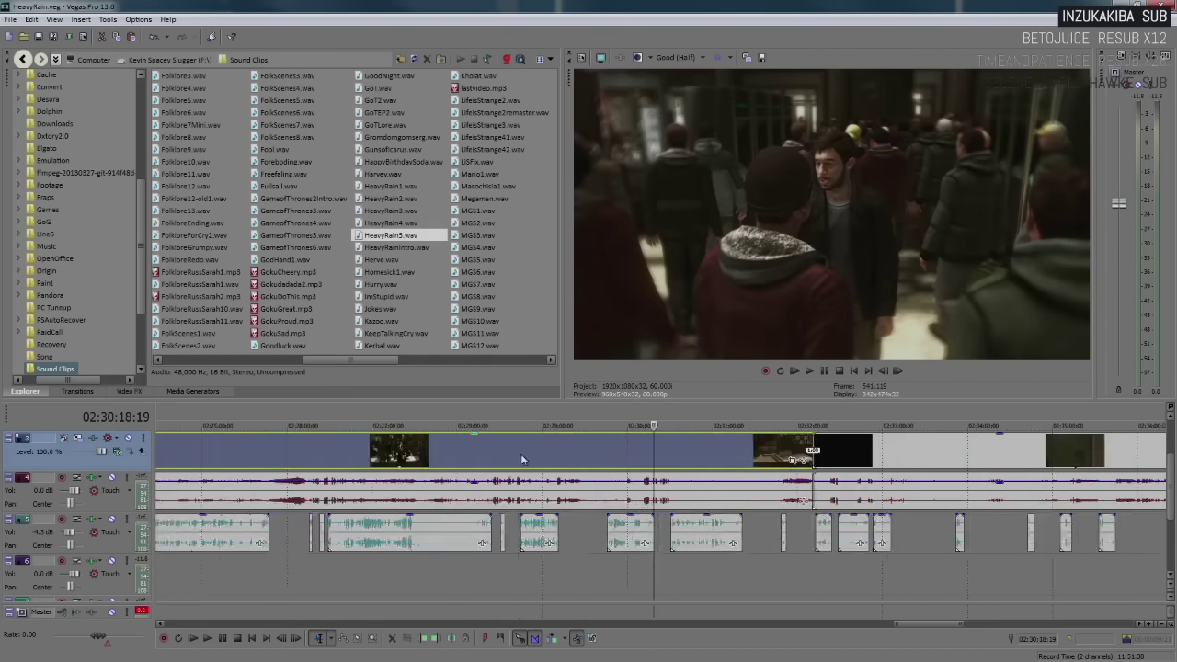
pyautogui.click(440, 460)
pyautogui.click(395, 455)
pyautogui.scroll(-3, 395, 455)
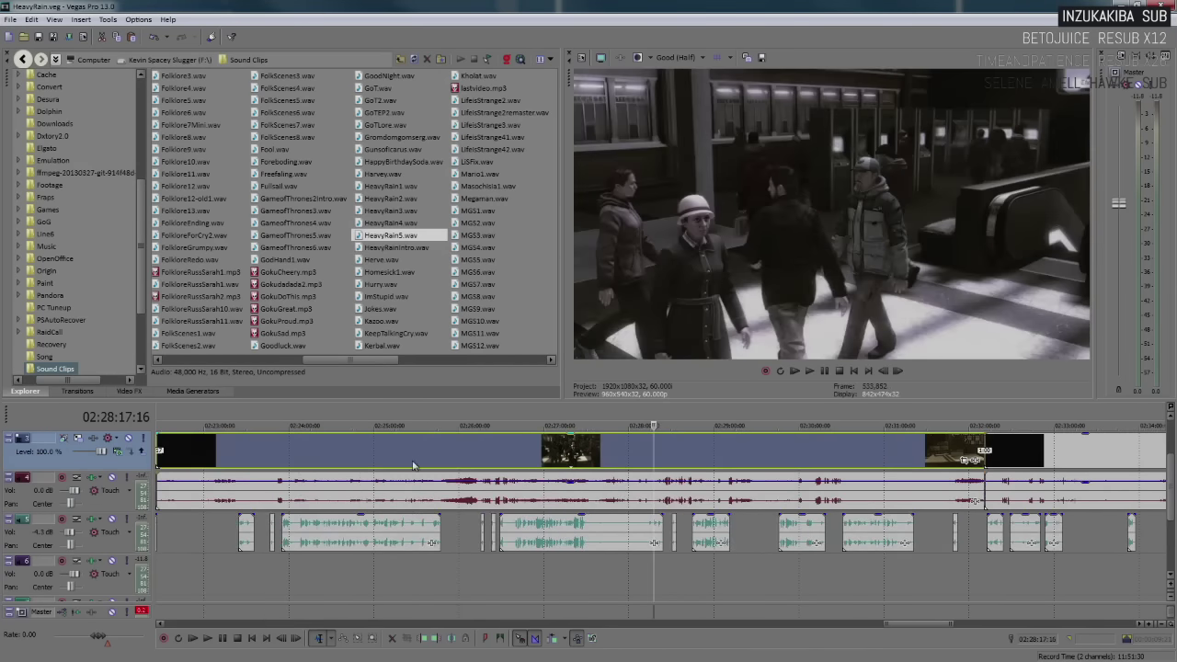
pyautogui.scroll(3, 607, 460)
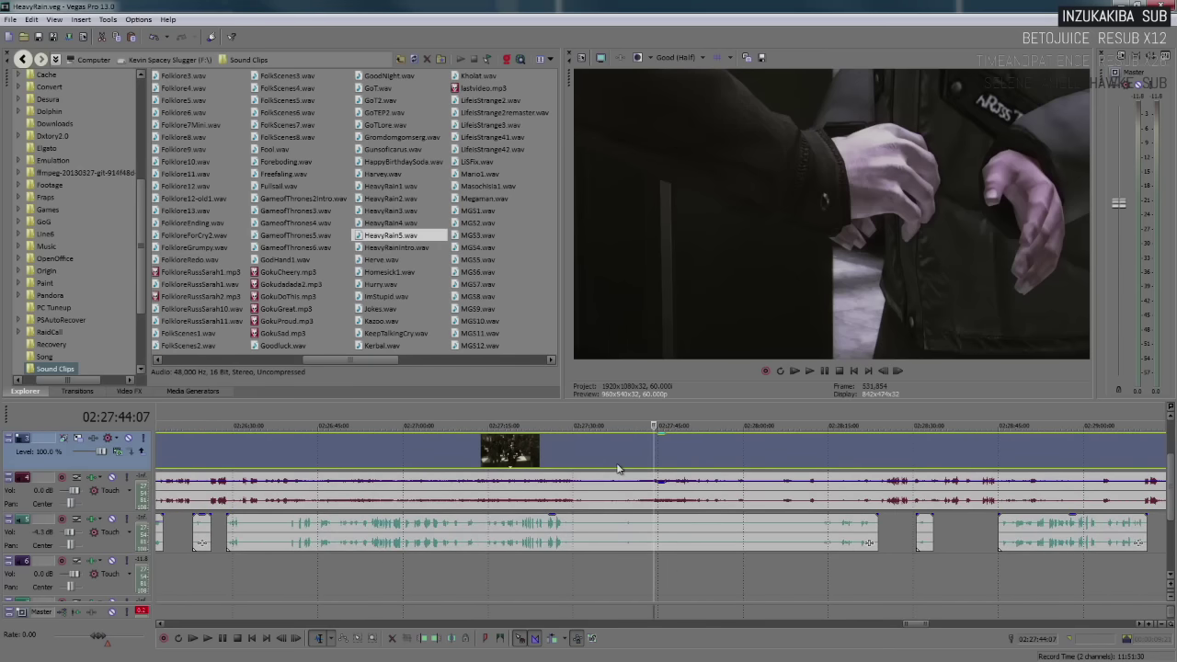
# Isolate the station footage between 02:27:41:22 and 02:27:51:24 for copying, and undo the splits in the source clip
pyautogui.click(607, 468)
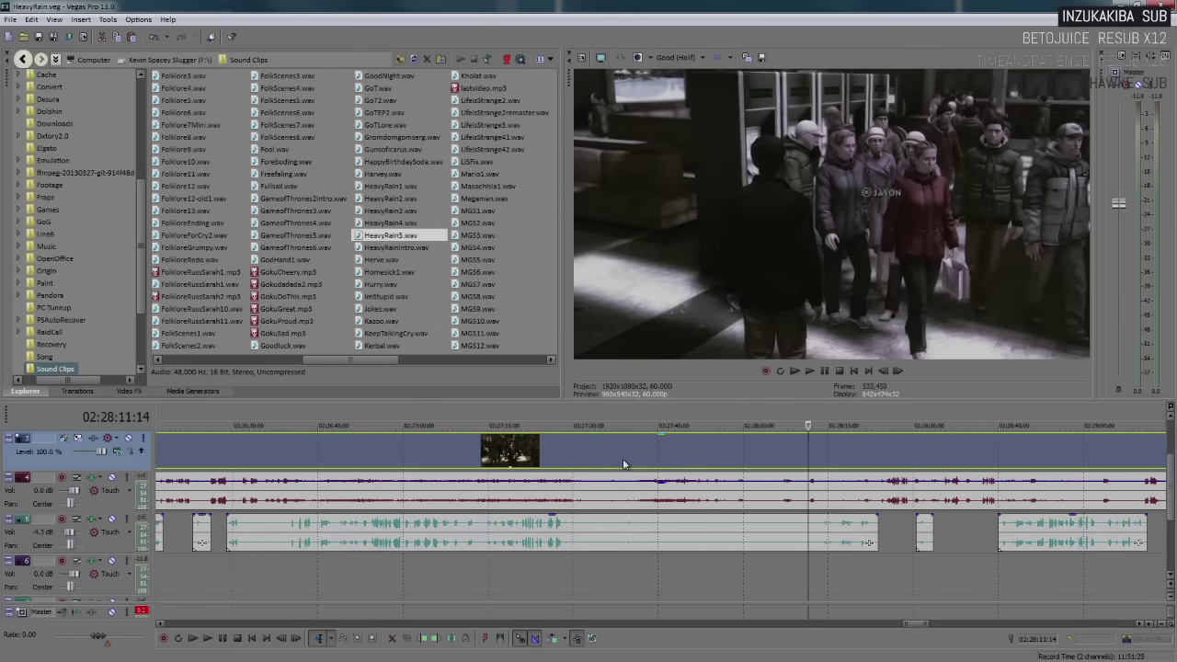
pyautogui.click(638, 455)
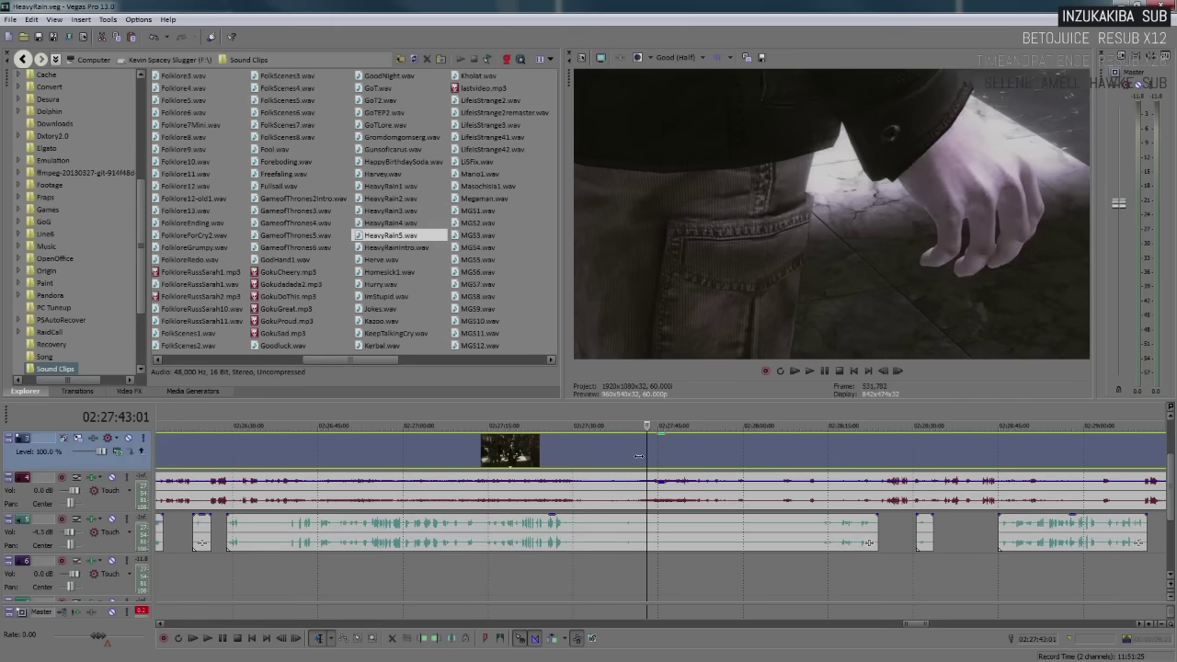
pyautogui.press('j')
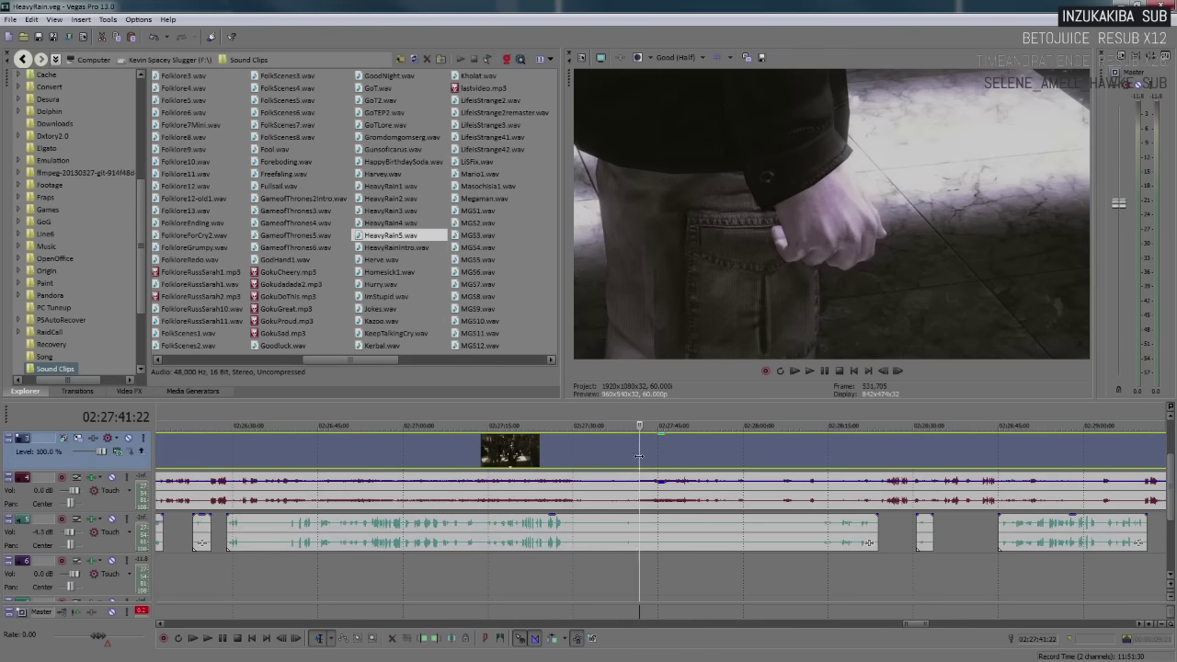
pyautogui.hotkey('ctrl', 'v')
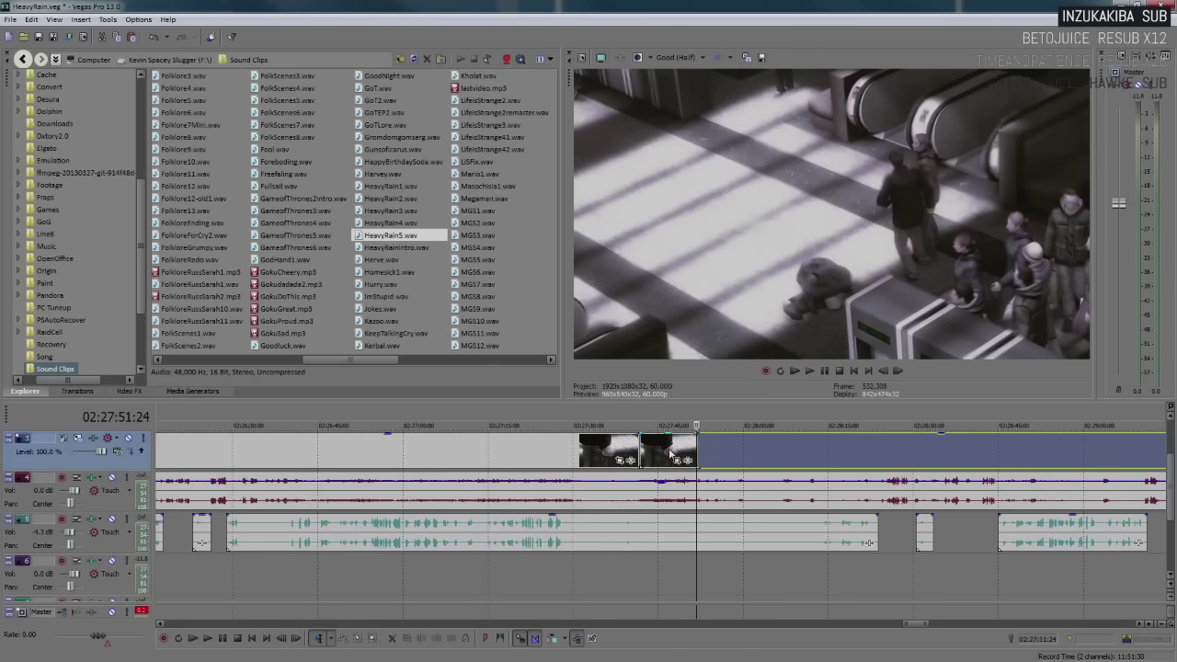
pyautogui.click(668, 452)
pyautogui.hotkey('ctrl', 'z')
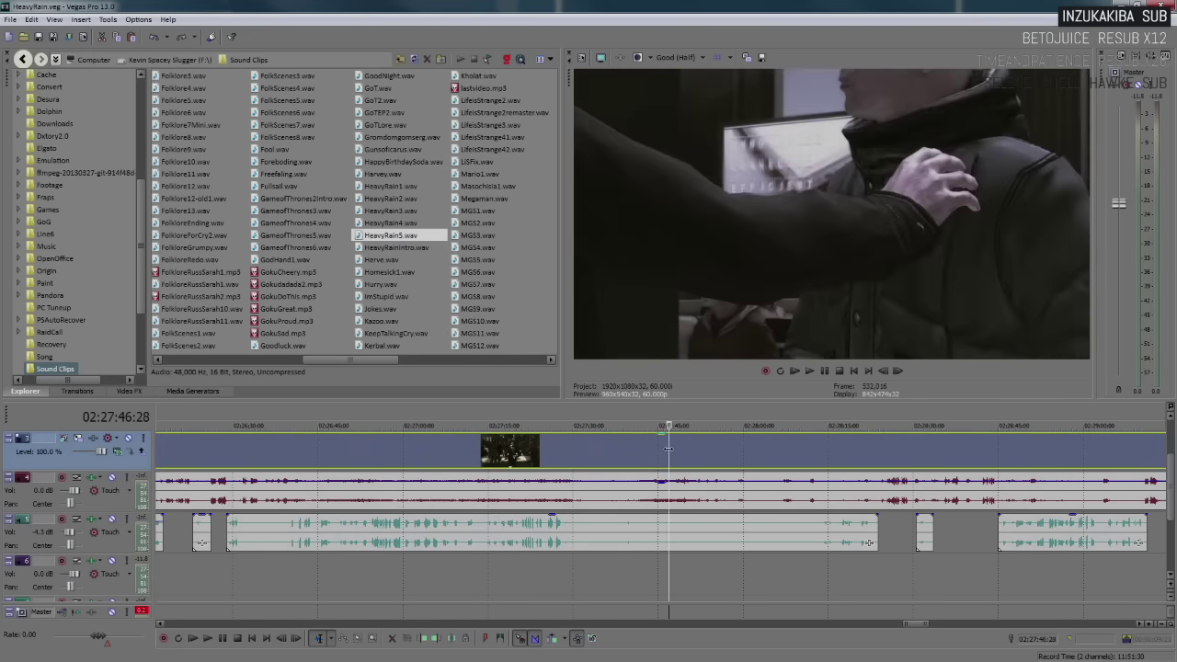
# Paste the copied station footage on the video track directly after the second station piece, at 02:48:12:10
pyautogui.scroll(-8, 669, 448)
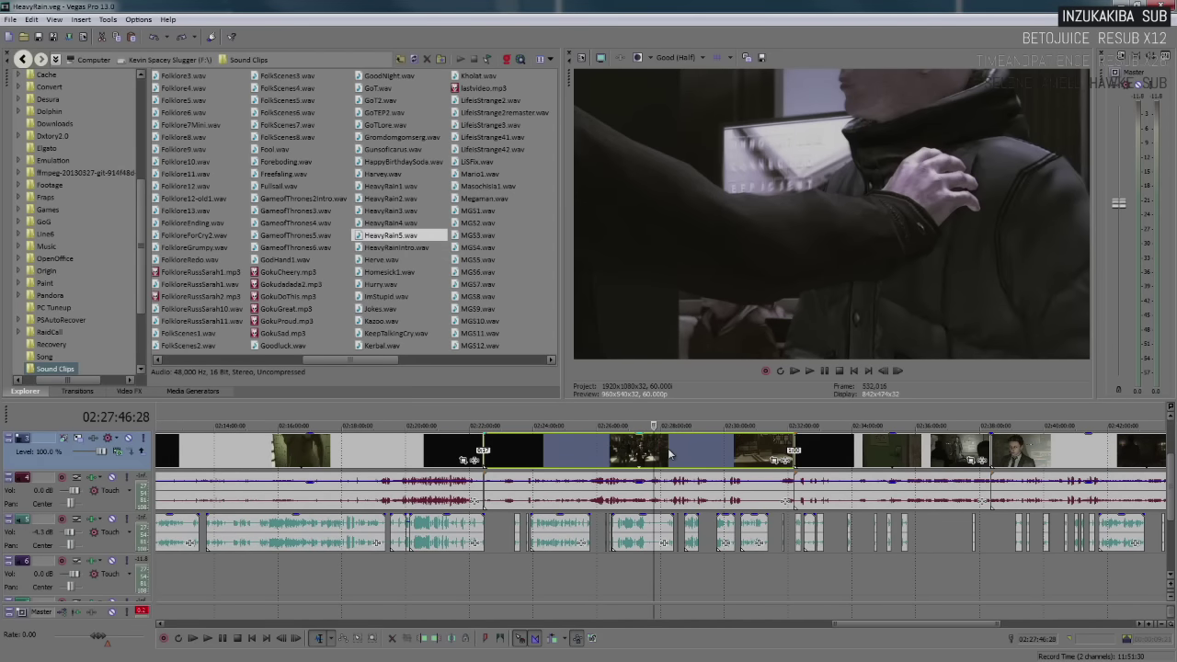
pyautogui.scroll(-3, 668, 452)
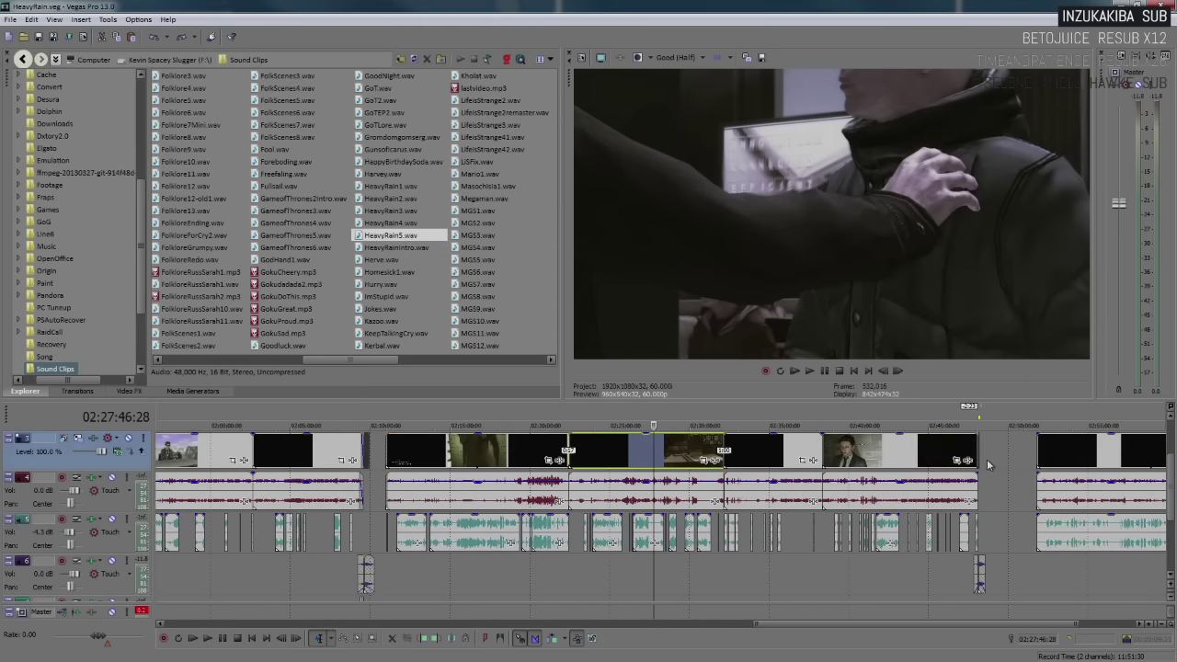
pyautogui.click(985, 445)
pyautogui.scroll(10, 985, 445)
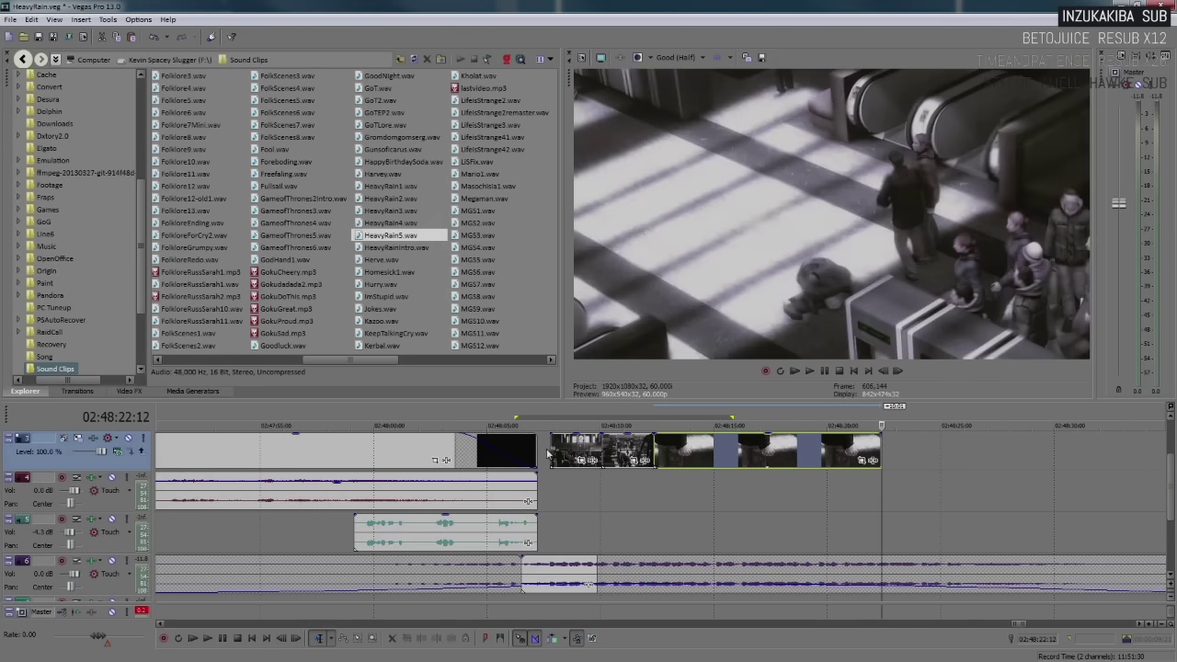
# Play the station pieces from the first one's start and split the pasted third clip at 02:48:14:16
pyautogui.click(551, 453)
pyautogui.press('space')
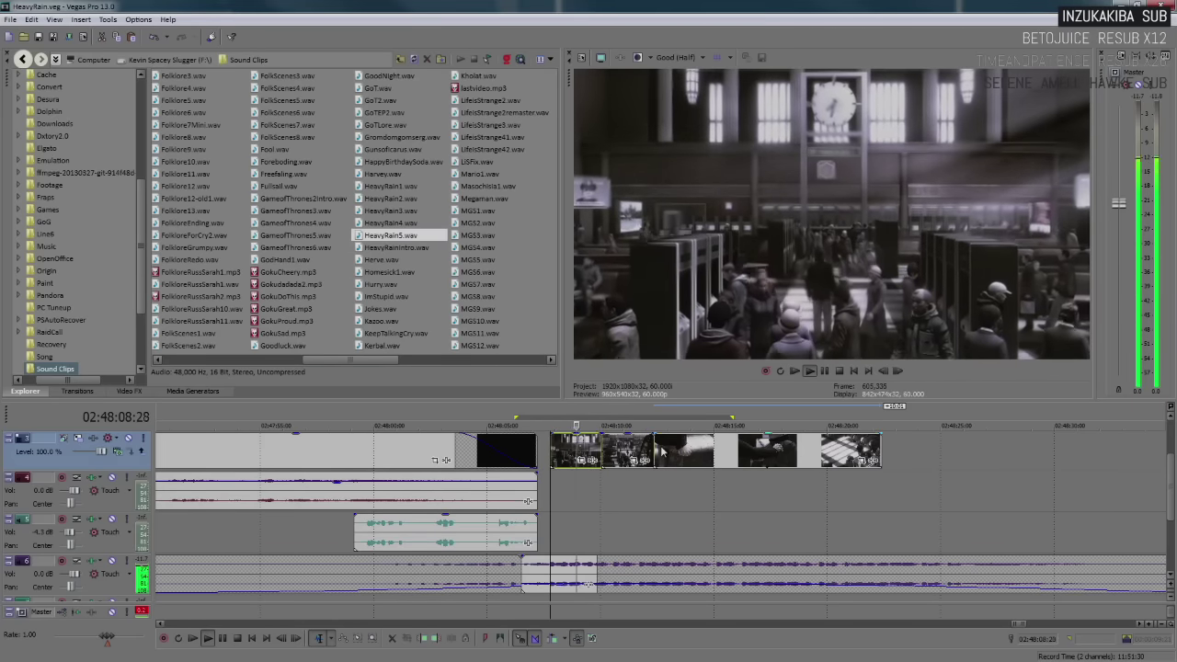
pyautogui.scroll(3, 662, 451)
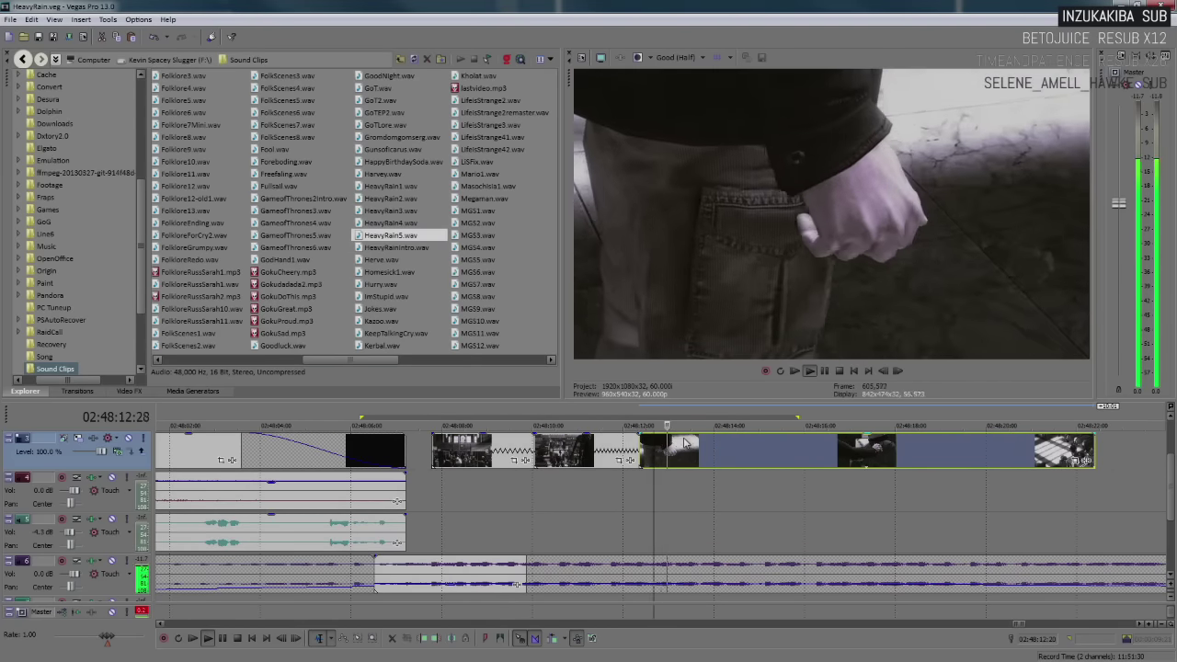
pyautogui.press('space')
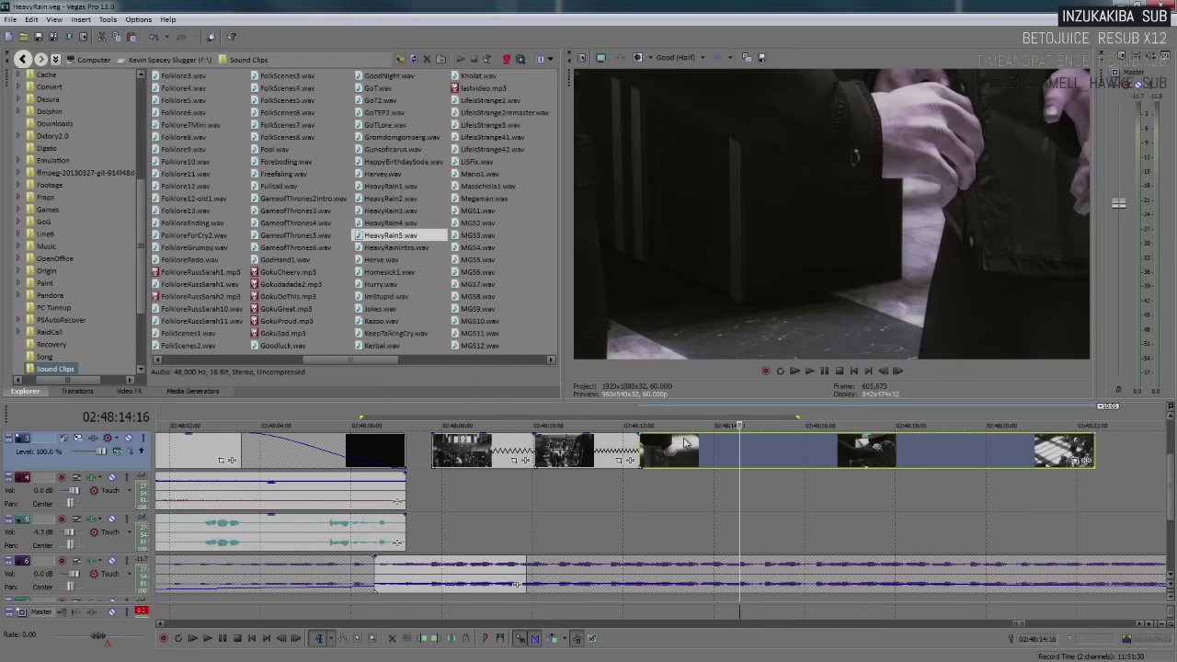
pyautogui.press('s')
# Trim the remainder after the split down to its final overhead station shot and place it against the third piece, at 02:48:14:16
pyautogui.moveTo(743, 450); pyautogui.dragTo(965, 447)
pyautogui.click(999, 451)
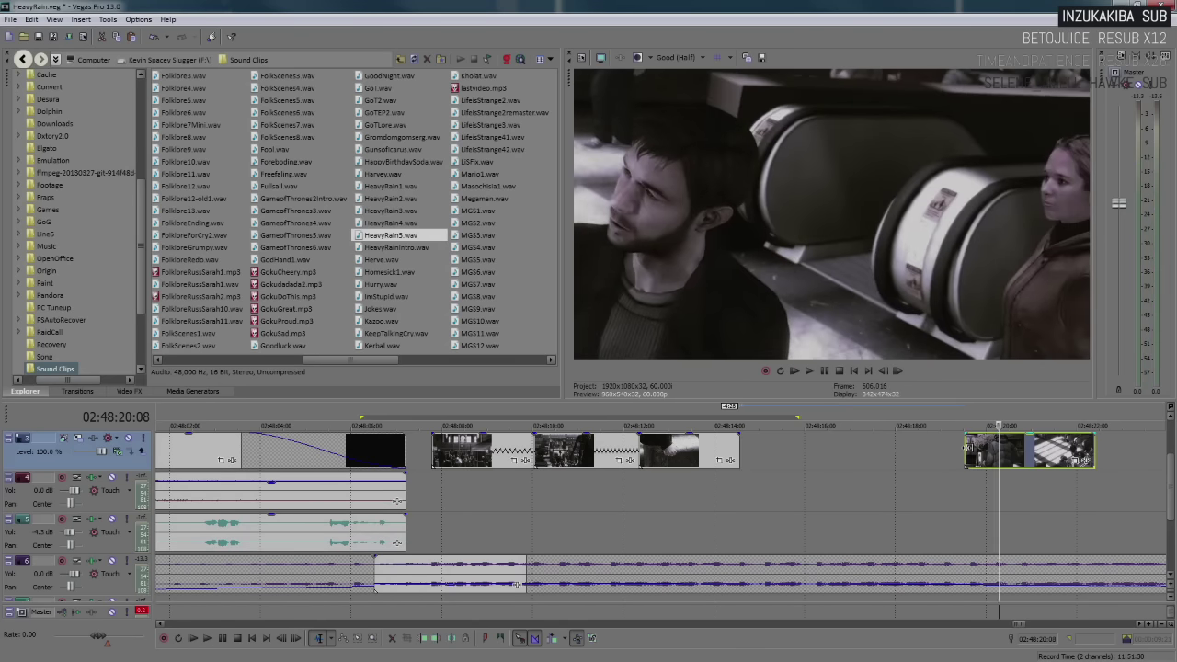
pyautogui.press('space')
pyautogui.moveTo(965, 448); pyautogui.dragTo(756, 459)
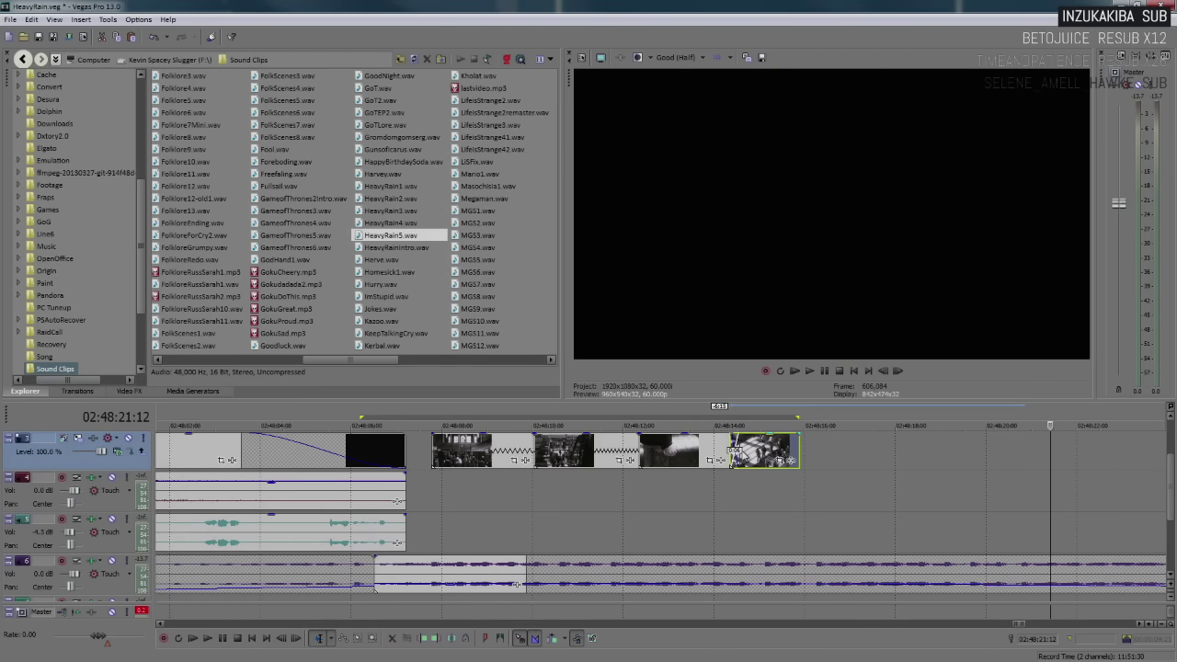
# Extend the playback region to 02:48:17:20 and play the ending to locate the music cue for the fourth piece's end
pyautogui.click(442, 452)
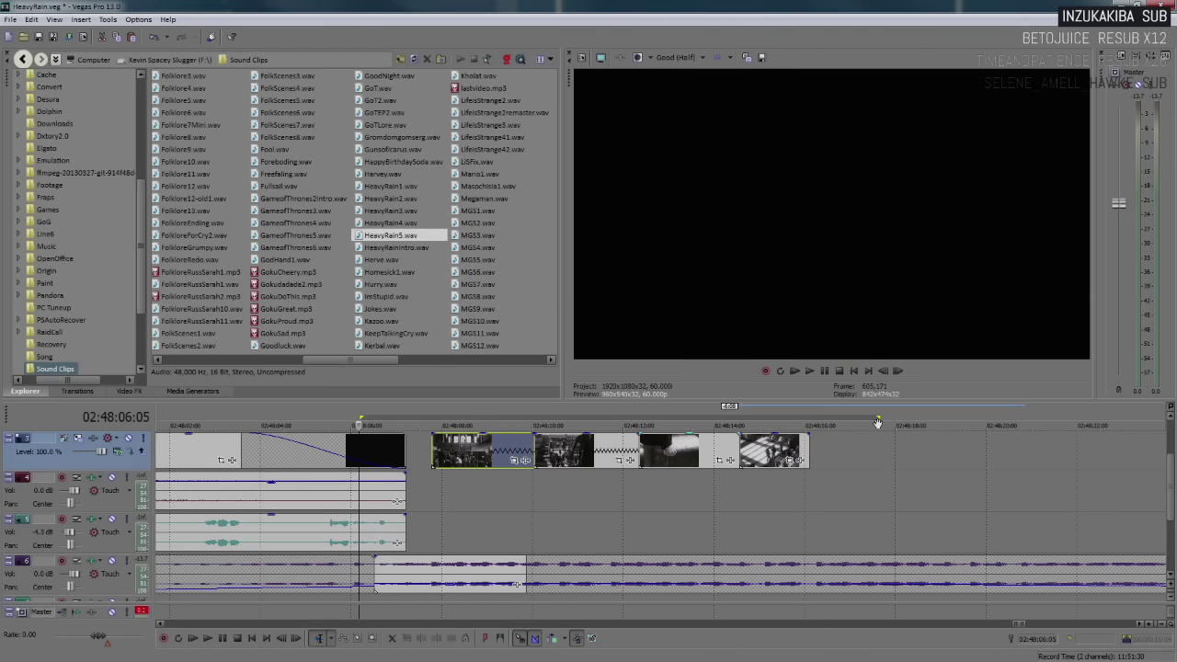
pyautogui.press('space')
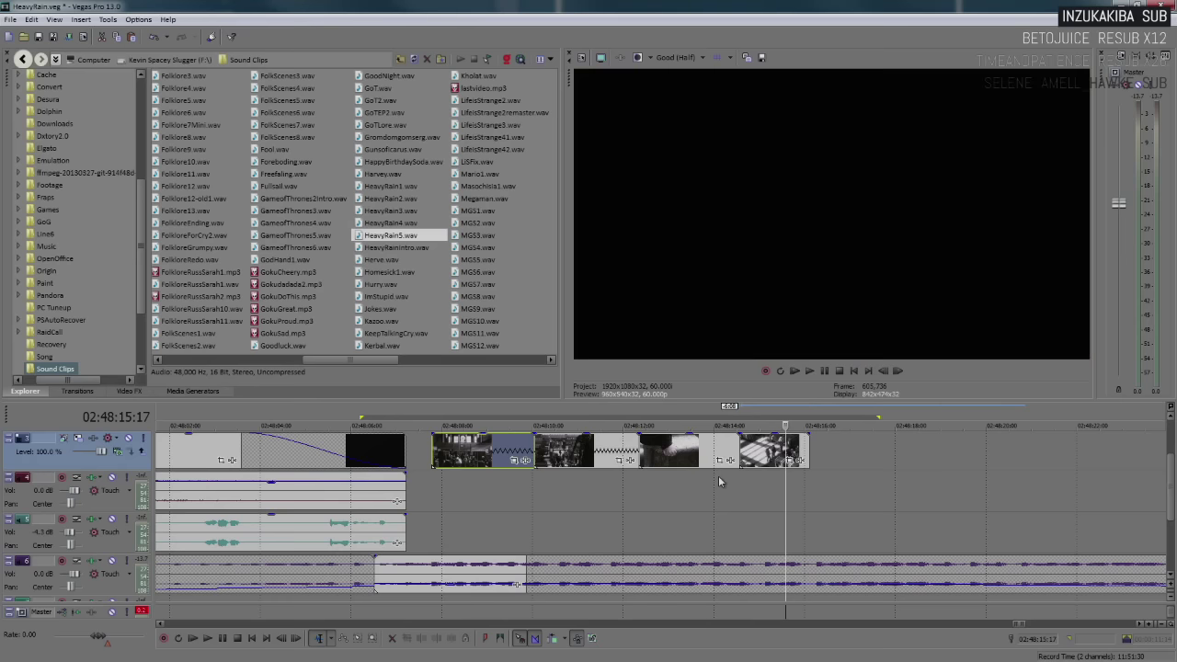
pyautogui.press('space')
pyautogui.press('space')
pyautogui.click(718, 476)
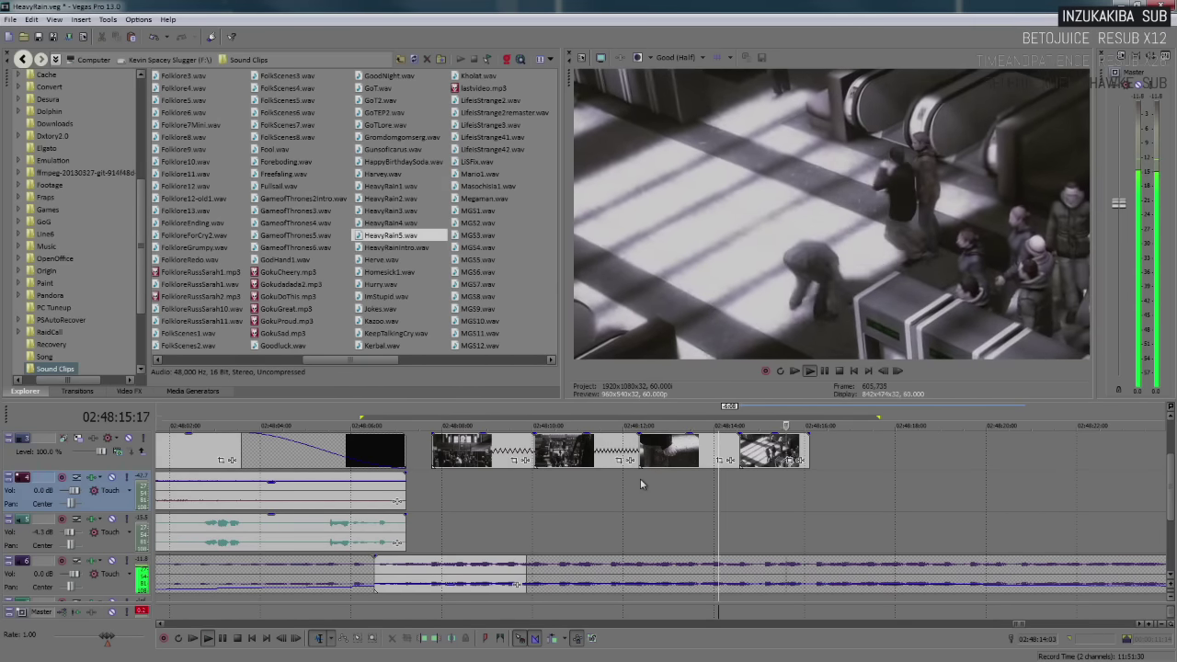
pyautogui.press('Return')
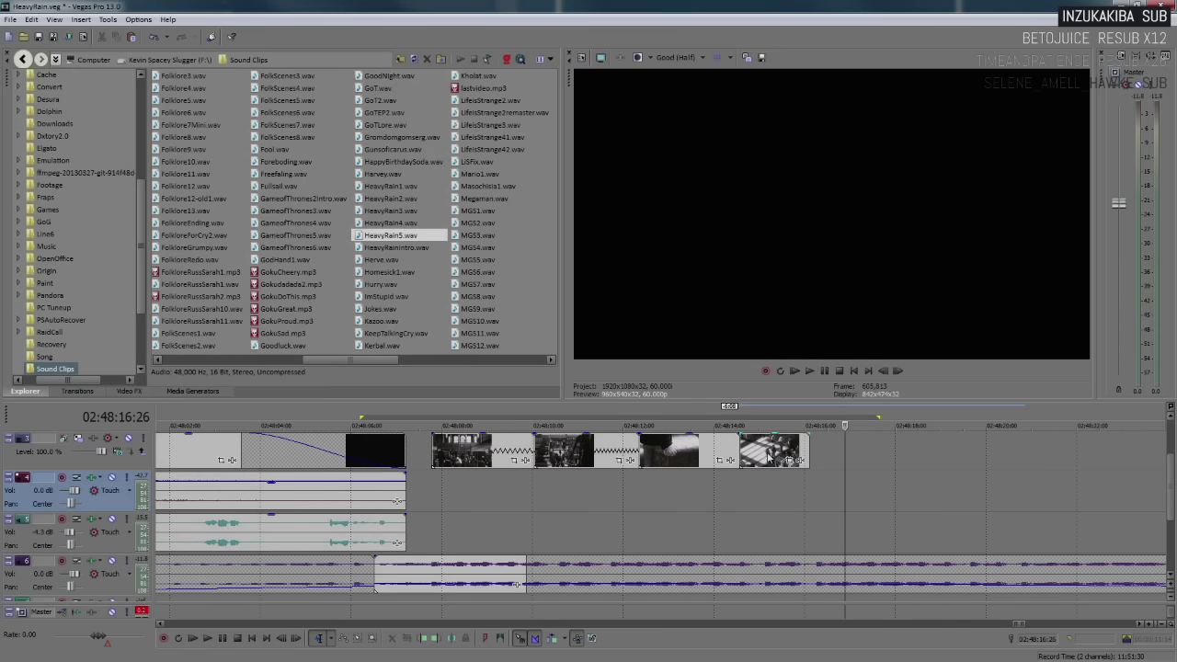
# Time-stretch the fourth station piece so that it ends at 02:48:16:26
pyautogui.moveTo(807, 453); pyautogui.dragTo(844, 449)
pyautogui.hotkey('ctrl', 'z')
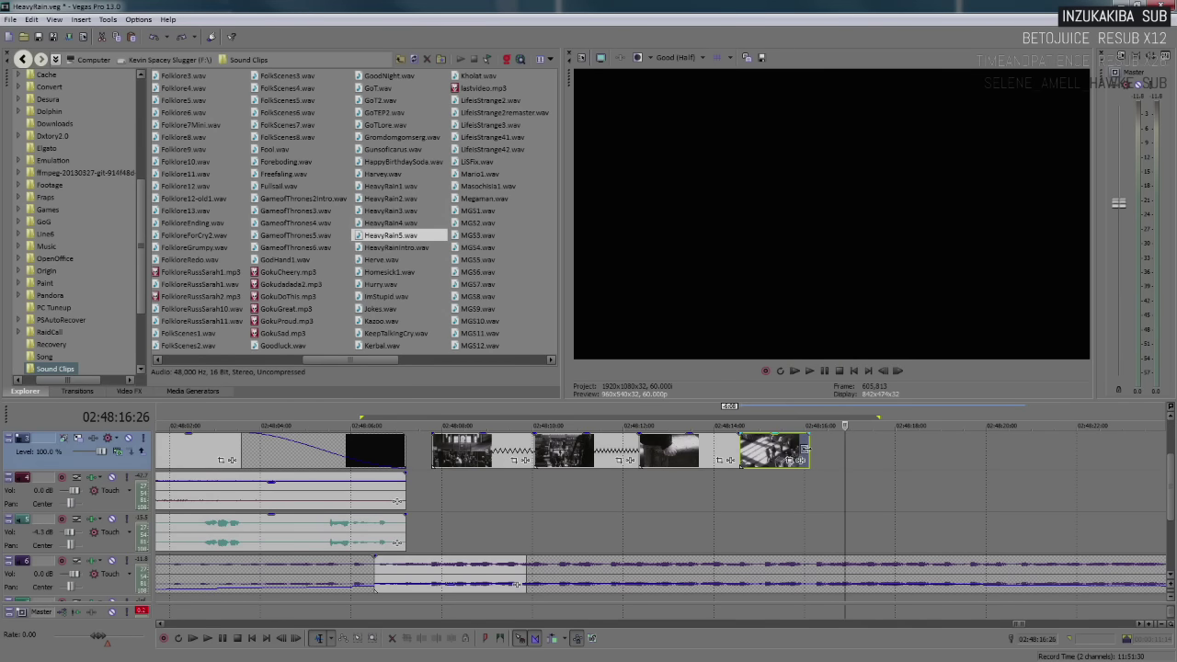
pyautogui.moveTo(817, 456); pyautogui.dragTo(841, 461)
# Play back the station pieces to check the stretched fourth piece against the music
pyautogui.click(552, 485)
pyautogui.press('space')
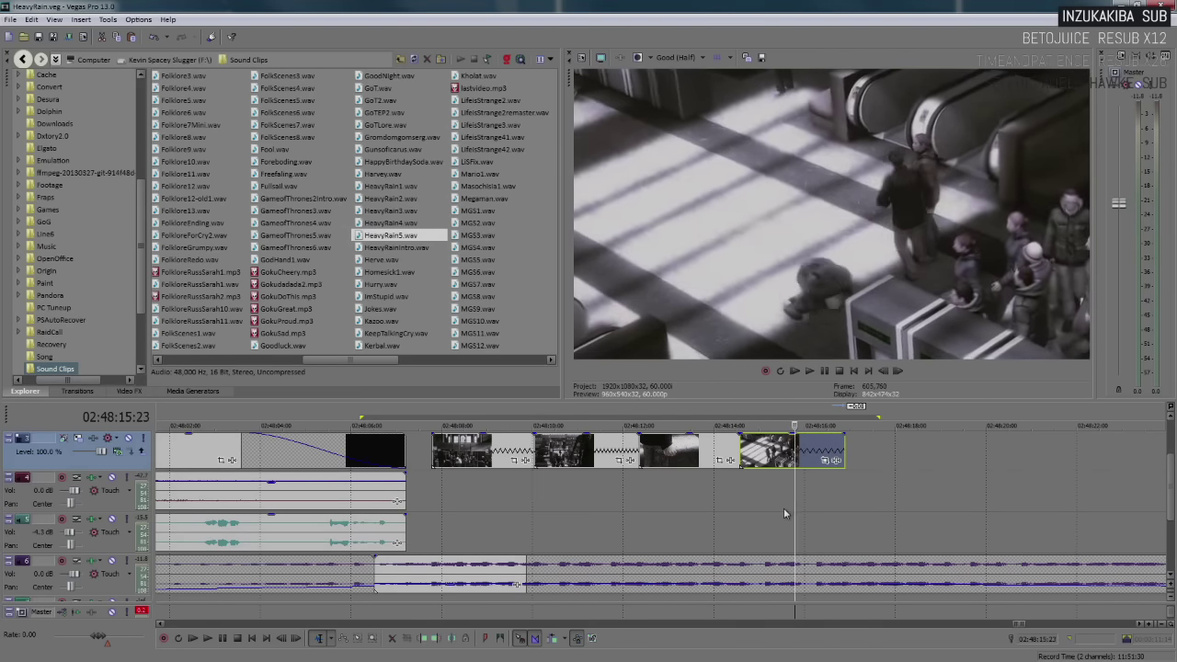
pyautogui.press('space')
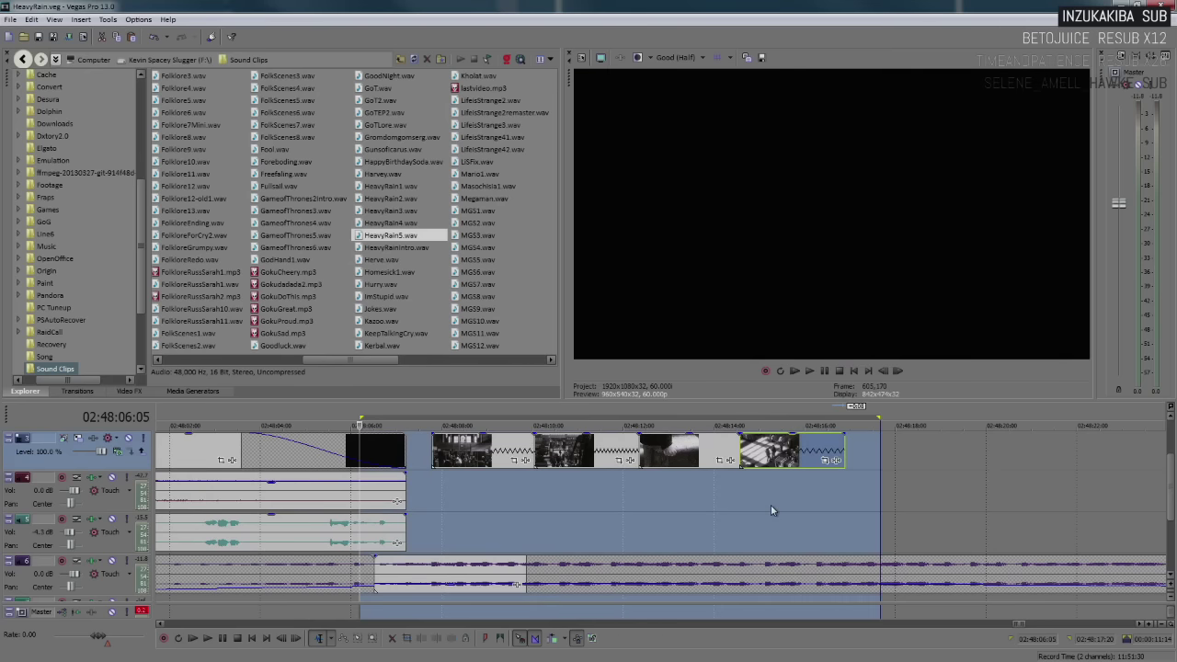
pyautogui.press('space')
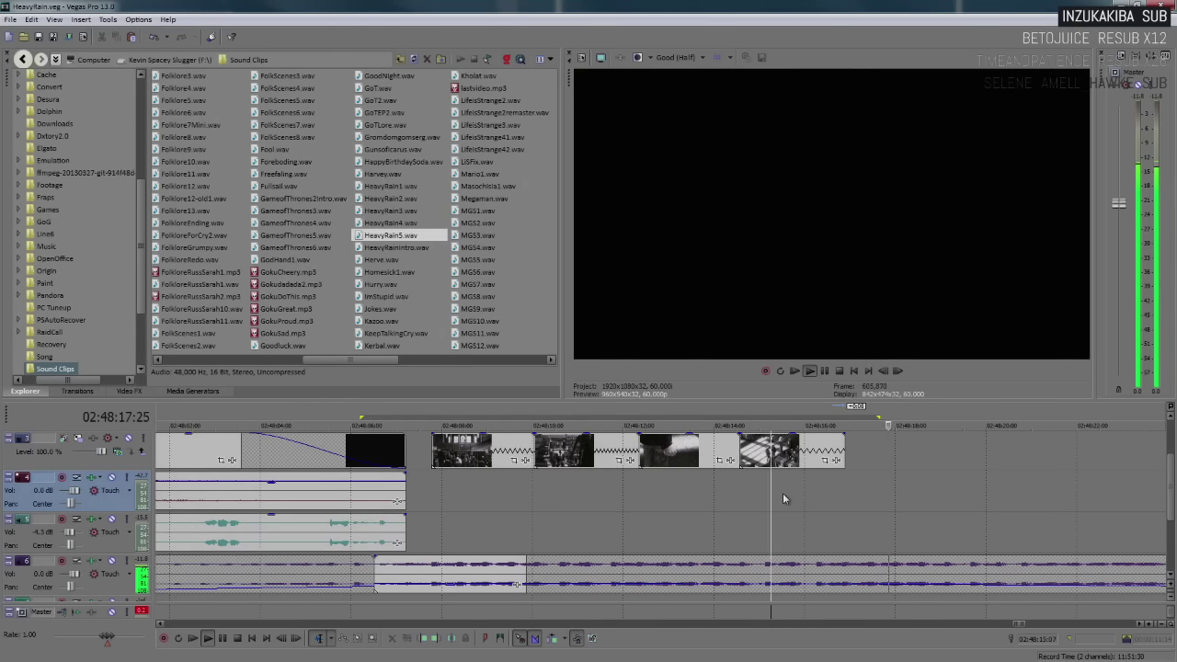
pyautogui.press('space')
pyautogui.click(660, 497)
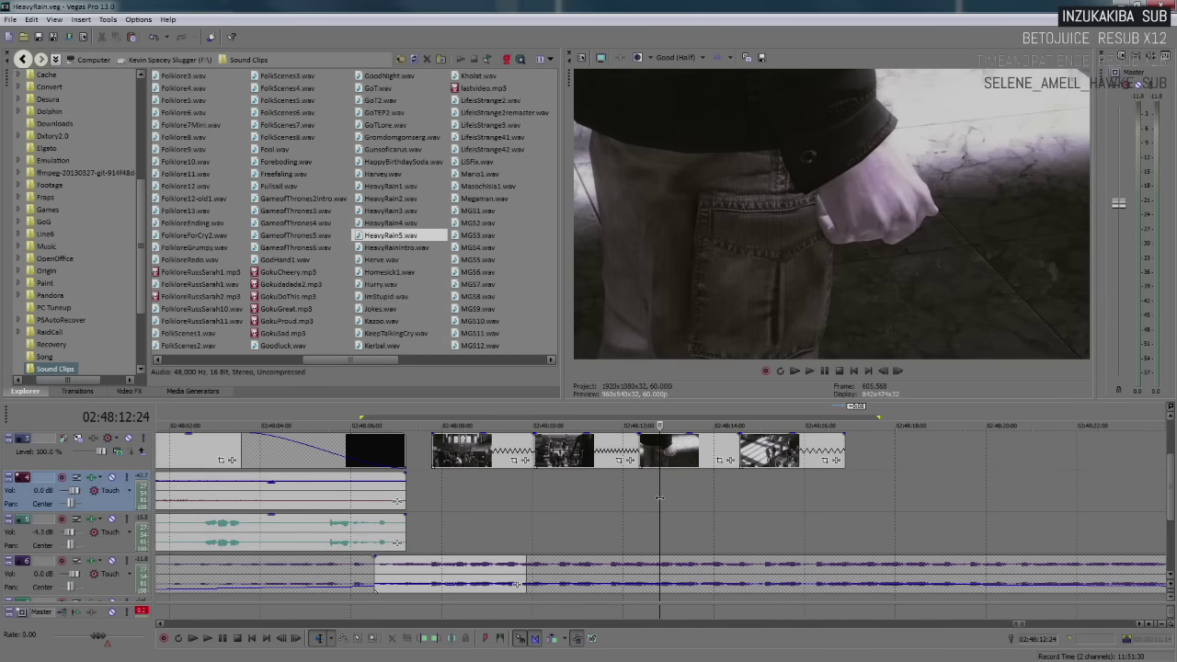
pyautogui.press('space')
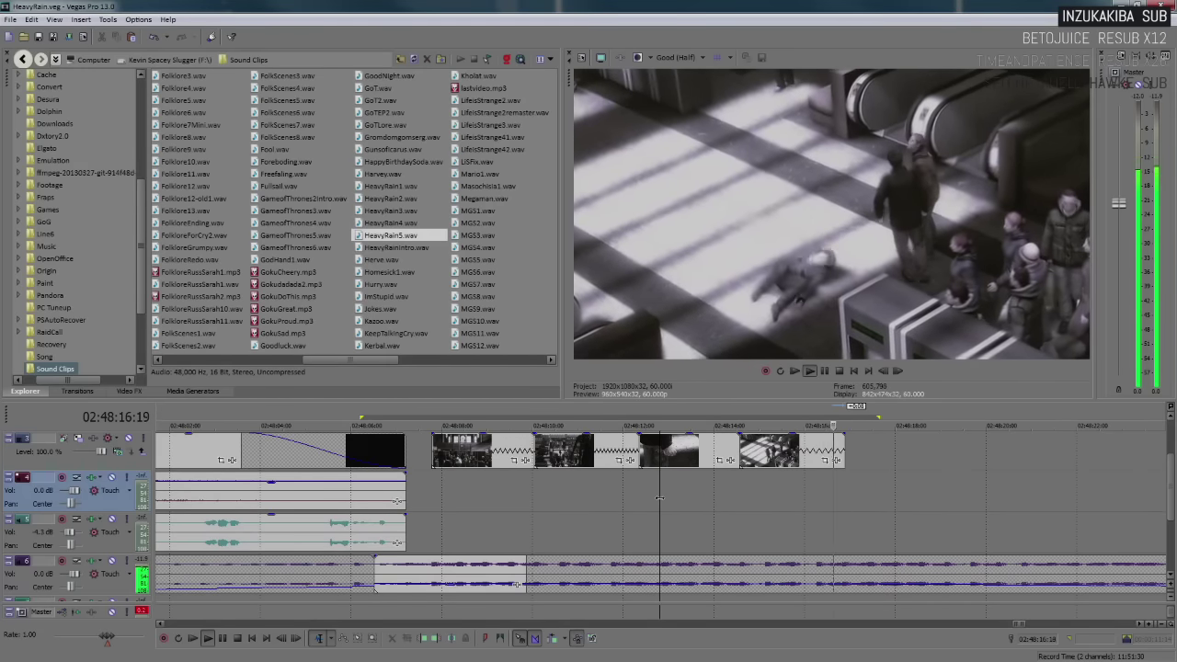
pyautogui.press('Return')
# Play the music beyond the fourth piece, and replay from the first station piece's start to judge the remaining gap
pyautogui.scroll(-3, 660, 502)
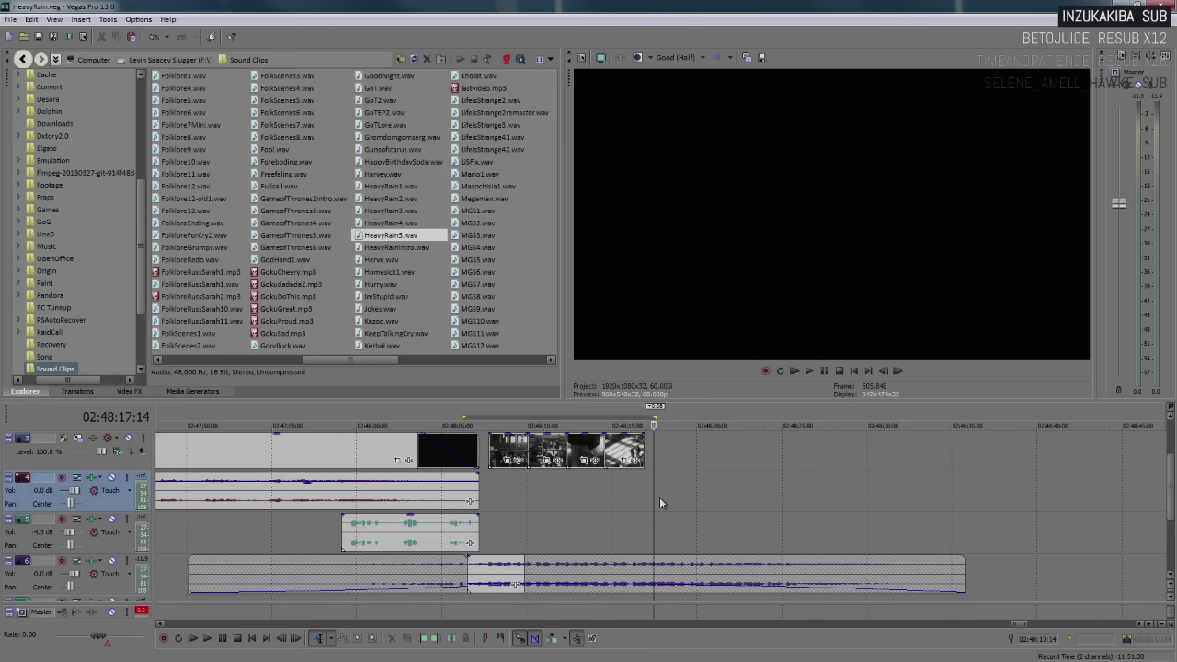
pyautogui.press('space')
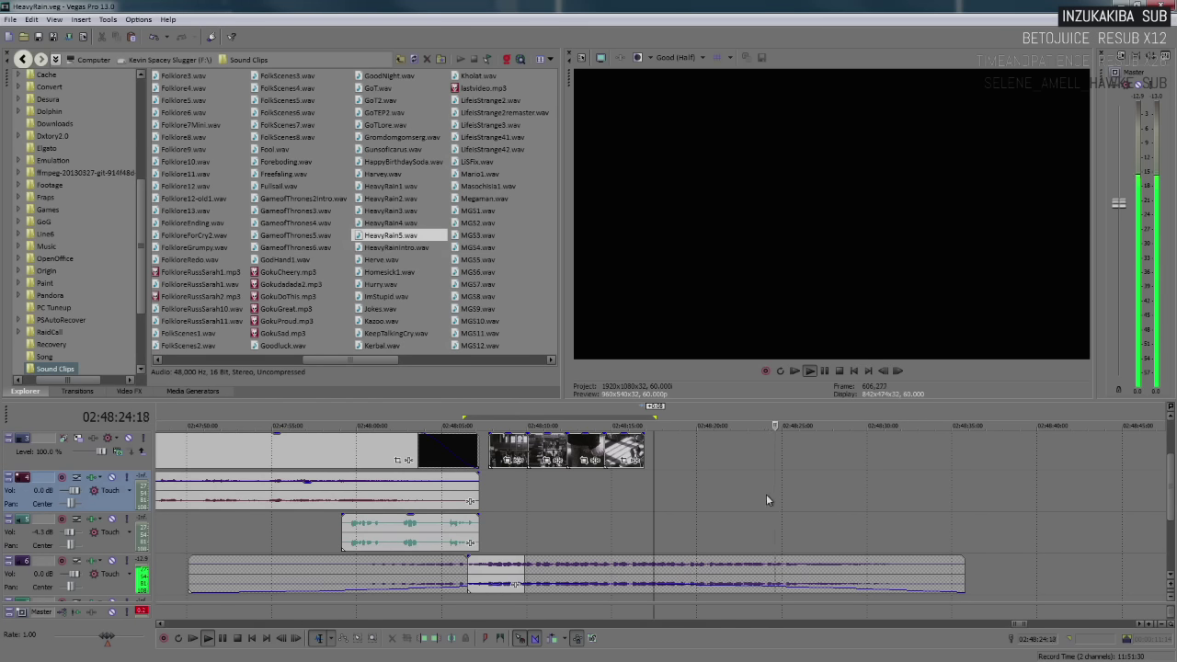
pyautogui.press('Return')
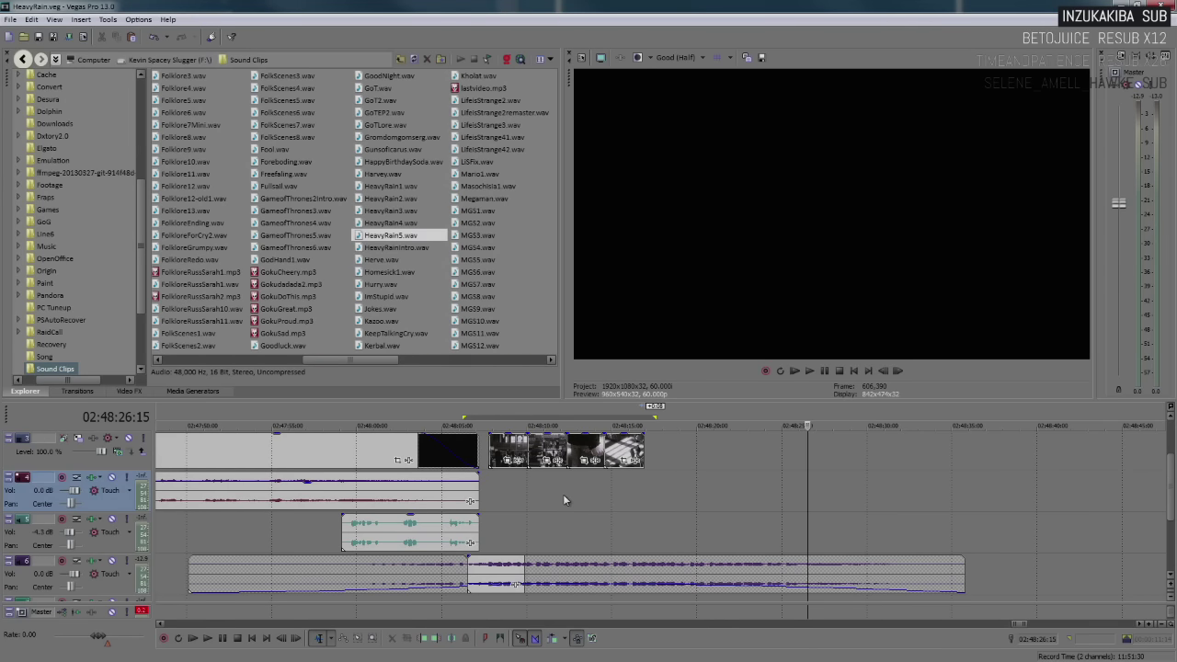
pyautogui.click(587, 491)
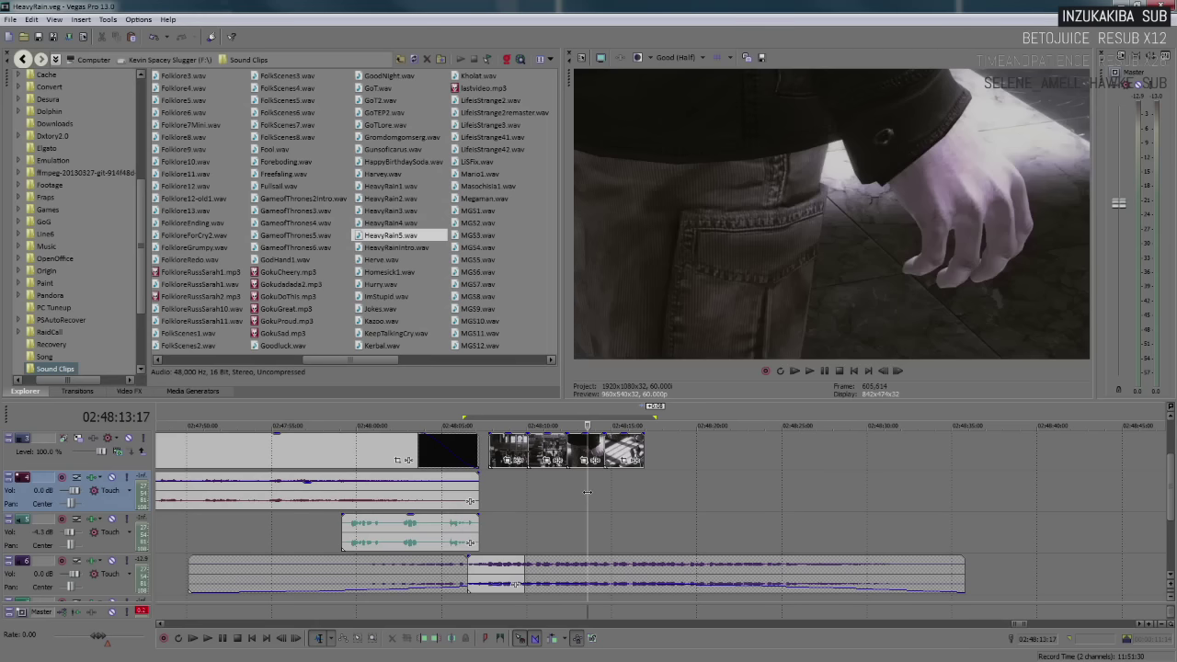
pyautogui.click(491, 478)
pyautogui.press('space')
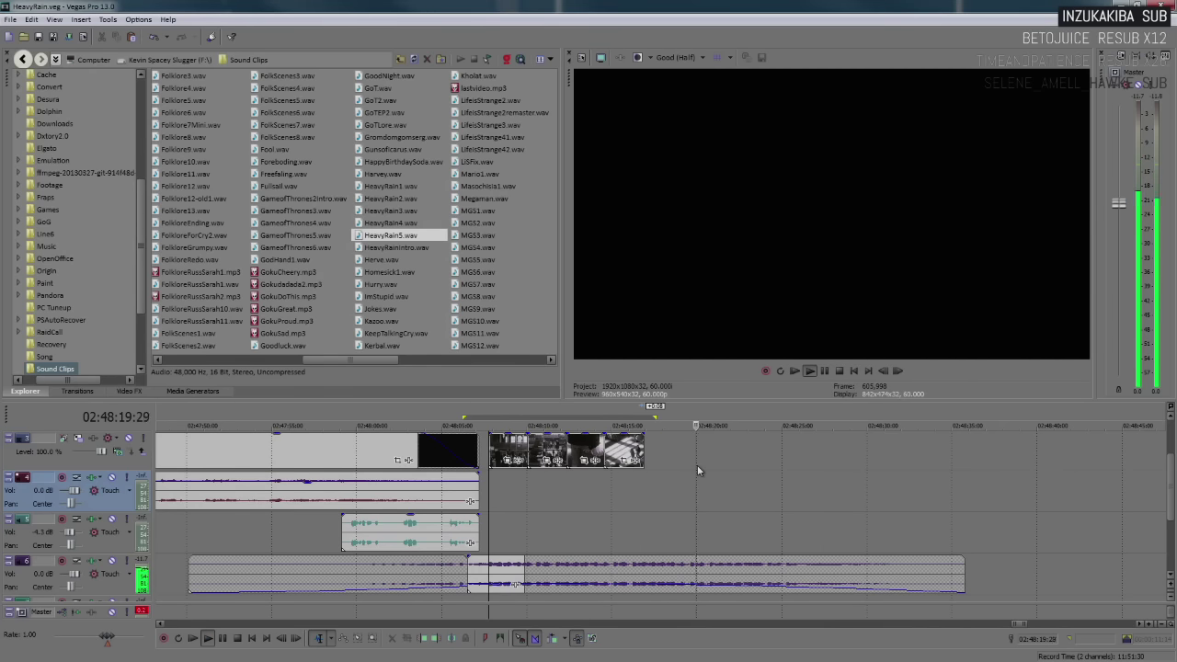
pyautogui.press('Return')
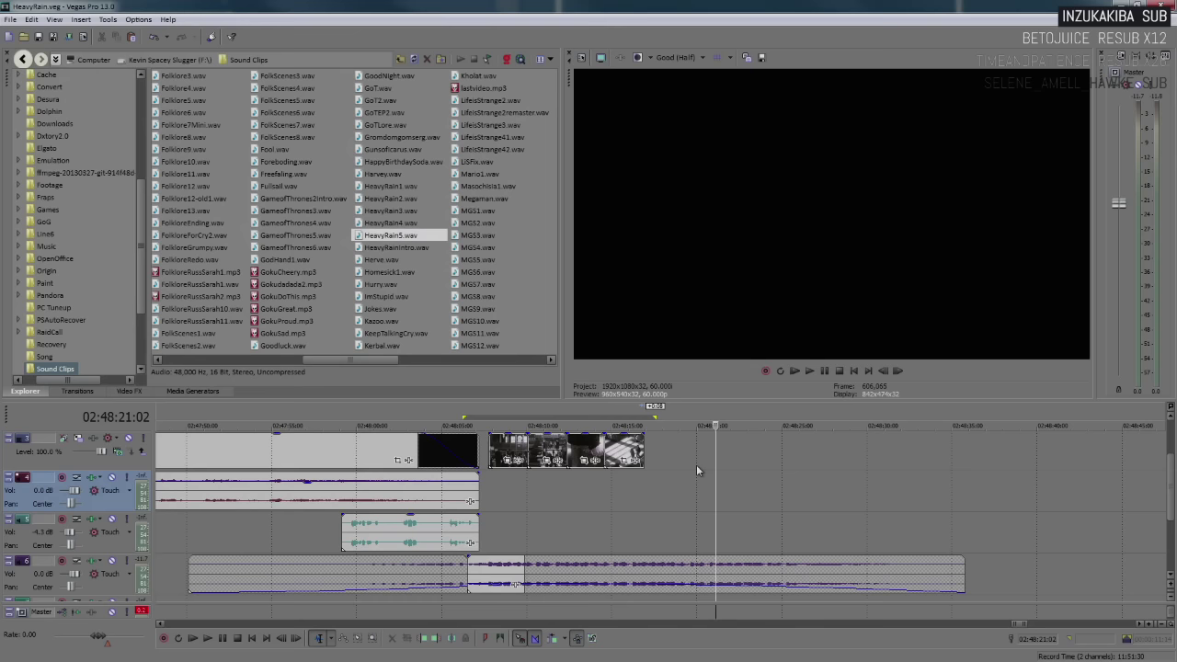
# Search the earlier footage on the video track, around 02:28 to 02:29, for a shot to follow the fourth station piece
pyautogui.click(647, 450)
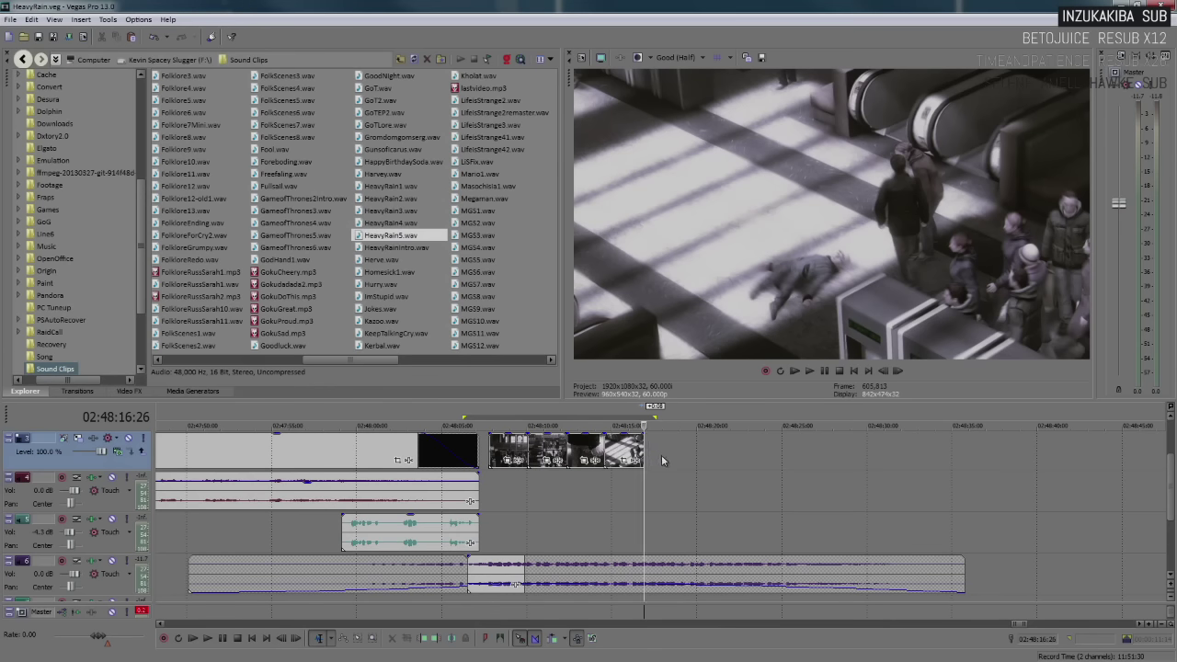
pyautogui.scroll(-5, 661, 454)
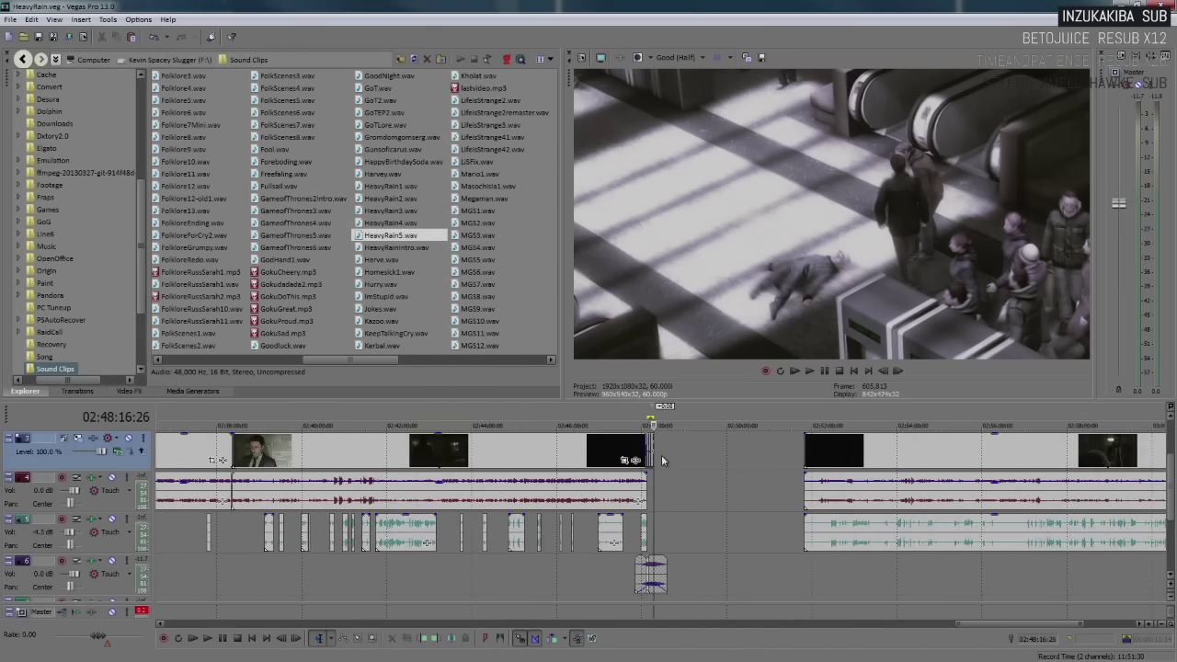
pyautogui.scroll(-4, 661, 454)
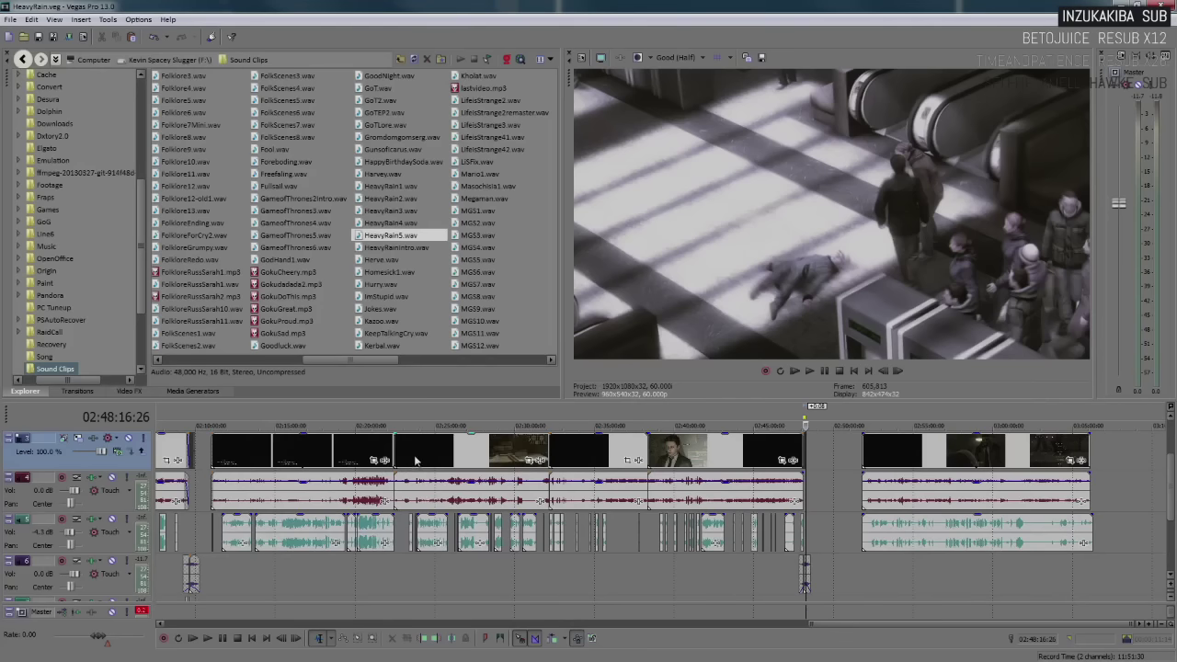
pyautogui.click(487, 460)
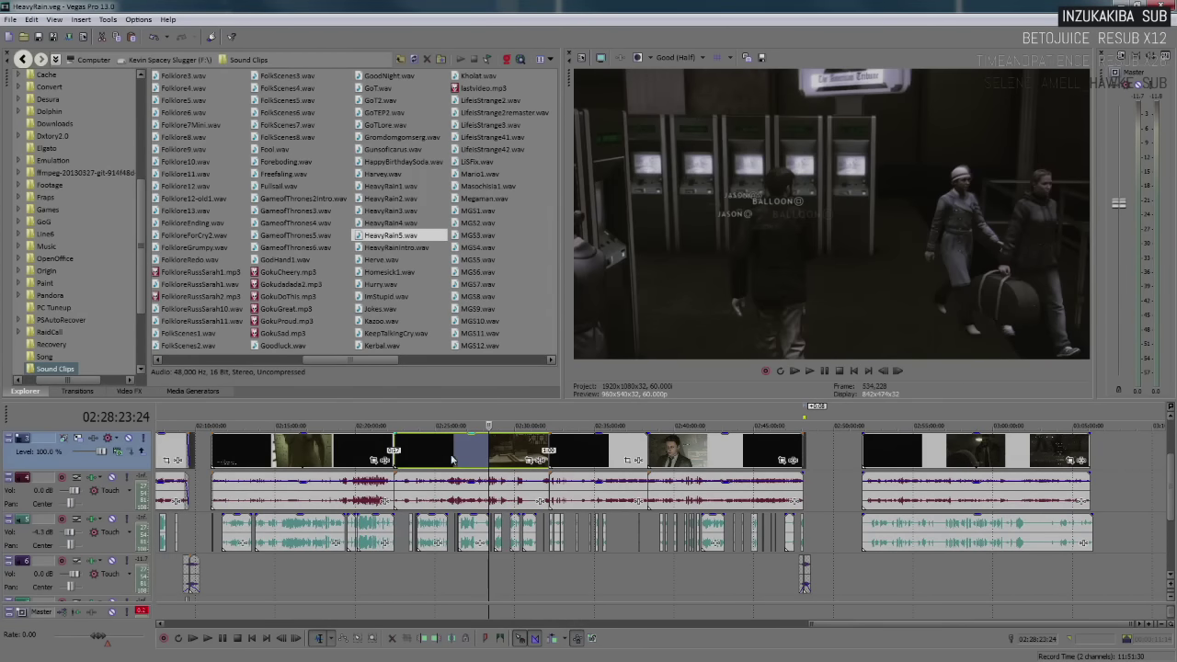
pyautogui.scroll(5, 452, 458)
pyautogui.click(696, 467)
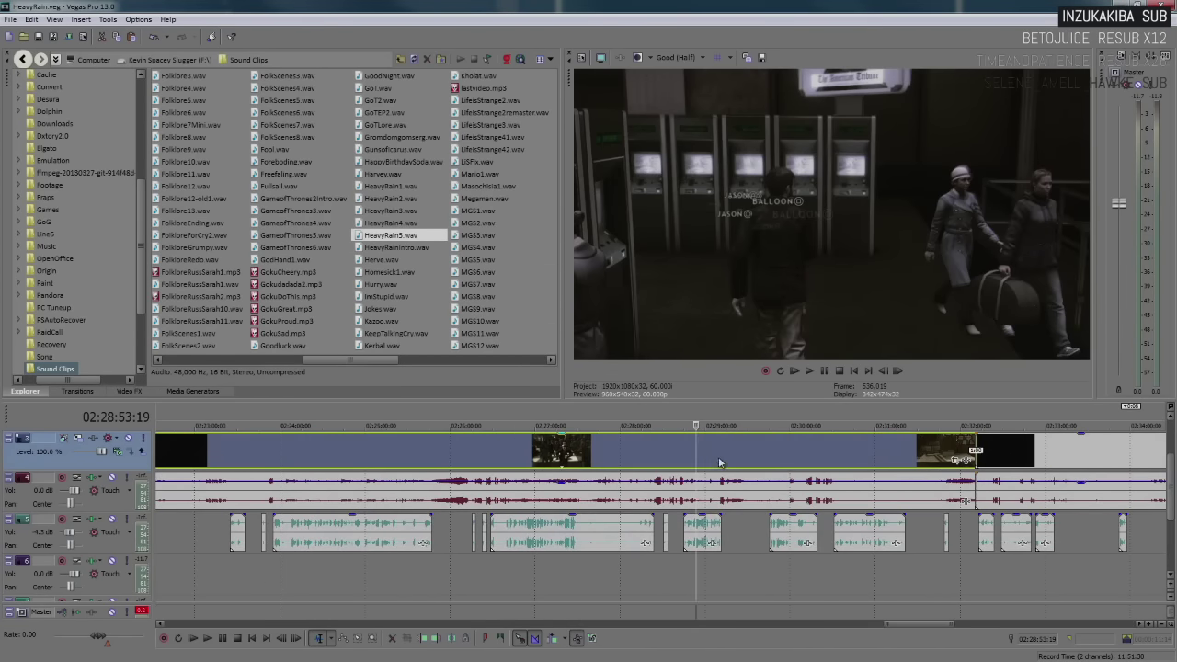
pyautogui.click(732, 454)
pyautogui.scroll(3, 659, 465)
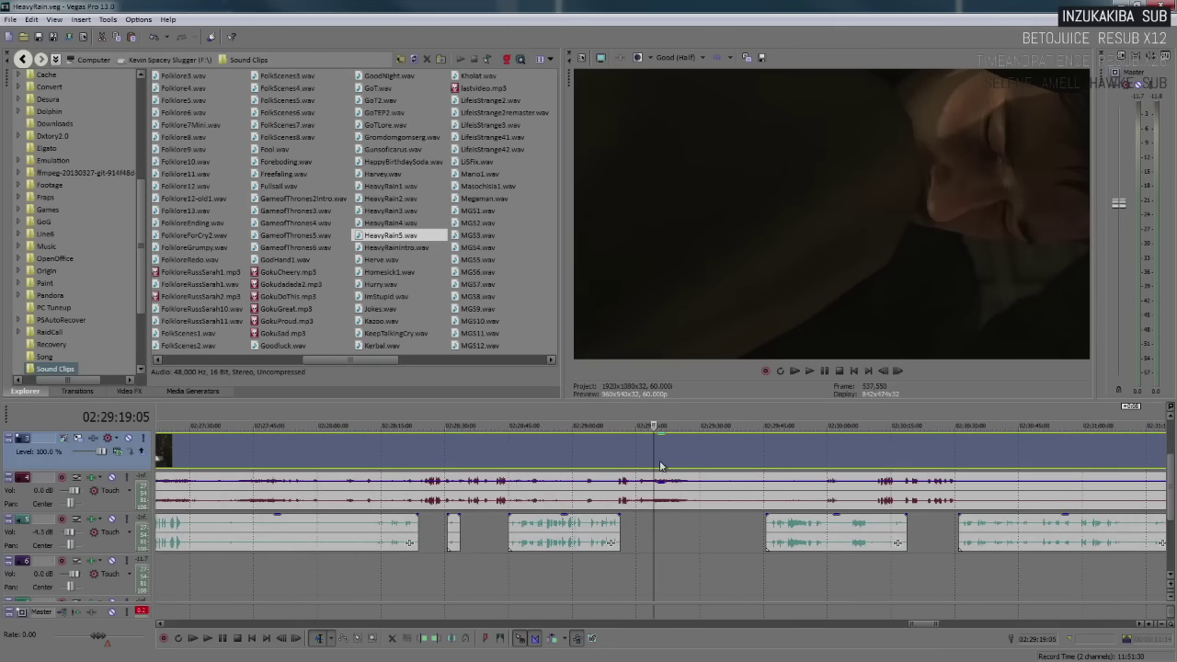
pyautogui.click(629, 460)
pyautogui.press('space')
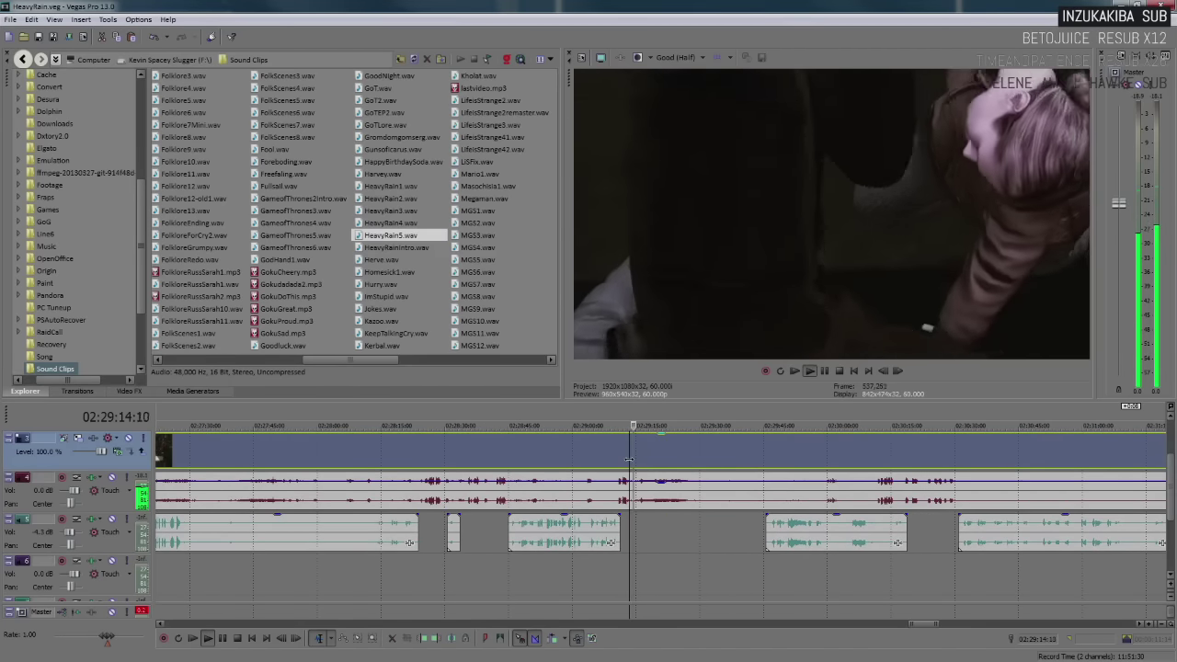
pyautogui.scroll(2, 659, 466)
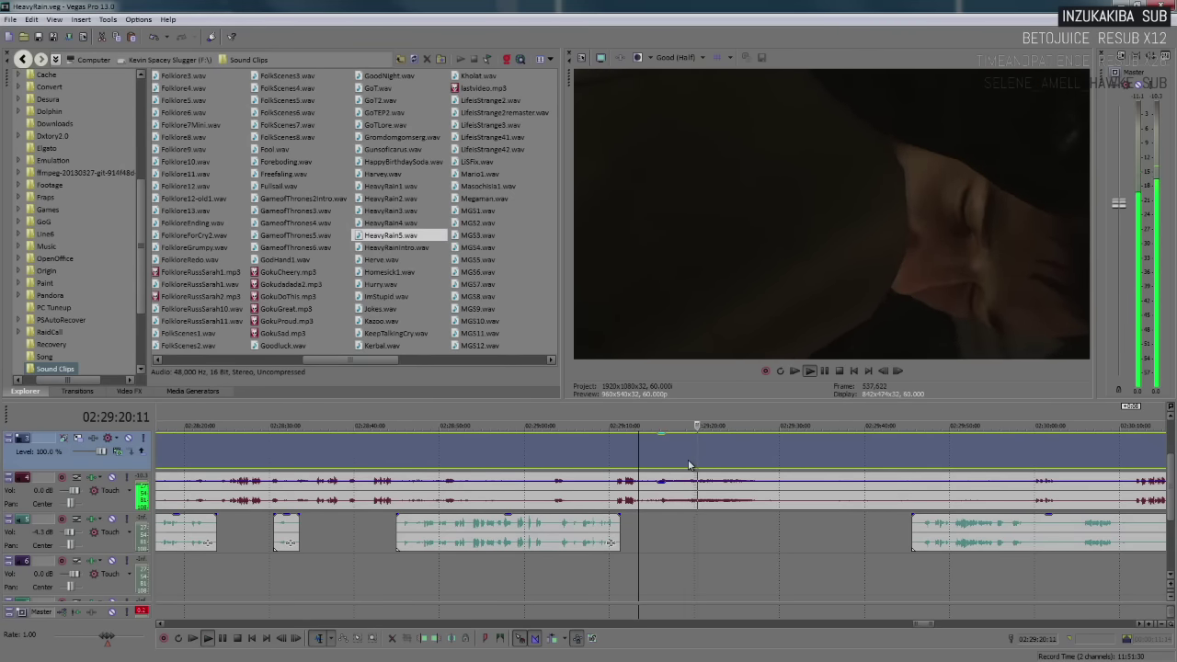
pyautogui.press('Return')
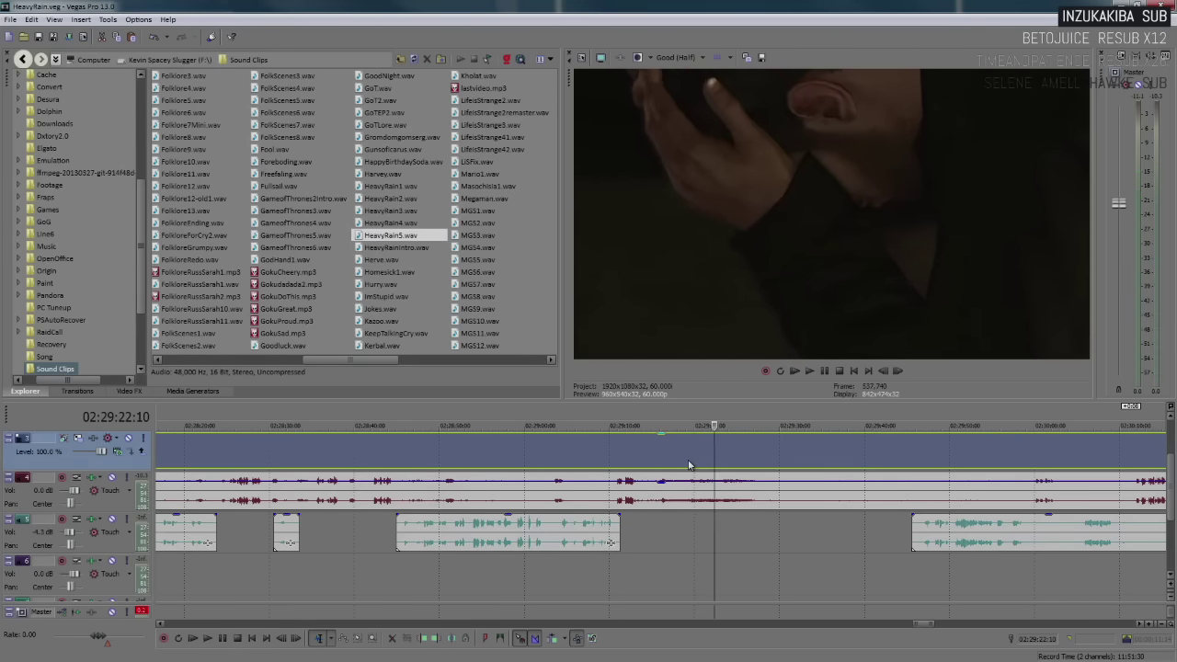
# Play the source footage from the white flash and split the video clip at 02:29:17:08
pyautogui.click(670, 454)
pyautogui.press('space')
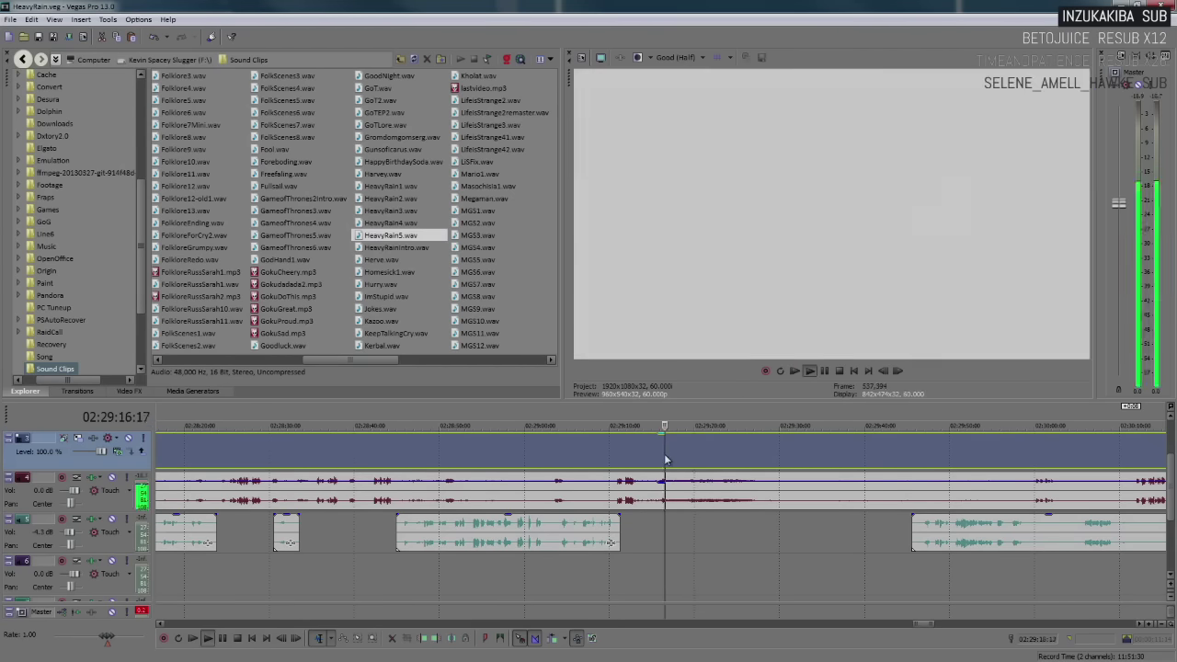
pyautogui.press('Return')
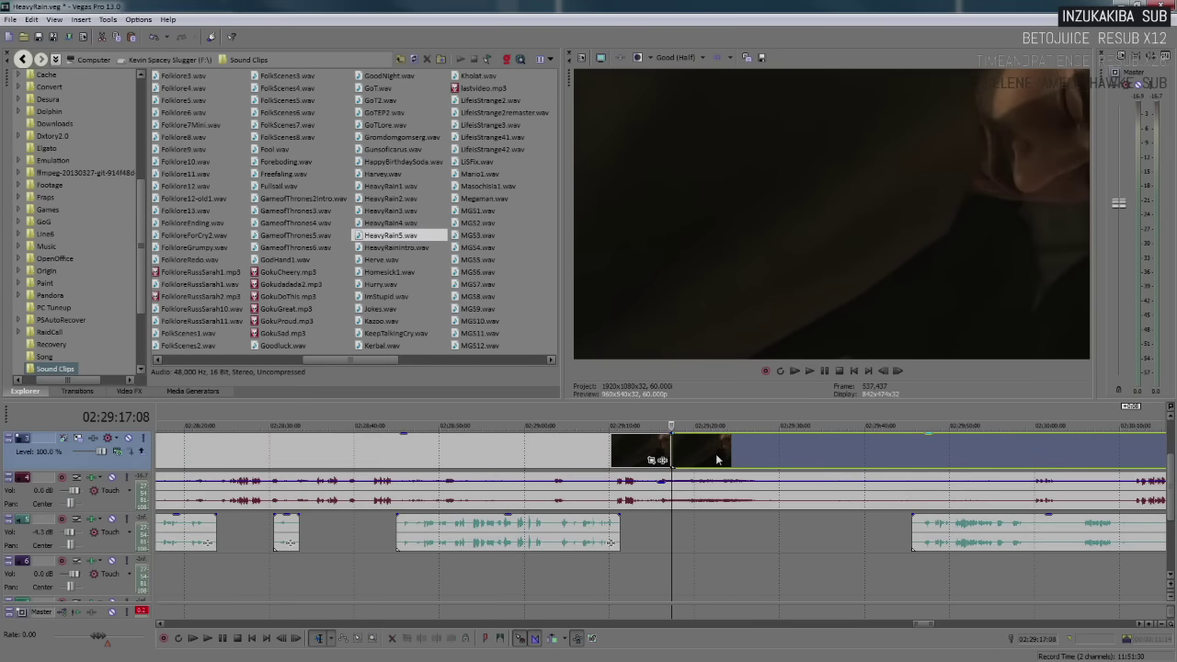
# Undo the split at 02:29:17:08 and play the following source footage of the crouching man to about 02:29:29
pyautogui.click(716, 453)
pyautogui.click(680, 448)
pyautogui.press('space')
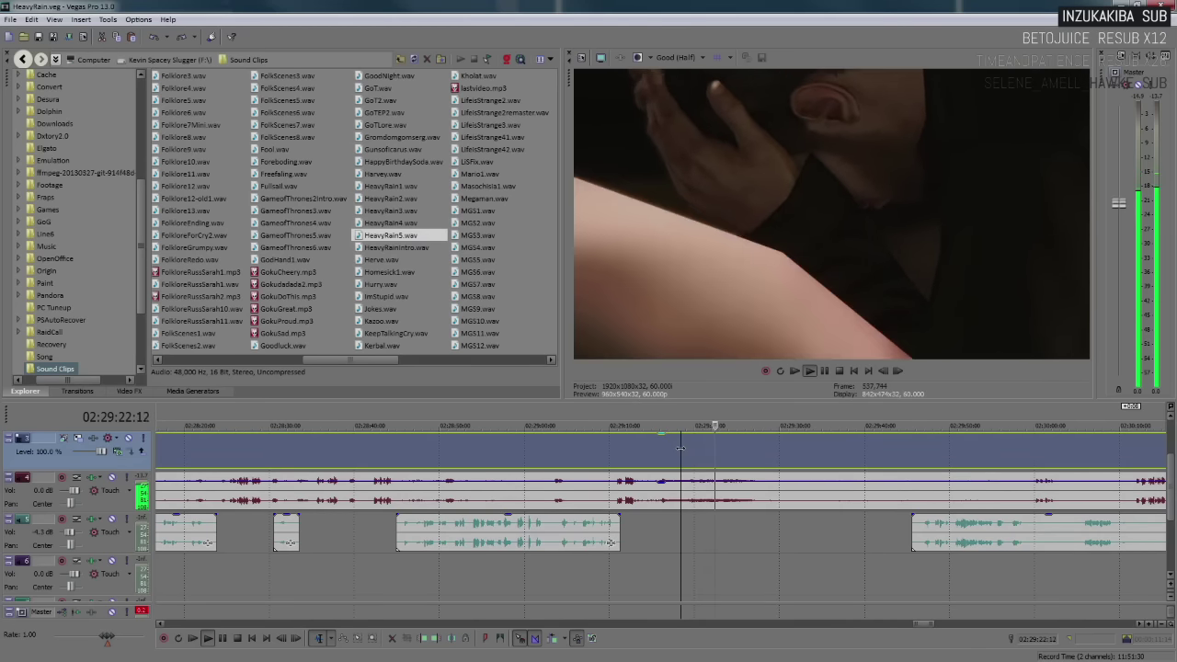
pyautogui.click(824, 371)
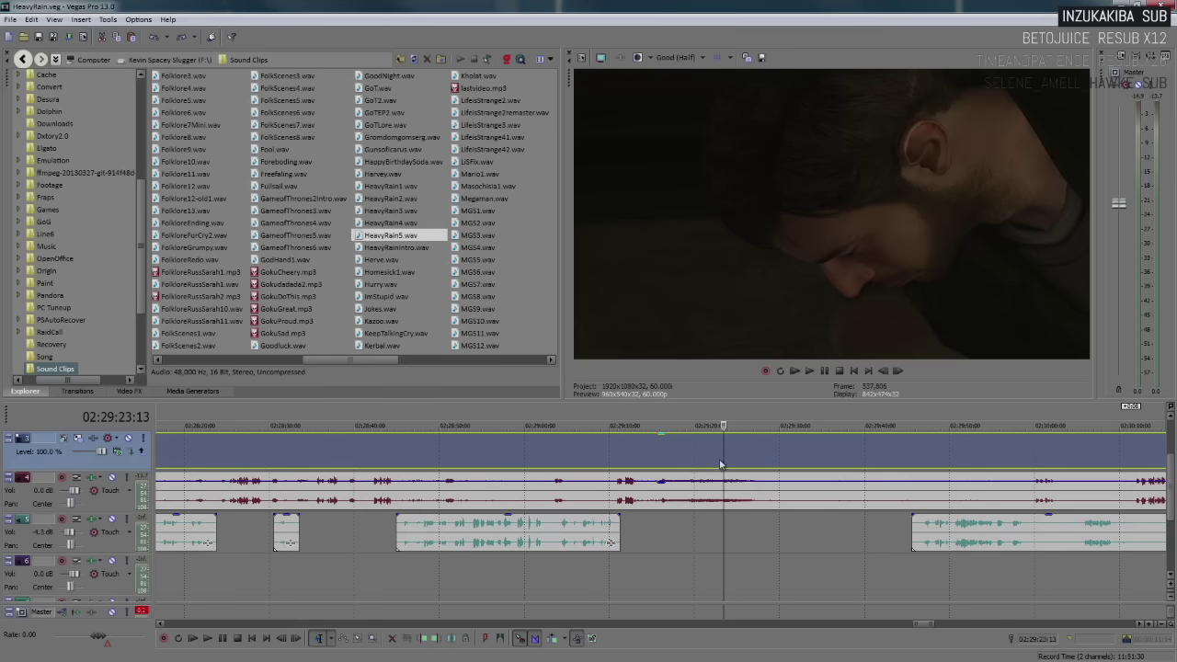
pyautogui.press('space')
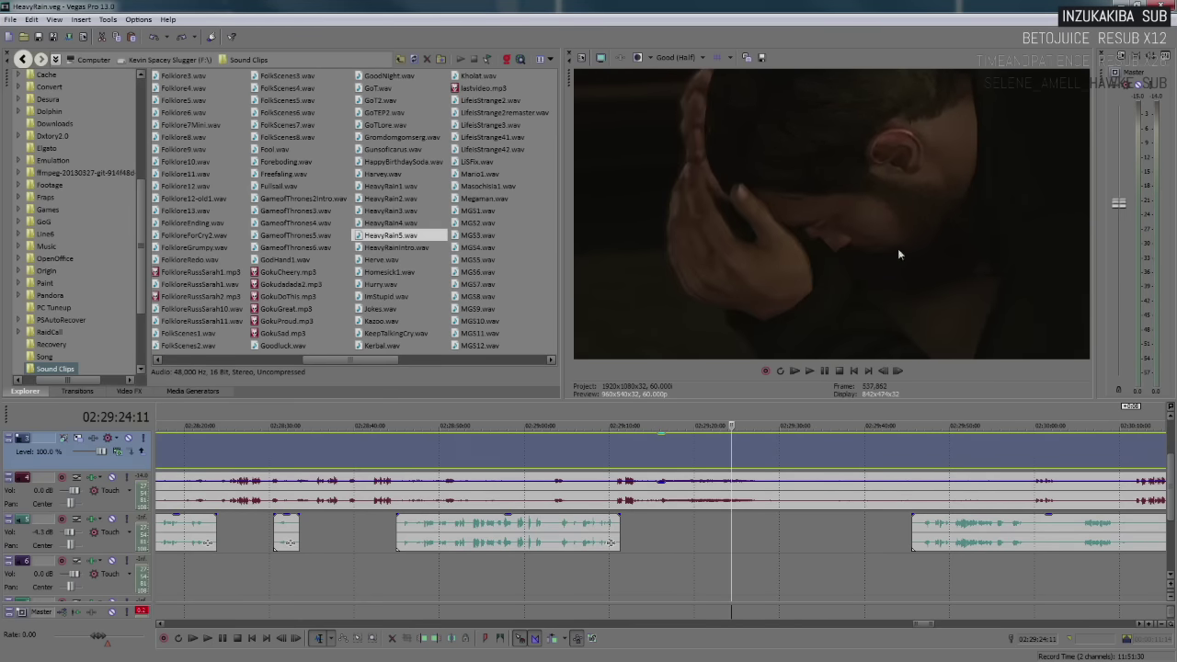
pyautogui.press('space')
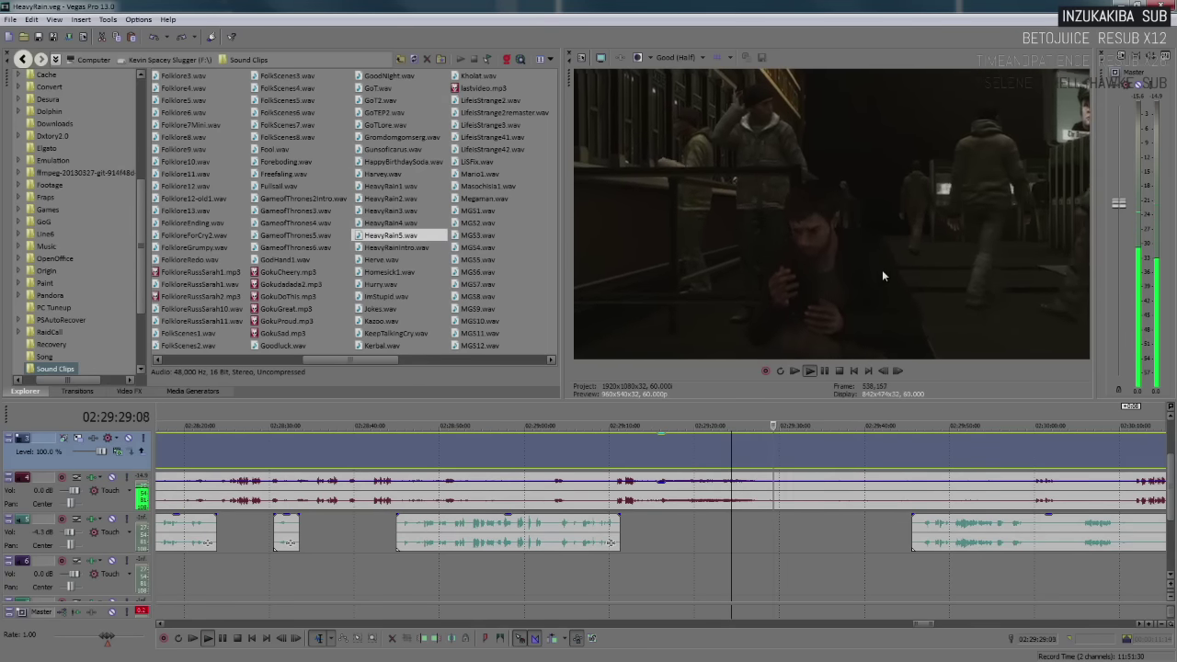
pyautogui.press('Return')
# Copy the source footage between 02:29:26:18 and 02:29:33:29 by splitting it out, and undo the splits in the source clip
pyautogui.click(718, 440)
pyautogui.press('Return')
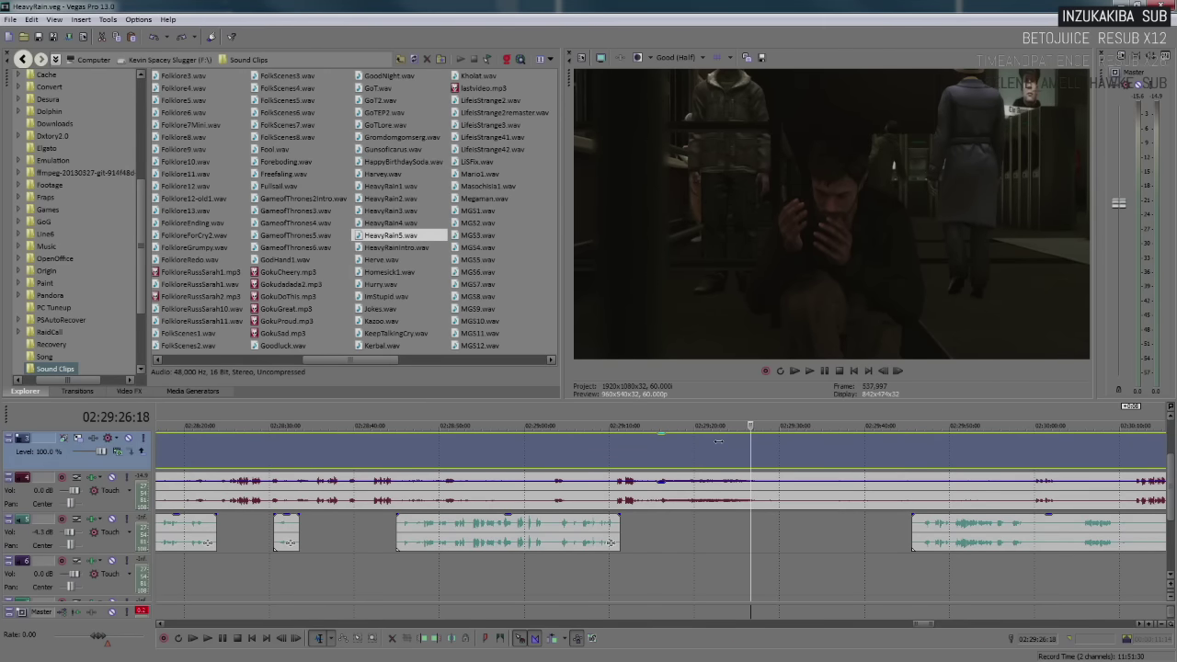
pyautogui.hotkey('ctrl', 'v')
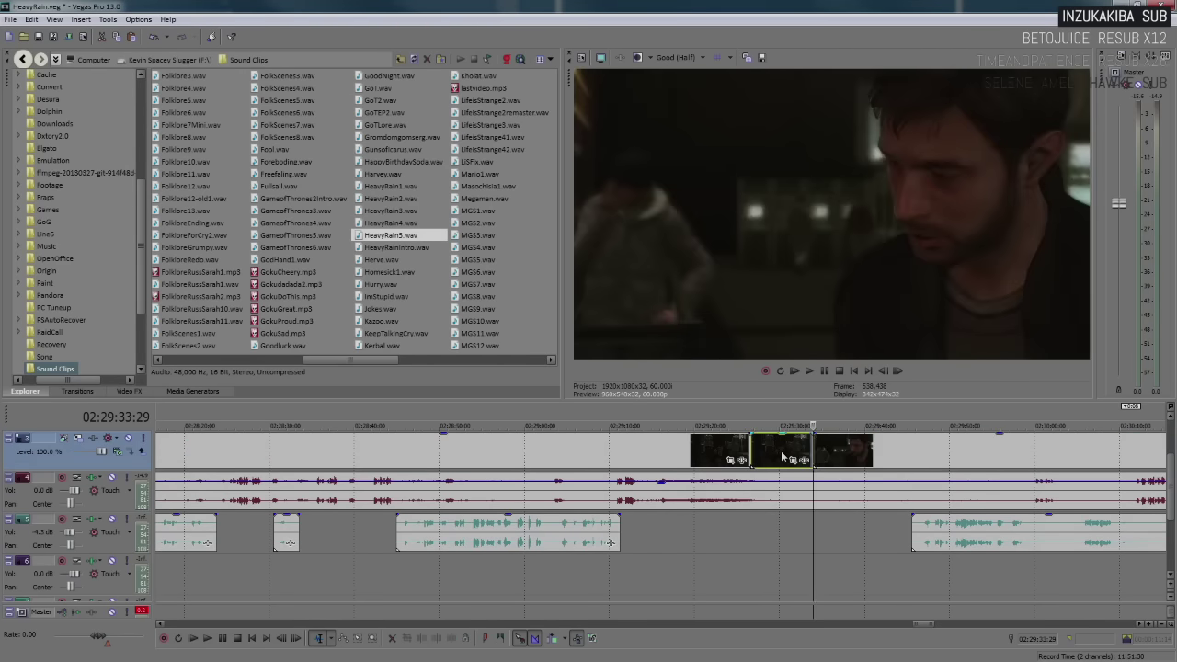
pyautogui.click(781, 451)
pyautogui.hotkey('ctrl', 'z')
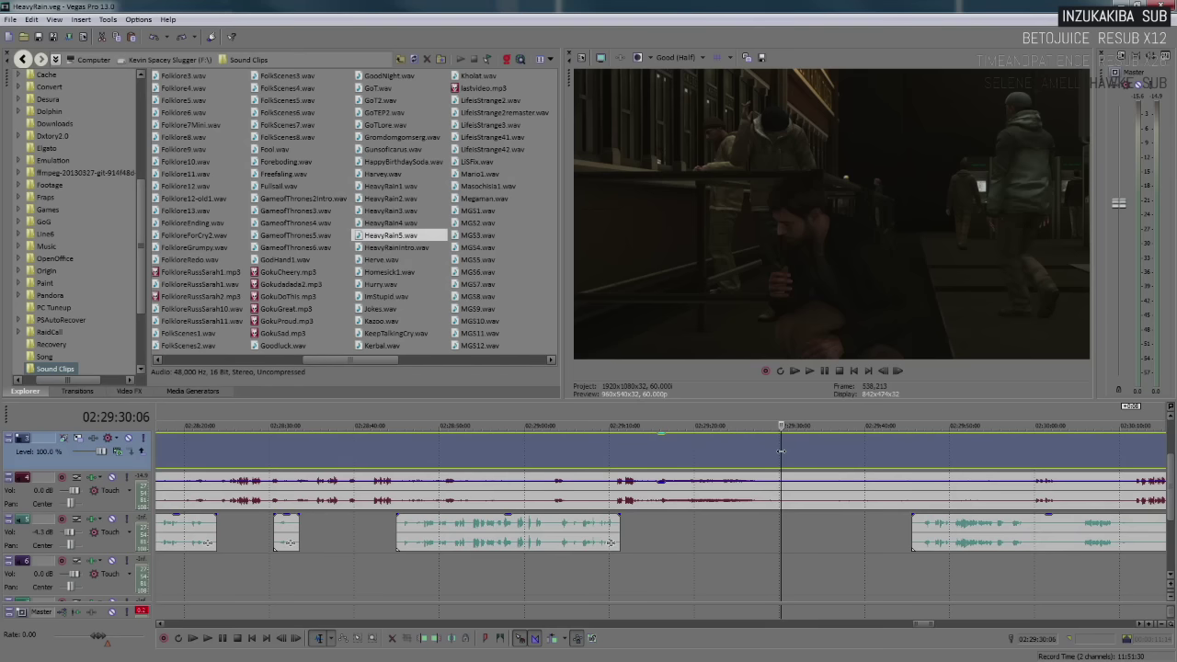
# Paste the copied crouching-man shot on the video track directly after the fourth station piece of the montage
pyautogui.scroll(-5, 781, 451)
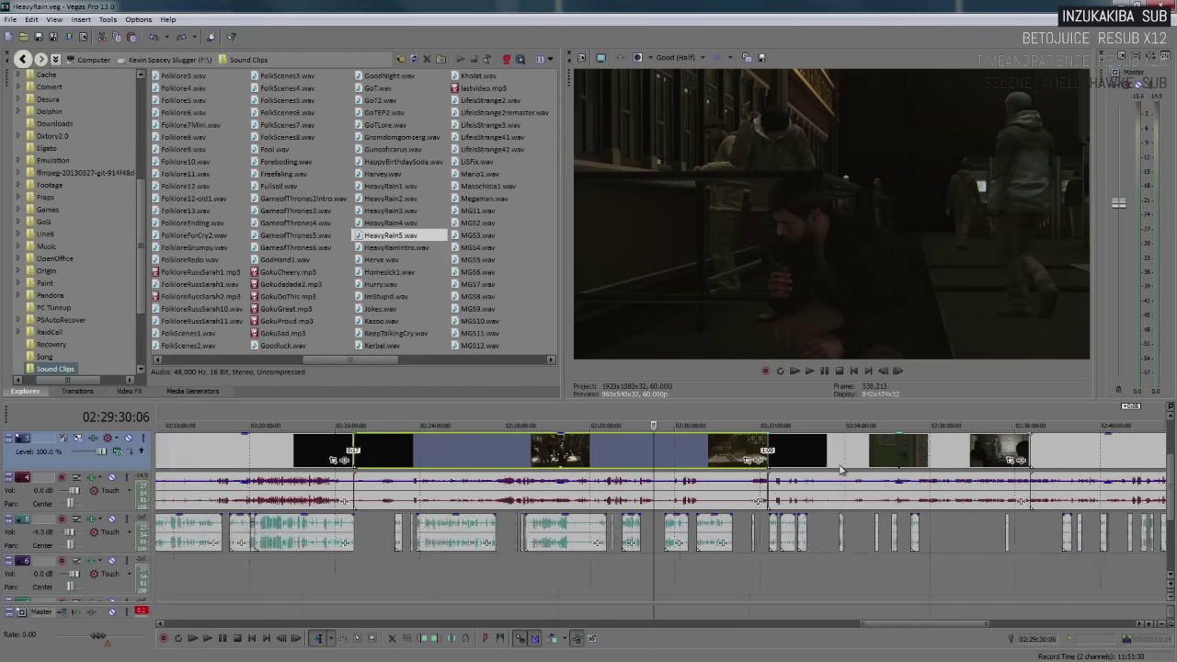
pyautogui.scroll(-4, 839, 469)
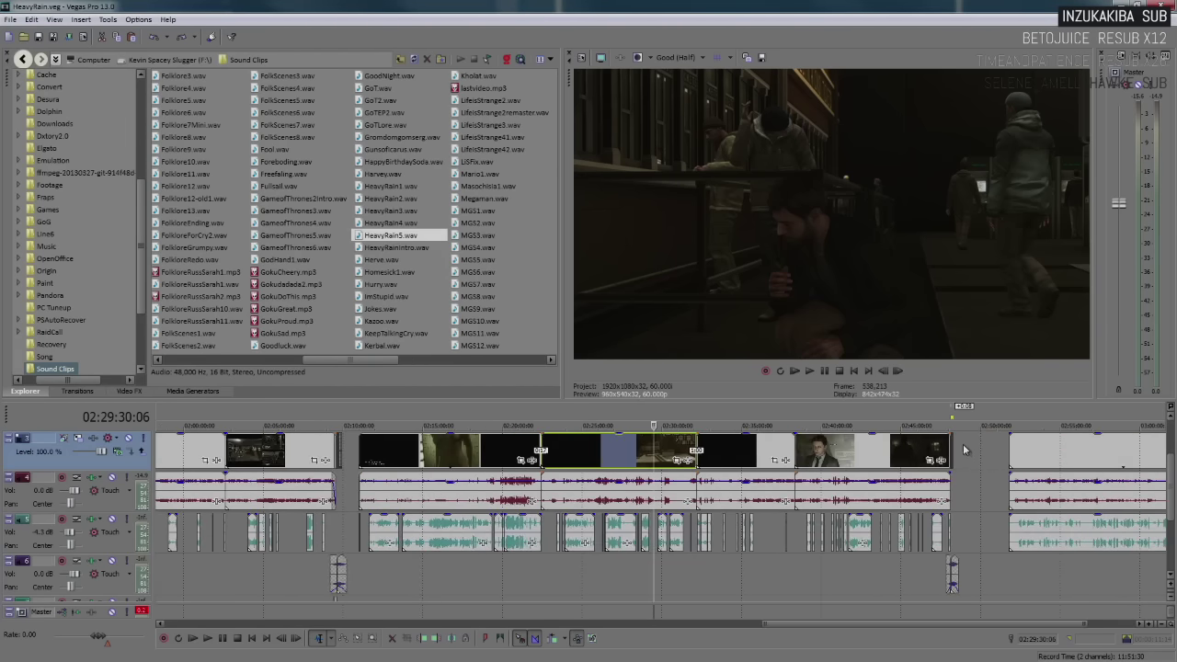
pyautogui.click(965, 450)
pyautogui.scroll(8, 661, 460)
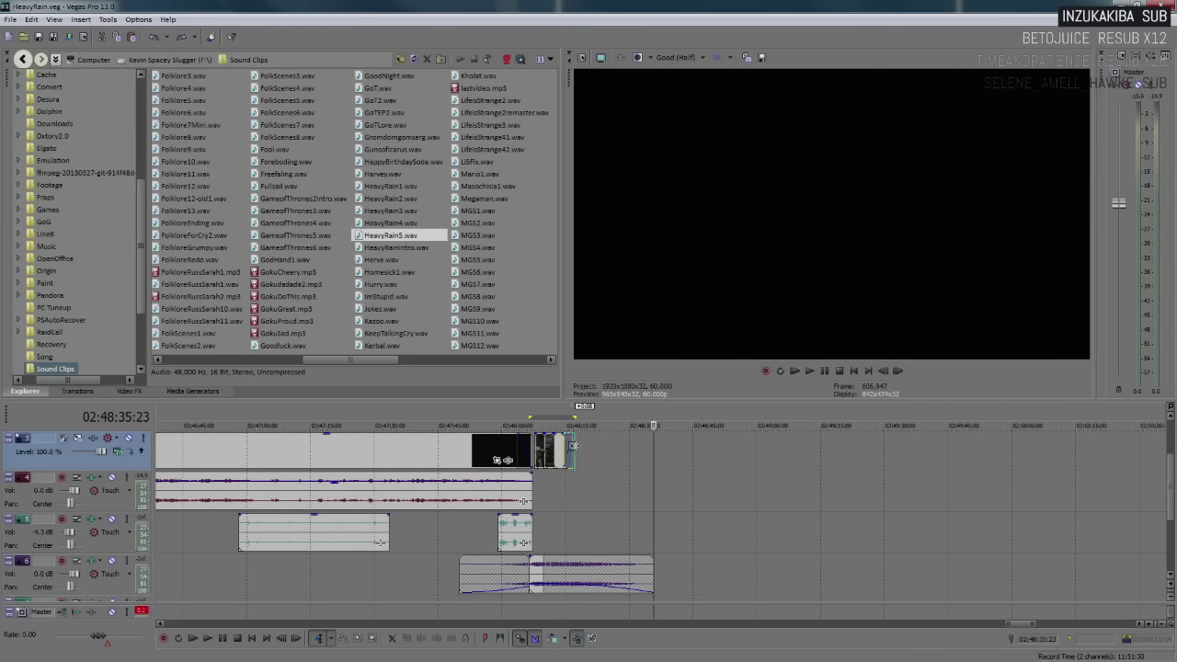
pyautogui.scroll(5, 736, 478)
pyautogui.scroll(-3, 556, 476)
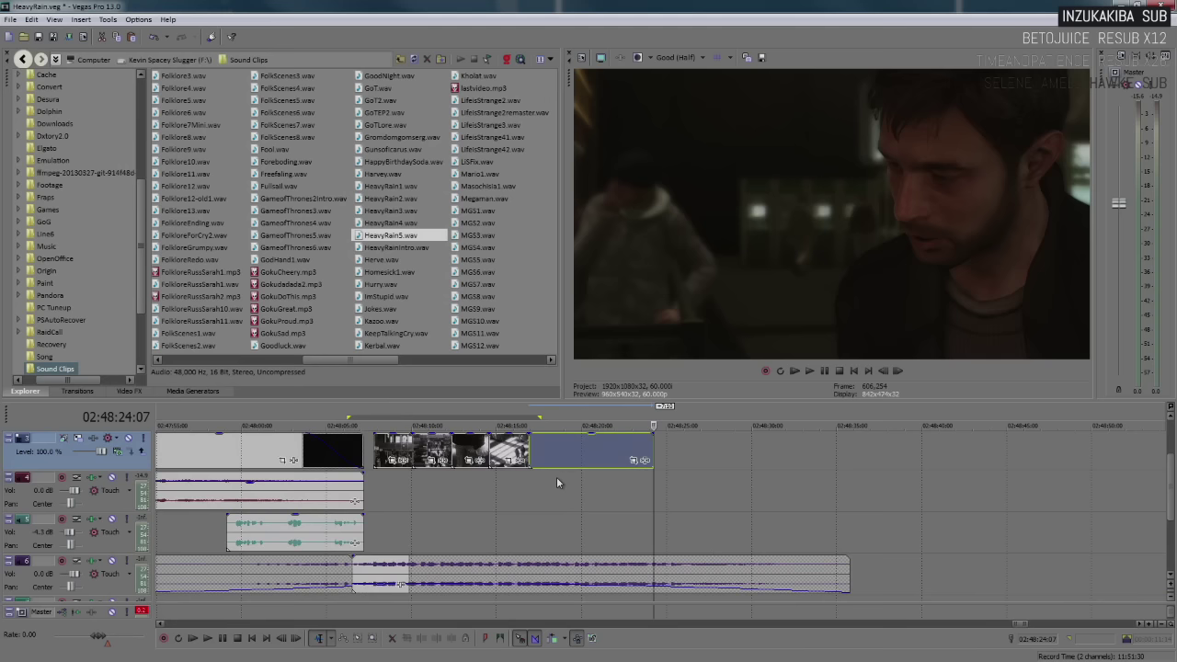
# Play the cut from the fourth station piece into the pasted shot, and move that shot about 10 seconds later
pyautogui.click(508, 482)
pyautogui.press('space')
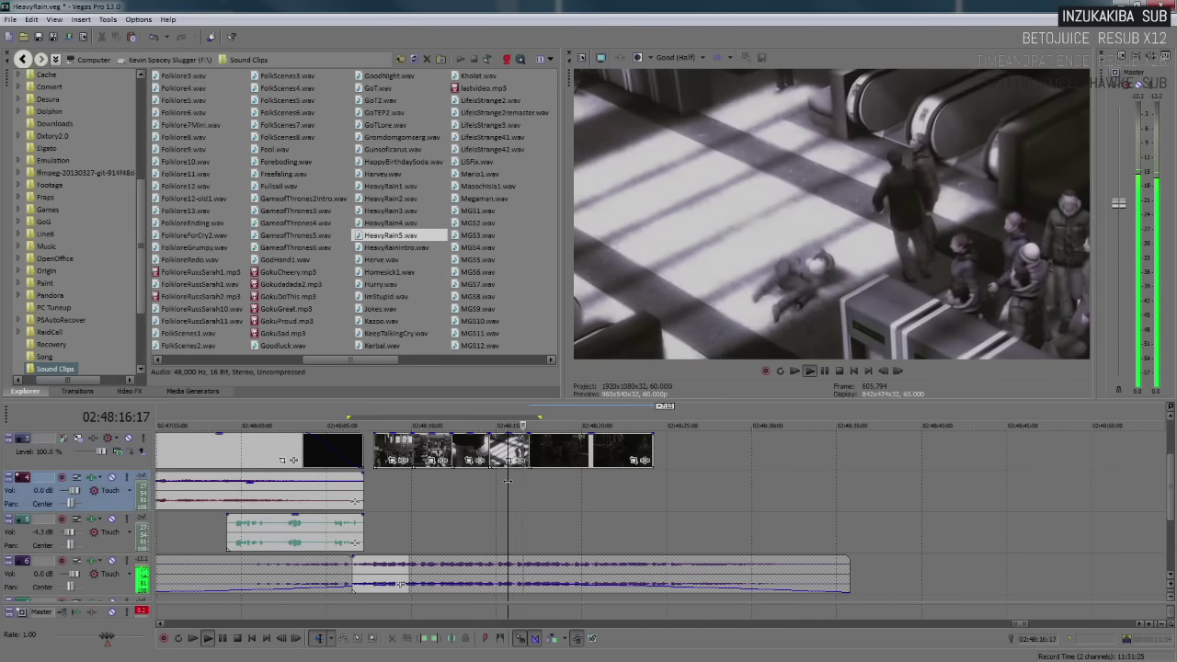
pyautogui.press('space')
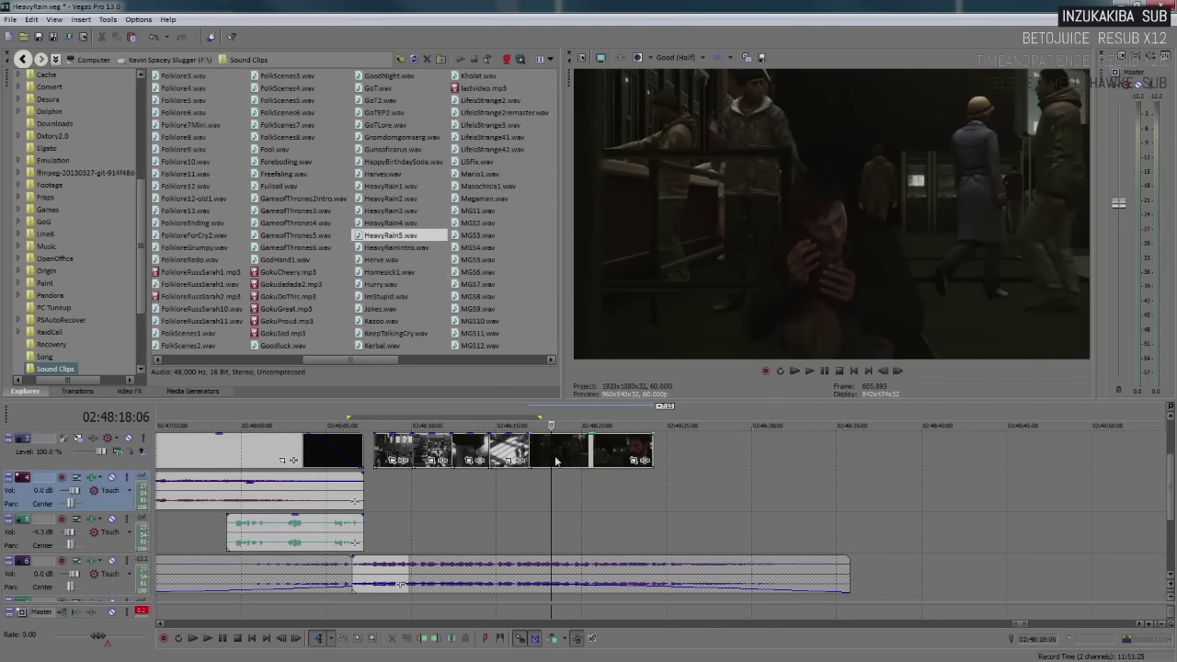
pyautogui.moveTo(588, 453); pyautogui.dragTo(760, 457)
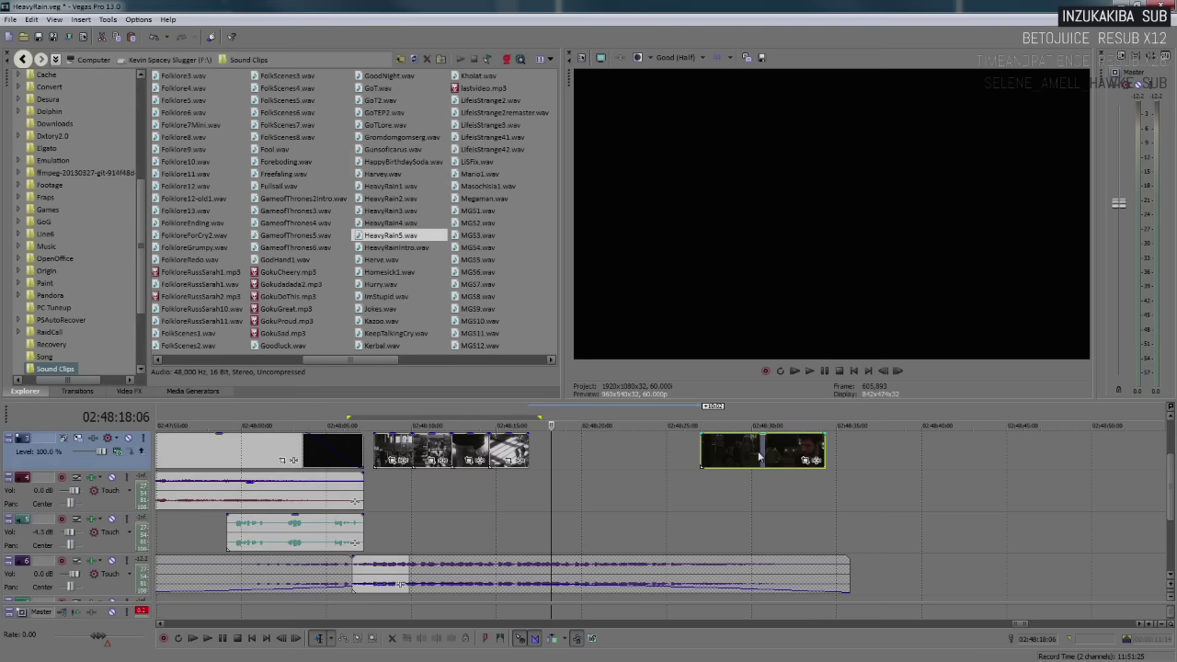
pyautogui.click(518, 451)
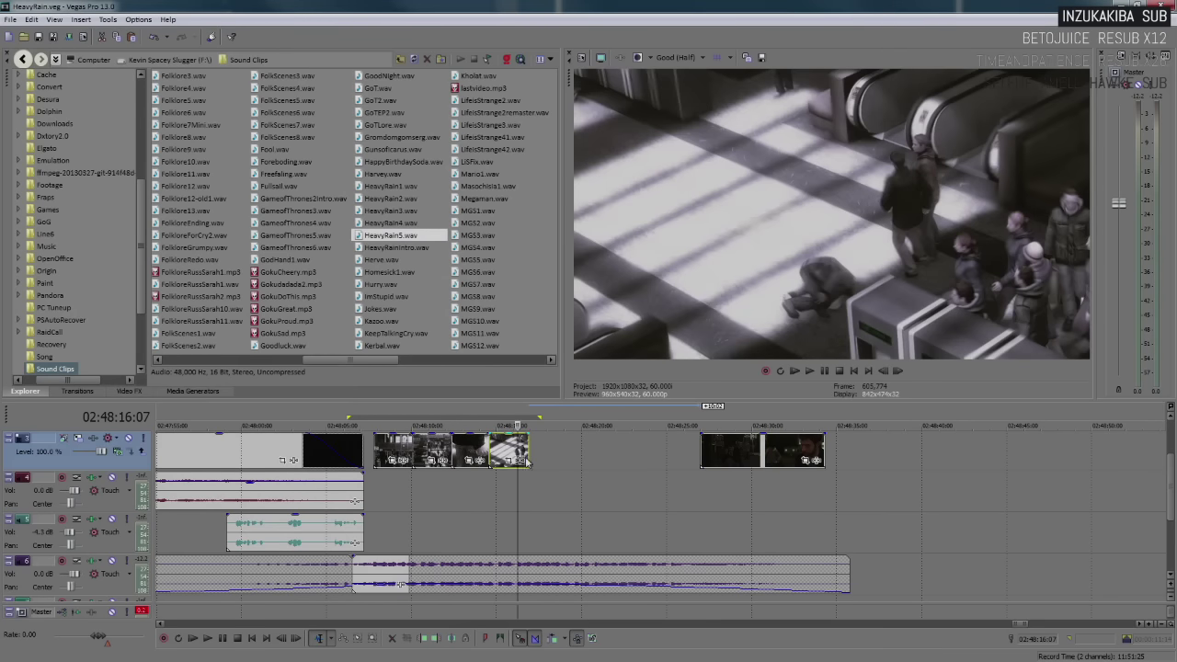
pyautogui.click(737, 454)
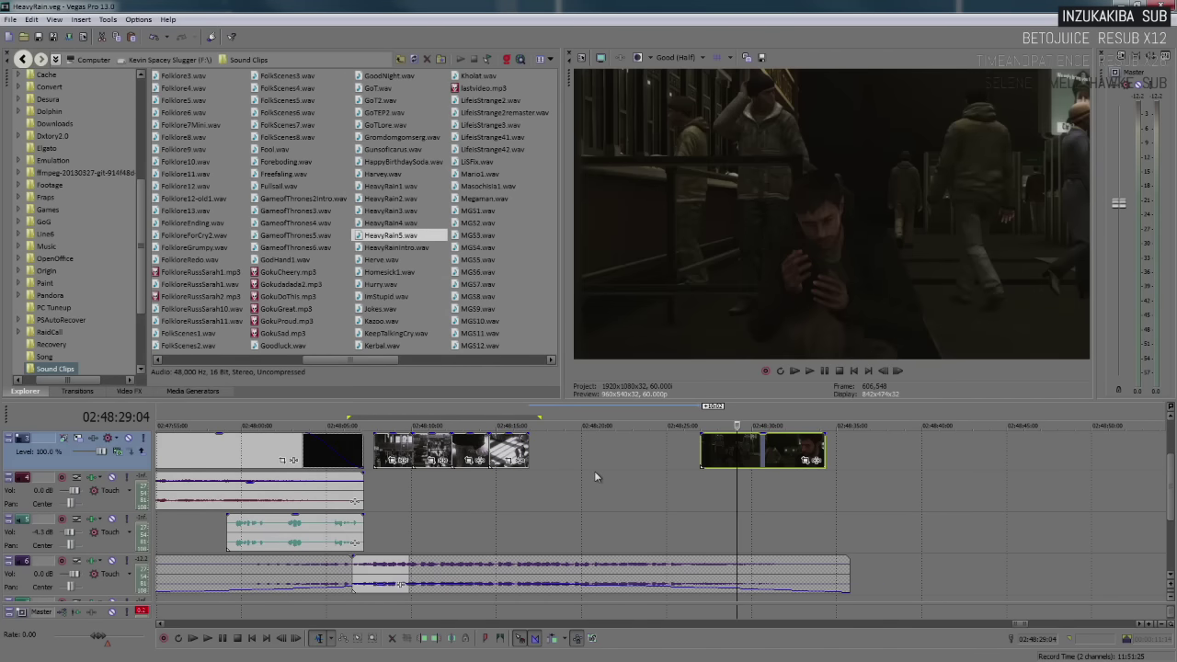
# Search the earlier station footage on the video track, around 02:26 to 02:28:05, for a shot to fill the gap
pyautogui.scroll(-5, 594, 471)
pyautogui.scroll(-4, 541, 481)
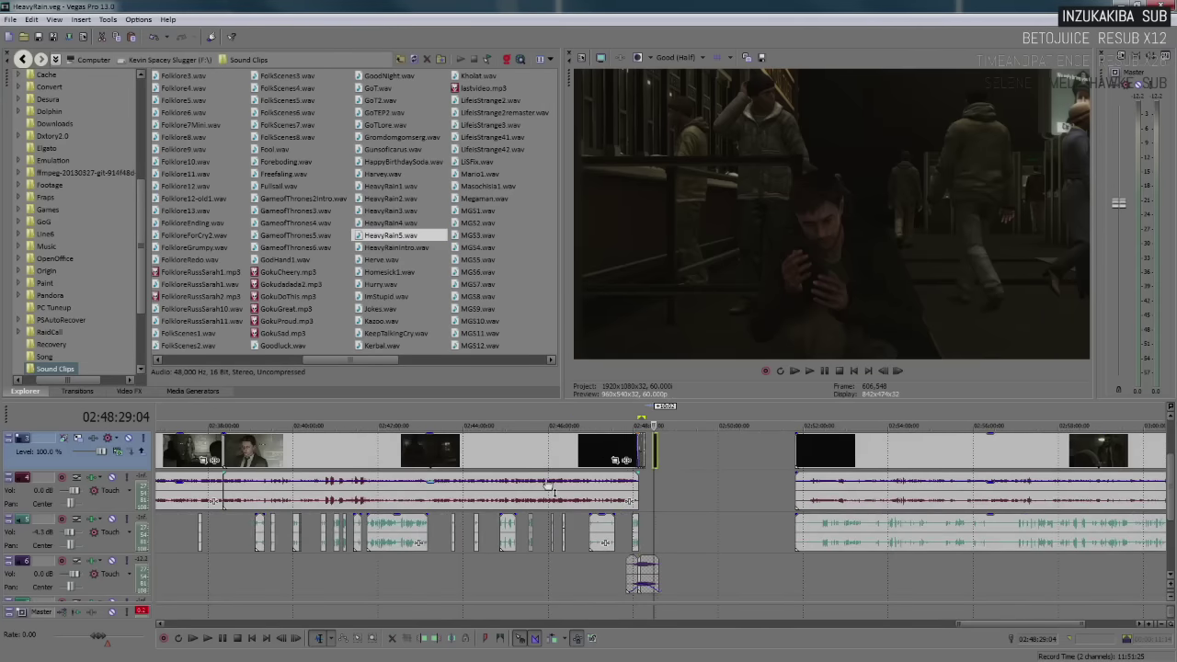
pyautogui.scroll(-2, 366, 479)
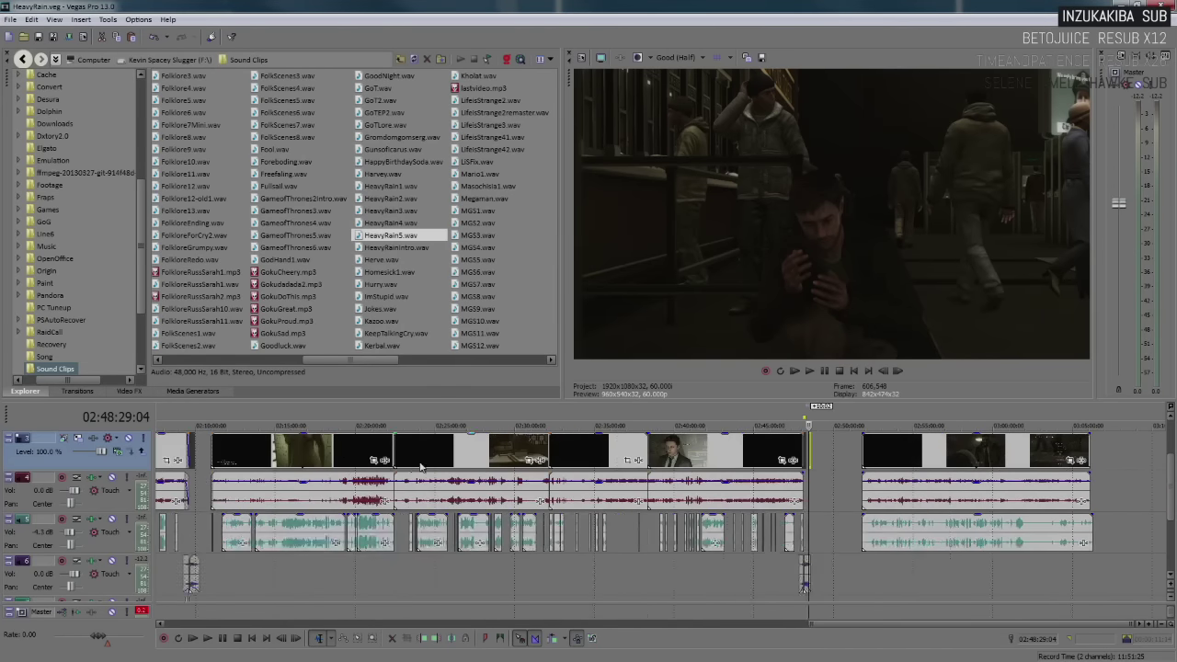
pyautogui.click(462, 457)
pyautogui.scroll(5, 614, 471)
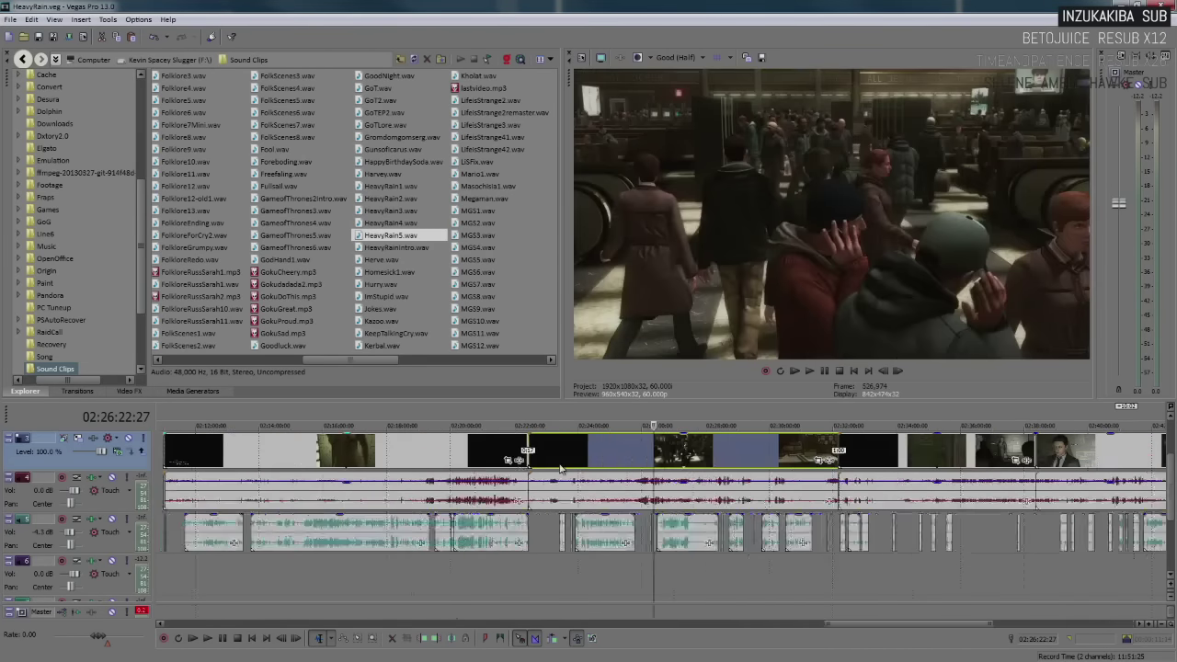
pyautogui.click(711, 450)
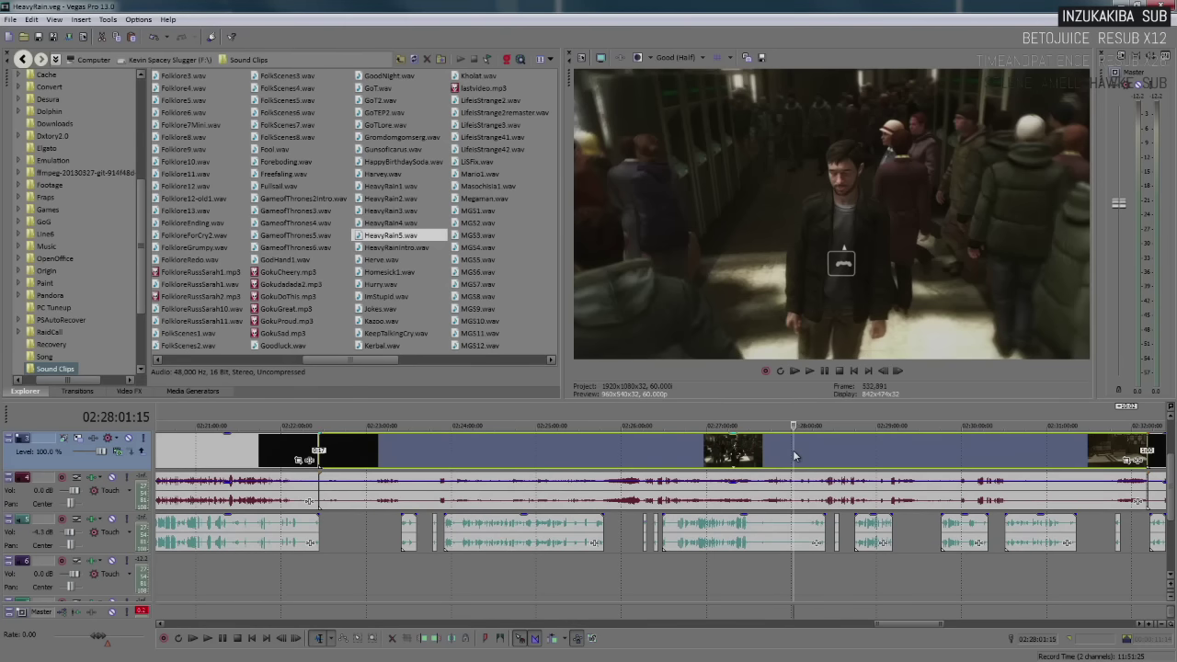
pyautogui.click(808, 451)
pyautogui.scroll(3, 749, 462)
pyautogui.press('space')
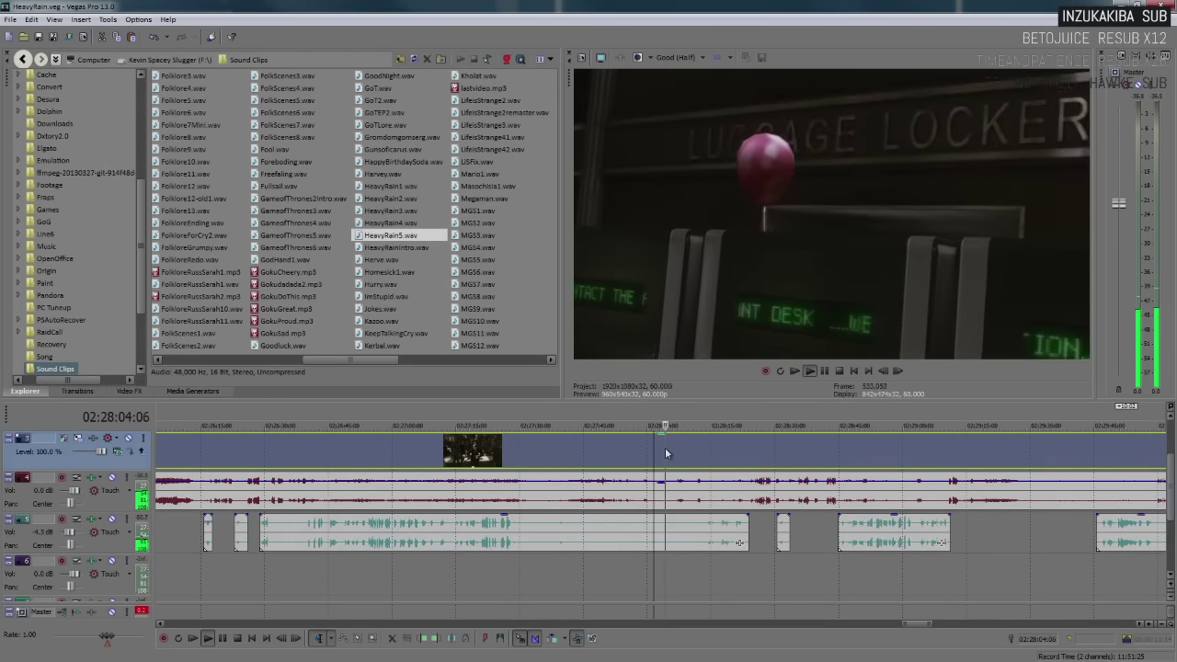
pyautogui.press('Return')
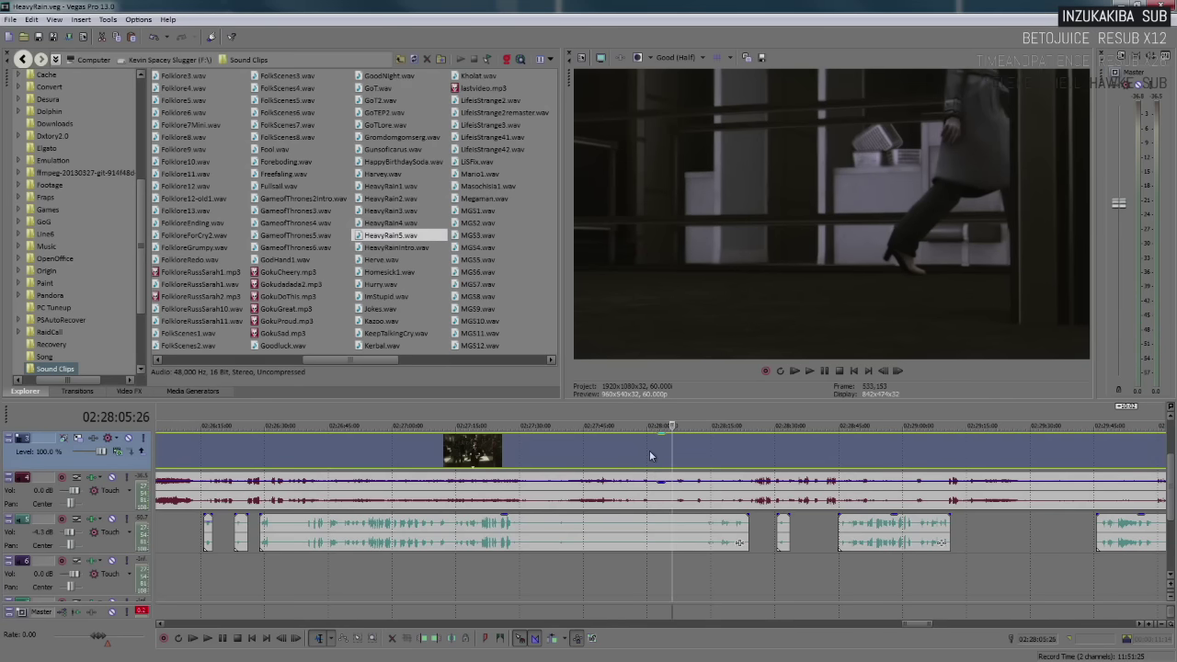
# Copy the luggage locker shot between 02:28:02:03 and 02:28:09:26 by splitting it out, and undo the splits in the source clip
pyautogui.click(632, 451)
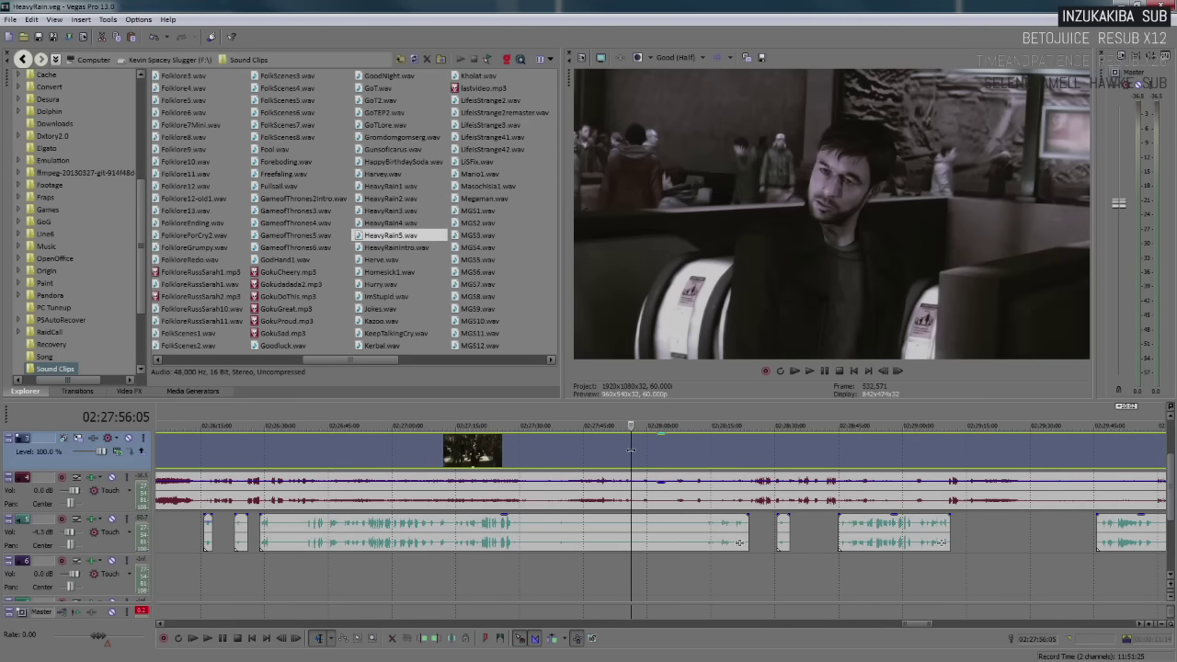
pyautogui.press('space')
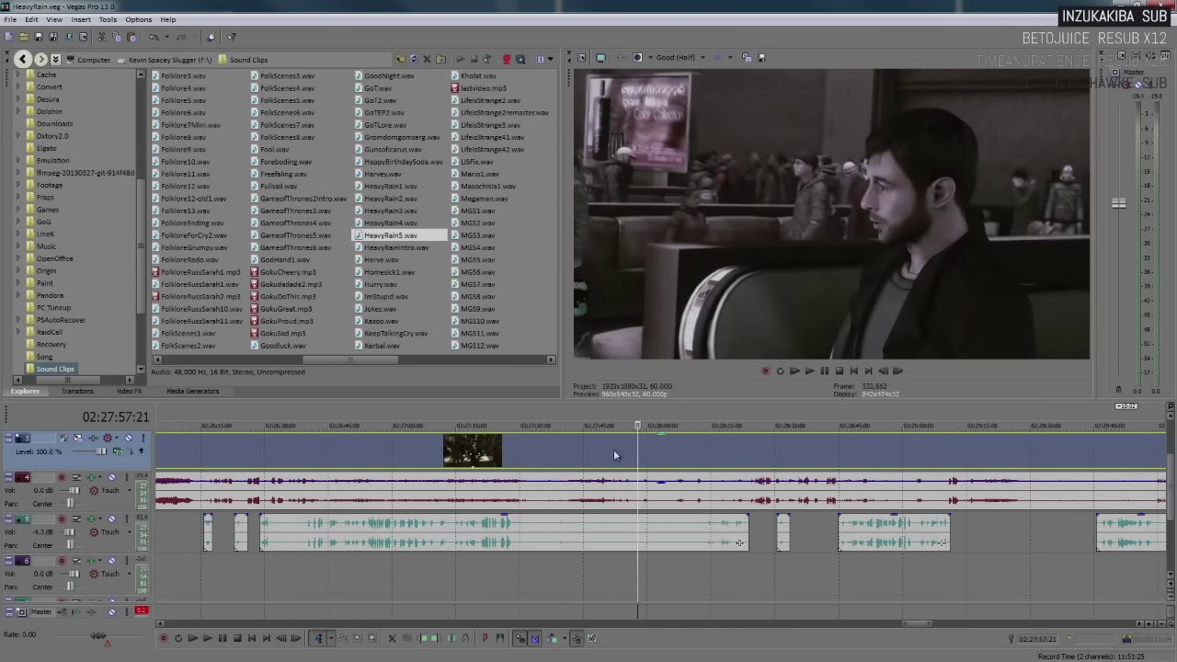
pyautogui.click(614, 455)
pyautogui.press('space')
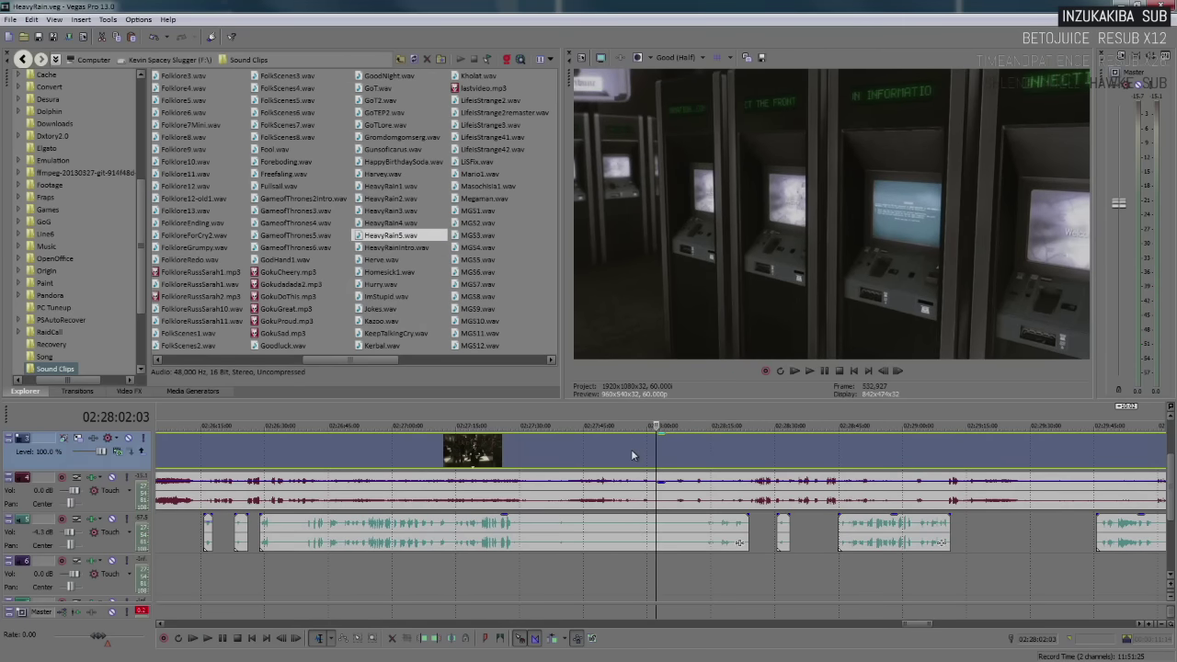
pyautogui.hotkey('alt', '[')
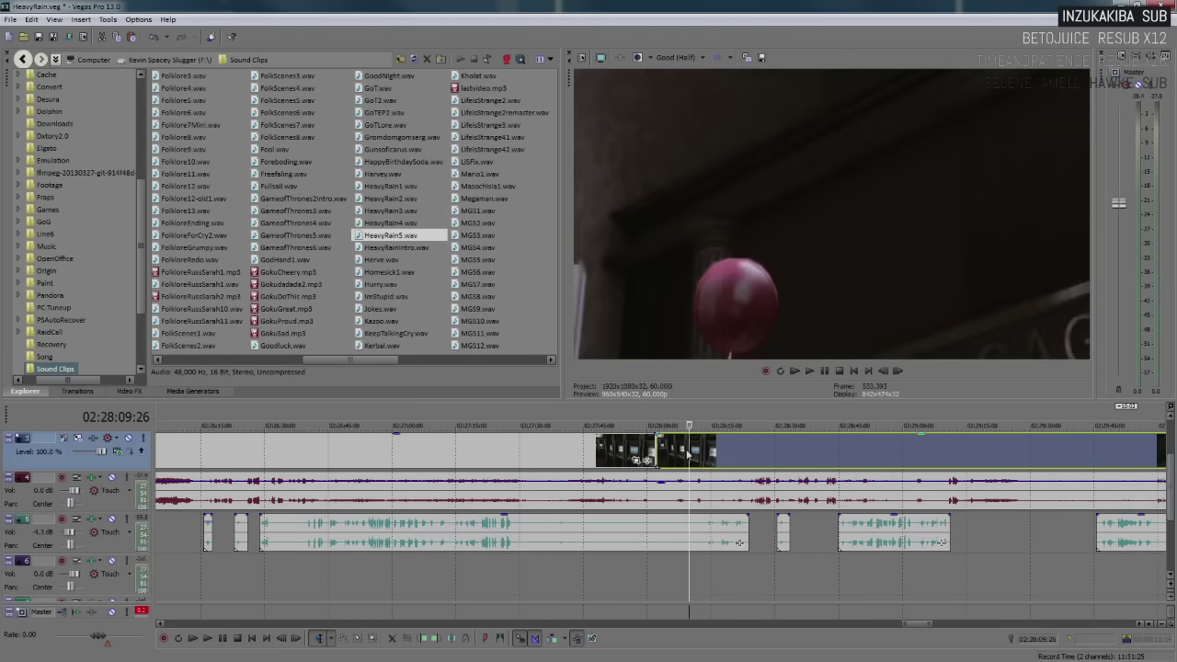
pyautogui.click(671, 445)
pyautogui.hotkey('ctrl', 'z')
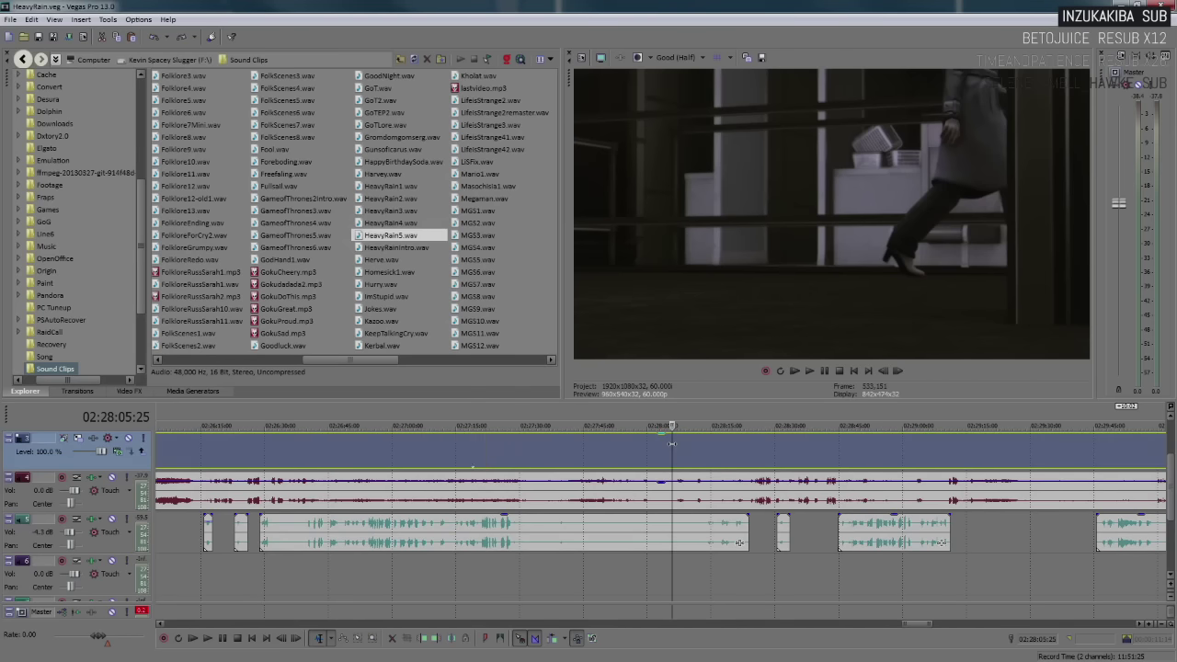
# Paste the copied locker shot at 02:48:16:26, directly after the fourth station piece
pyautogui.scroll(-5, 754, 487)
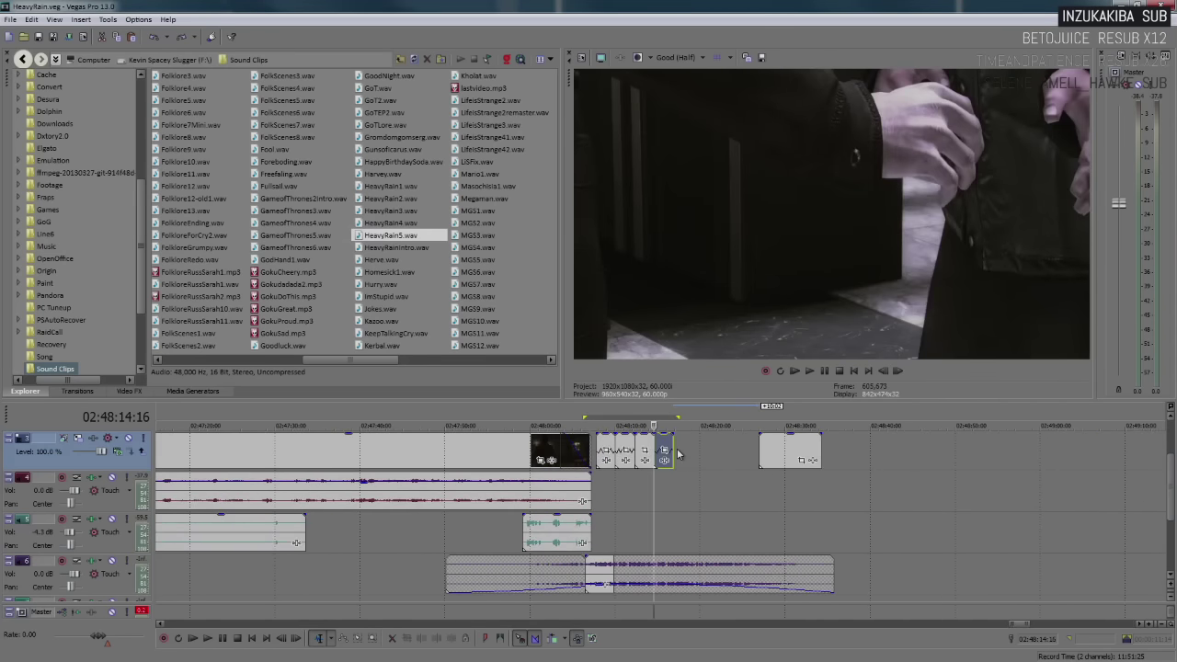
pyautogui.click(678, 454)
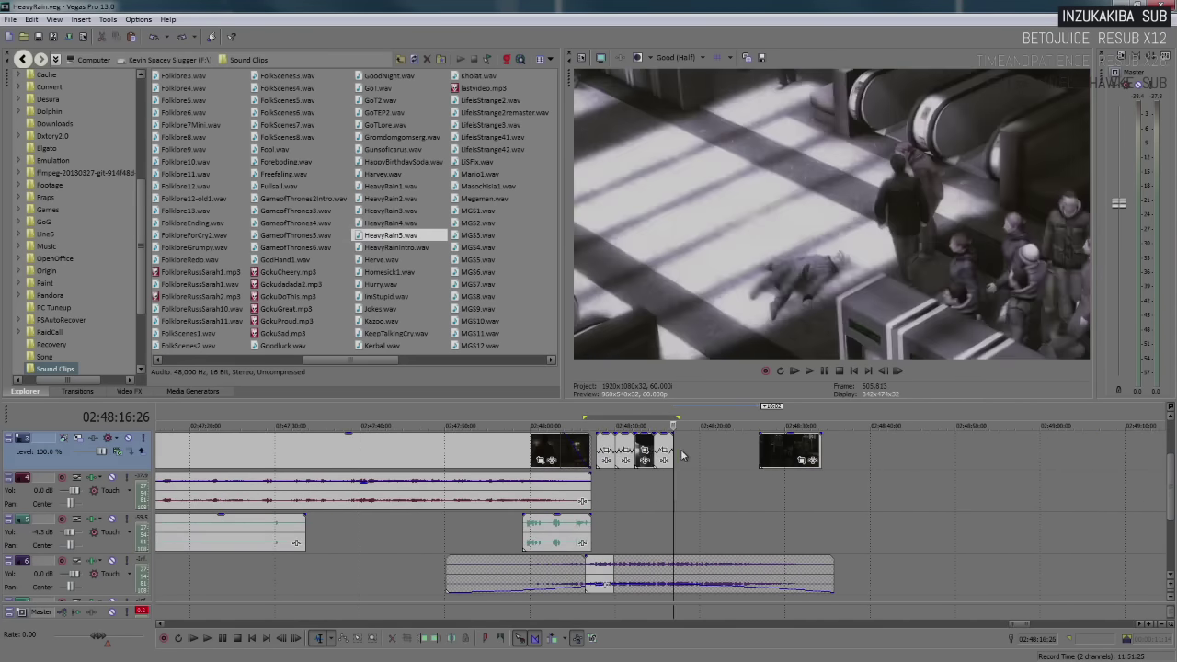
pyautogui.click(741, 451)
pyautogui.scroll(3, 741, 451)
# Play the locker shot against the music and trim its end back to 02:48:19:04
pyautogui.click(455, 450)
pyautogui.press('space')
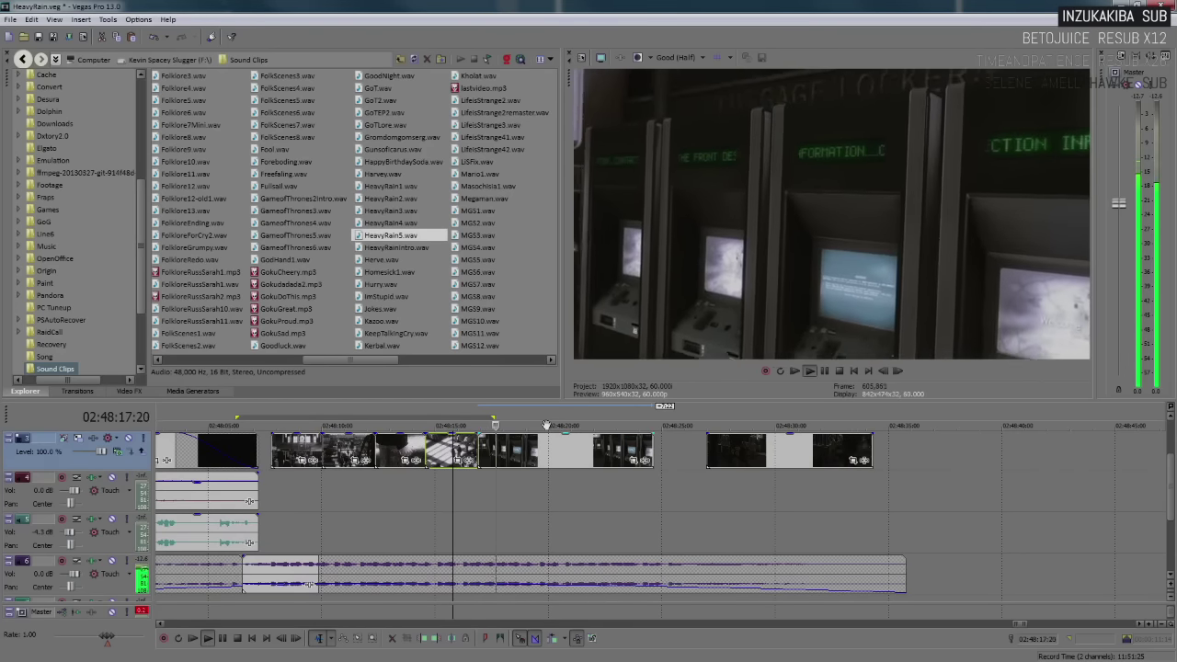
pyautogui.press('Return')
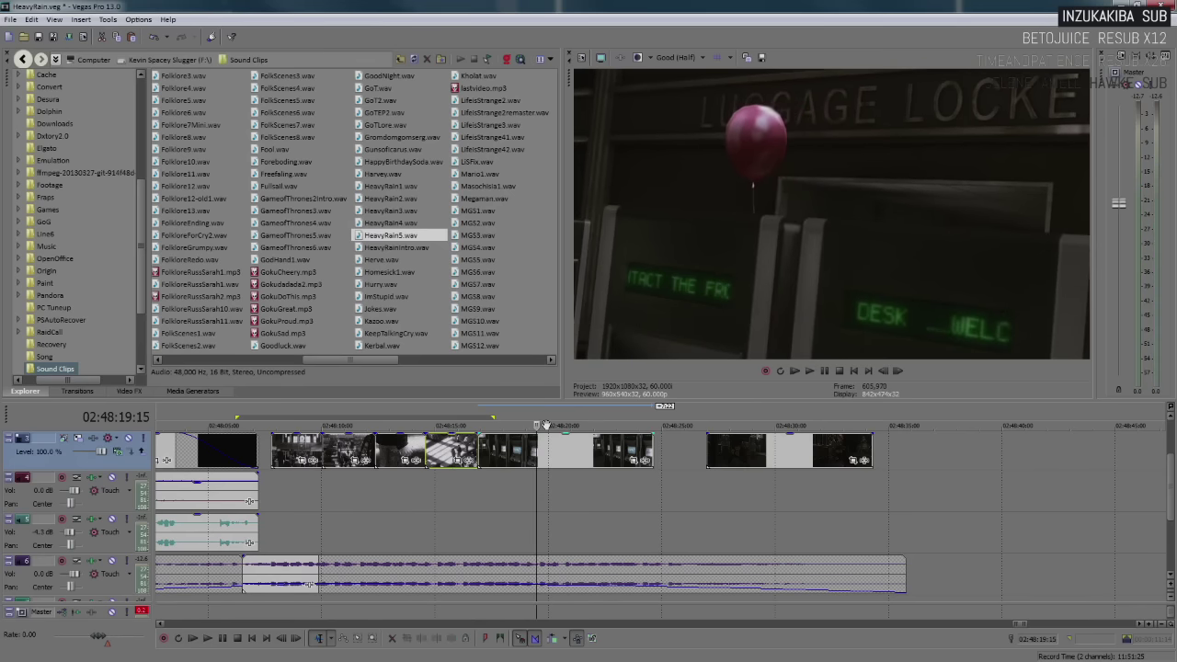
pyautogui.click(480, 451)
pyautogui.press('space')
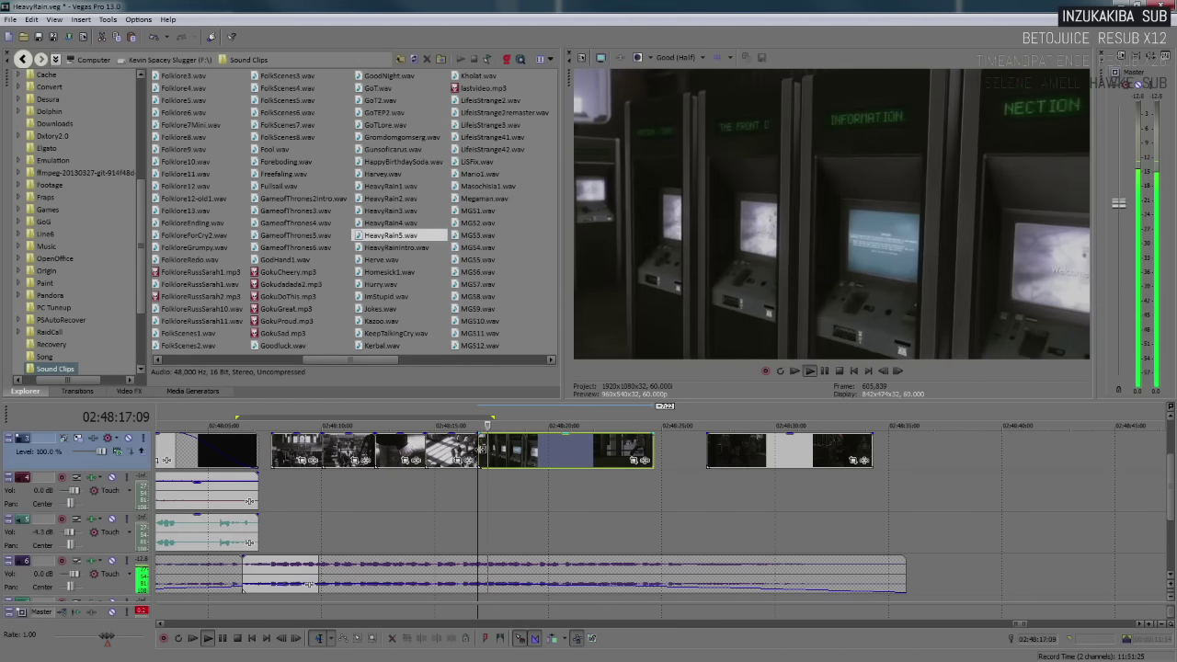
pyautogui.press('Return')
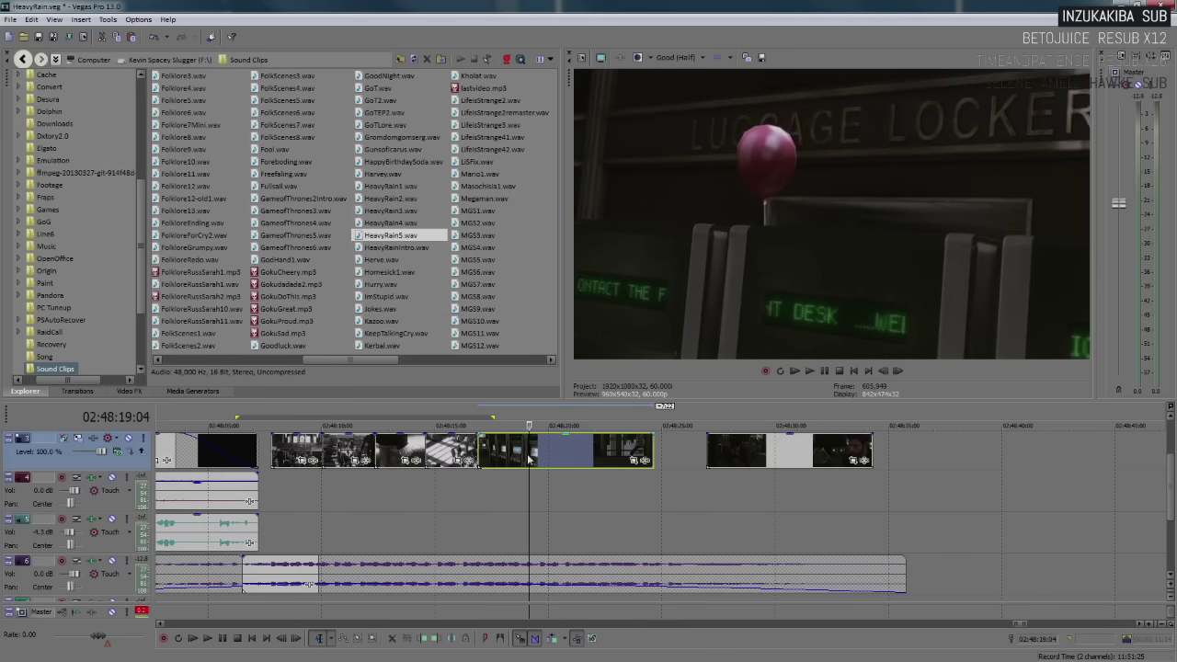
pyautogui.moveTo(650, 449); pyautogui.dragTo(530, 451)
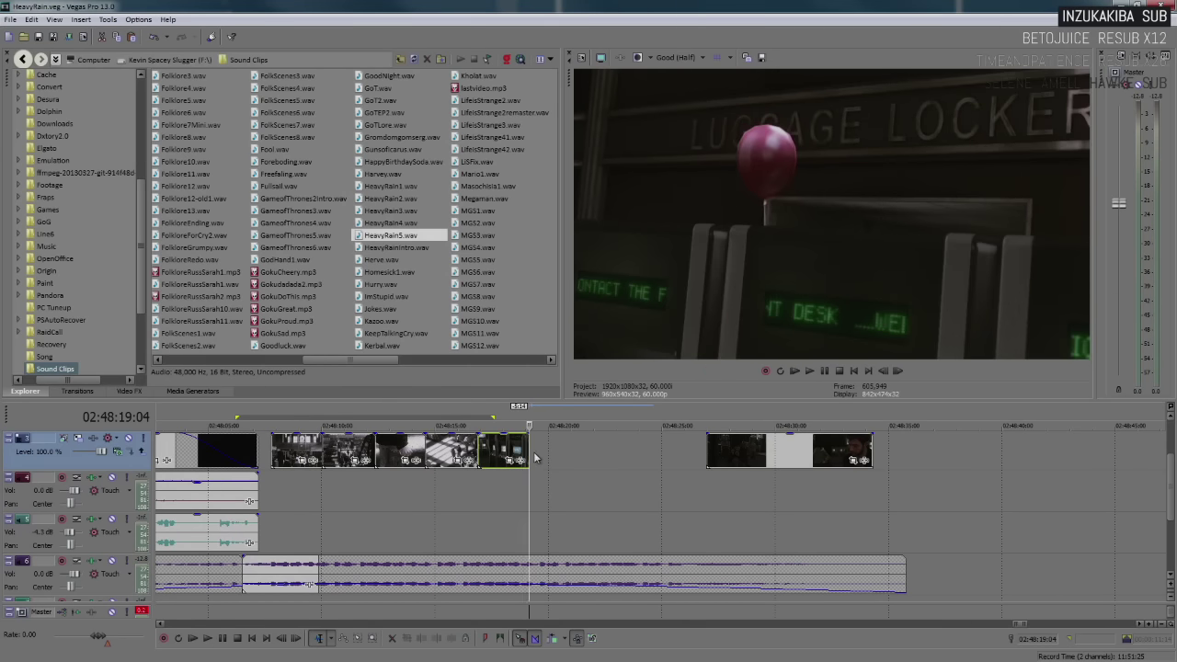
pyautogui.scroll(-5, 685, 460)
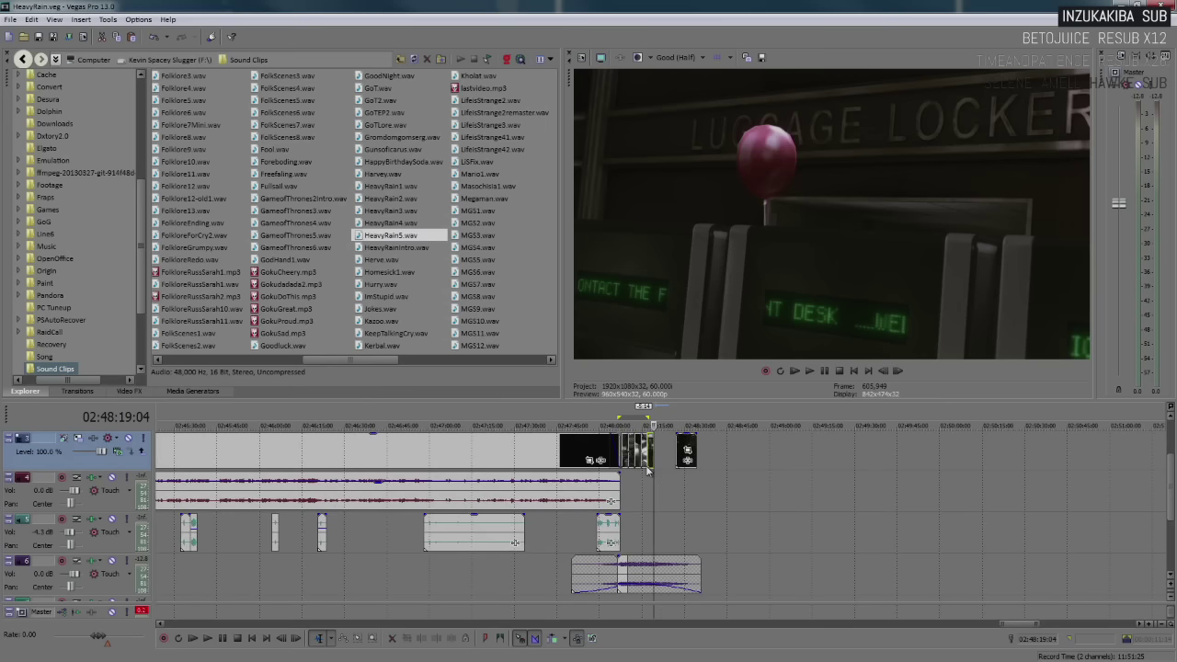
# Review the earlier station footage around the luggage locker scene, playing it from 02:28:06 on the video track
pyautogui.scroll(-3, 476, 460)
pyautogui.scroll(-3, 457, 460)
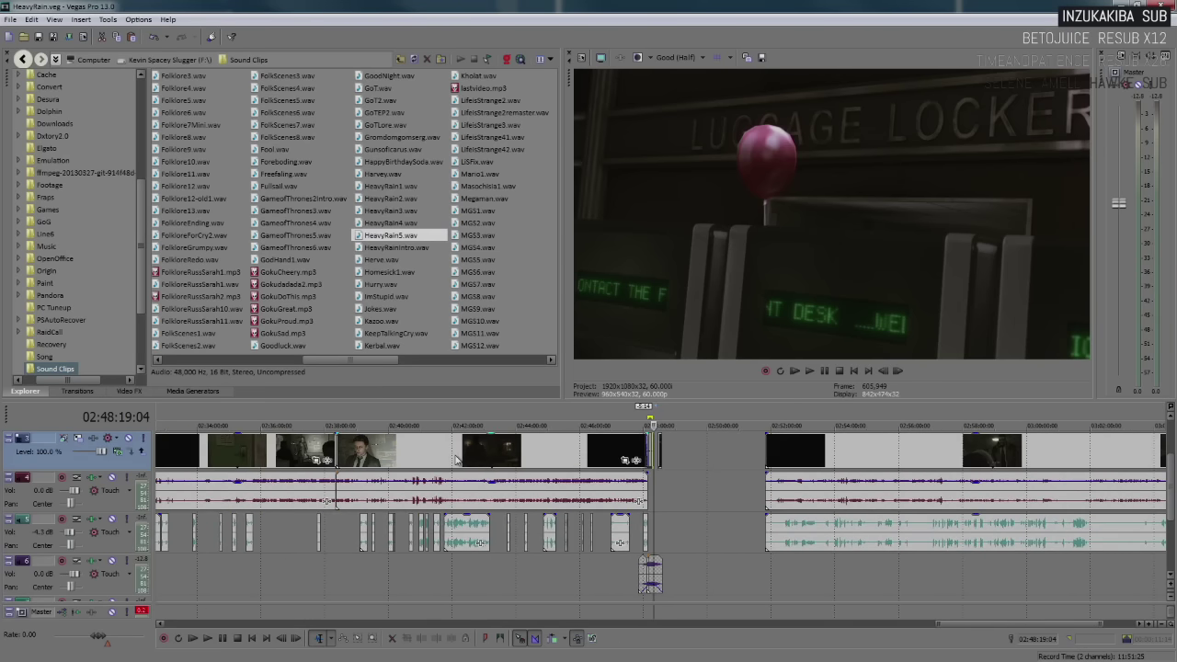
pyautogui.scroll(-2, 340, 450)
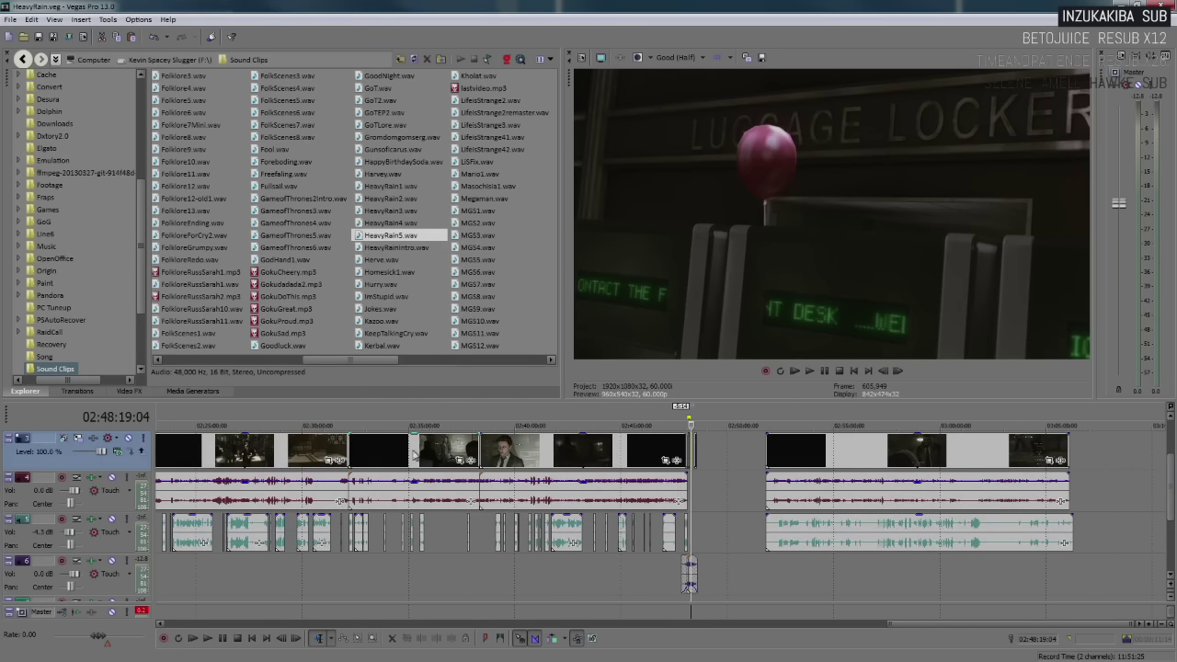
pyautogui.click(293, 460)
pyautogui.click(257, 459)
pyautogui.scroll(4, 593, 485)
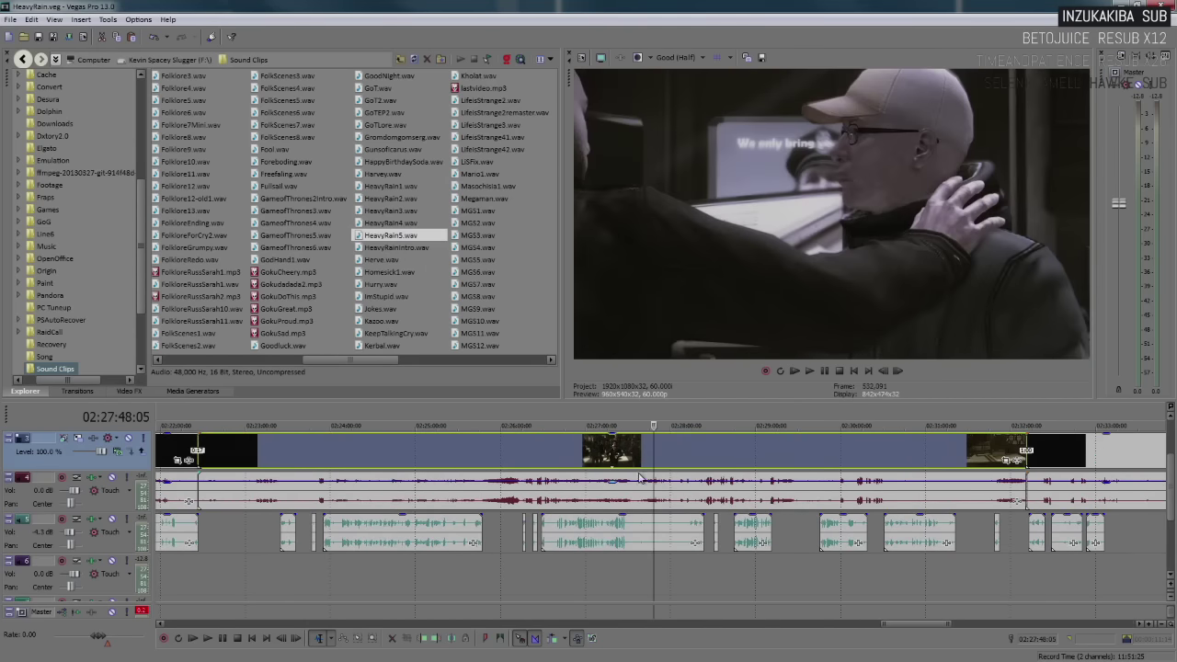
pyautogui.scroll(3, 640, 477)
pyautogui.click(743, 467)
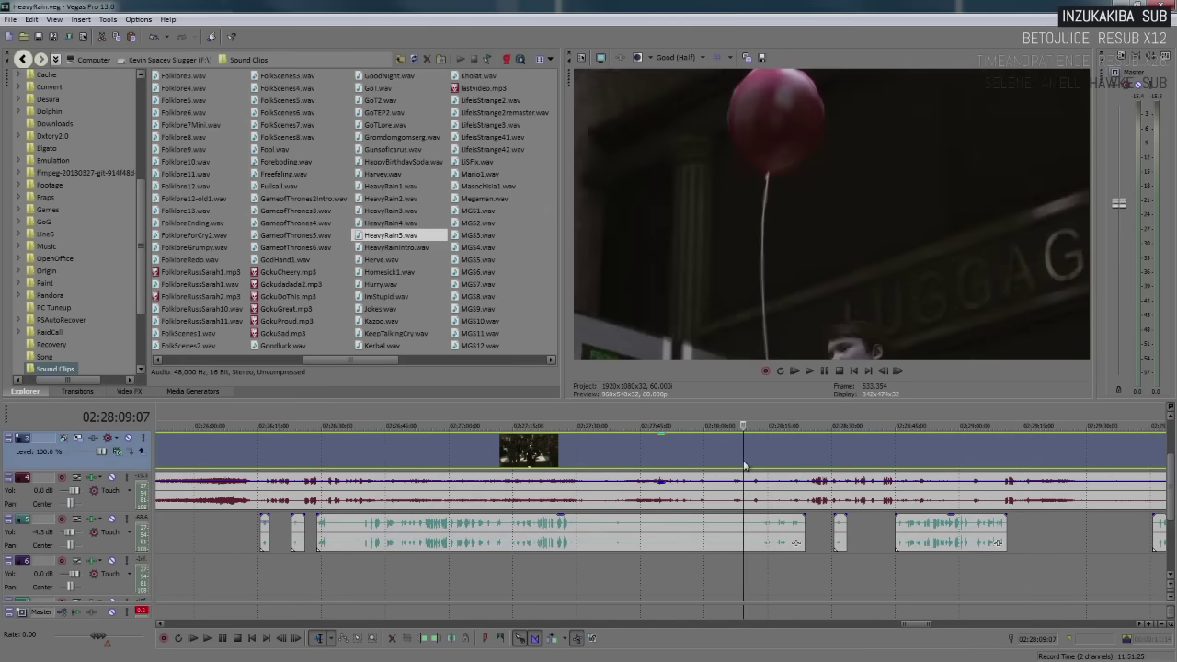
pyautogui.click(732, 465)
pyautogui.press('space')
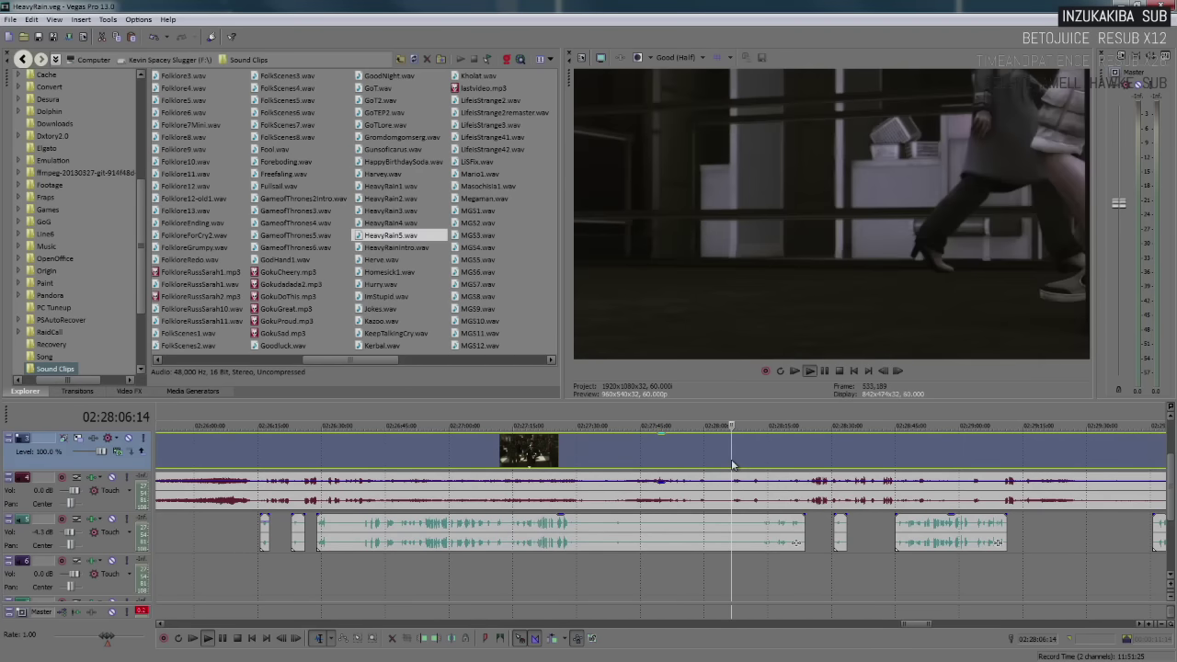
pyautogui.scroll(-1, 731, 461)
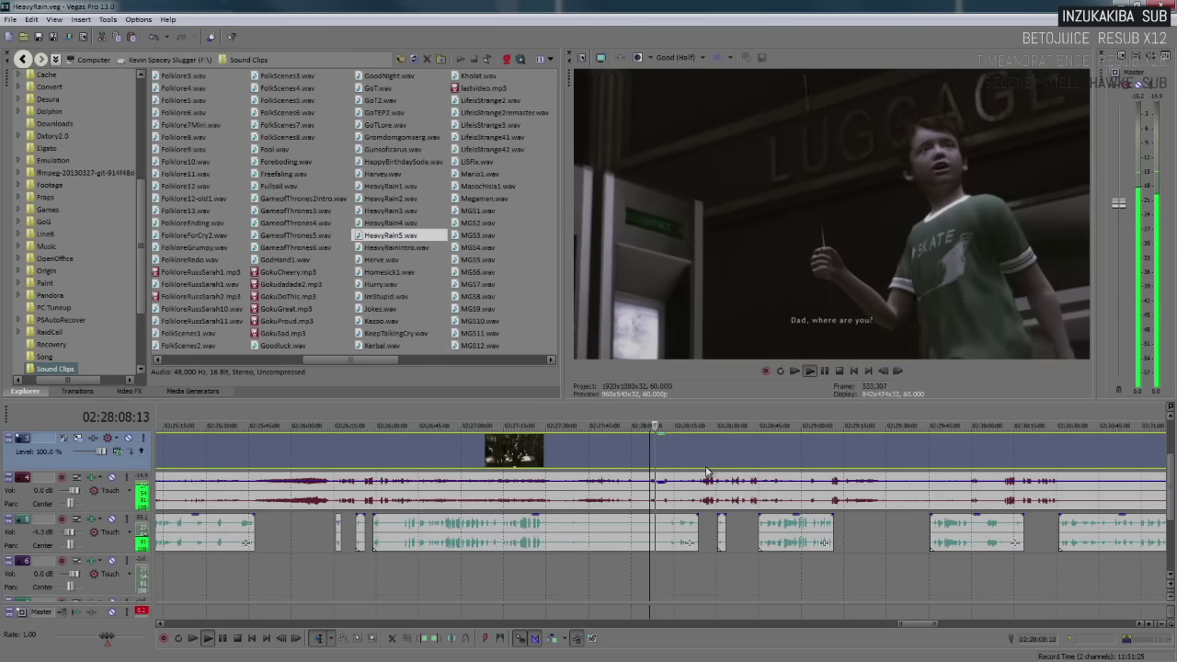
pyautogui.scroll(1, 732, 464)
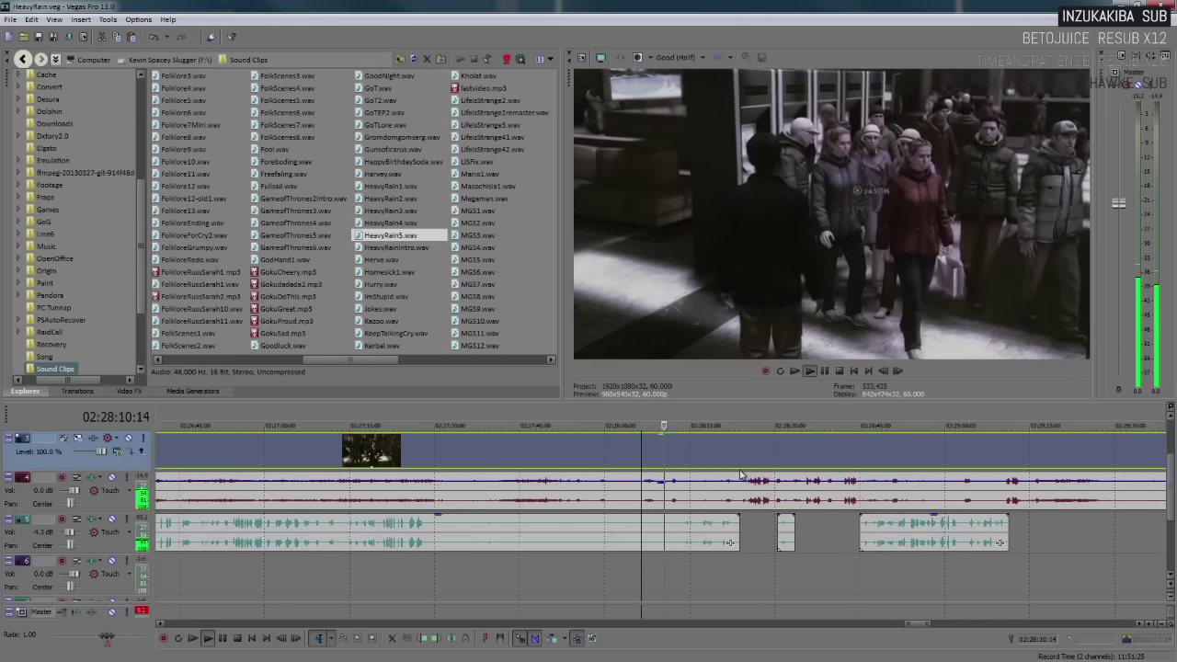
# Scan the station footage from 02:28:27 to 02:29:12 for the next montage shot
pyautogui.press('space')
pyautogui.click(759, 458)
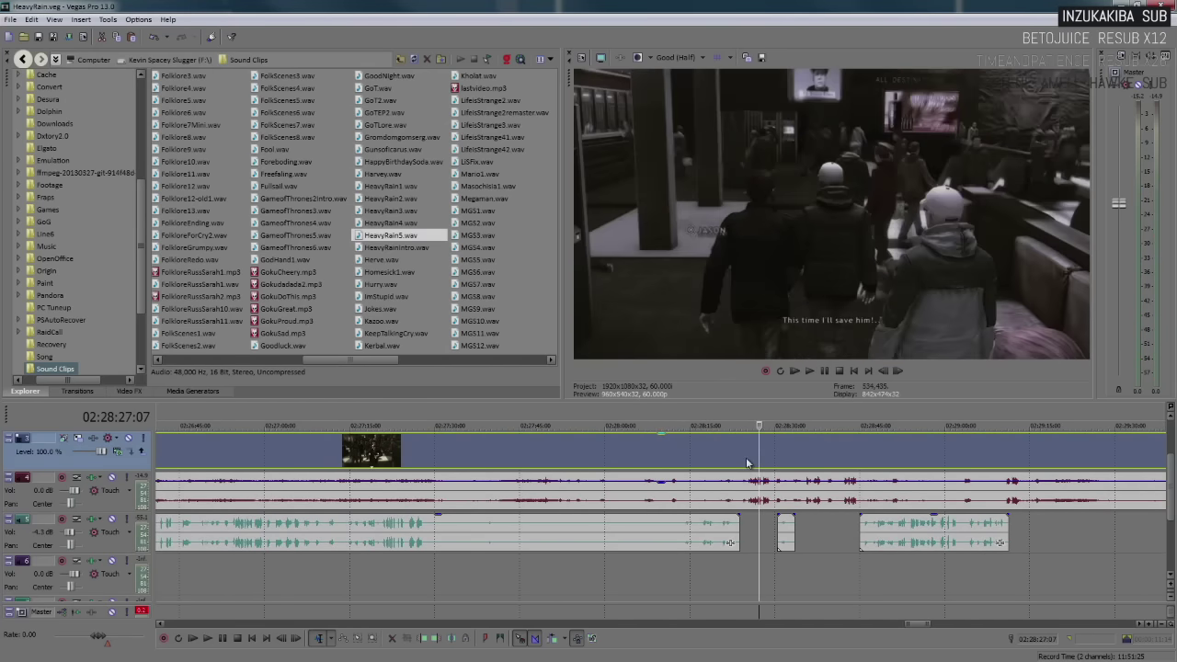
pyautogui.click(746, 457)
pyautogui.click(799, 466)
pyautogui.click(858, 452)
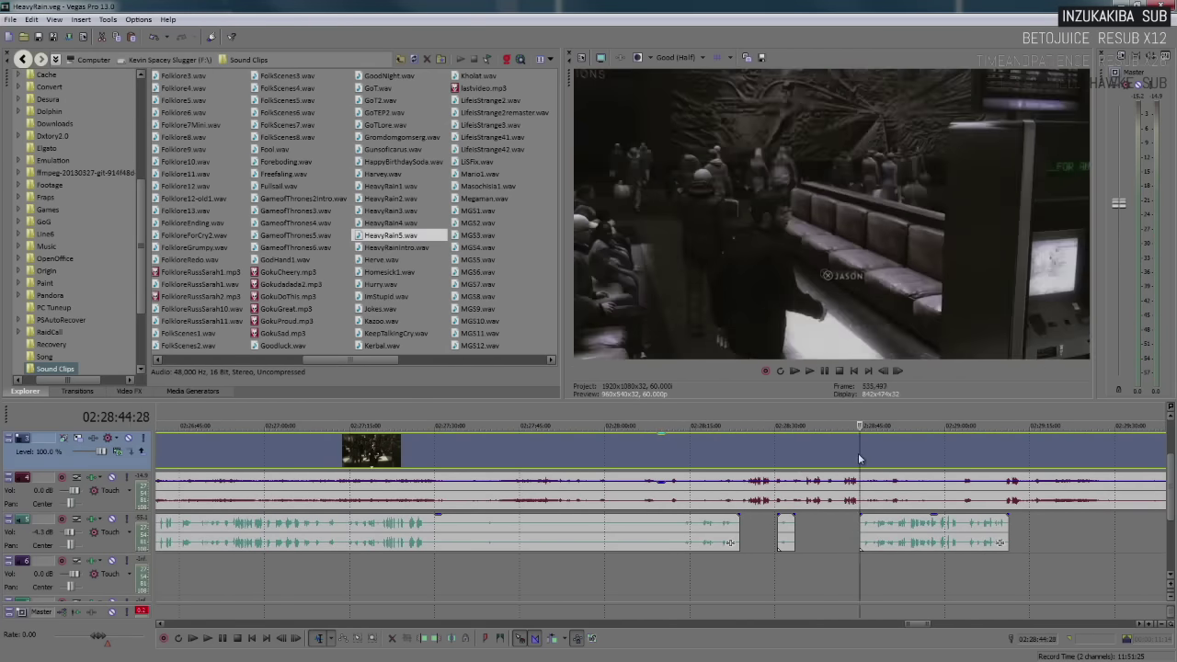
pyautogui.click(916, 450)
pyautogui.click(975, 450)
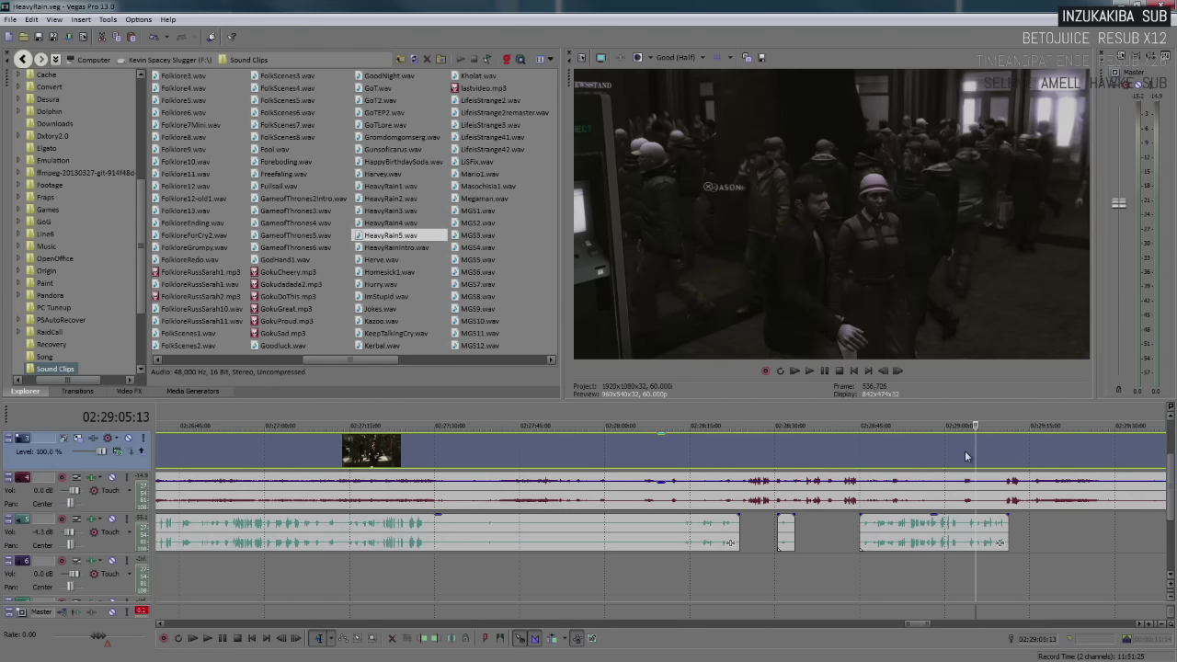
pyautogui.click(964, 451)
pyautogui.click(992, 453)
pyautogui.click(1013, 452)
pyautogui.press('Up')
pyautogui.press('Up')
pyautogui.press('Up')
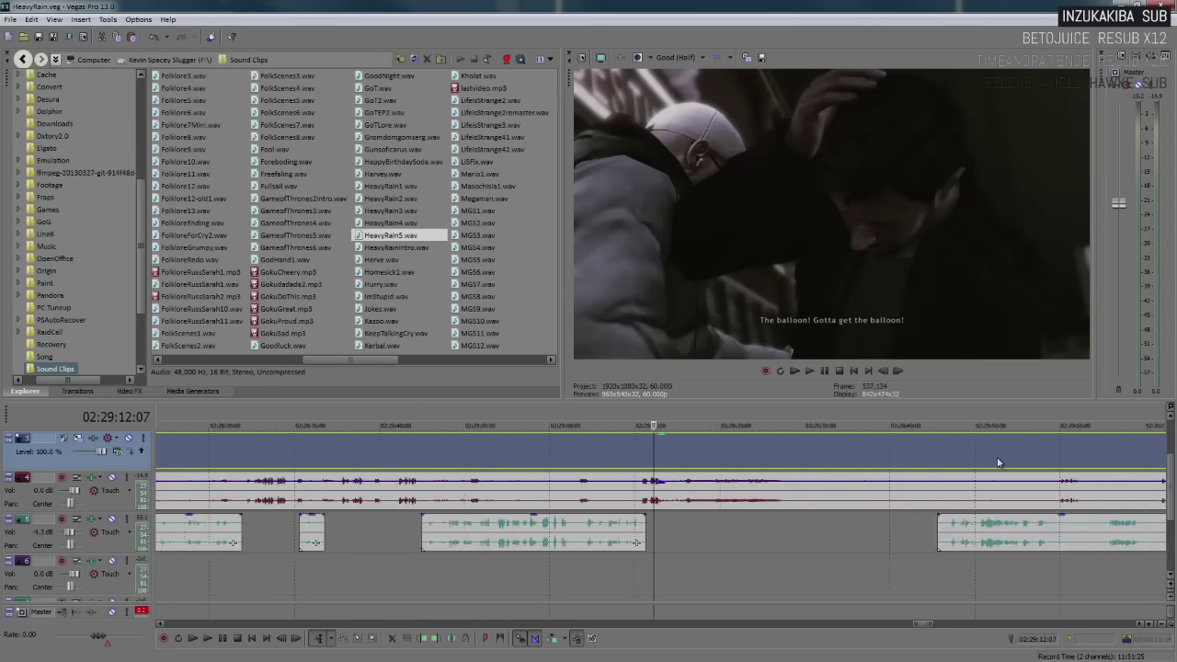
# Copy the destinations board shot between 02:29:12:23 and about 02:29:16 by splitting it out of the source clip
pyautogui.click(630, 453)
pyautogui.press('space')
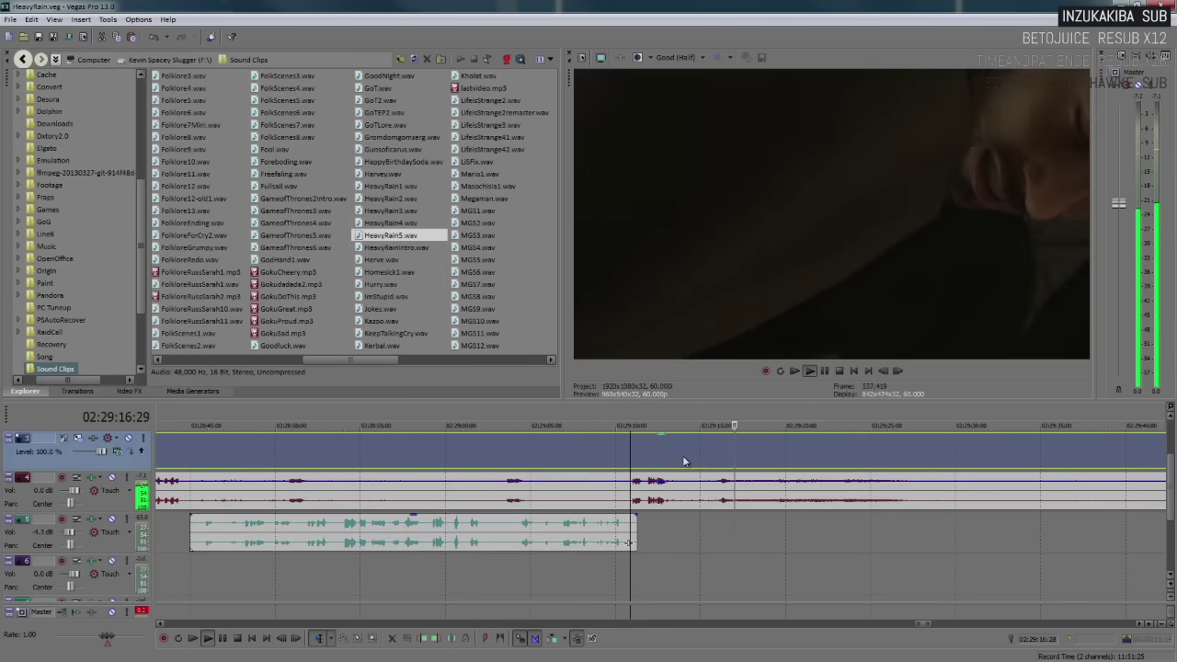
pyautogui.press('Return')
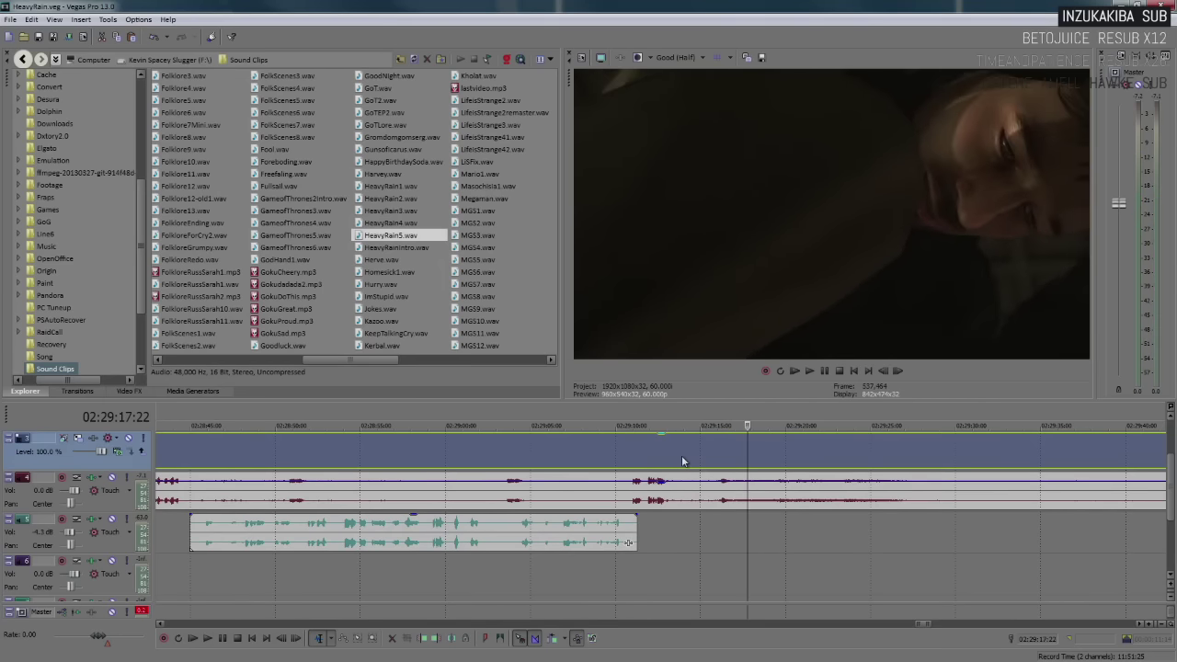
pyautogui.click(626, 450)
pyautogui.press('space')
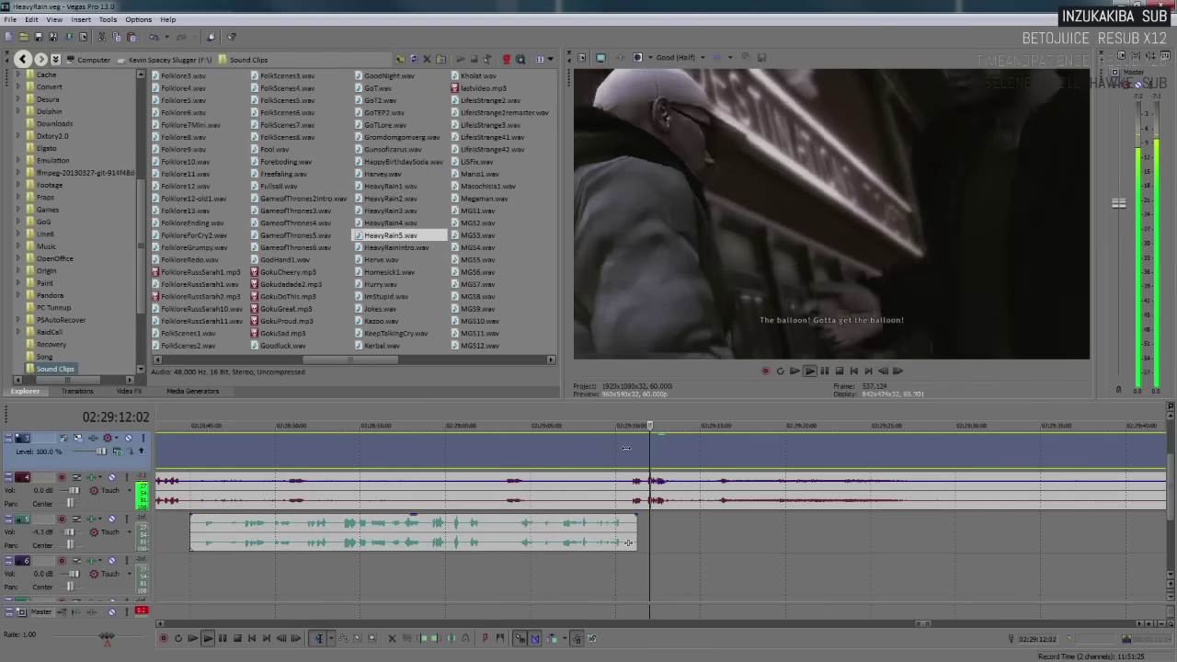
pyautogui.press('space')
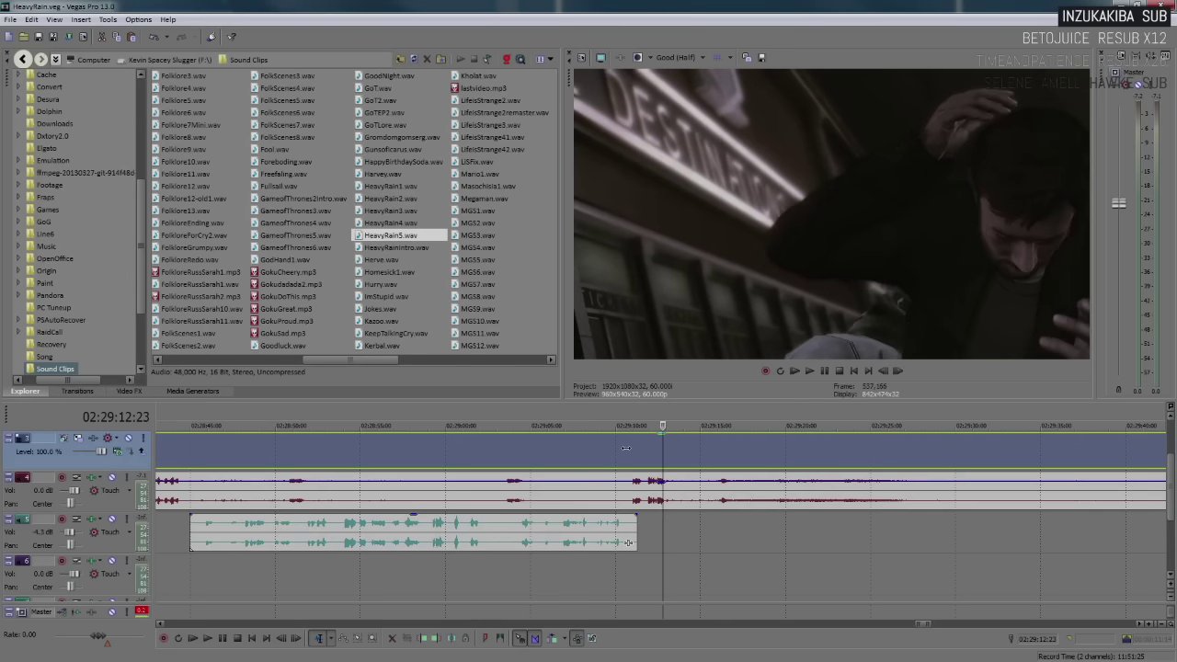
pyautogui.hotkey('ctrl', 'z')
pyautogui.click(750, 453)
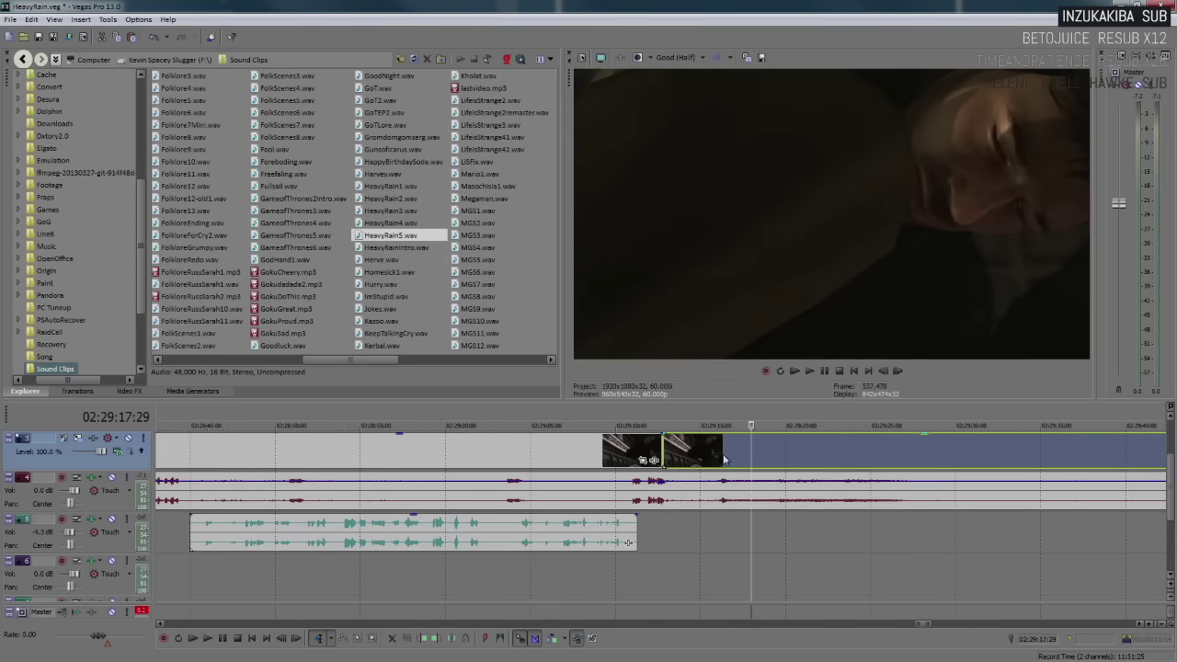
pyautogui.click(706, 452)
pyautogui.click(719, 453)
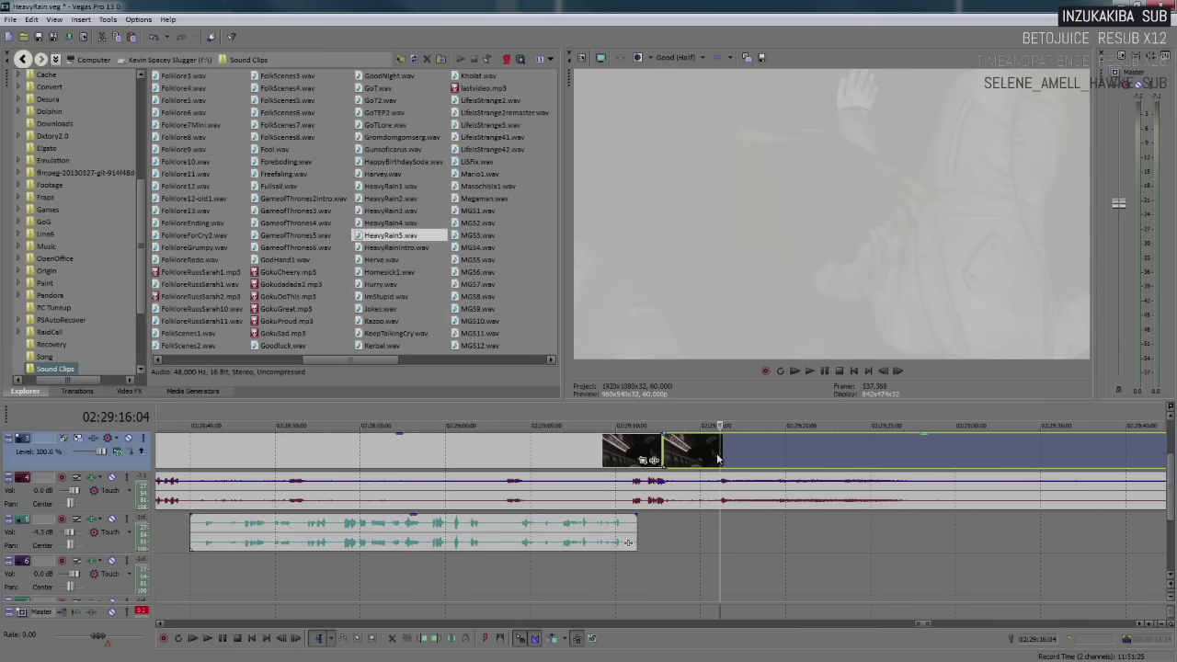
pyautogui.click(716, 453)
pyautogui.click(689, 454)
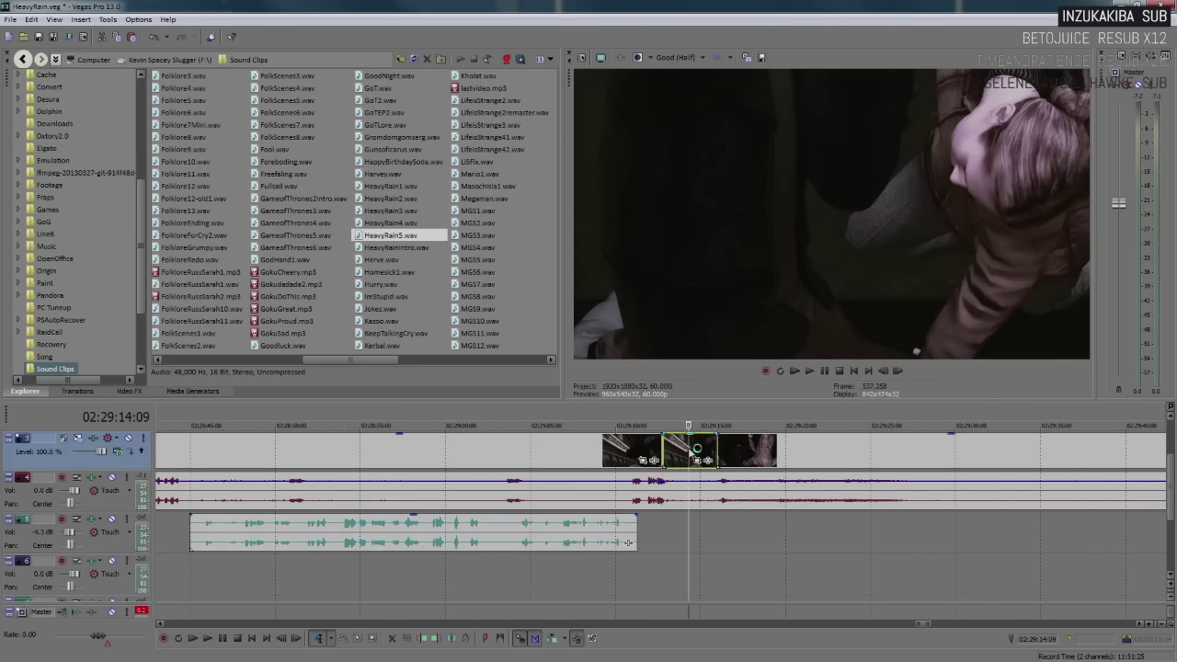
pyautogui.press('Delete')
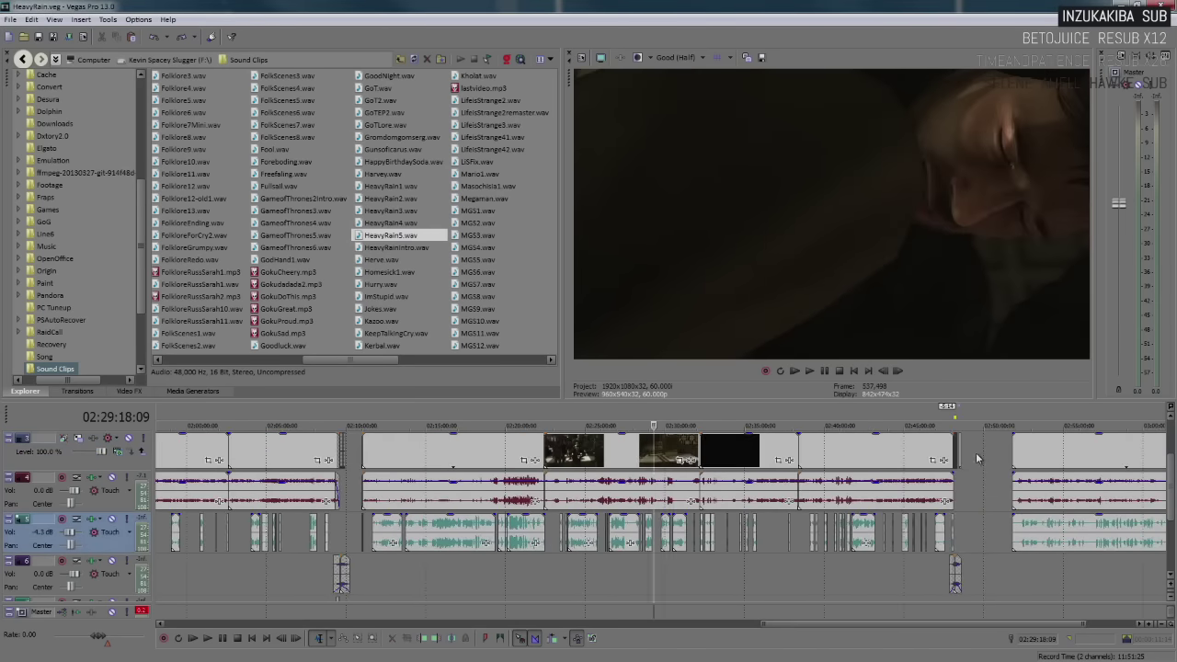
# Paste the copied destinations board shot at 02:48:19:04, directly after the luggage locker shot
pyautogui.click(968, 446)
pyautogui.scroll(5, 641, 482)
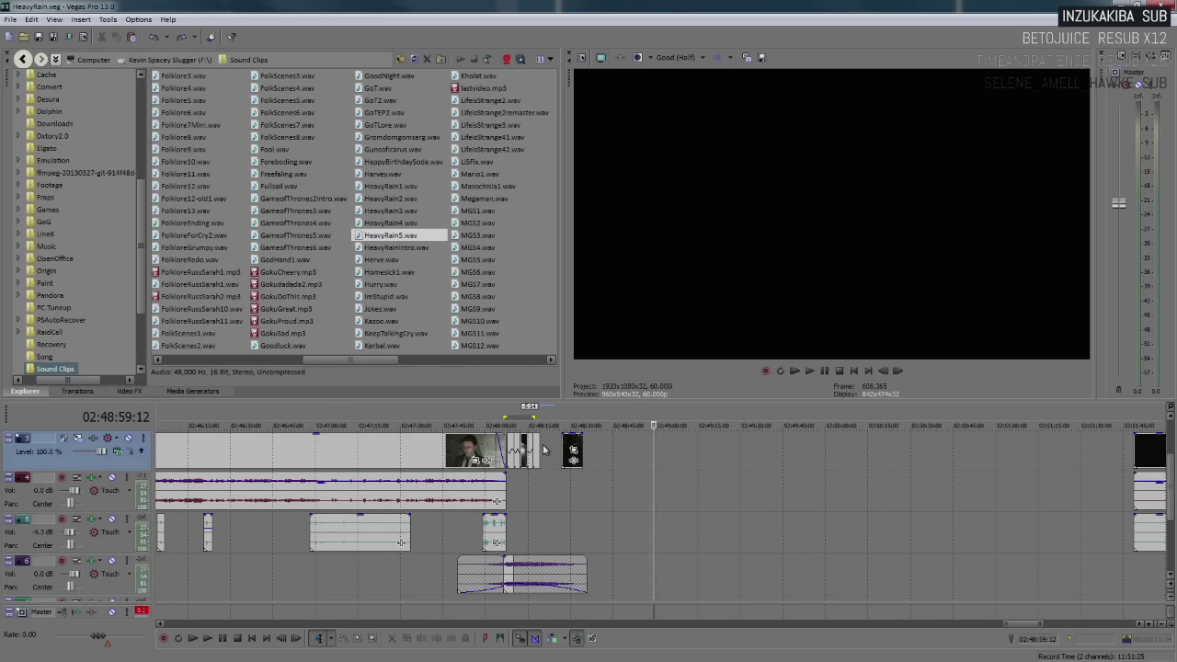
pyautogui.scroll(5, 542, 444)
pyautogui.click(681, 464)
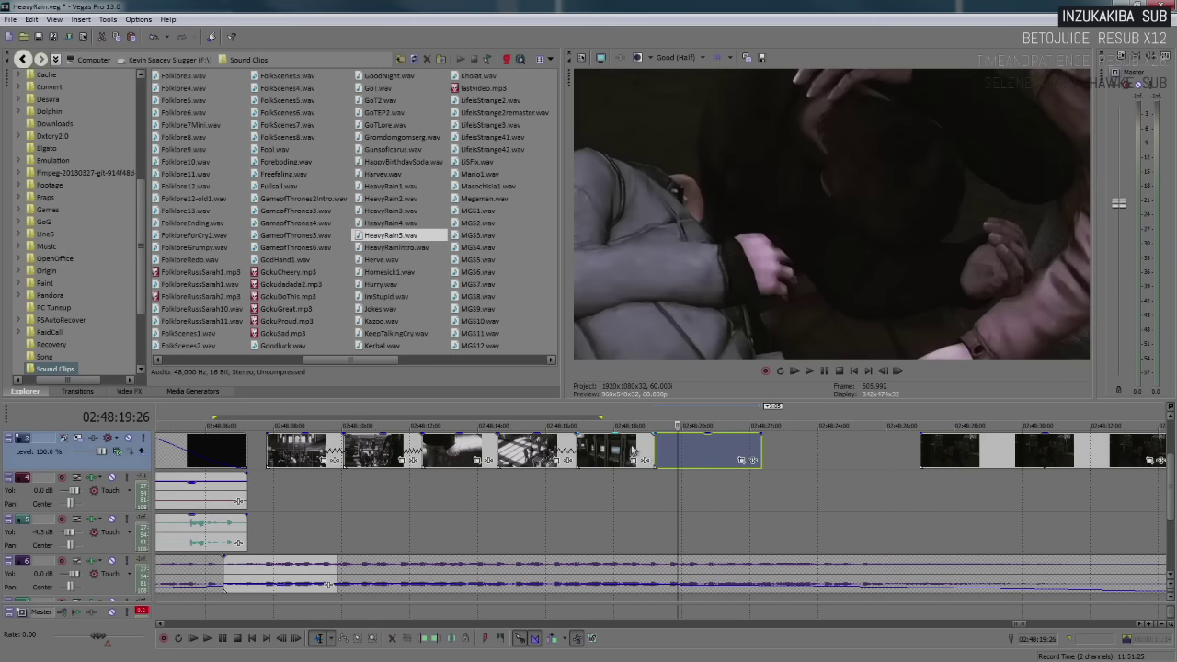
# Play the destinations board shot against the music and trim its end back to 02:48:21:10
pyautogui.click(628, 450)
pyautogui.click(585, 455)
pyautogui.press('space')
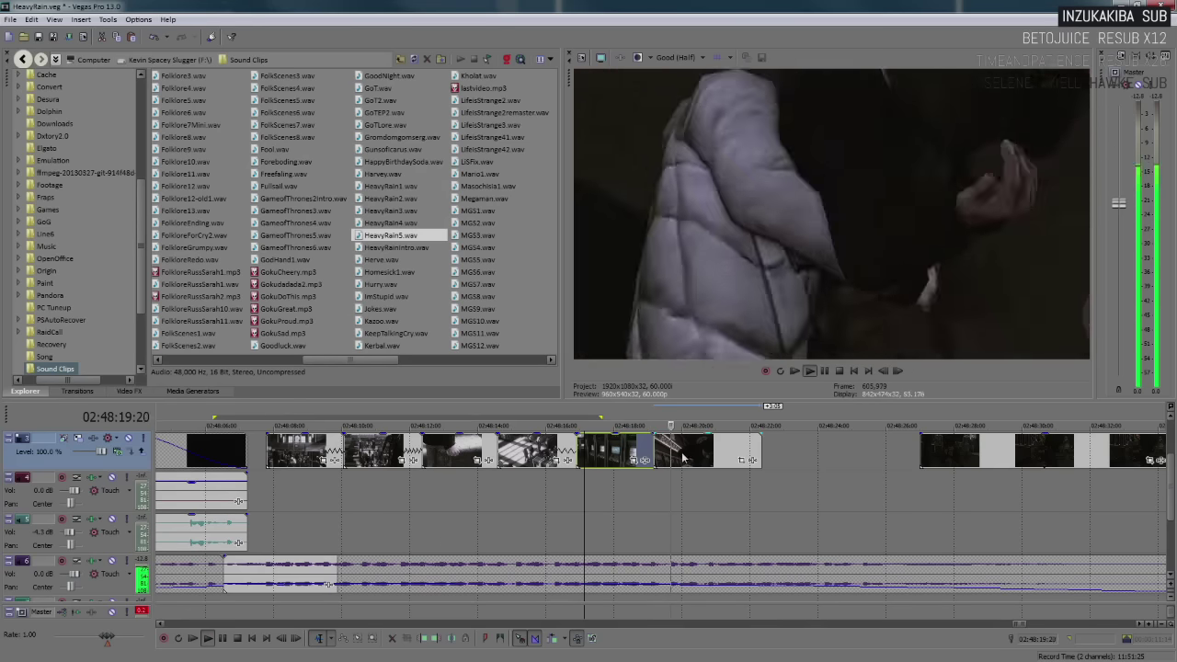
pyautogui.press('Return')
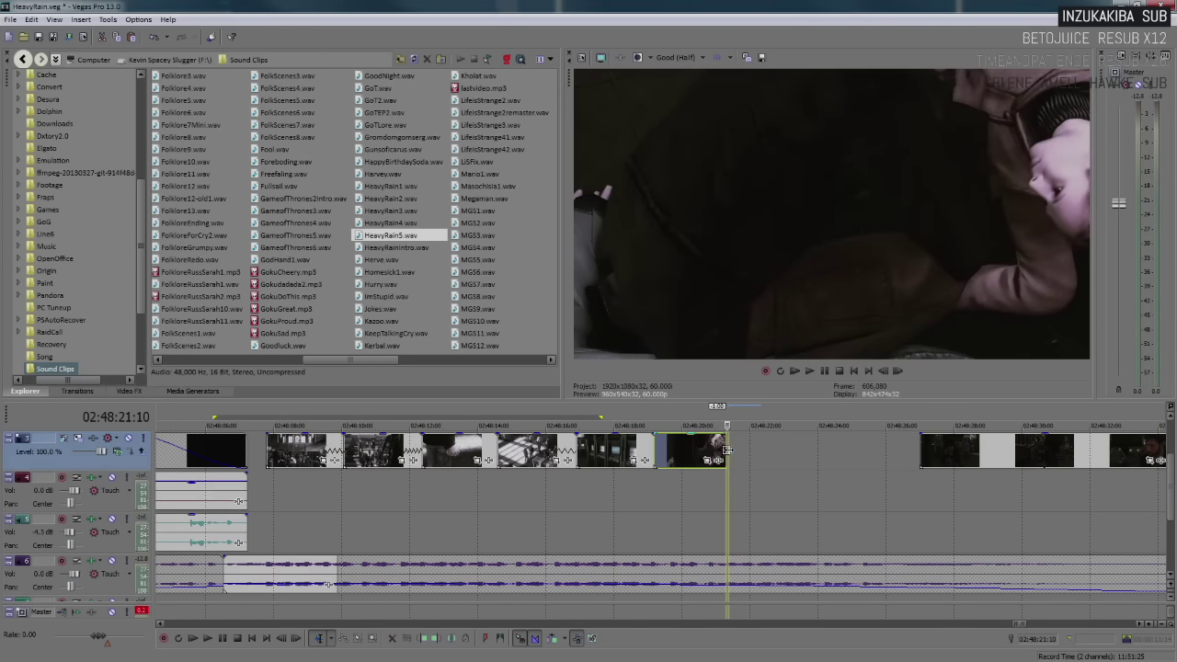
# Move the remaining clip of the crouching man back to start at 02:48:21:10, and play the join with the music
pyautogui.scroll(-3, 802, 475)
pyautogui.scroll(3, 711, 475)
pyautogui.press('space')
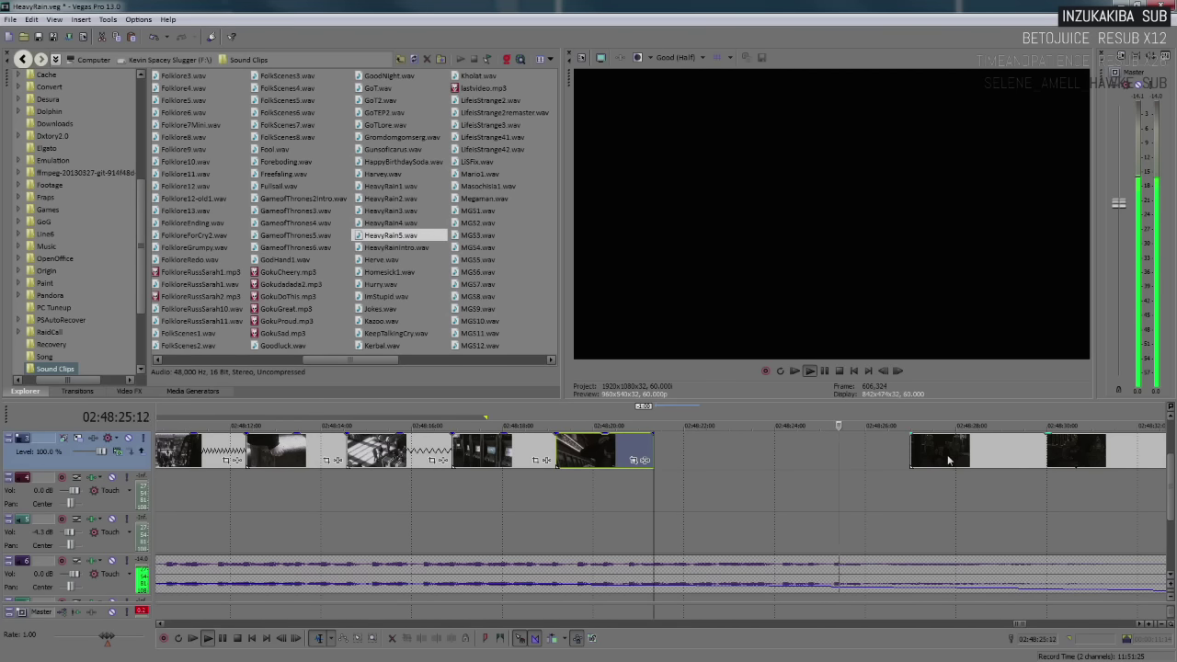
pyautogui.moveTo(950, 460); pyautogui.dragTo(693, 471)
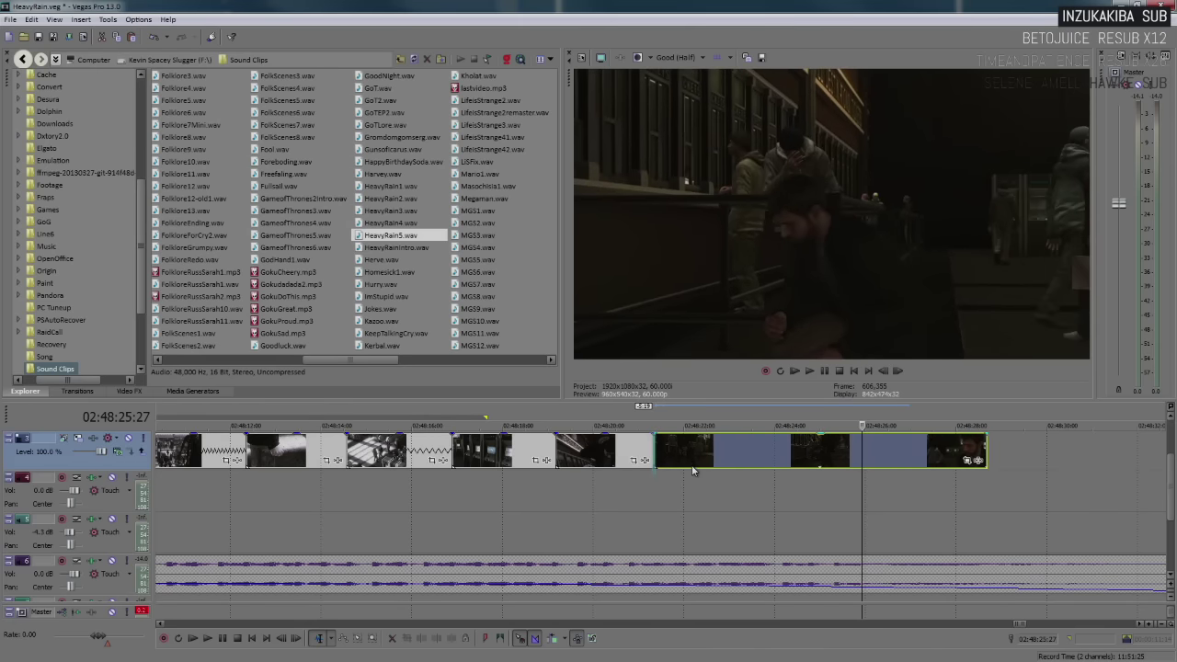
pyautogui.click(592, 457)
pyautogui.press('space')
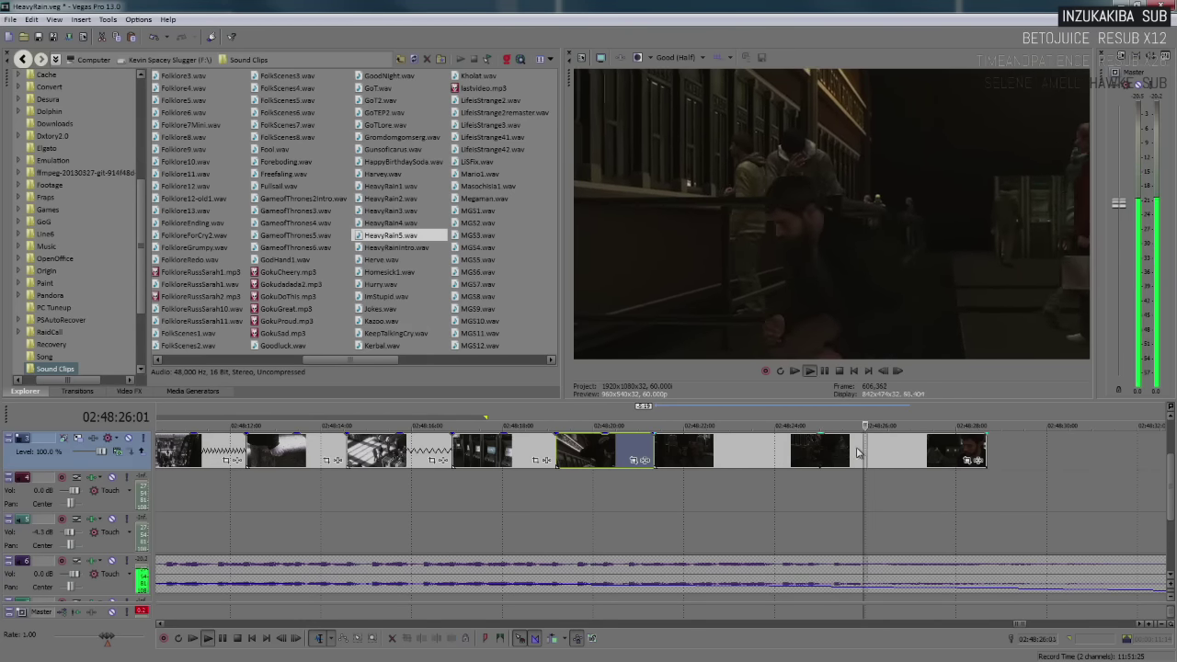
pyautogui.scroll(-3, 859, 457)
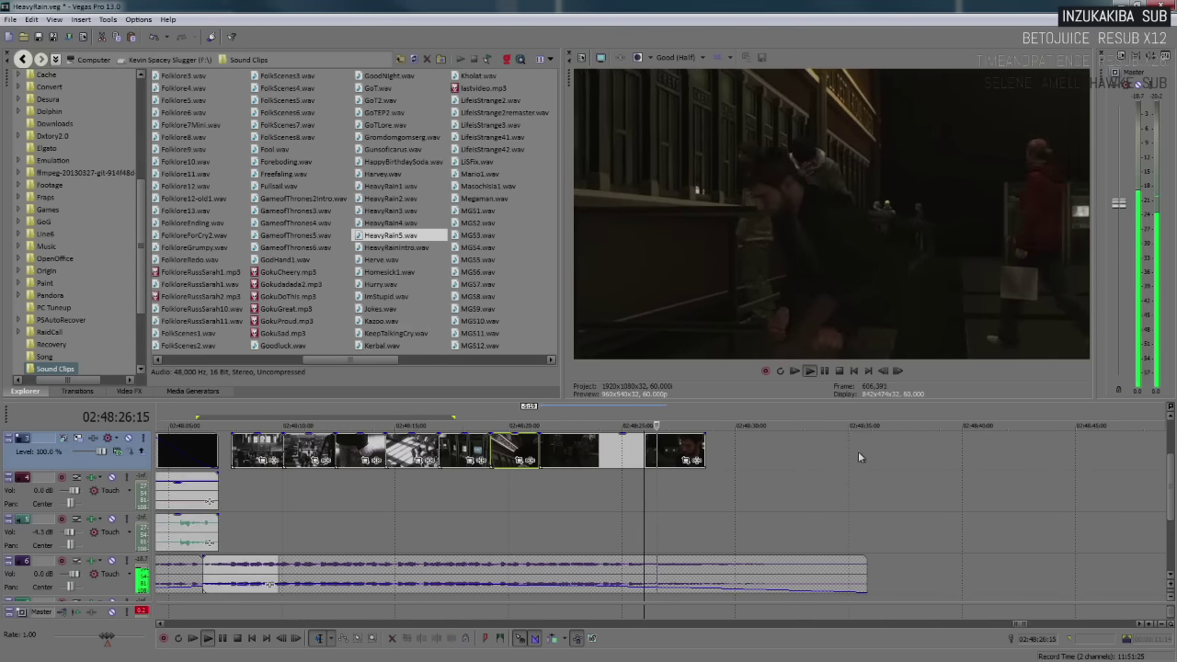
pyautogui.press('space')
# Extend the crouching man clip's end to about 02:48:35, near the end of the music, and play through its start
pyautogui.click(698, 449)
pyautogui.moveTo(704, 446); pyautogui.dragTo(856, 450)
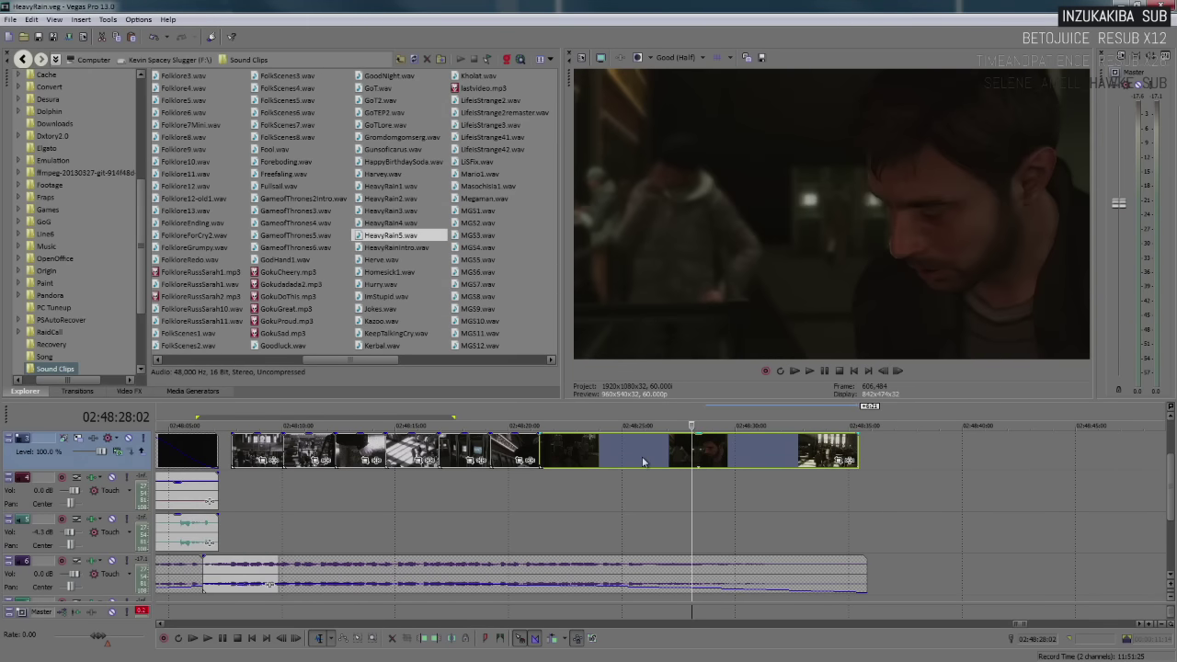
pyautogui.click(526, 449)
pyautogui.press('space')
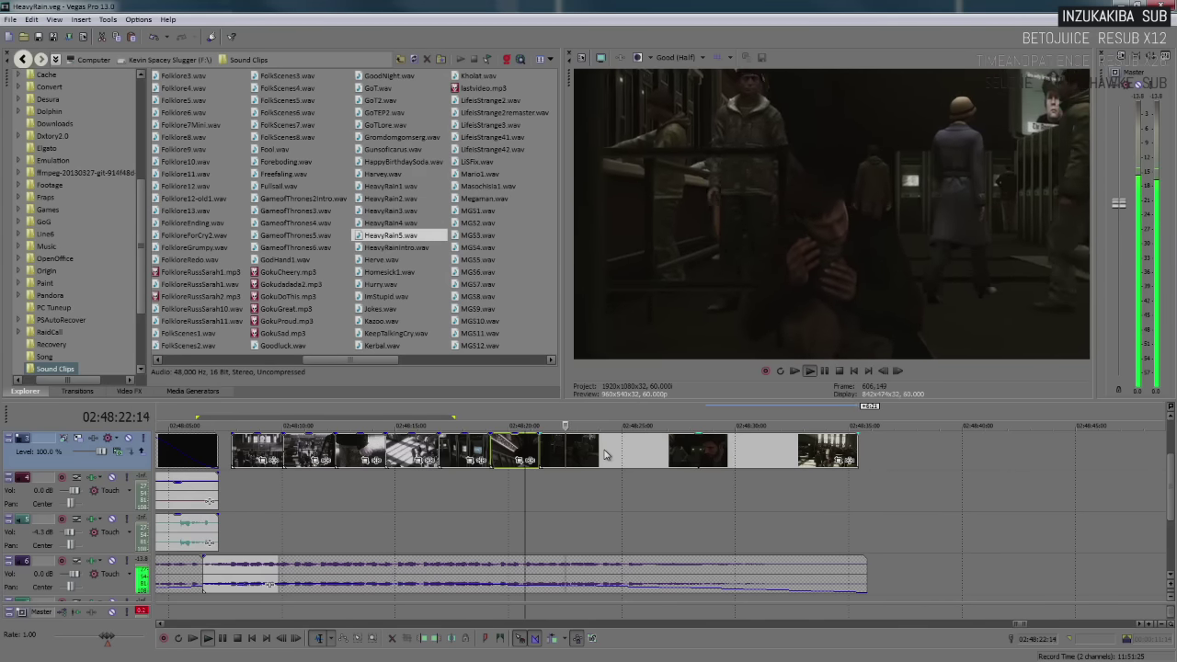
pyautogui.press('Return')
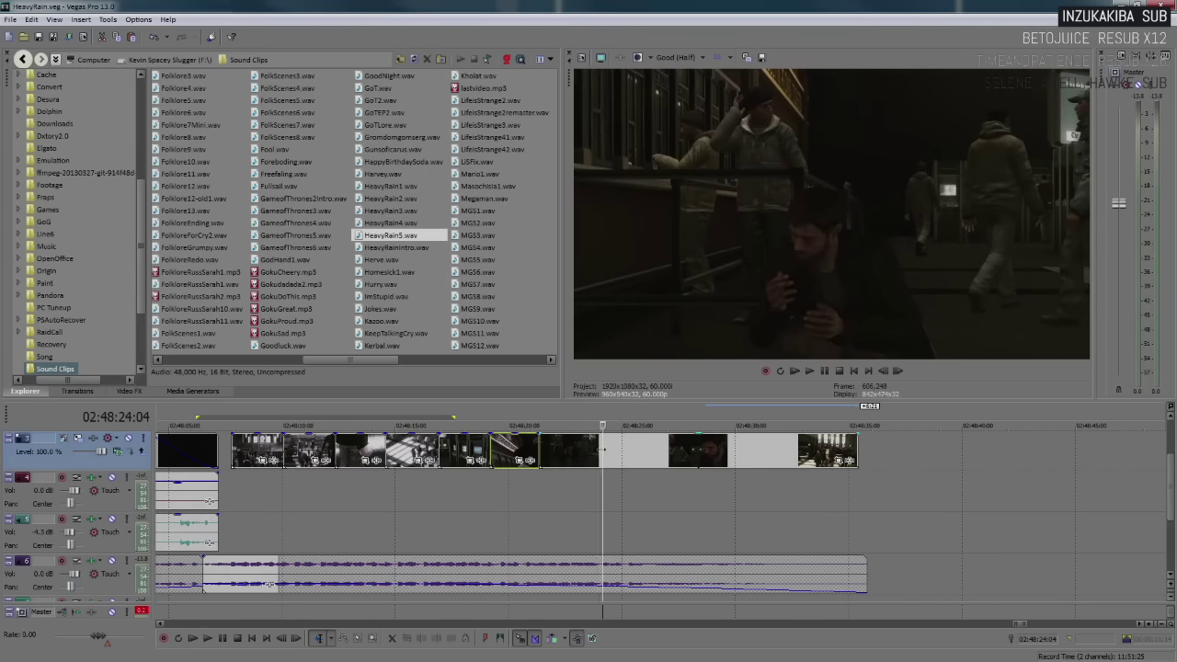
# Replay the join against the music, split the crouching man clip at 02:48:24:05, and play on from the split
pyautogui.click(485, 452)
pyautogui.press('space')
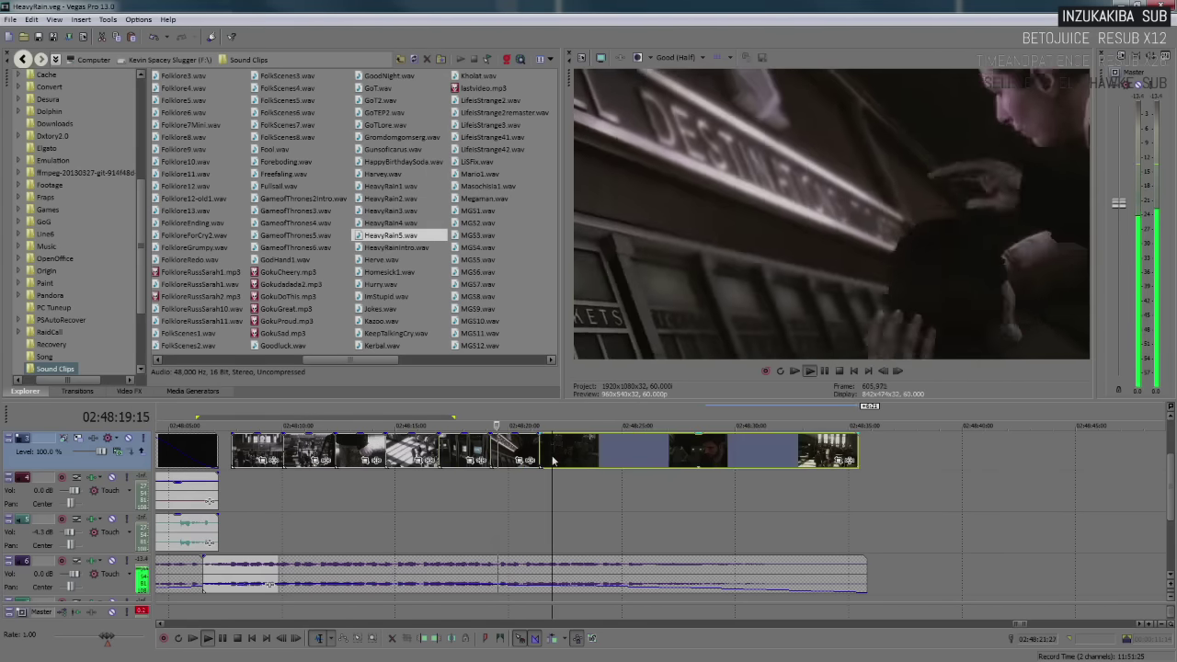
pyautogui.scroll(2, 754, 467)
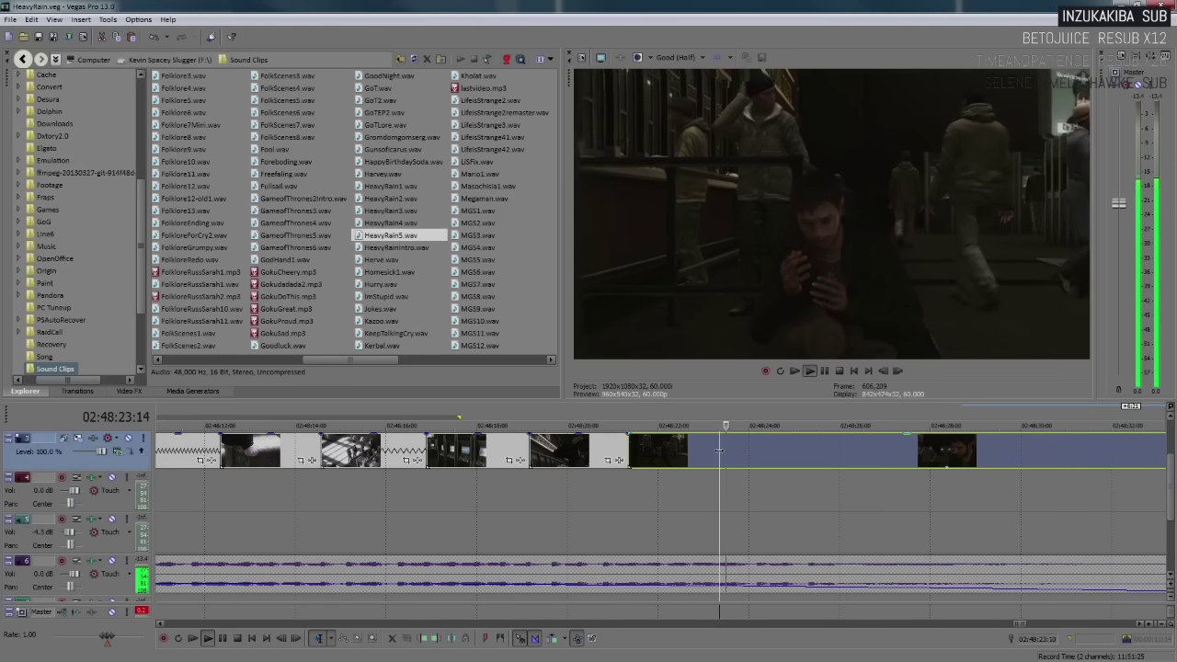
pyautogui.press('Return')
pyautogui.press('Return')
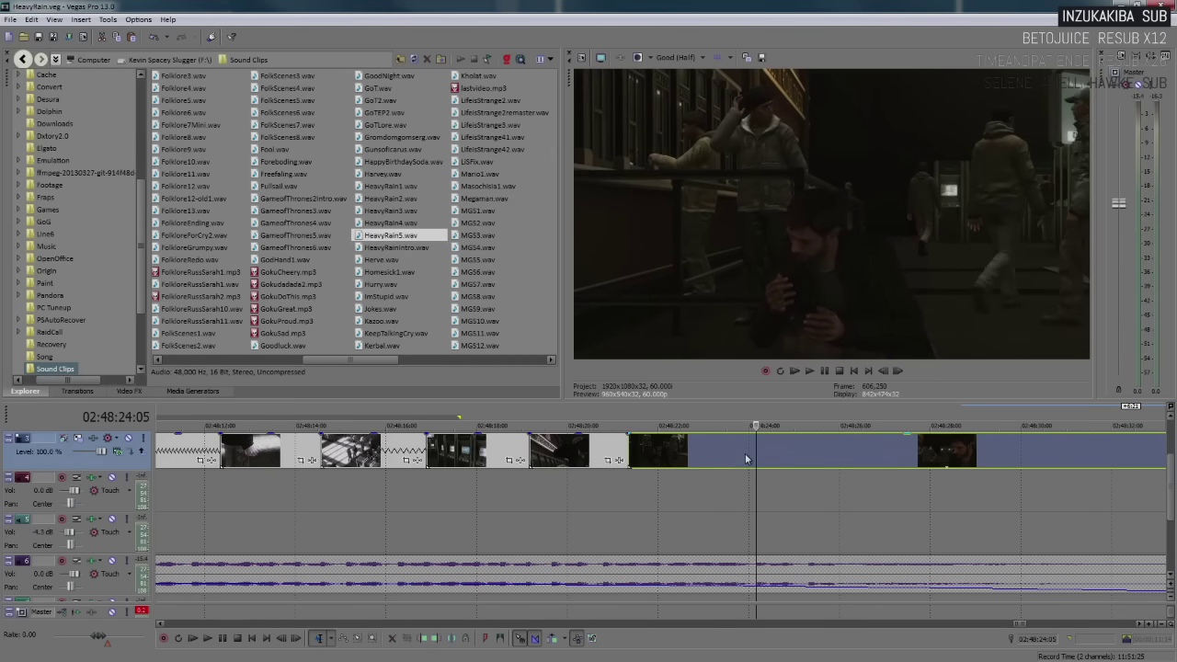
pyautogui.hotkey('ctrl', 'z')
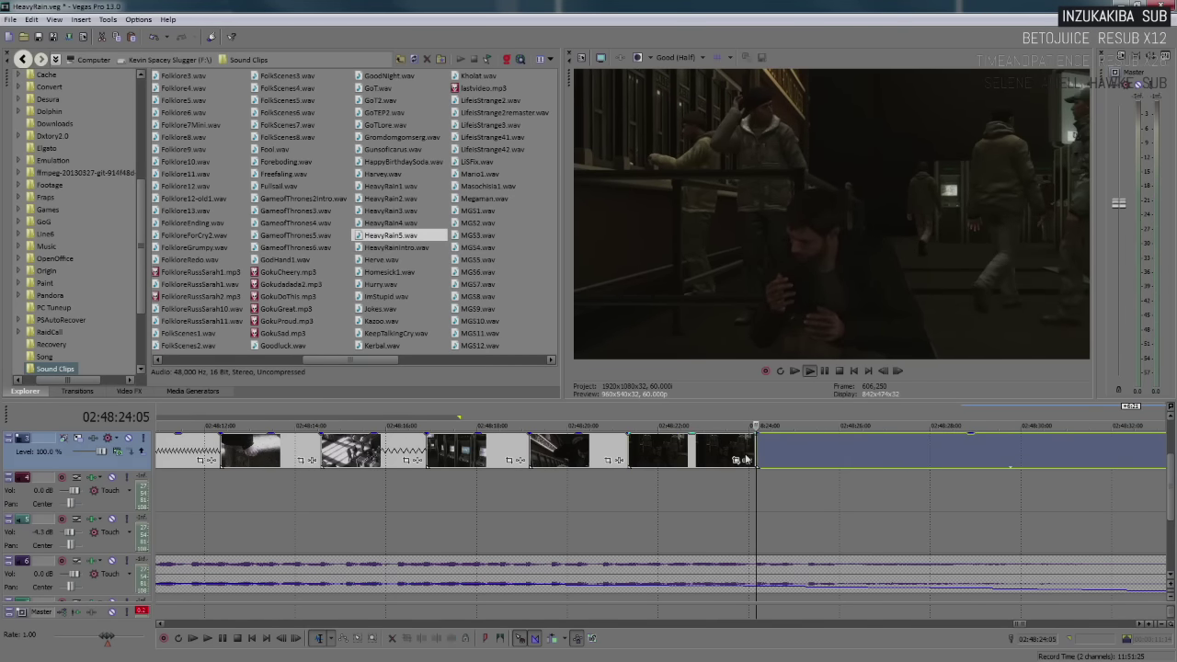
pyautogui.press('Return')
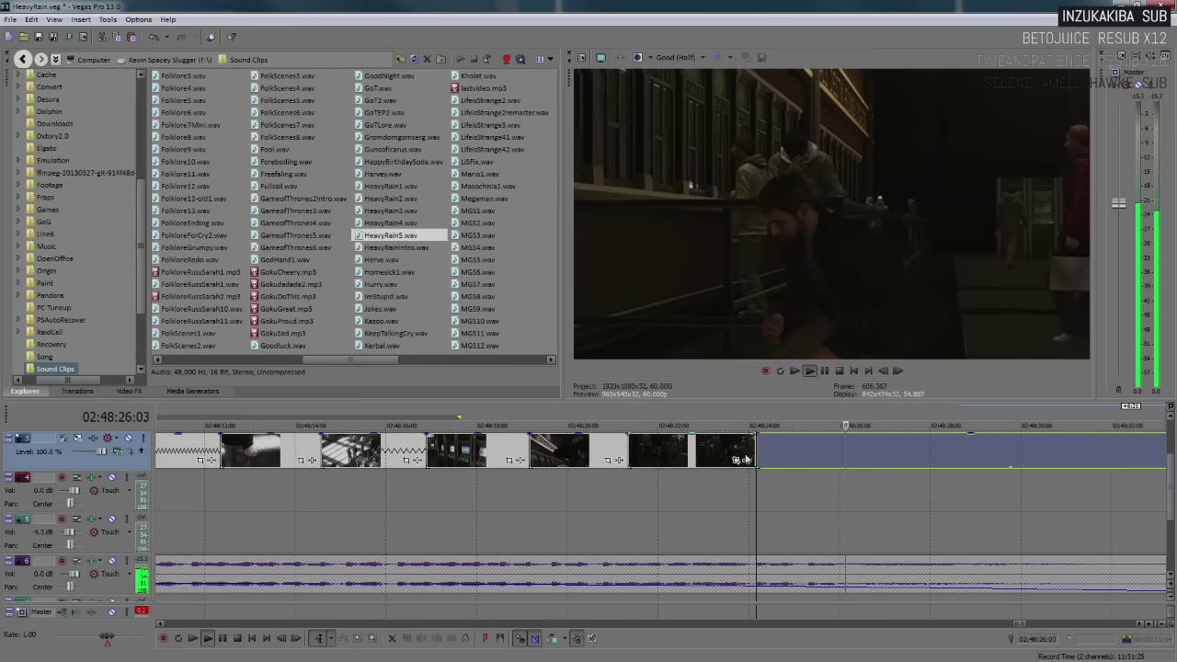
# Undo the crouching man clip's split at 02:48:24:05 and replay the clip with the music from its start at 02:48:21:10
pyautogui.press('Return')
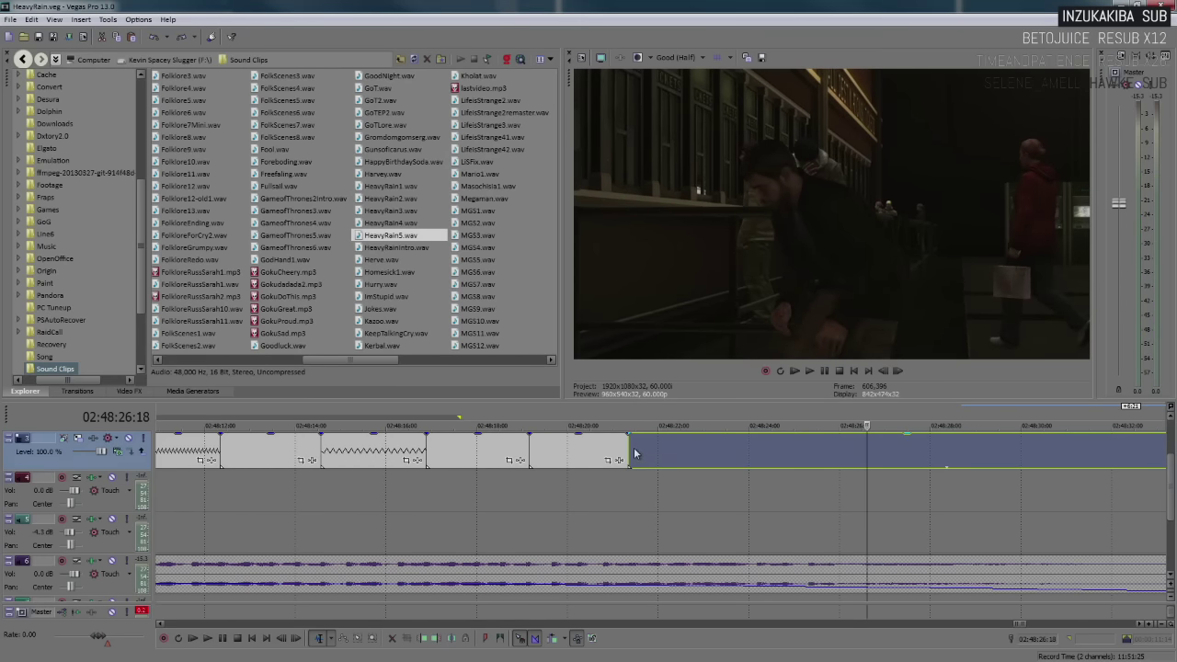
pyautogui.click(629, 449)
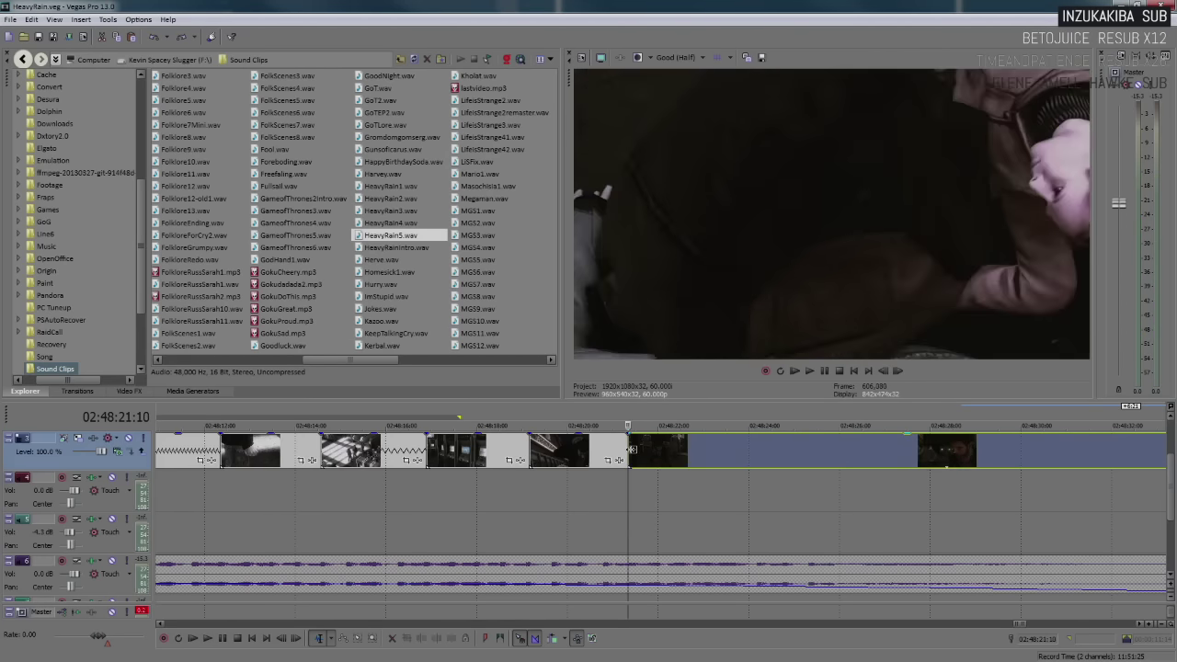
pyautogui.press('Return')
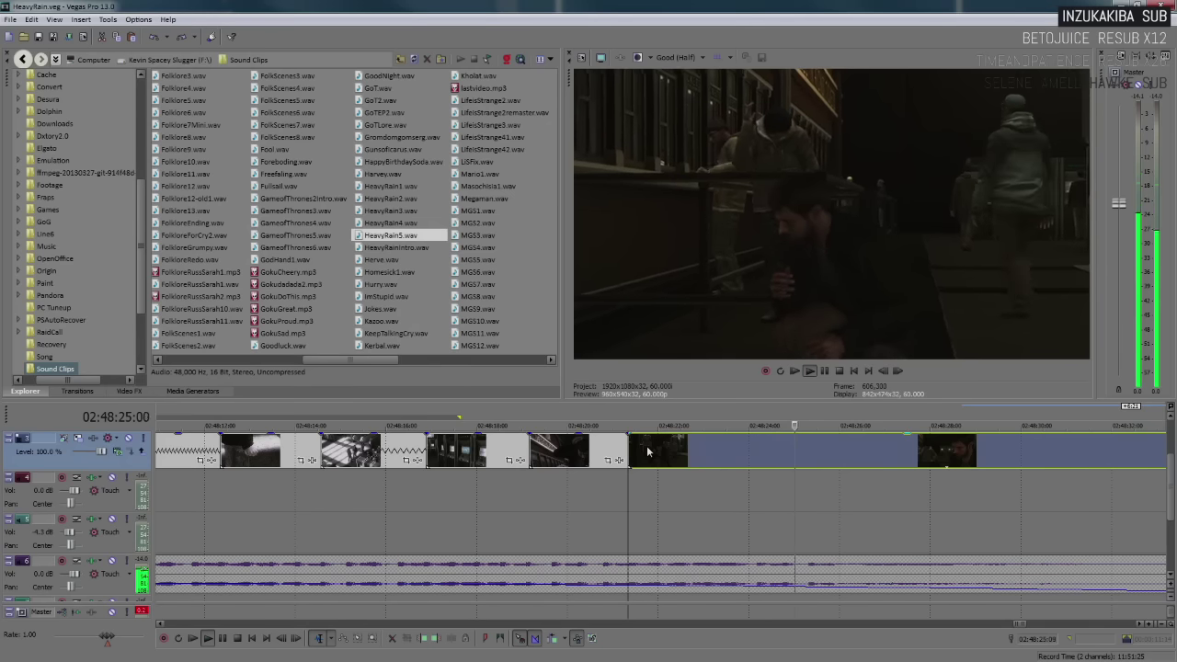
# Cut about a second out of the crouching man clip at 02:48:25:26, close the gap and play the join
pyautogui.press('Return')
pyautogui.scroll(-3, 832, 469)
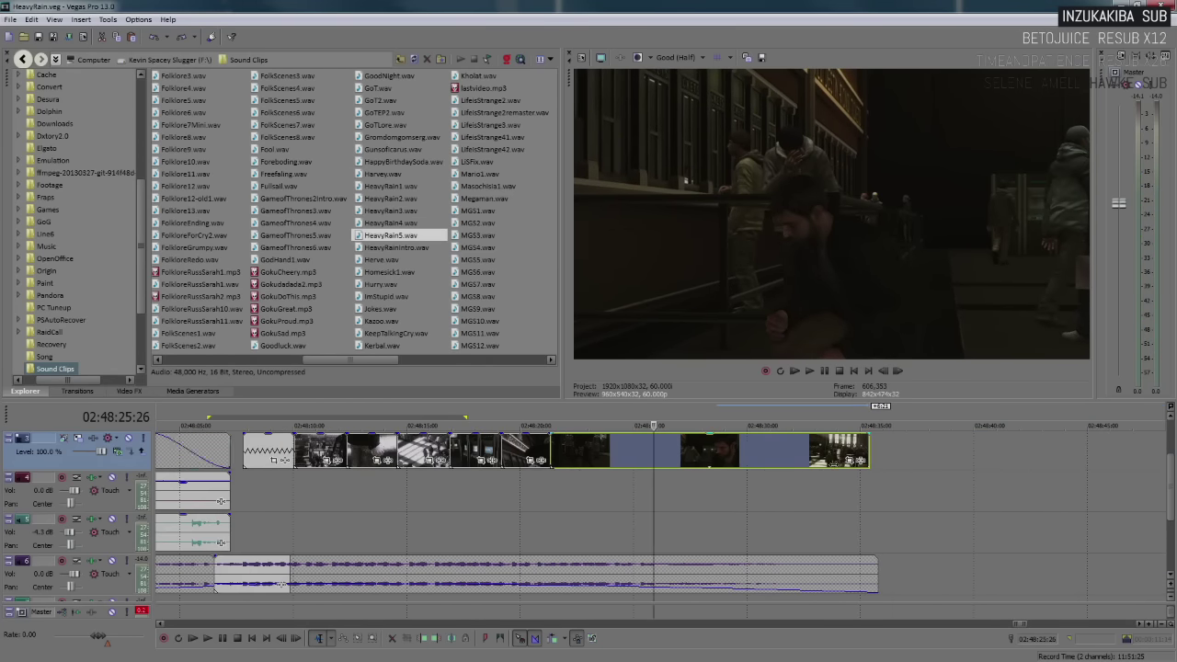
pyautogui.moveTo(654, 451); pyautogui.dragTo(678, 449)
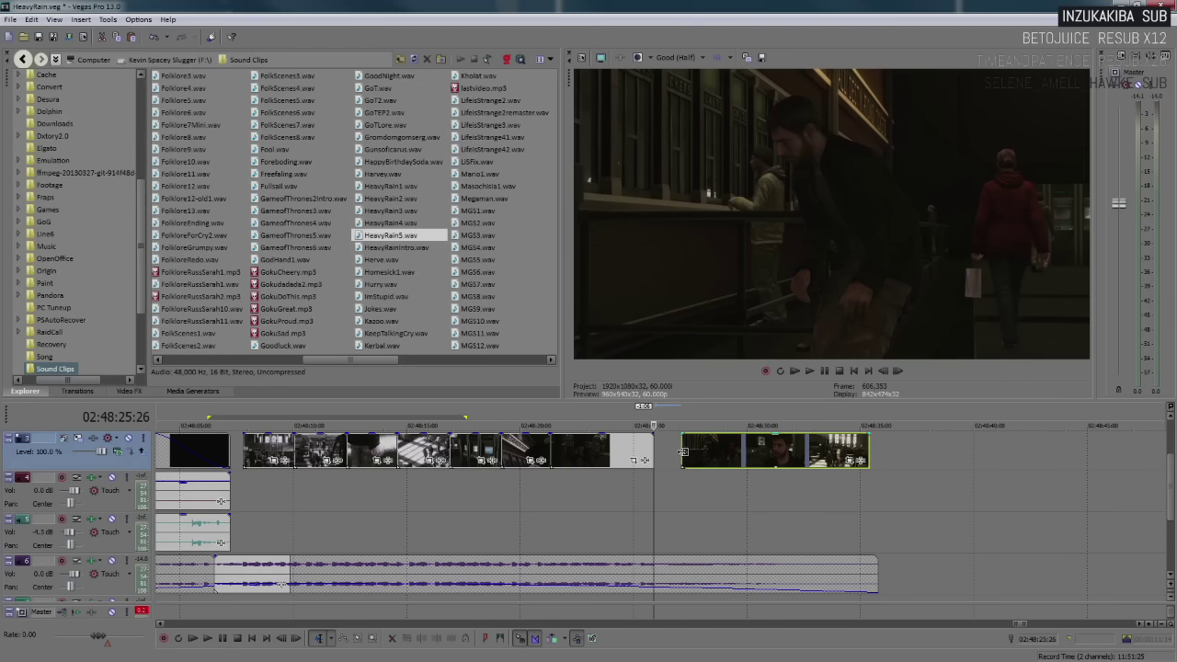
pyautogui.moveTo(683, 450); pyautogui.dragTo(657, 450)
pyautogui.click(638, 450)
pyautogui.press('space')
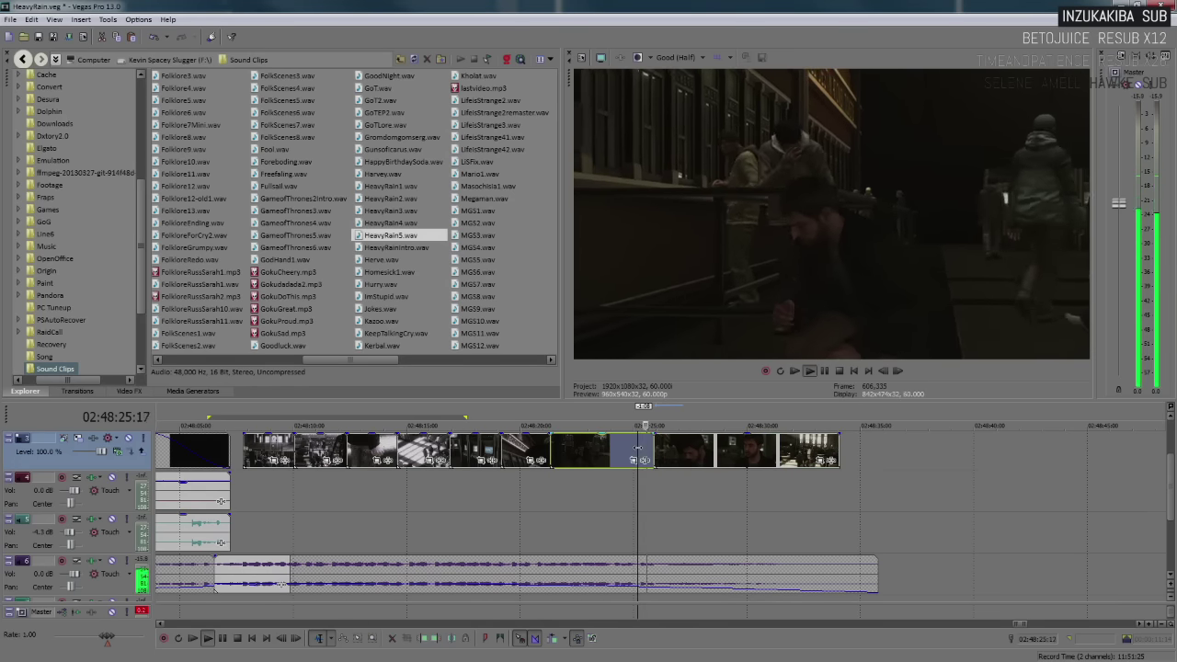
# Extend the last clip's end to the end of the music, fade it out across nearly its whole length, and play the montage
pyautogui.scroll(-2, 776, 457)
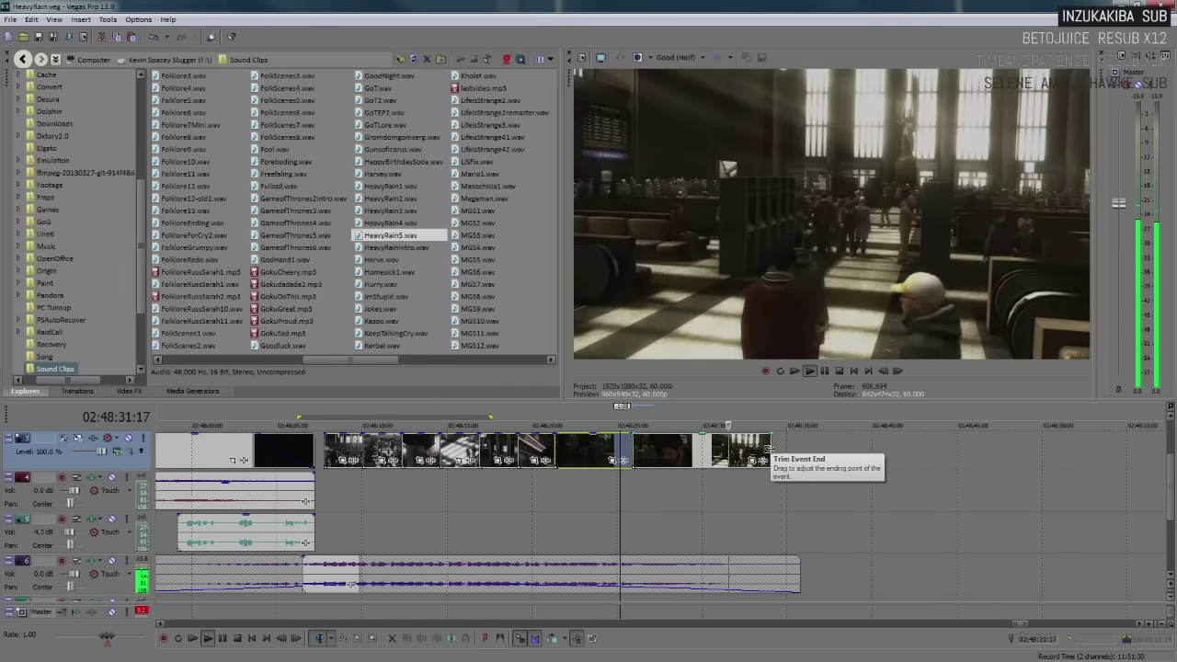
pyautogui.moveTo(769, 450); pyautogui.dragTo(799, 457)
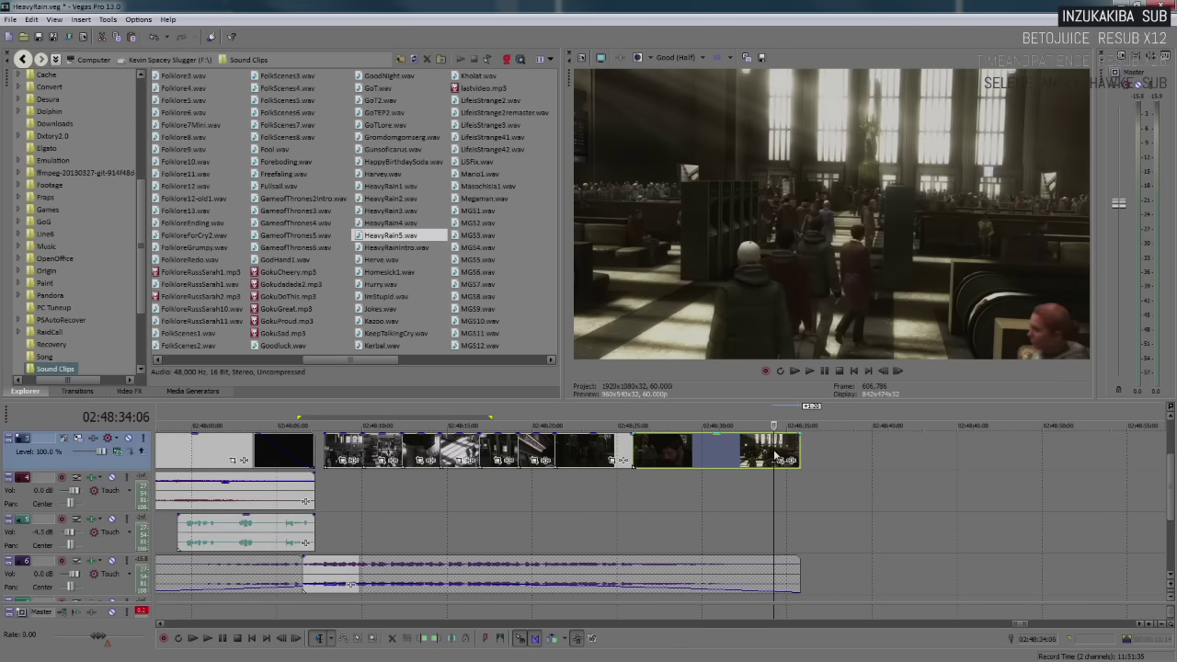
pyautogui.moveTo(800, 435); pyautogui.dragTo(650, 453)
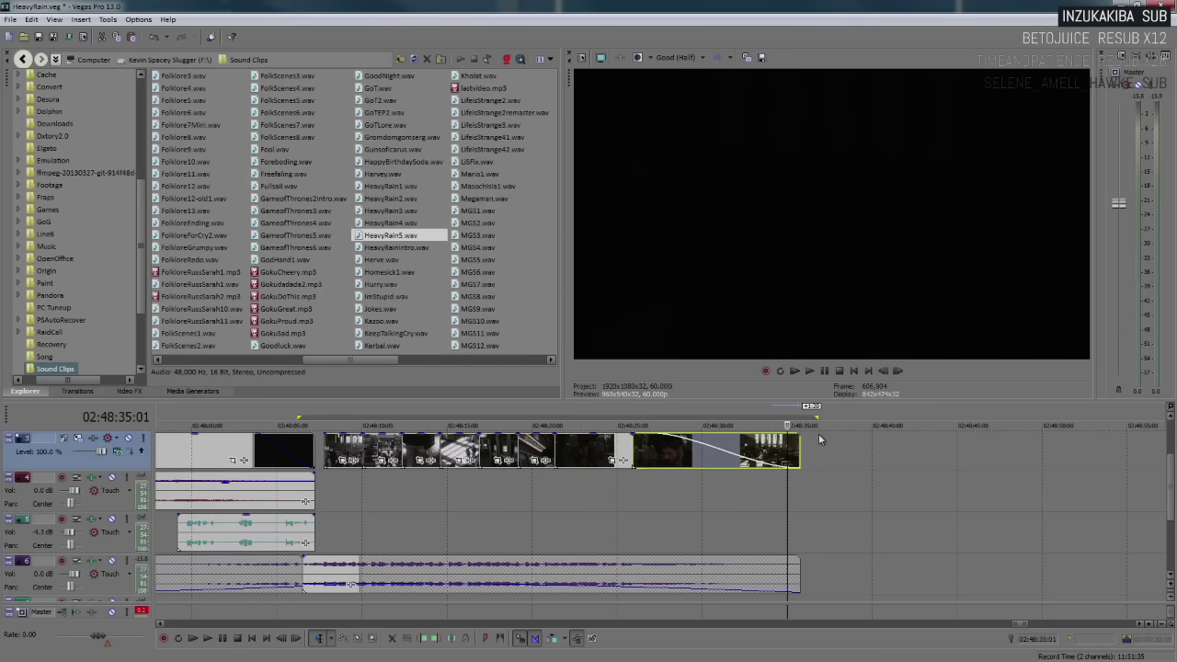
pyautogui.press('space')
pyautogui.press('space')
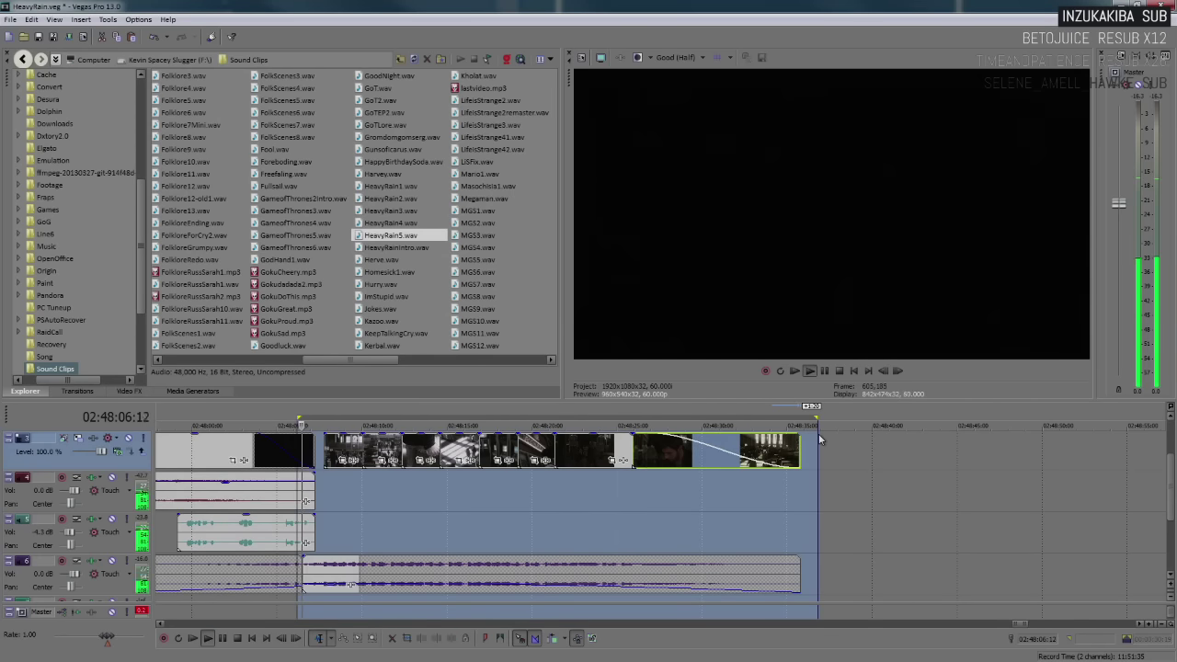
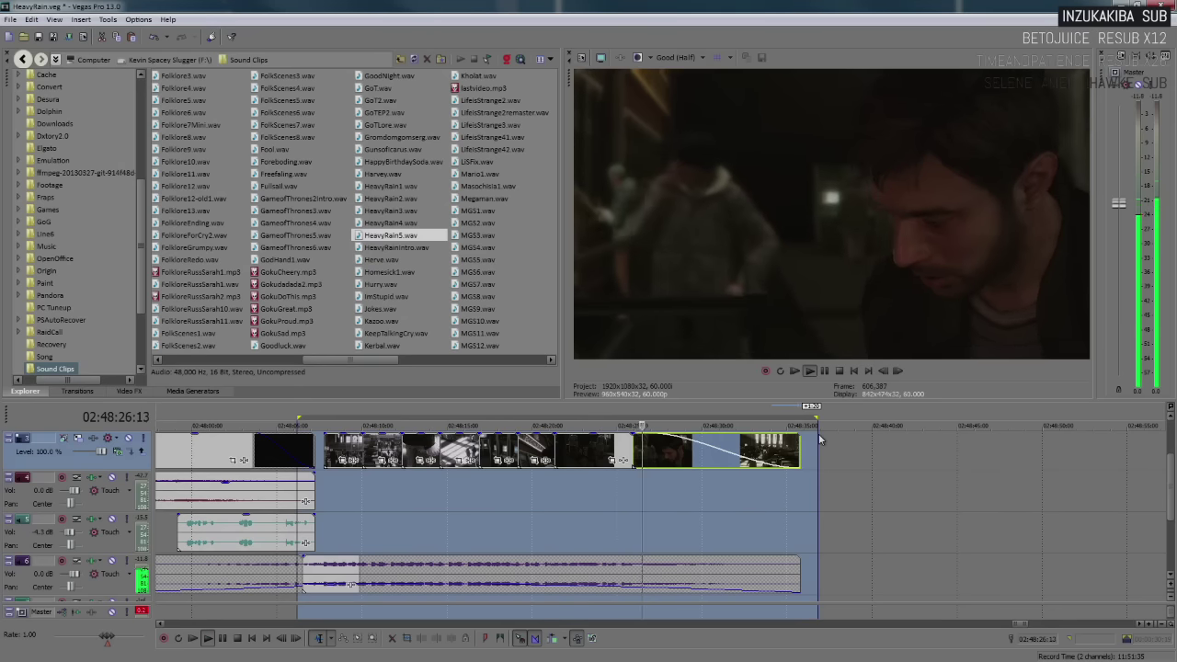
# Remove the last clip's fade-out and speed up the preceding crouching man clip to fit an extra second of footage before 02:48:25:26
pyautogui.press('space')
pyautogui.click(614, 451)
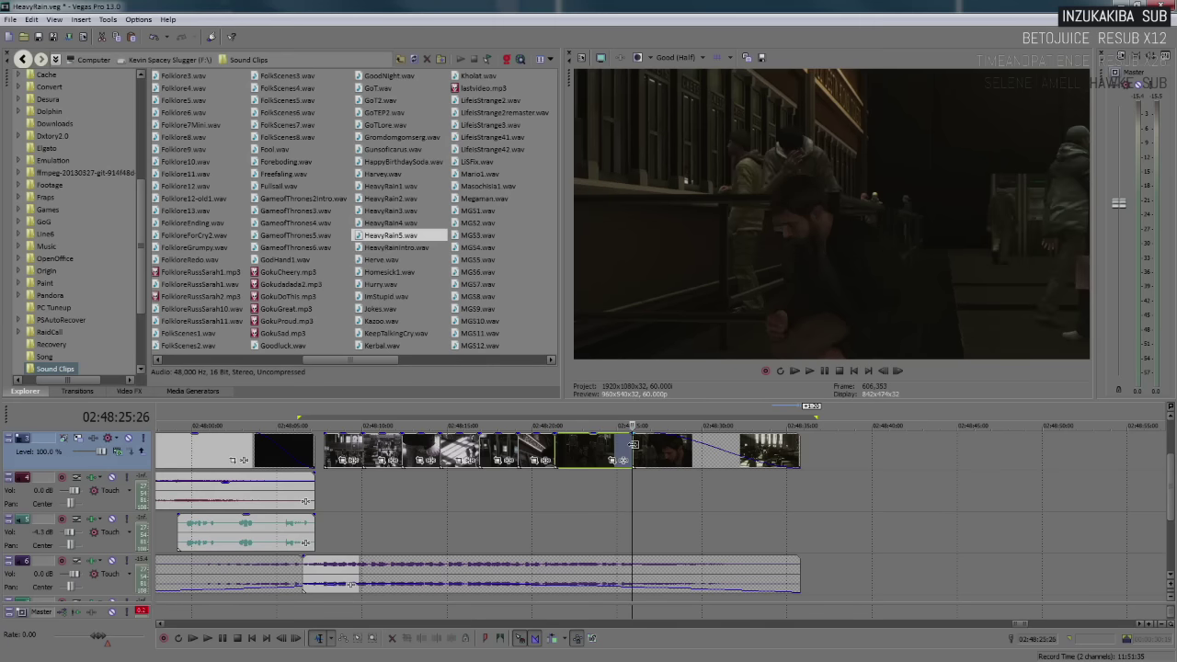
pyautogui.click(647, 448)
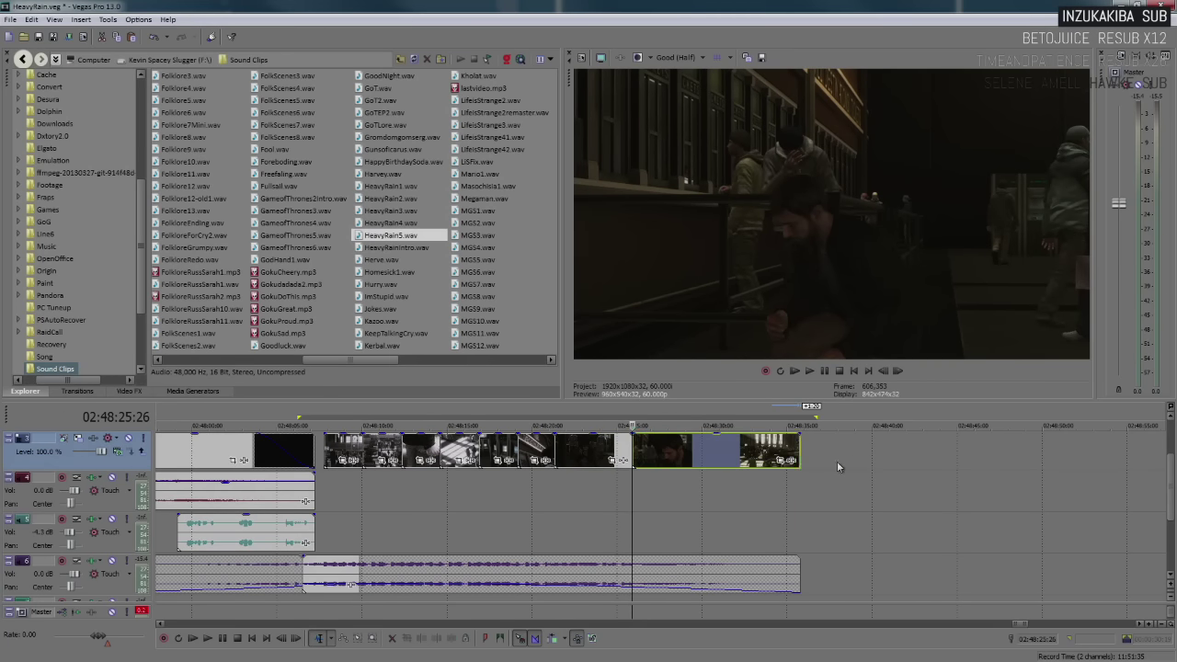
pyautogui.click(627, 453)
pyautogui.moveTo(642, 451); pyautogui.dragTo(634, 452)
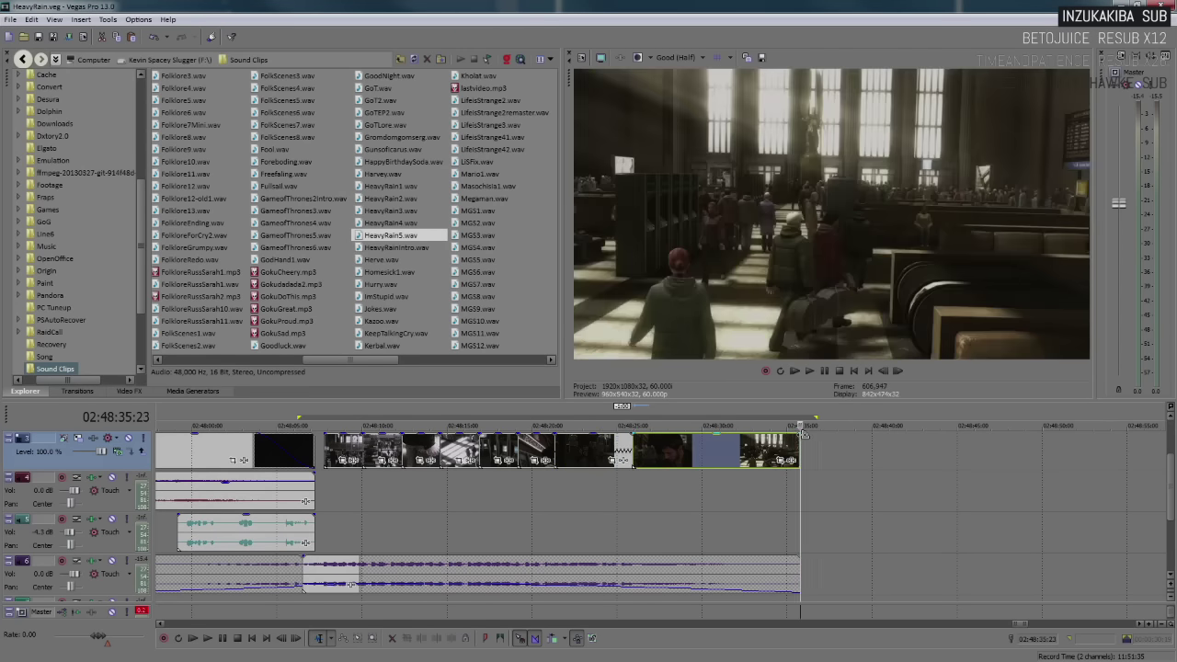
# Apply a nine-second fade-out to the last clip and set the loop region's end at about 02:48:31 during playback
pyautogui.moveTo(798, 436); pyautogui.dragTo(679, 453)
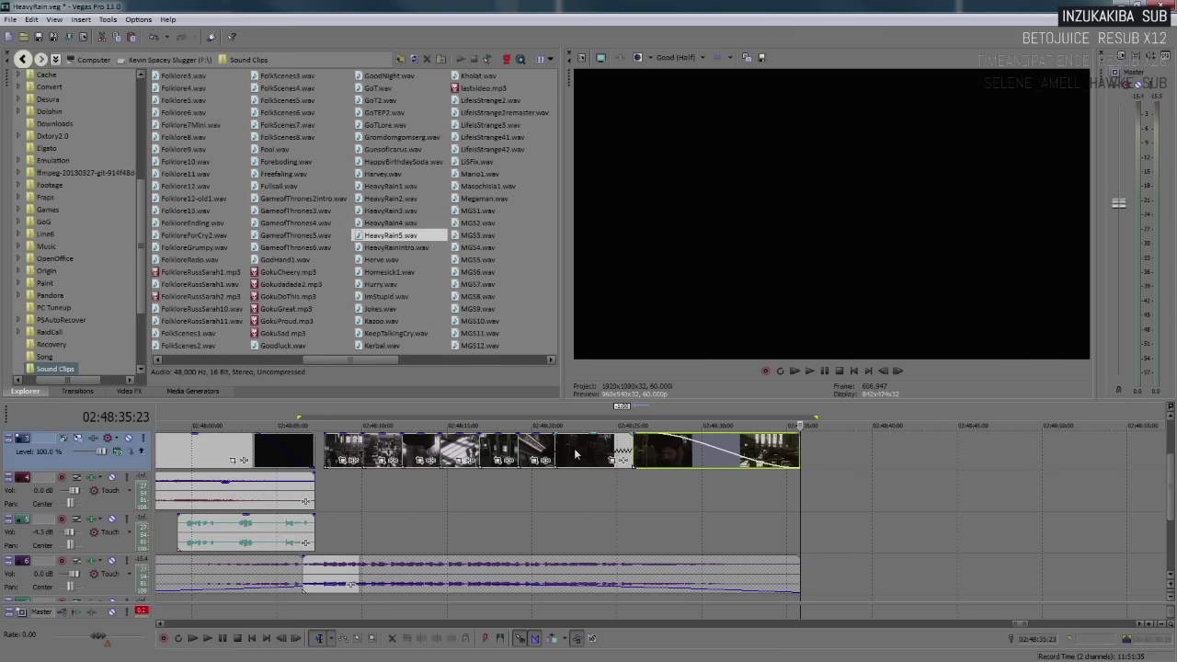
pyautogui.press('space')
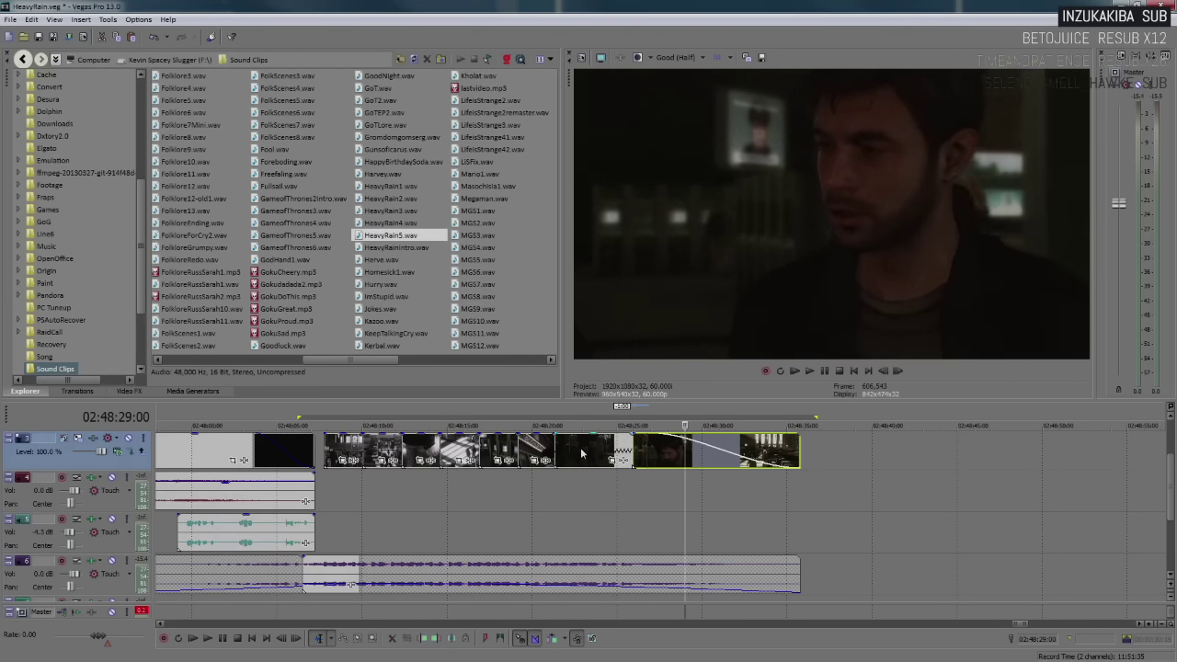
pyautogui.press('o')
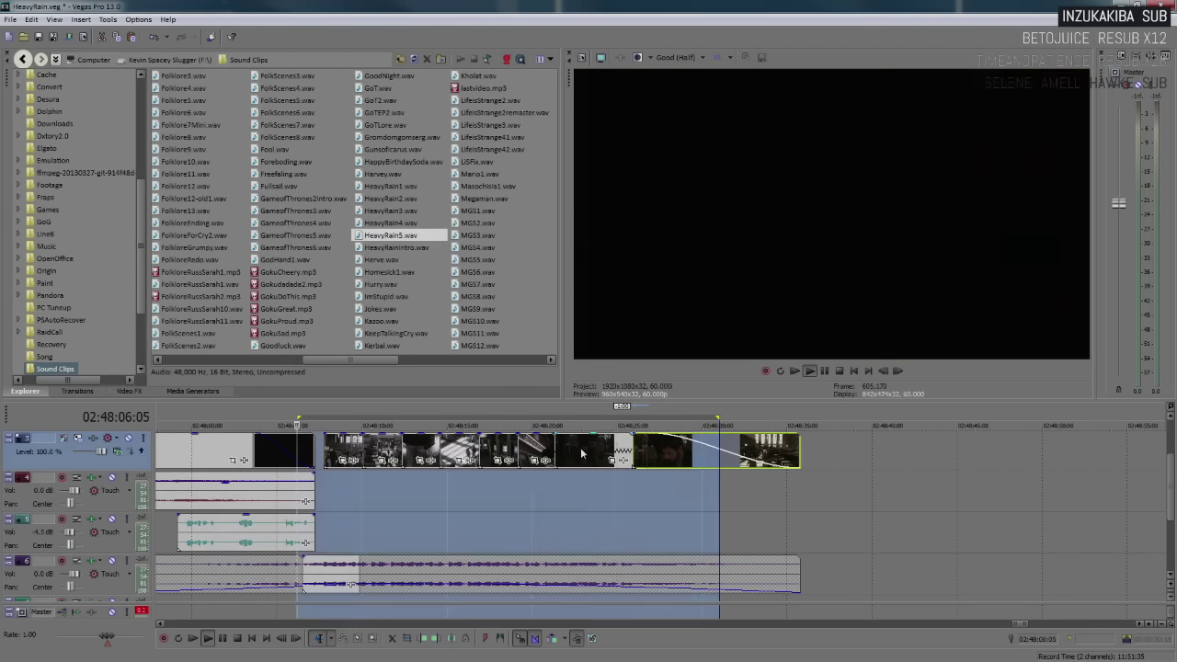
pyautogui.click(582, 453)
# Play the montage from 02:48:15:10, and replay the cut near 02:48:25:26 into the last clip's fade-out
pyautogui.click(457, 451)
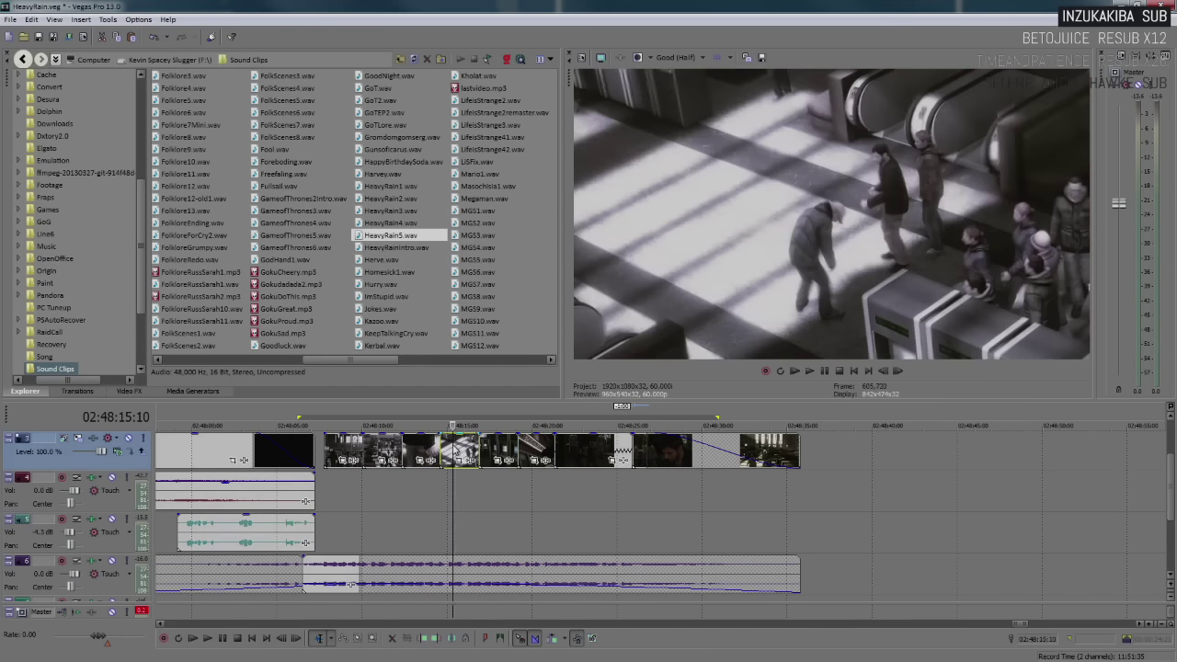
pyautogui.press('space')
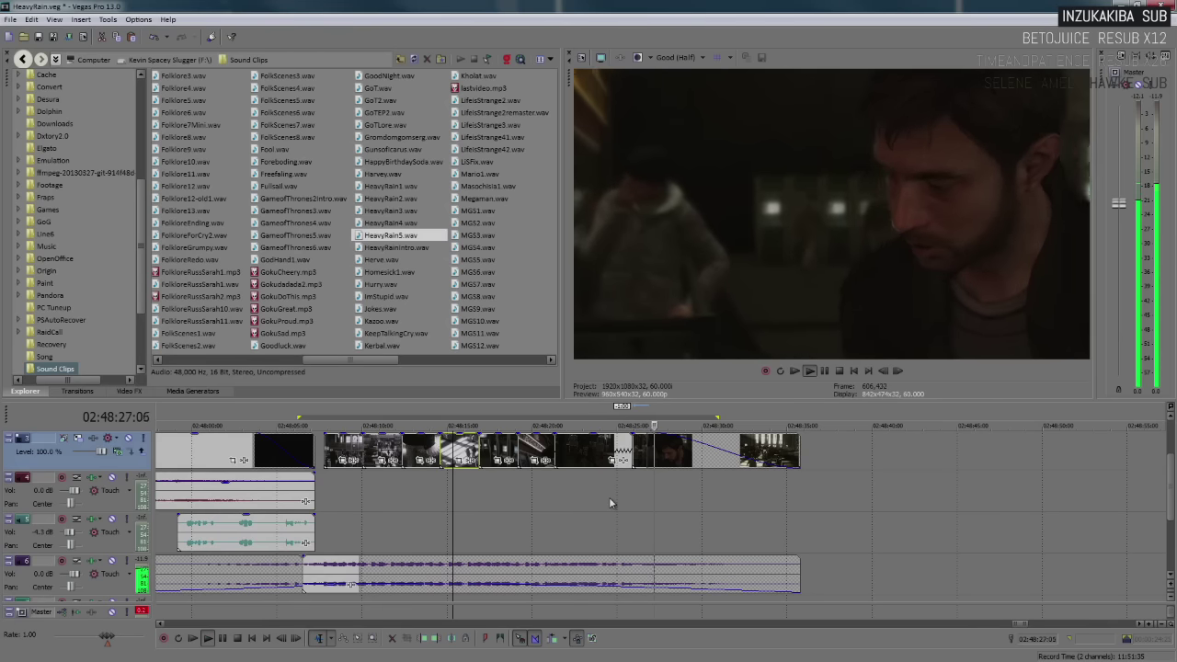
pyautogui.press('Return')
pyautogui.click(629, 445)
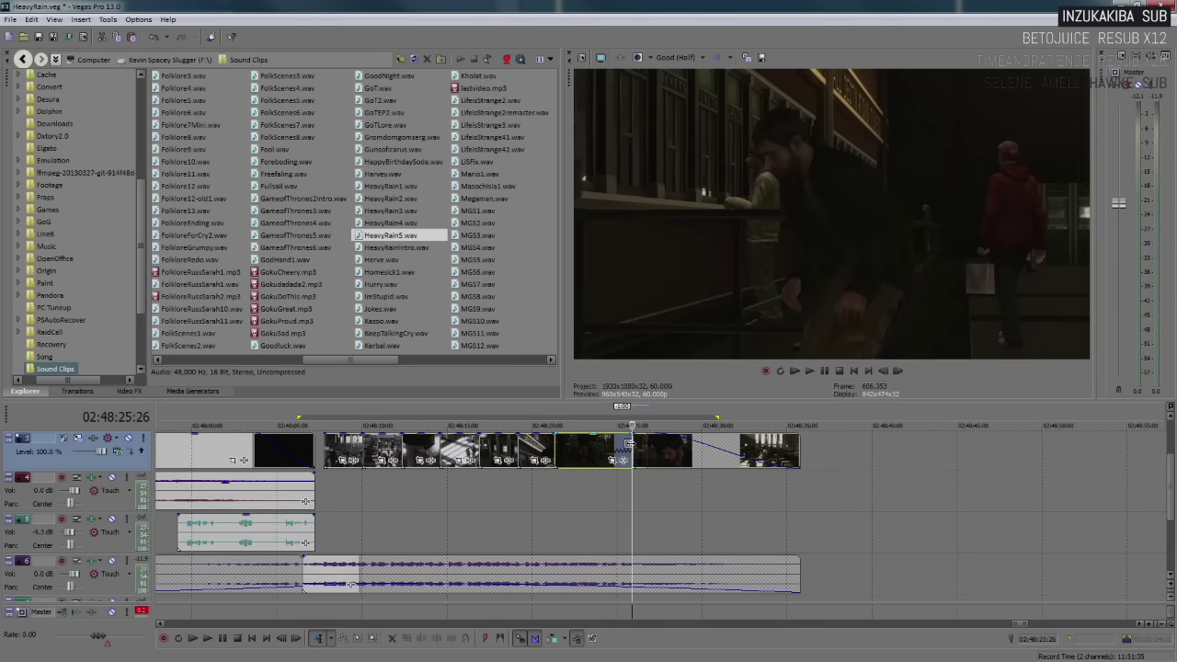
pyautogui.press('space')
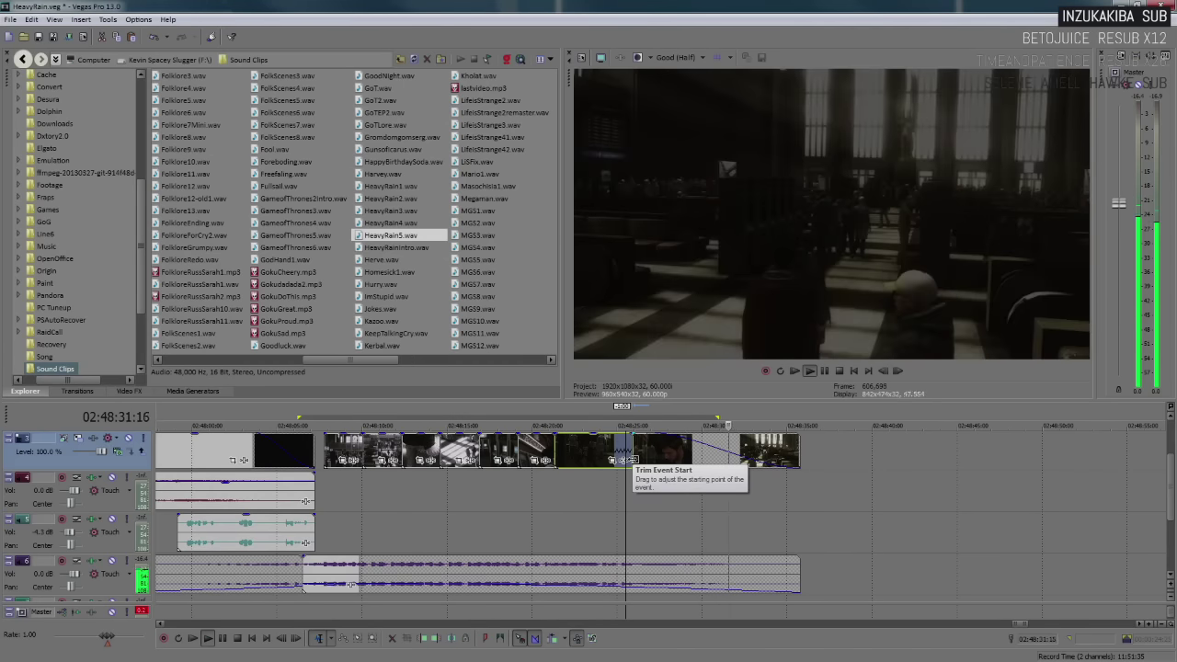
pyautogui.press('space')
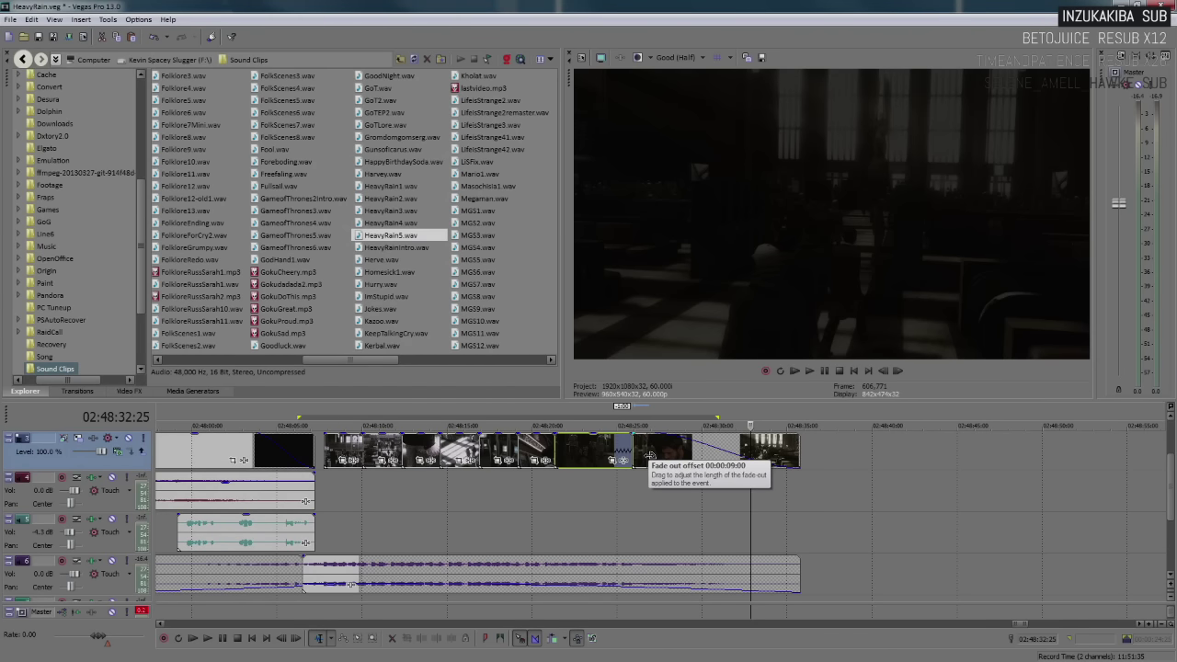
# Remove the fade-out from the last clip and play from the destinations board shot to 02:48:23:01 in the crouching man clip
pyautogui.moveTo(650, 455); pyautogui.dragTo(883, 457)
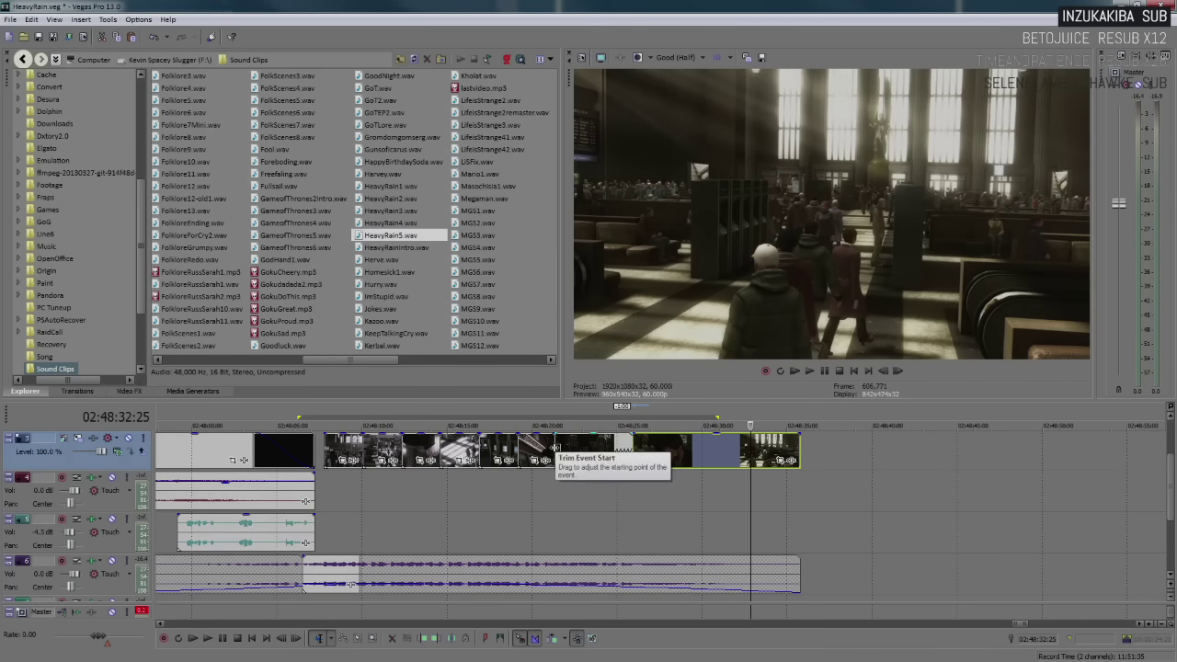
pyautogui.click(520, 449)
pyautogui.press('space')
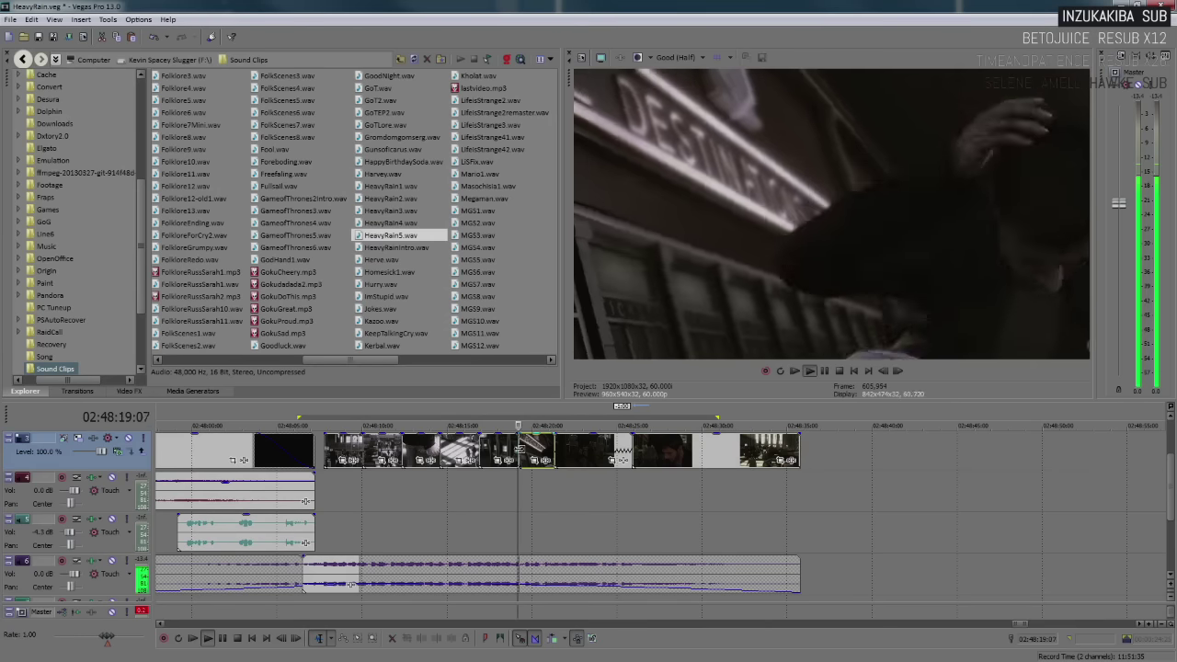
pyautogui.scroll(3, 710, 467)
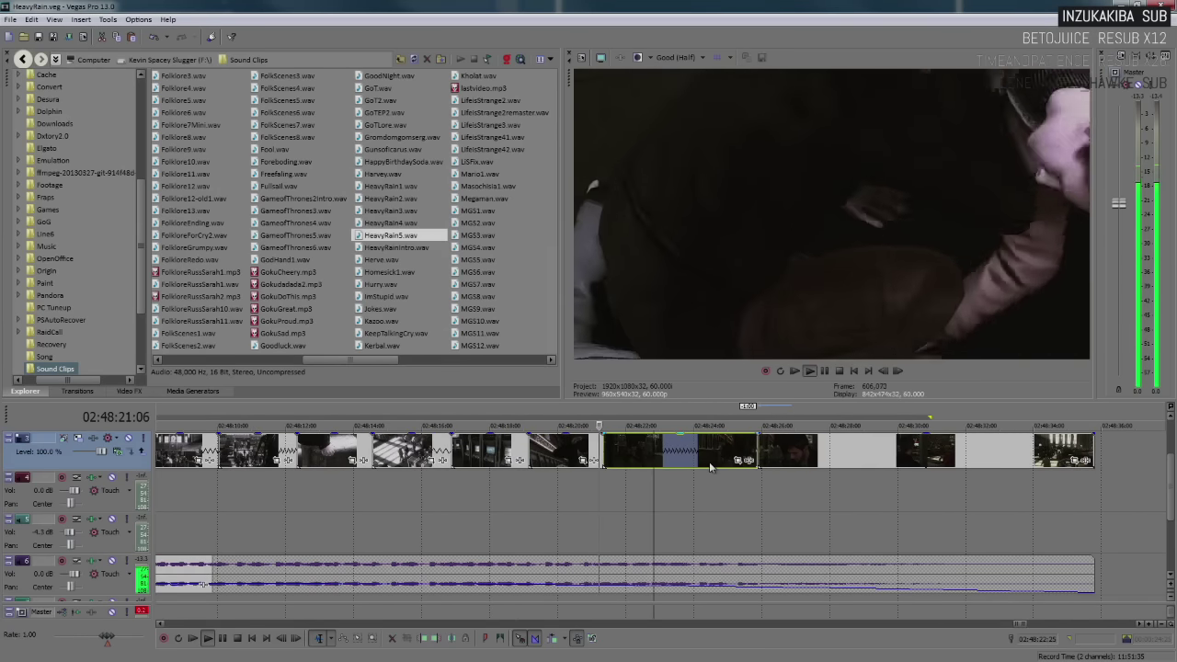
pyautogui.press('Return')
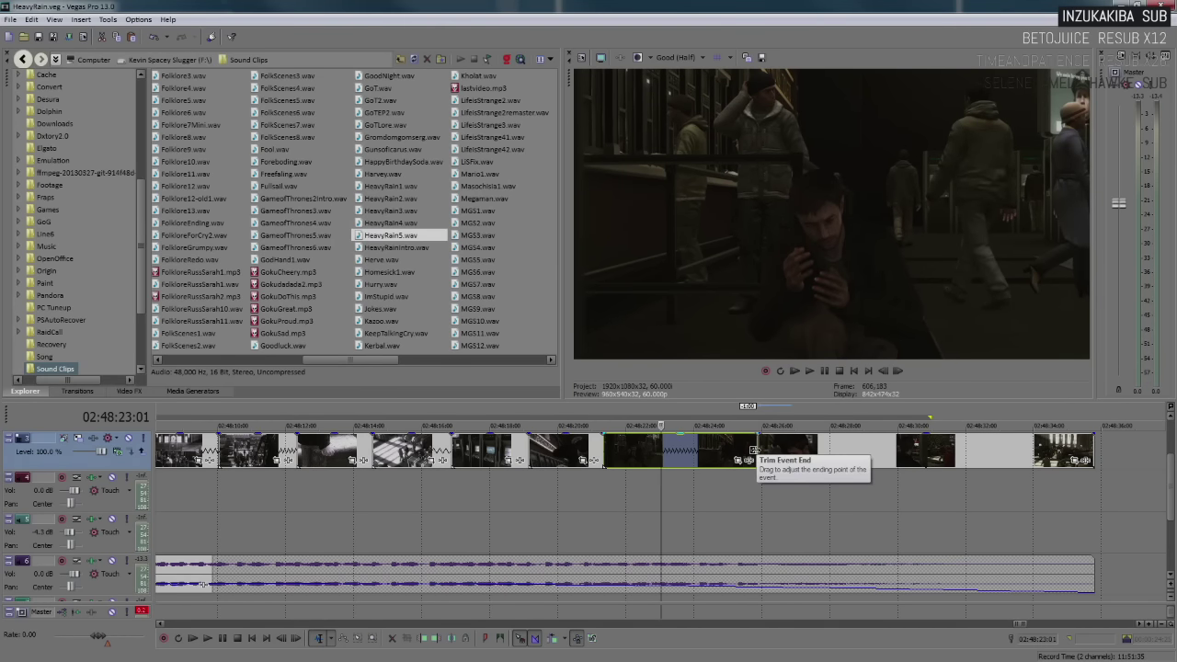
# Trim the crouching man clip's end to 02:48:23:01, move the close-up clip back against it, and play the join
pyautogui.moveTo(754, 451); pyautogui.dragTo(660, 451)
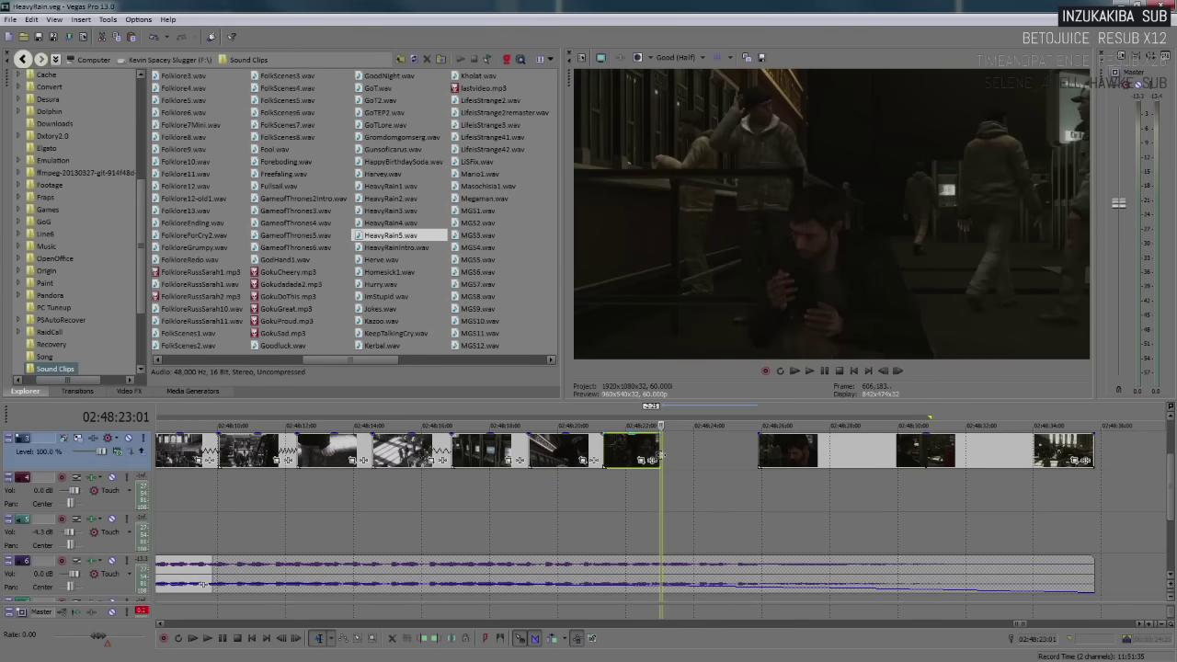
pyautogui.moveTo(795, 458); pyautogui.dragTo(698, 458)
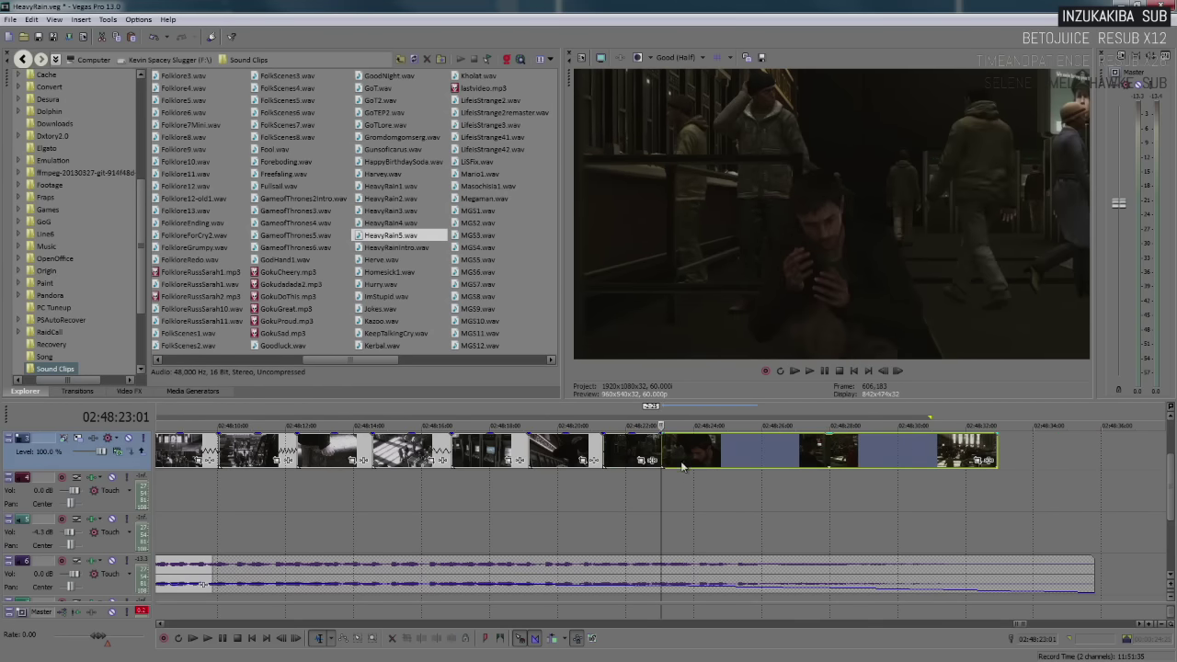
pyautogui.click(594, 489)
pyautogui.press('space')
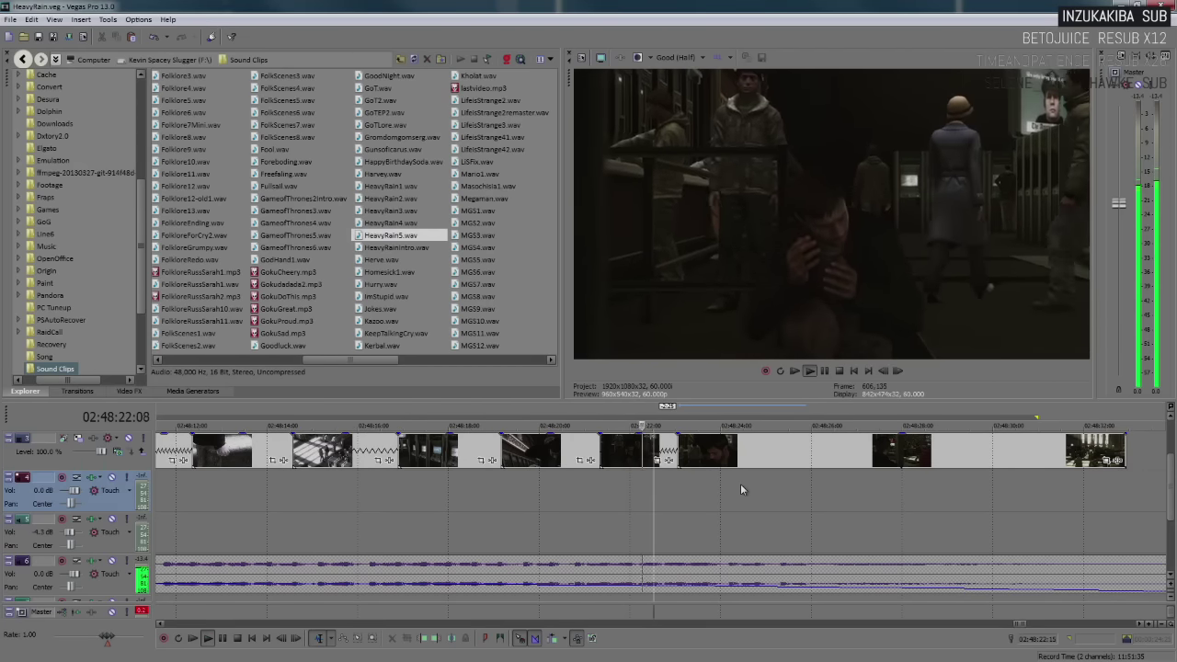
pyautogui.press('space')
# Trim the close-up clip's start to 02:48:23:04, extend the crouching man clip's end to meet it, and replay the join
pyautogui.scroll(3, 711, 466)
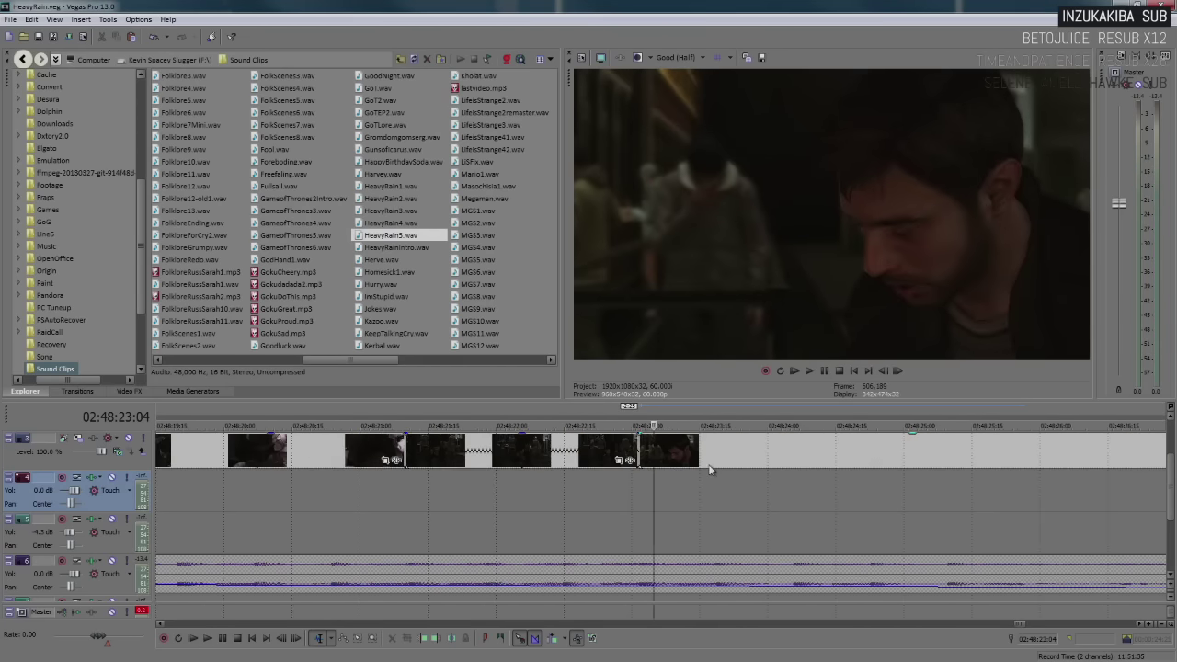
pyautogui.press('s')
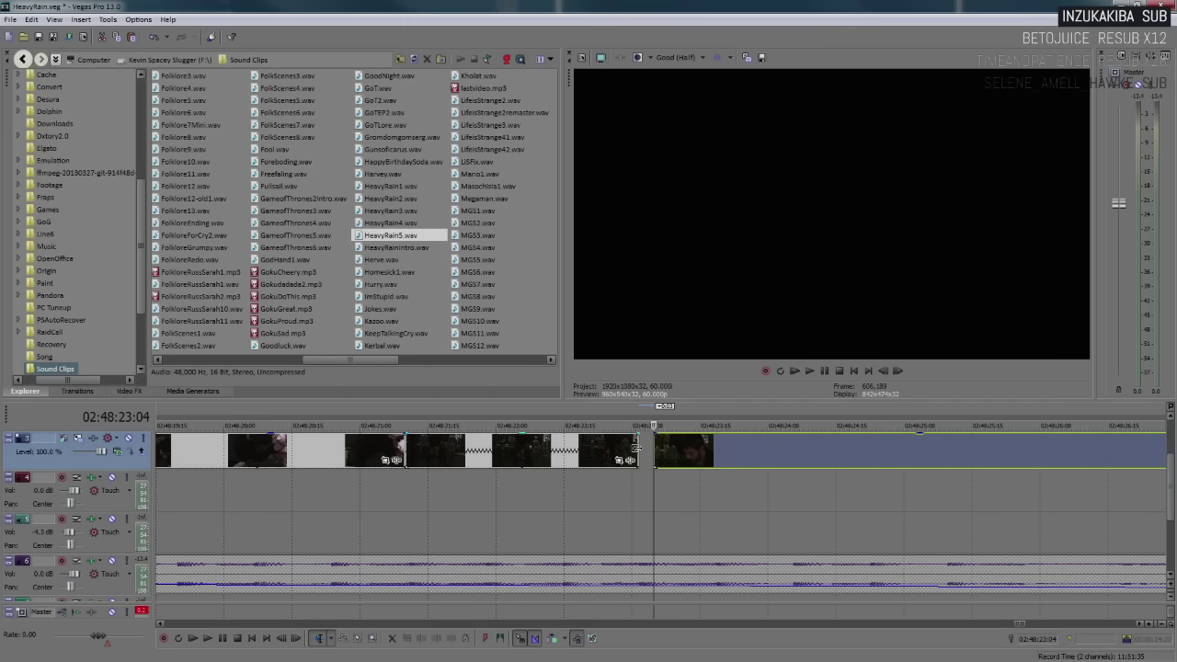
pyautogui.click(637, 449)
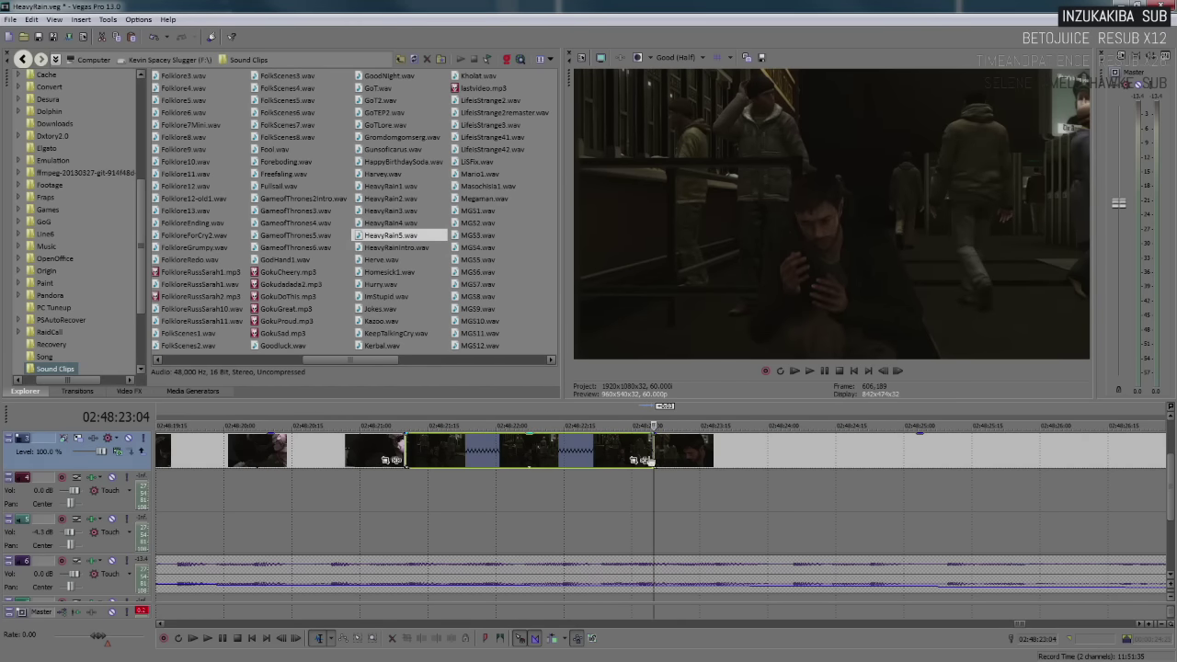
pyautogui.click(306, 492)
pyautogui.scroll(-3, 306, 492)
pyautogui.press('space')
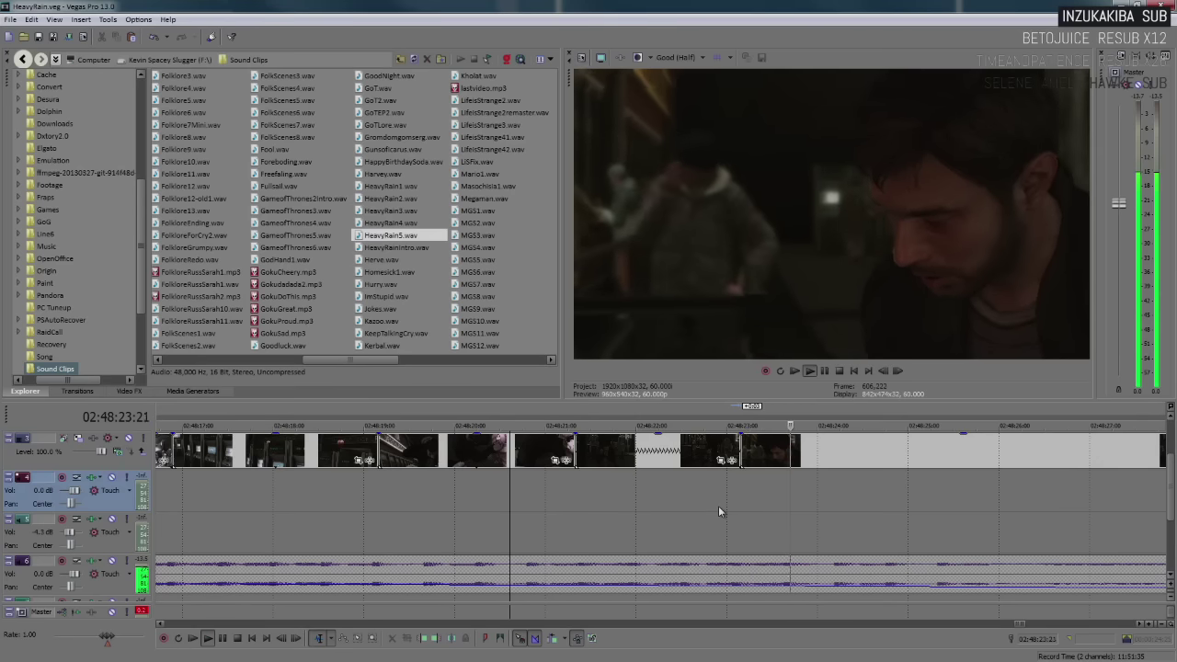
pyautogui.press('space')
# Replay the montage against the music from about 02:48:16
pyautogui.scroll(-5, 429, 517)
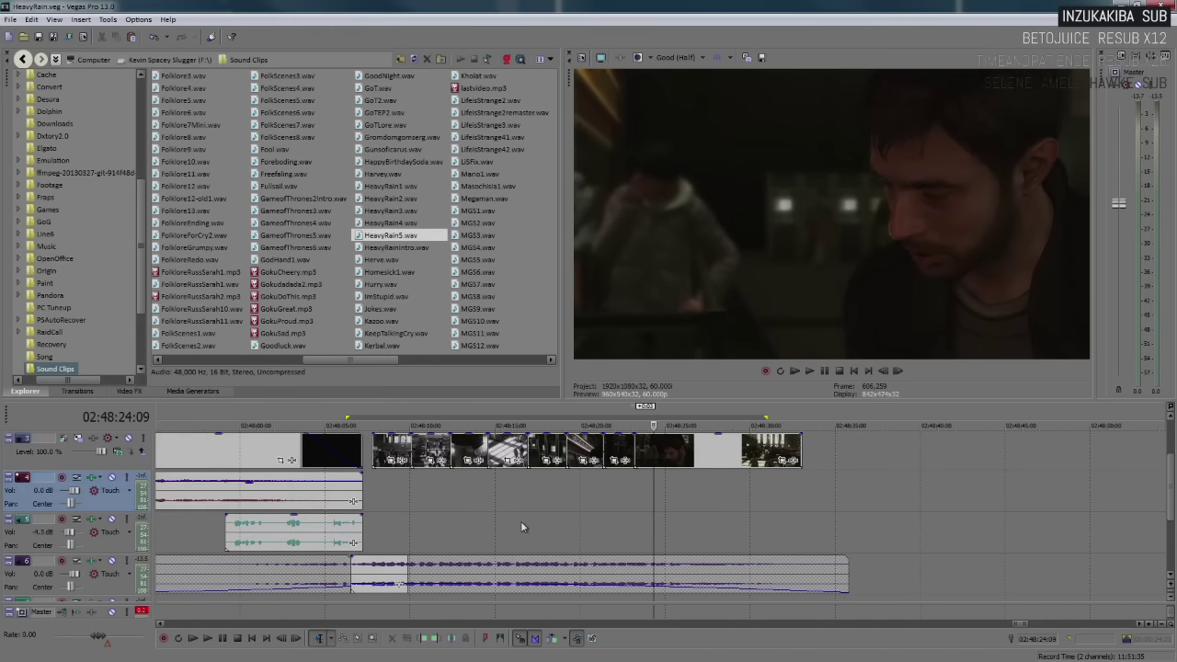
pyautogui.click(541, 488)
pyautogui.click(513, 488)
pyautogui.press('space')
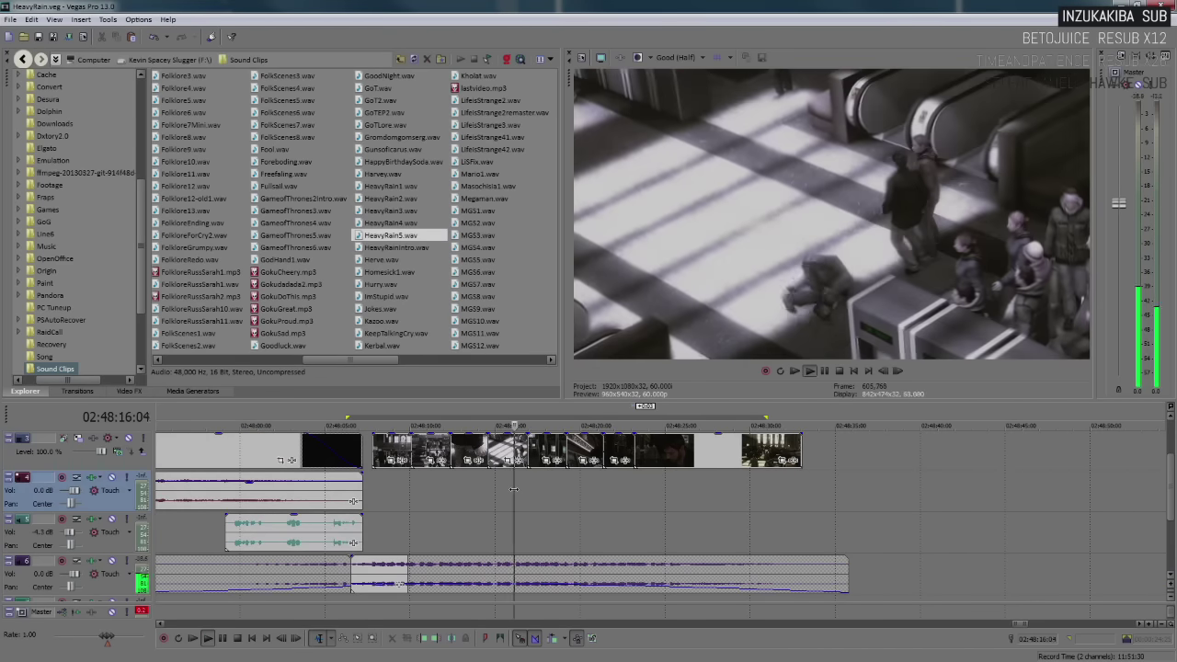
# Replay the cut from the crouching man clip to the close-up clip against the music
pyautogui.scroll(3, 631, 499)
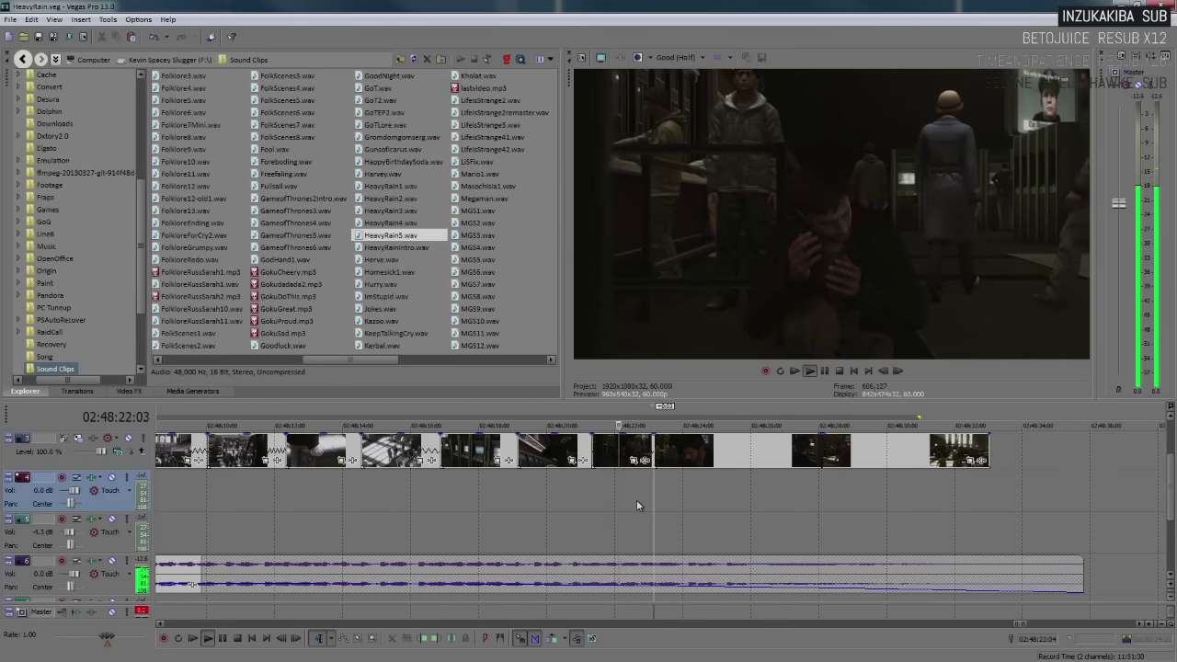
pyautogui.press('Return')
pyautogui.click(593, 496)
pyautogui.press('space')
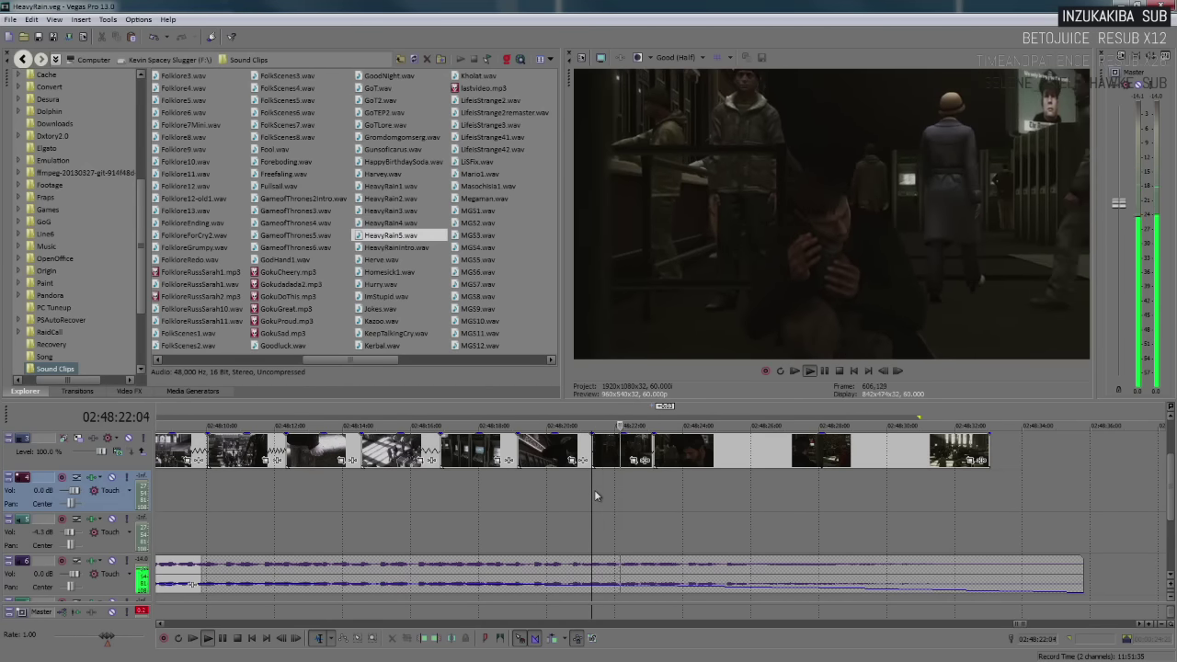
pyautogui.press('Return')
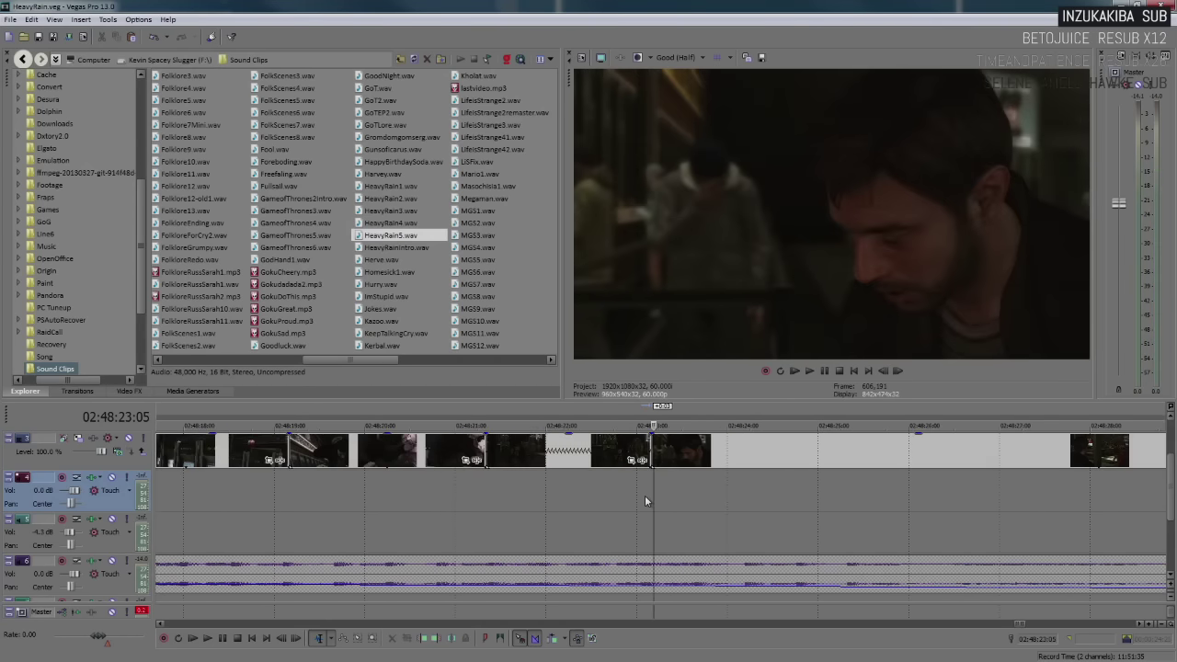
pyautogui.scroll(3, 644, 494)
pyautogui.scroll(-6, 655, 498)
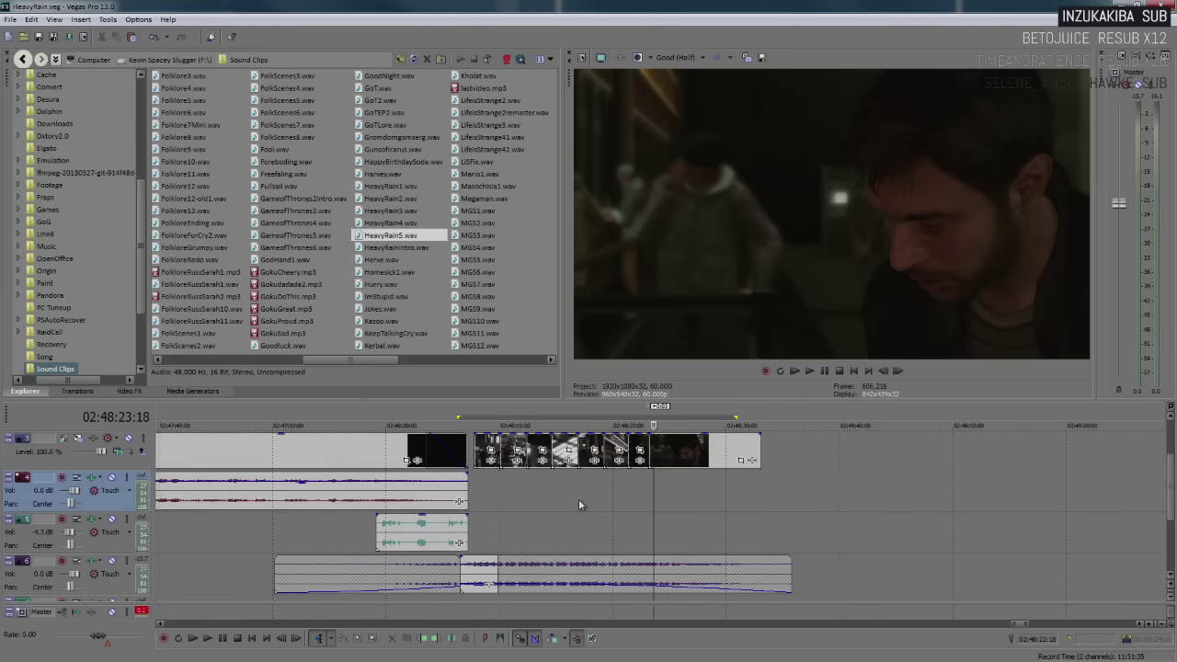
pyautogui.click(598, 501)
pyautogui.scroll(3, 598, 500)
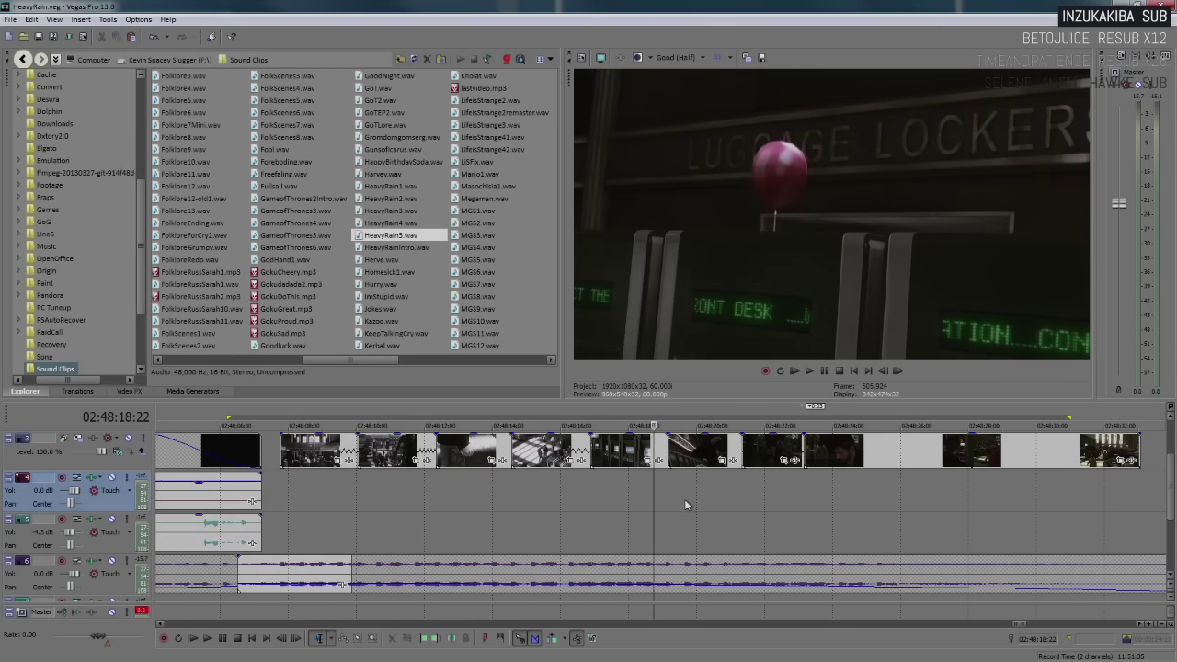
pyautogui.press('space')
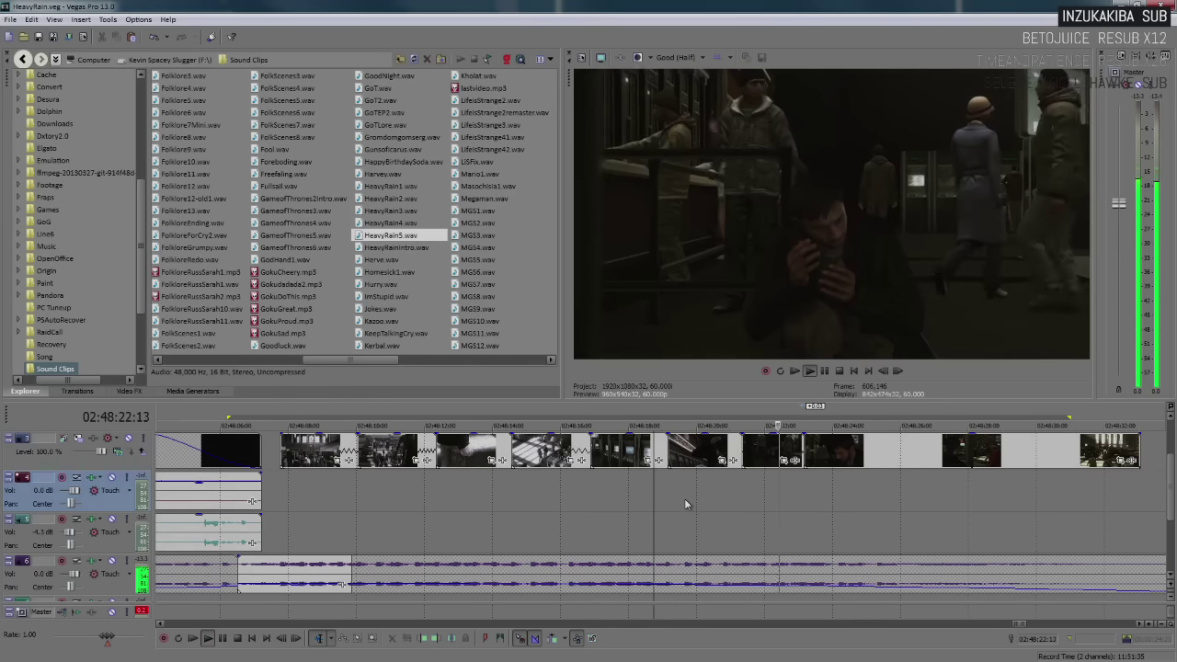
pyautogui.press('Return')
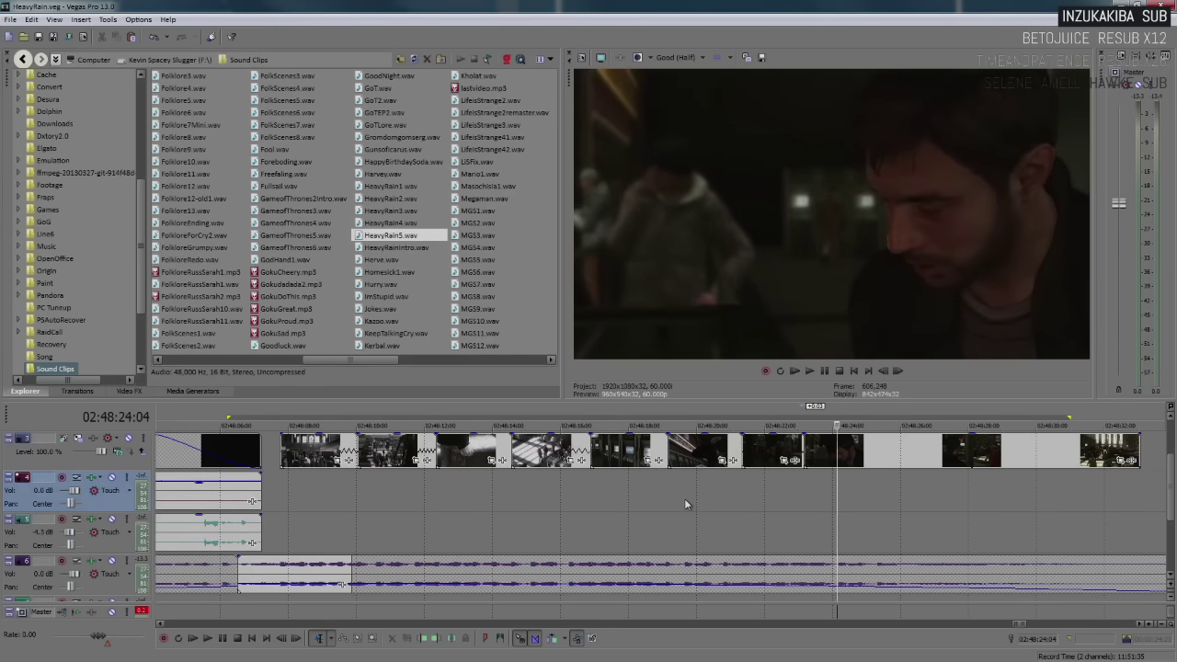
# Play the montage from about 02:48:18 and step frame by frame to the change into the station hall shot at 02:48:28:21
pyautogui.click(631, 500)
pyautogui.press('space')
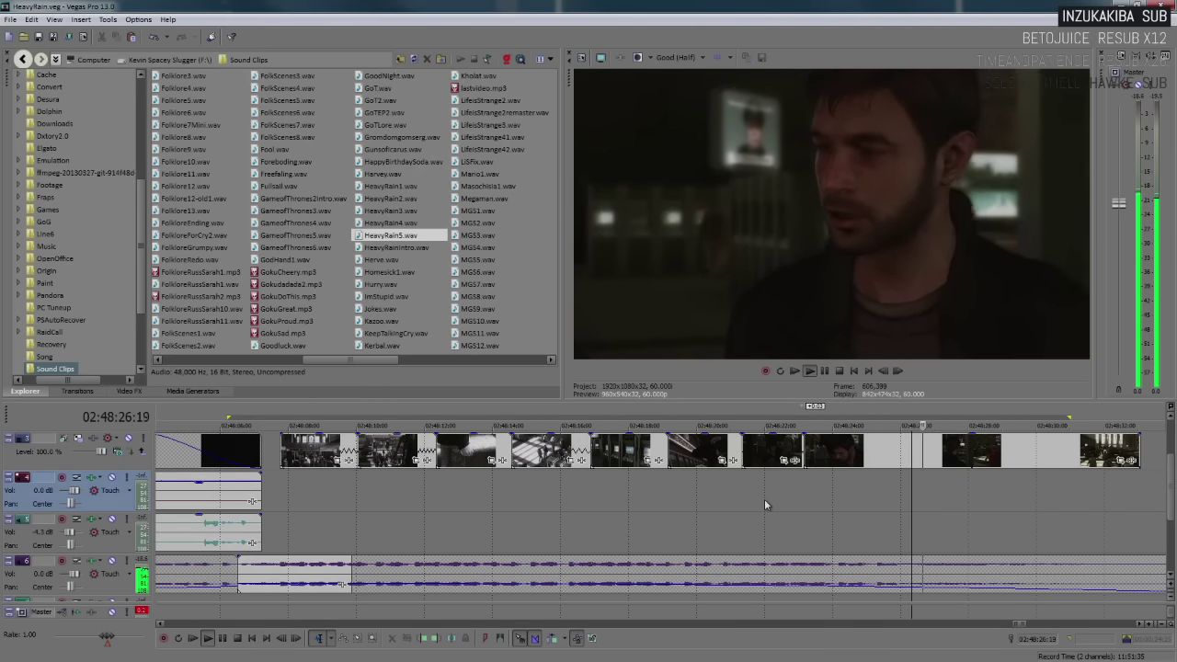
pyautogui.press('space')
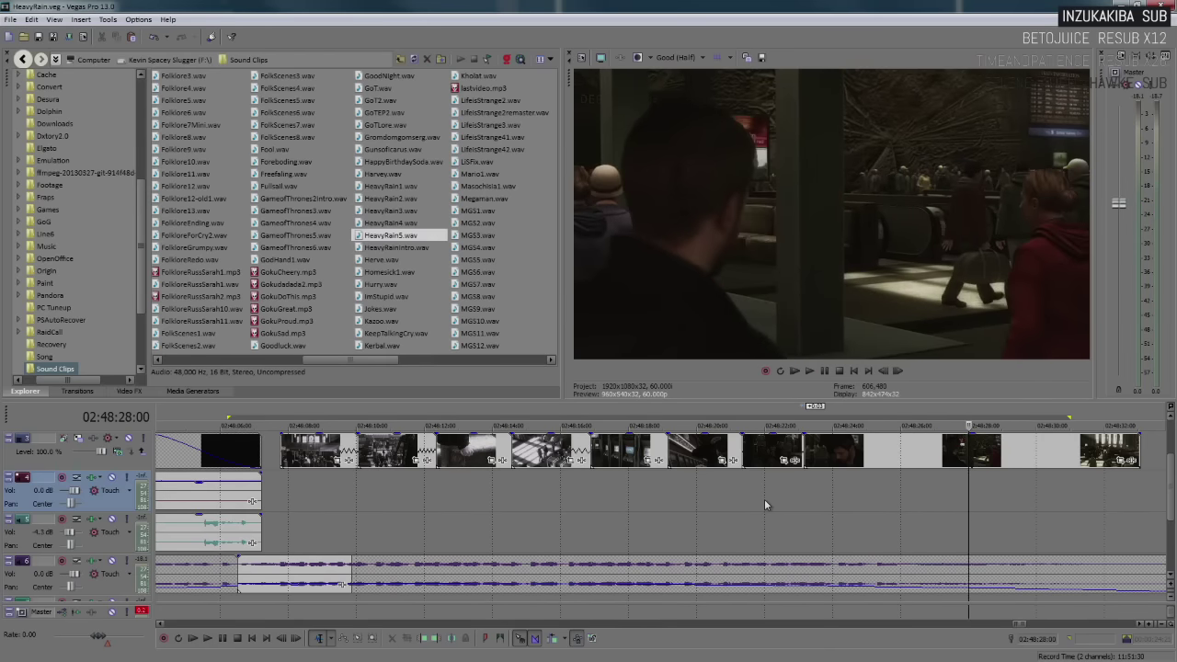
pyautogui.press('space')
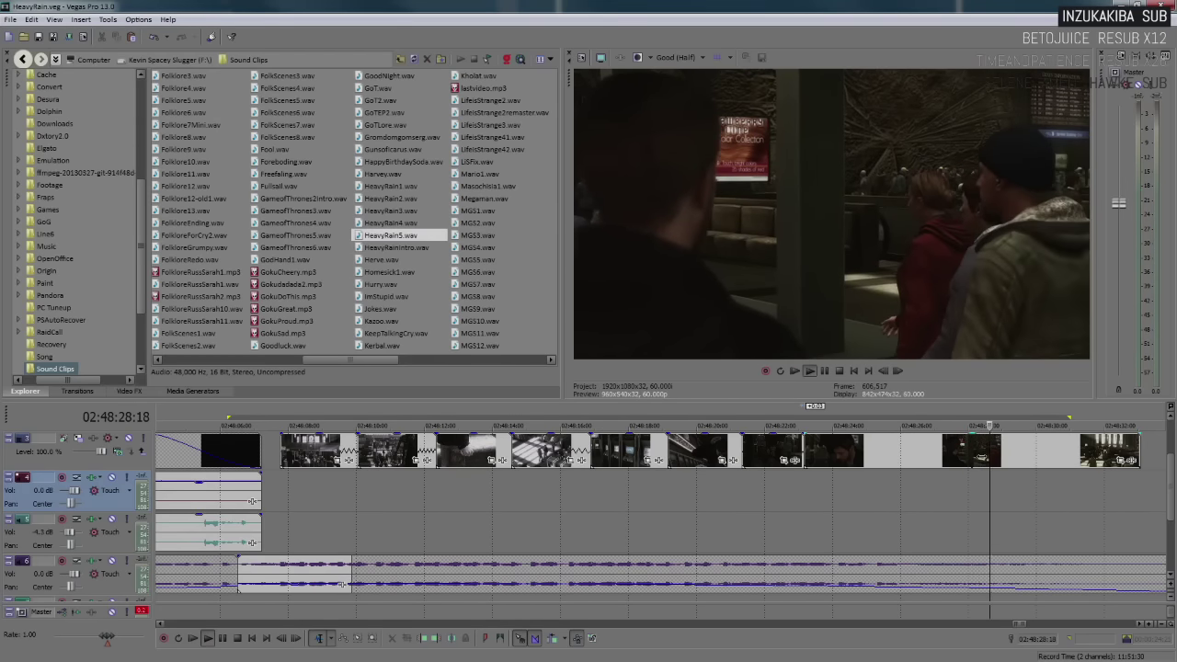
pyautogui.press('space')
pyautogui.press('Left')
pyautogui.press('Left')
pyautogui.press('Left')
pyautogui.press('Left')
pyautogui.press('Left')
pyautogui.press('Left')
pyautogui.press('Left')
pyautogui.press('Left')
pyautogui.press('Left')
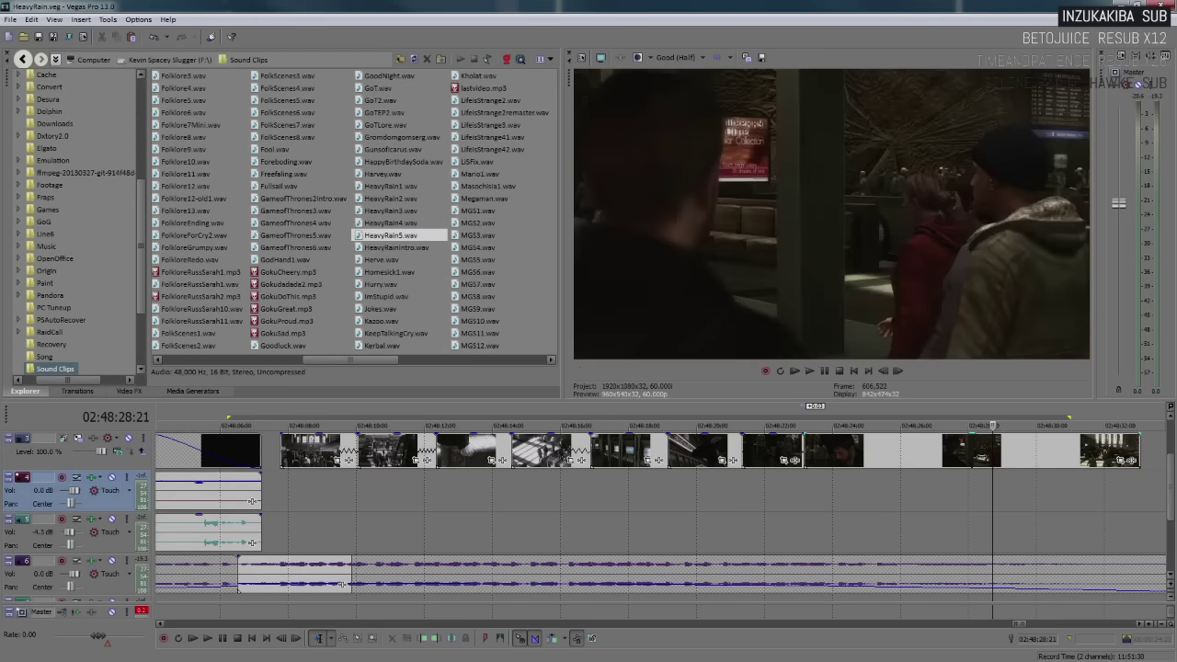
# Undo the split that also cut the music, and split only the close-up clip at 02:48:28:20
pyautogui.hotkey('ctrl', 'z')
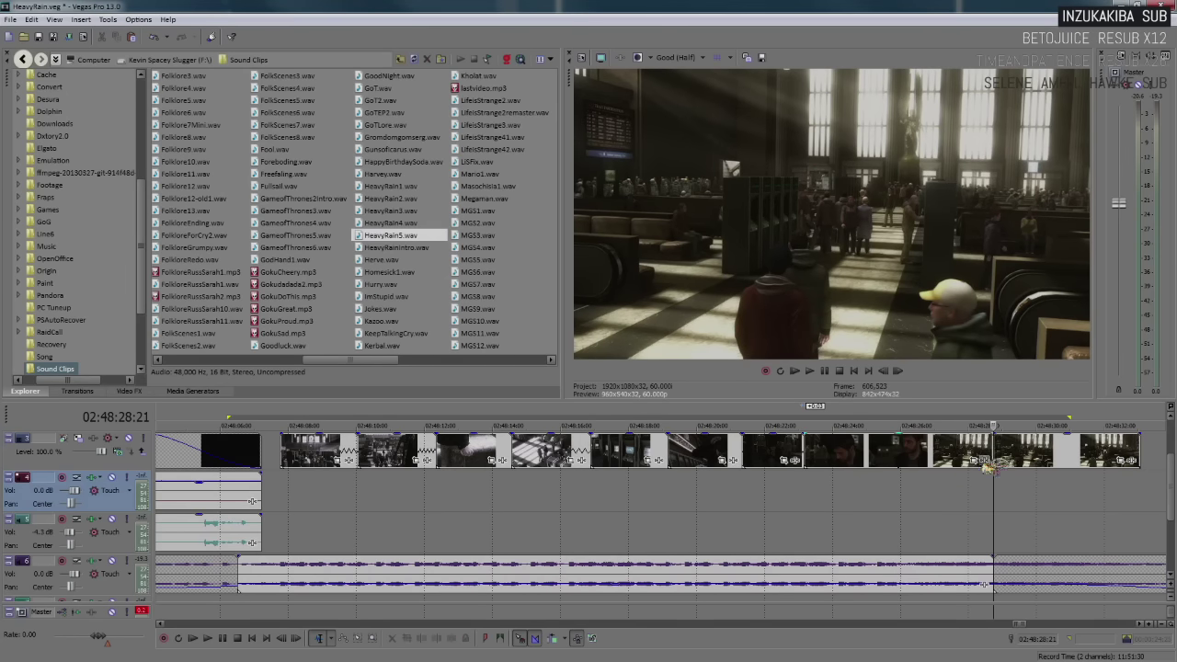
pyautogui.click(988, 464)
pyautogui.scroll(3, 990, 458)
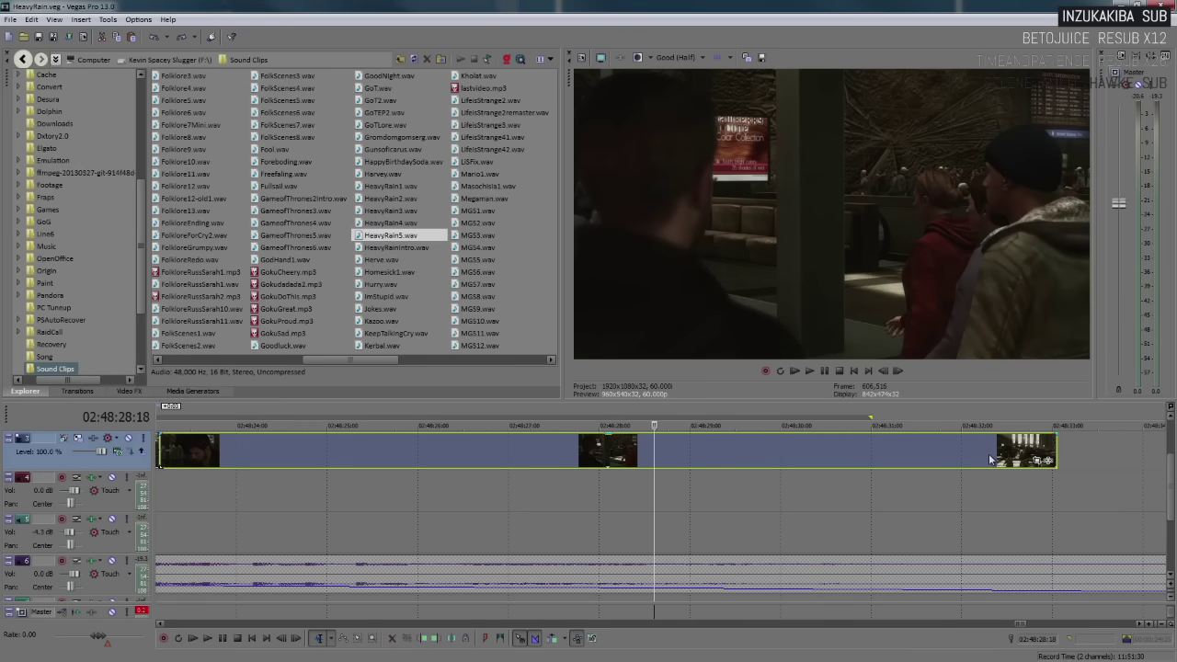
pyautogui.press('Right')
pyautogui.press('Right')
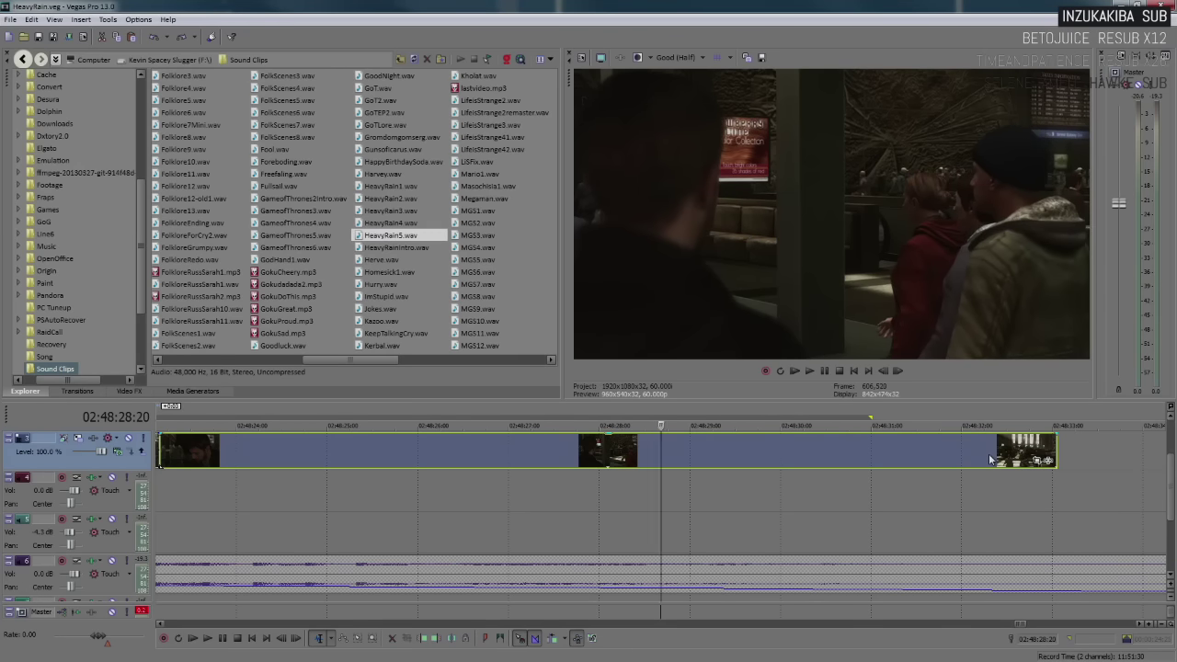
pyautogui.press('Right')
pyautogui.scroll(-3, 992, 460)
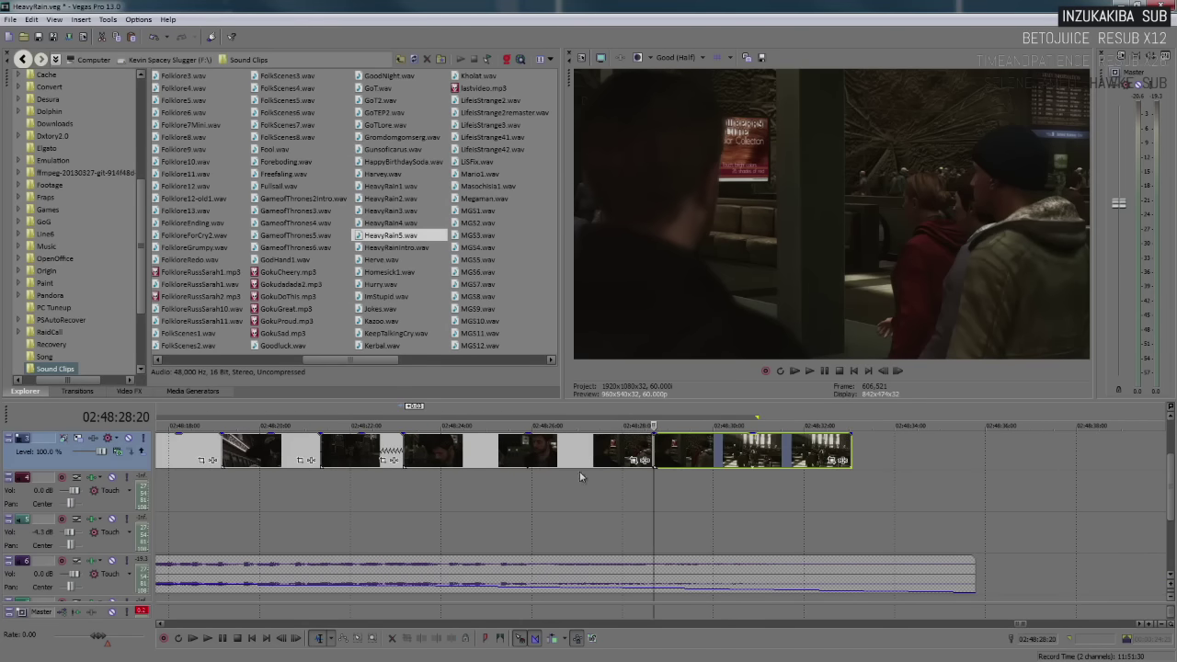
# Trim the station hall clip's start to 02:48:28:21 so it begins directly with the hall shot
pyautogui.click(493, 457)
pyautogui.click(659, 457)
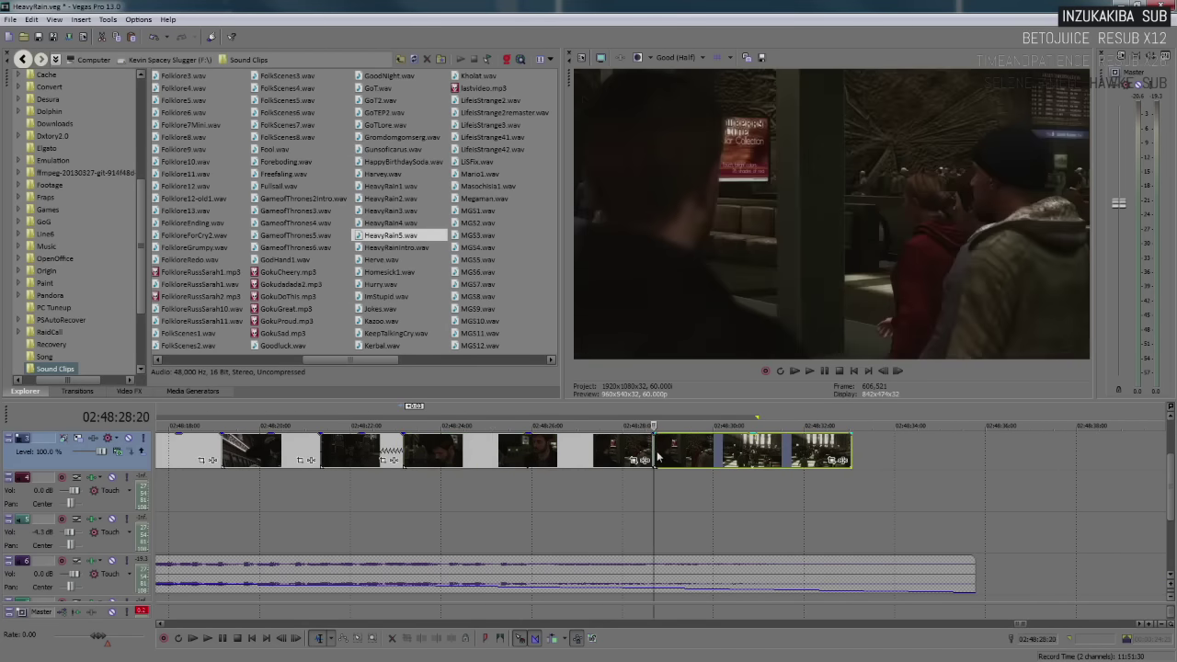
pyautogui.scroll(5, 659, 457)
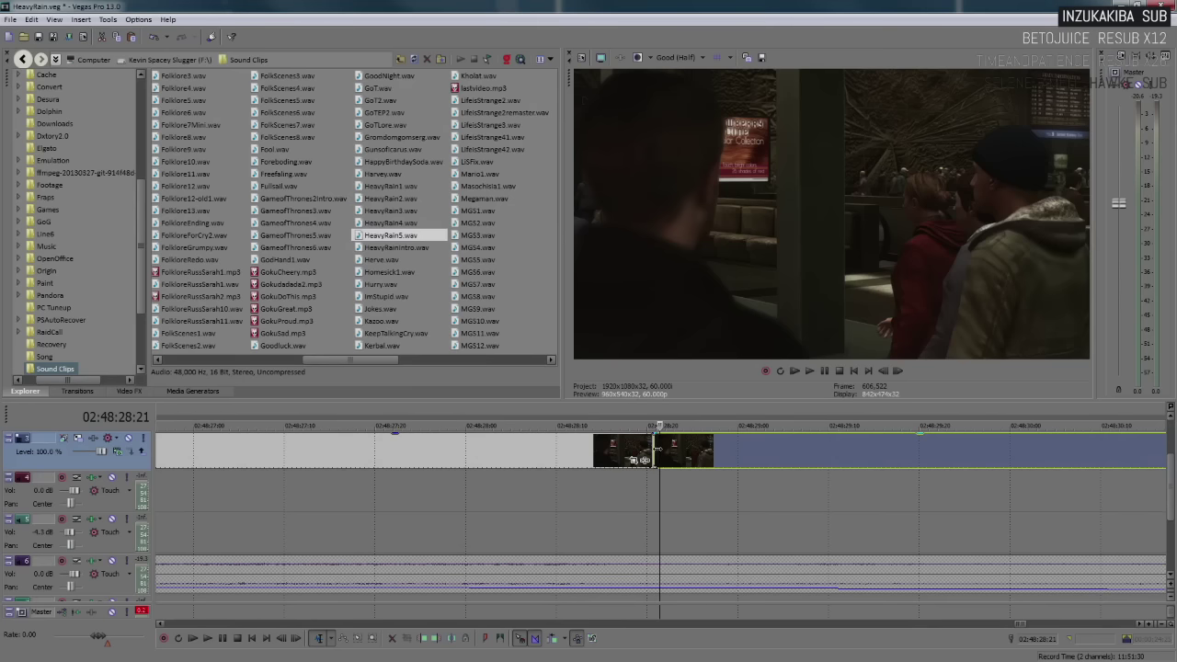
pyautogui.press('Right')
pyautogui.press('Left')
pyautogui.press('Right')
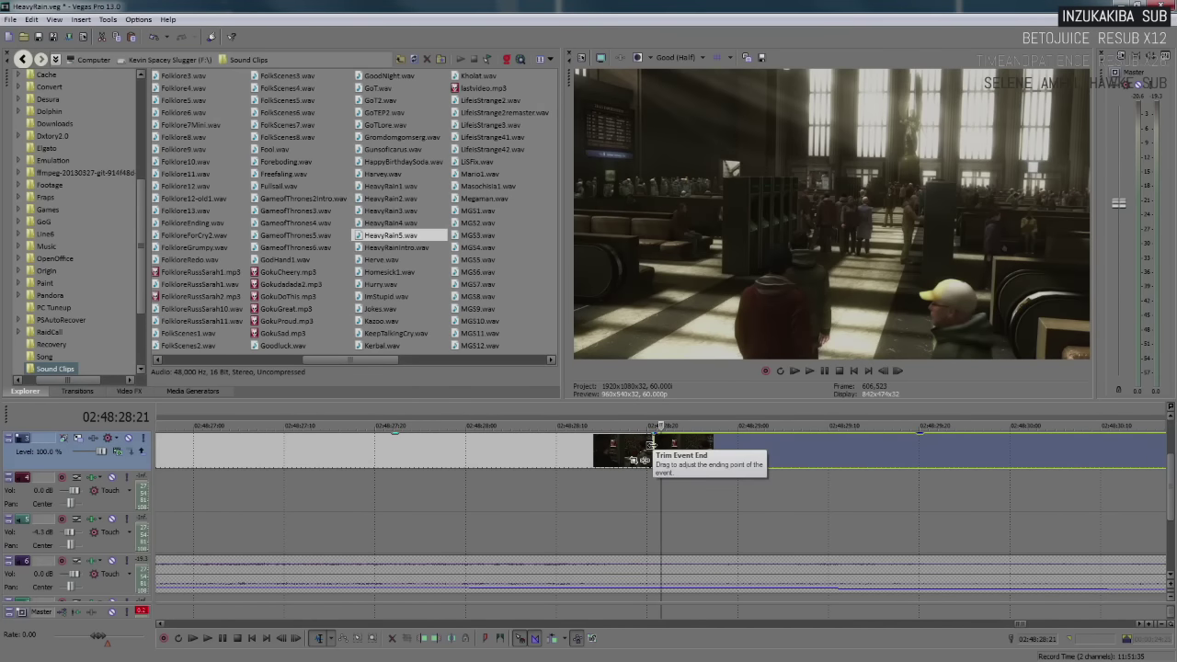
pyautogui.moveTo(649, 445); pyautogui.dragTo(662, 446)
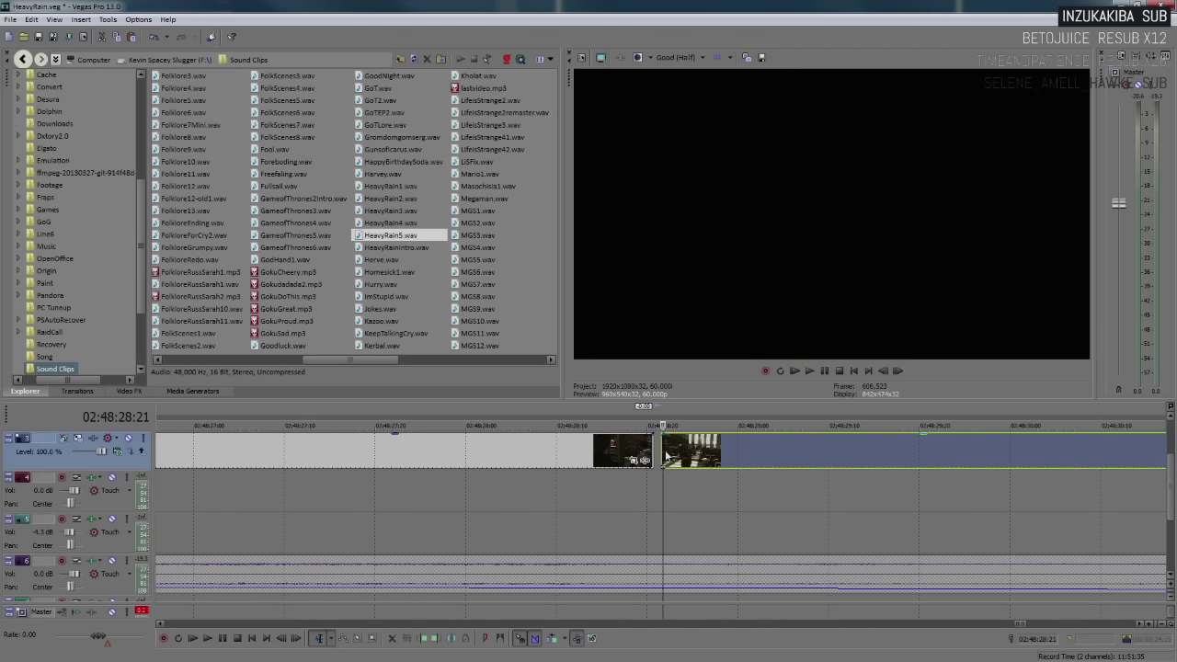
pyautogui.scroll(-6, 660, 465)
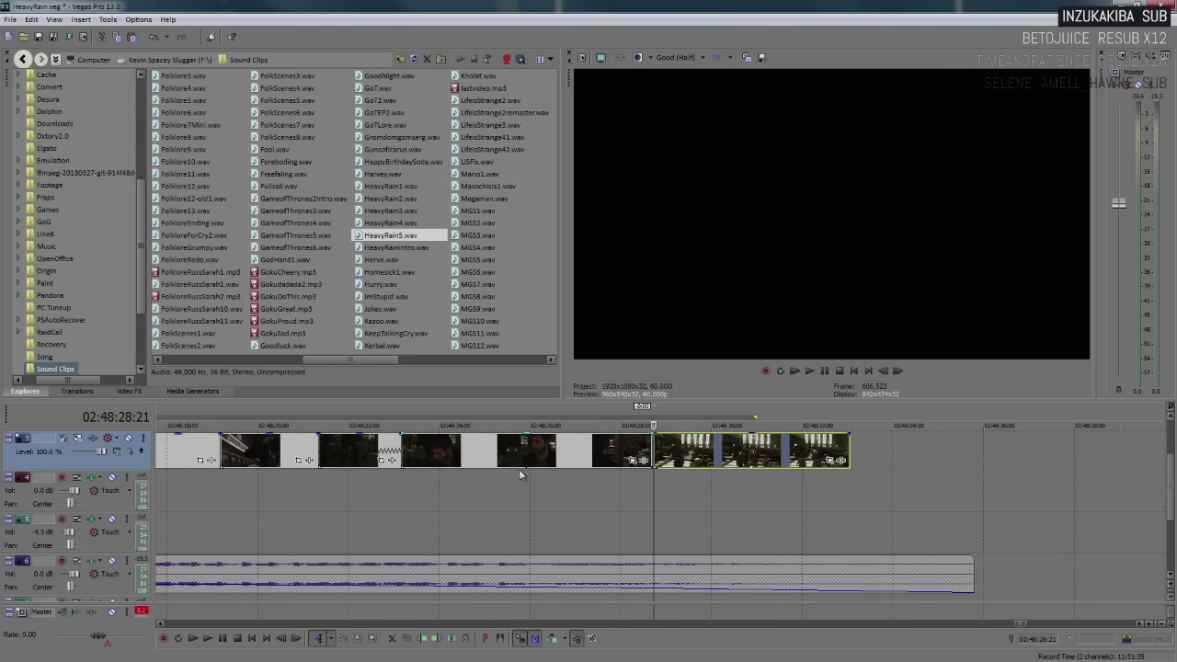
# Play to 02:48:25:27, time-compress the close-up clip to end there, and move the station hall clip back against it
pyautogui.scroll(-2, 519, 474)
pyautogui.click(494, 451)
pyautogui.press('space')
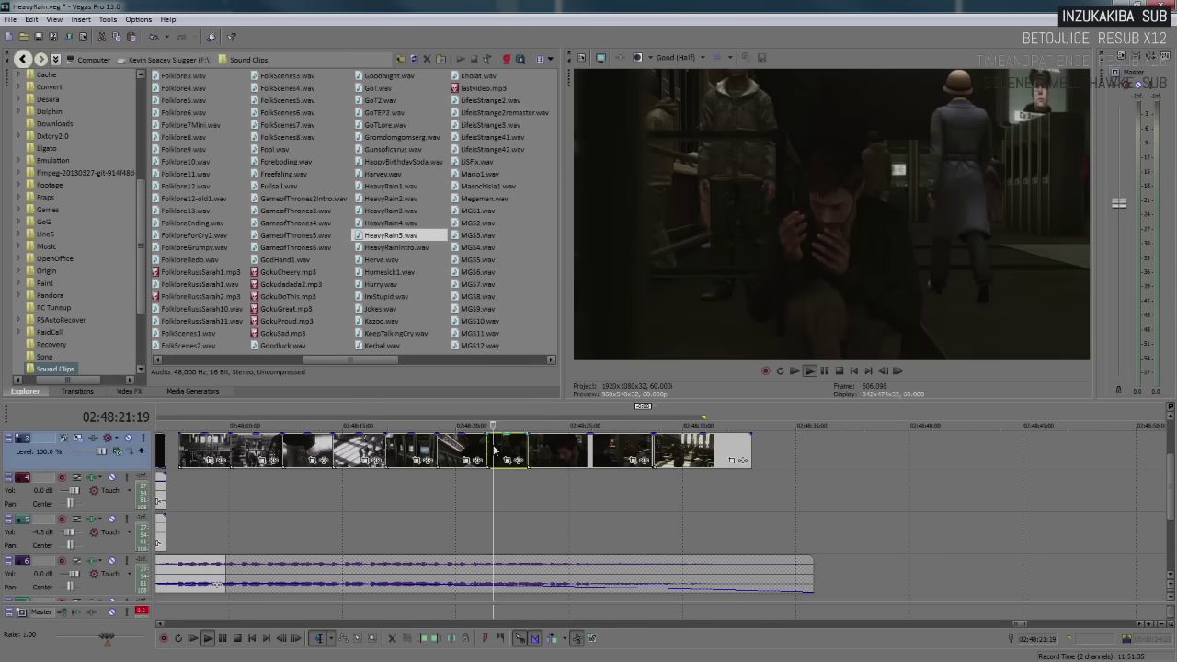
pyautogui.scroll(2, 719, 460)
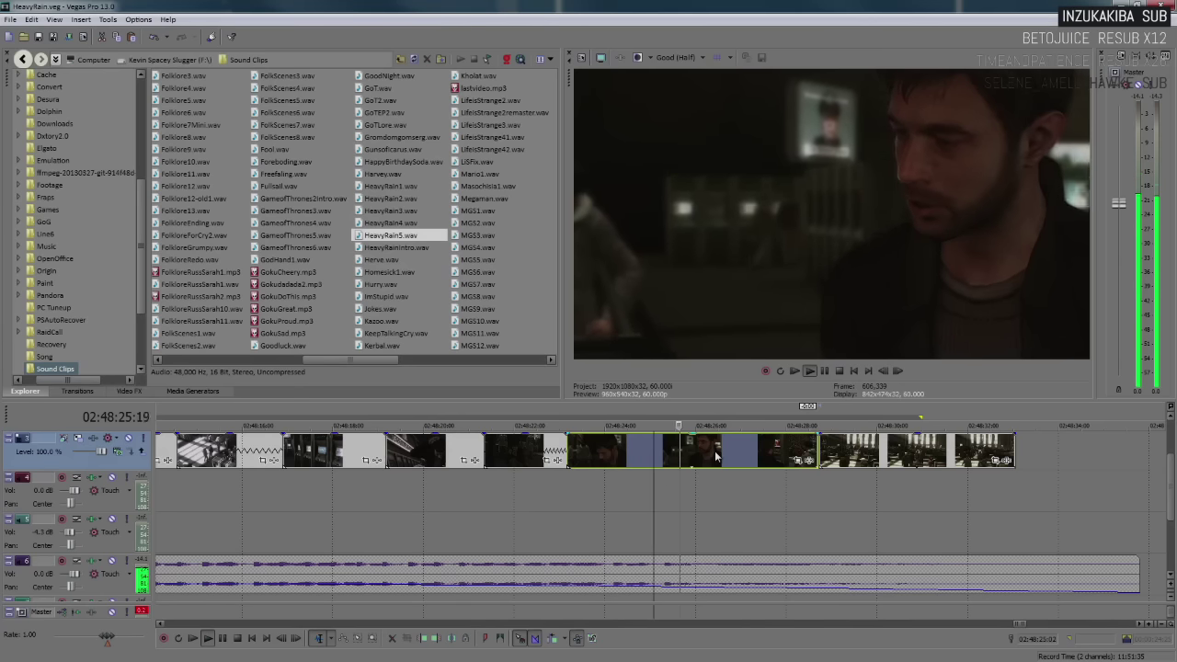
pyautogui.press('Return')
pyautogui.moveTo(814, 447); pyautogui.dragTo(688, 451)
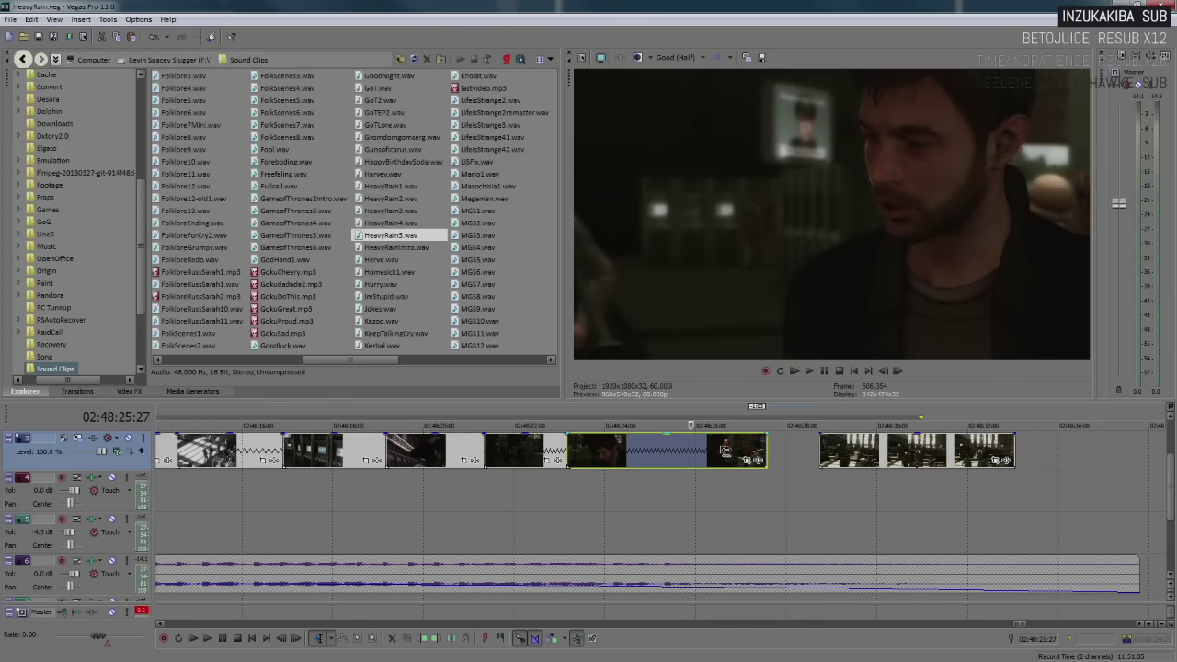
pyautogui.moveTo(859, 463); pyautogui.dragTo(733, 463)
# Replay the whole montage against the music from about 02:48:06 into the station hall clip
pyautogui.scroll(-3, 796, 460)
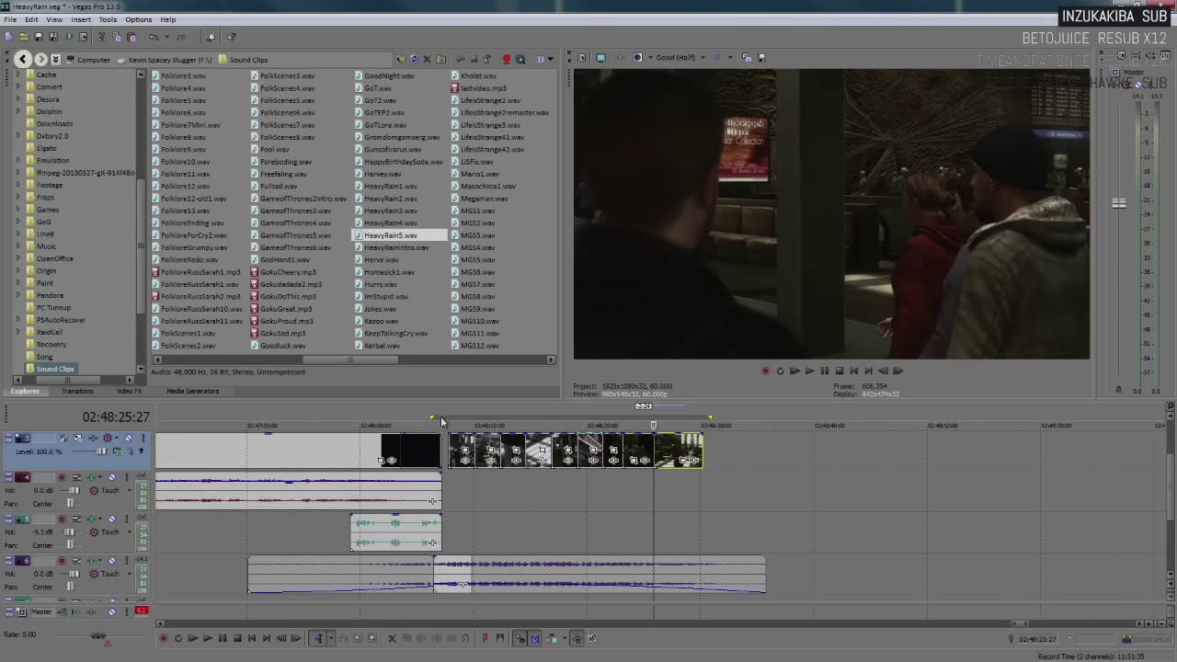
pyautogui.click(561, 425)
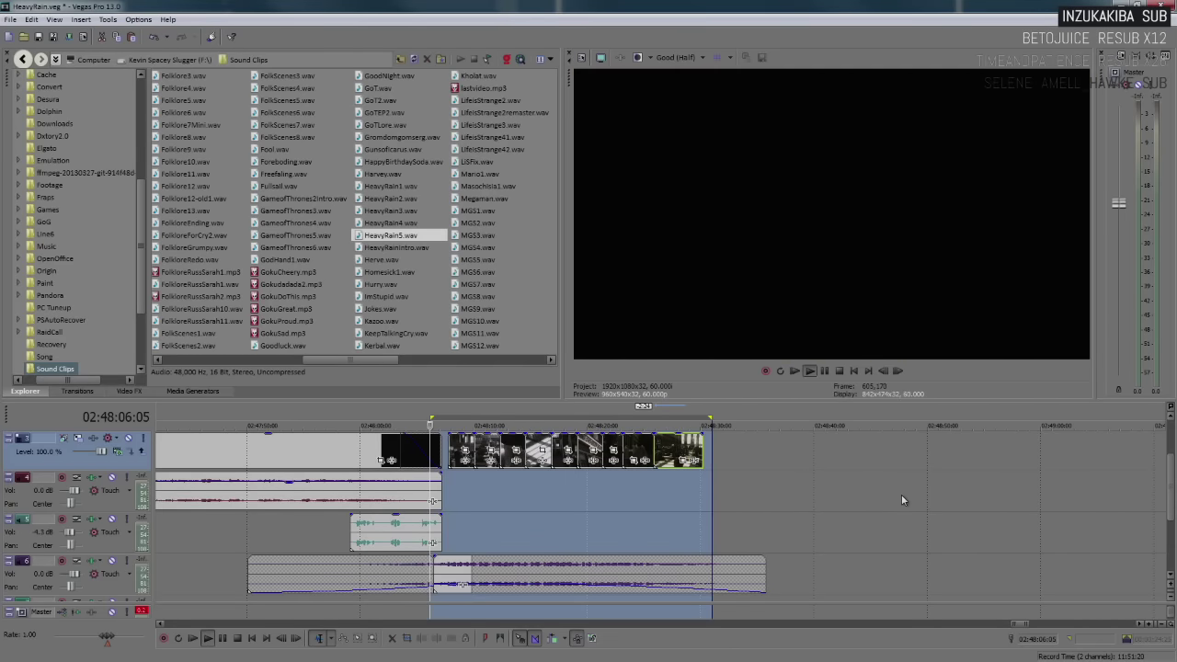
pyautogui.click(835, 490)
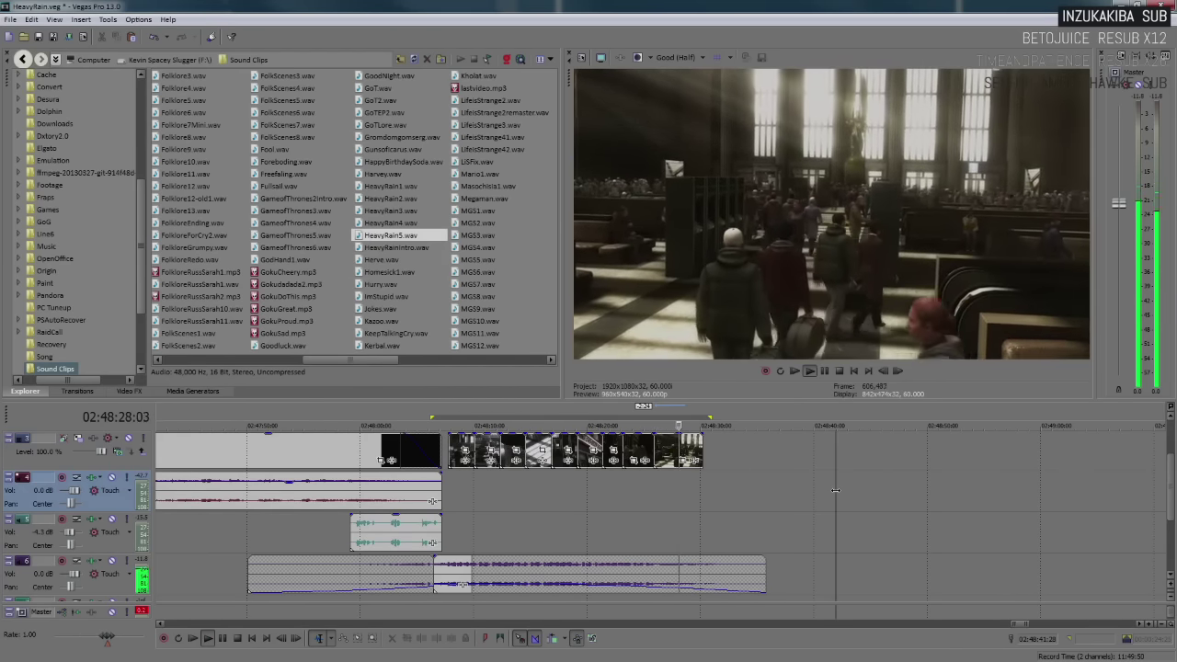
pyautogui.press('Return')
# Move the station hall clip away from the close-up clip and undo the close-up clip's time compression
pyautogui.click(659, 496)
pyautogui.scroll(4, 701, 485)
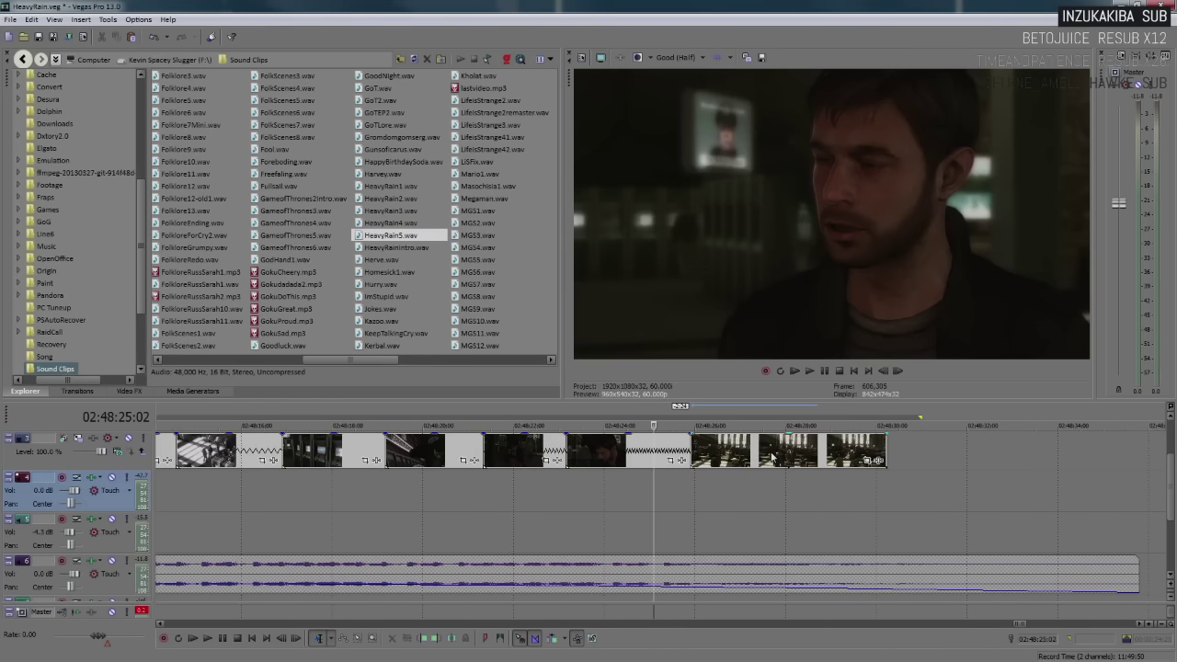
pyautogui.moveTo(772, 457); pyautogui.dragTo(849, 458)
pyautogui.click(572, 454)
pyautogui.press('Return')
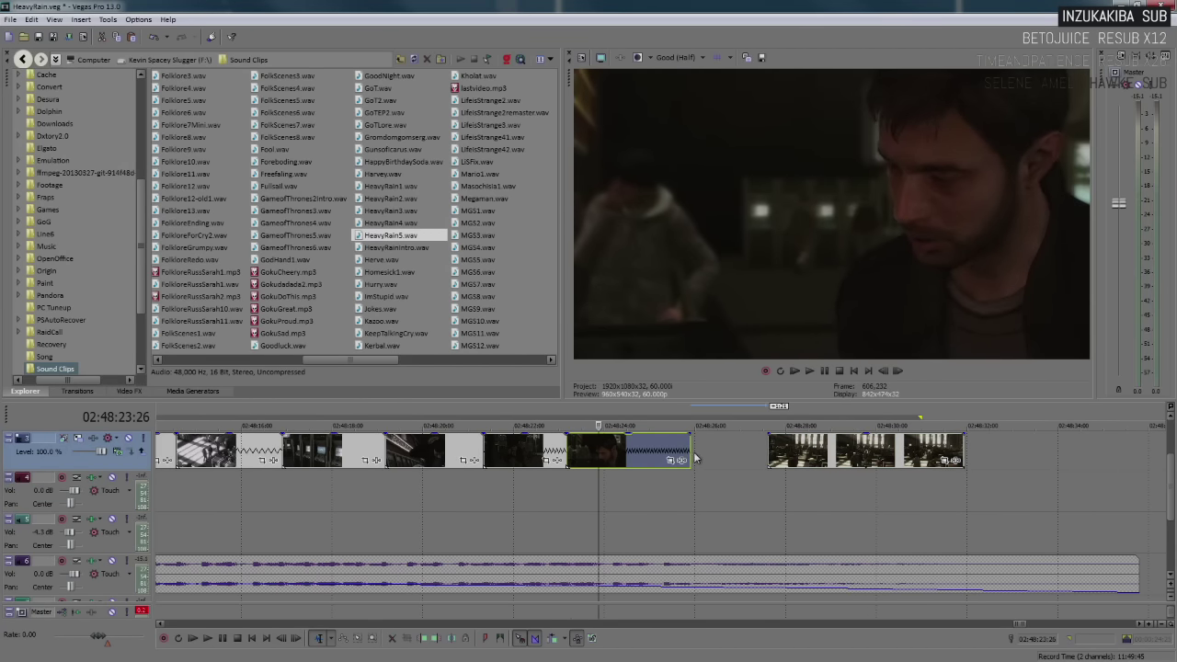
pyautogui.moveTo(683, 448)
pyautogui.mouseDown()
pyautogui.moveTo(906, 450)
pyautogui.moveTo(685, 451)
pyautogui.mouseUp()
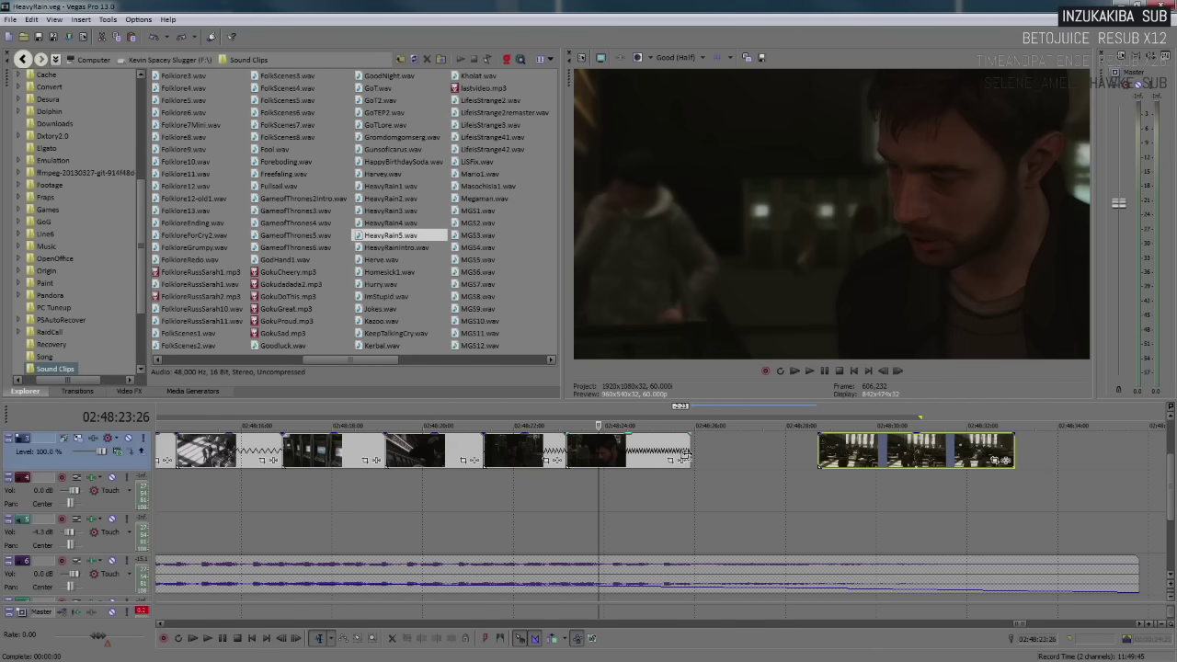
pyautogui.hotkey('ctrl', 'z')
# Trim the close-up clip's end to 02:48:25:27, move the station hall clip back against it, and play the join
pyautogui.click(570, 447)
pyautogui.press('Return')
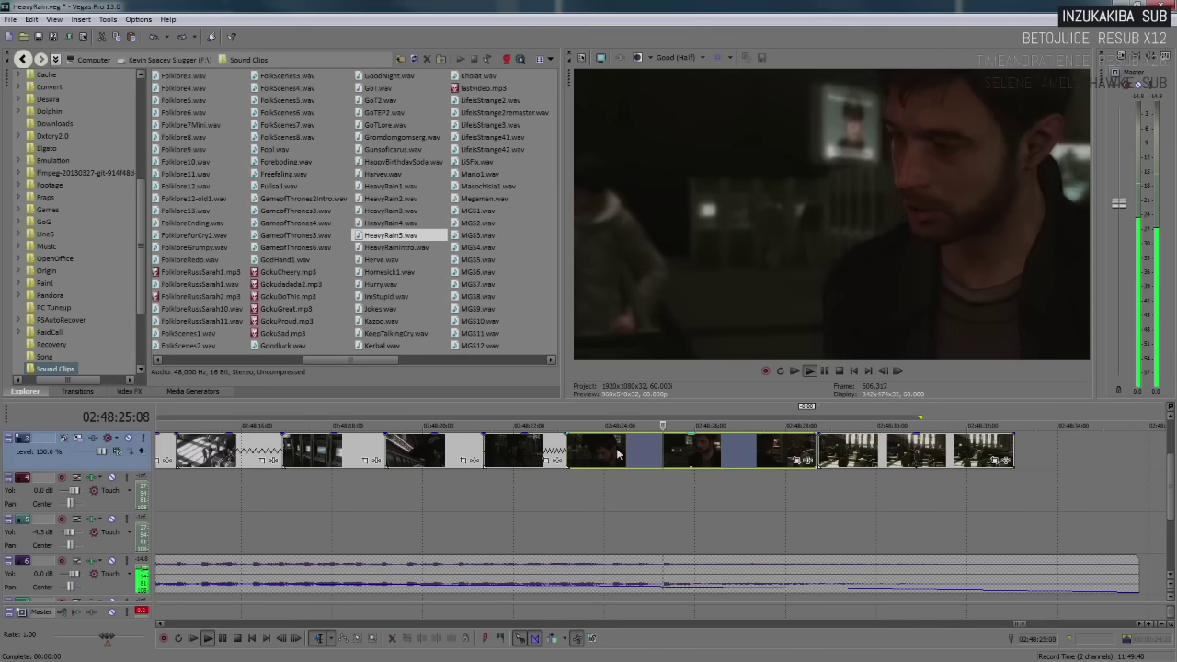
pyautogui.press('Return')
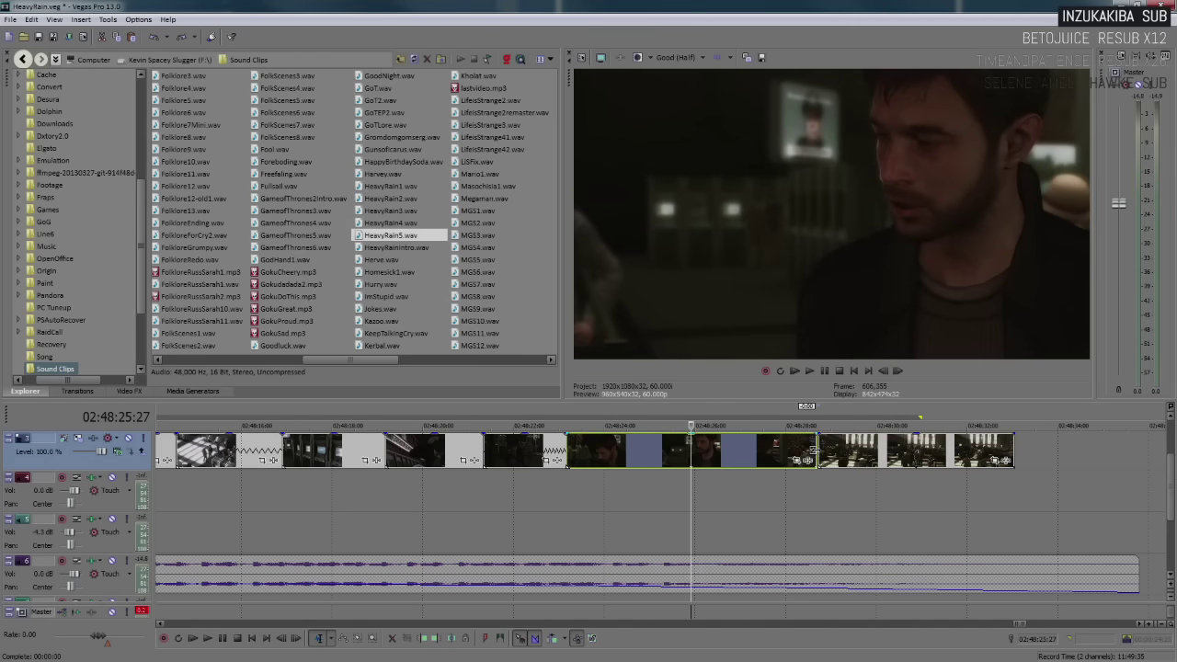
pyautogui.moveTo(809, 451); pyautogui.dragTo(691, 457)
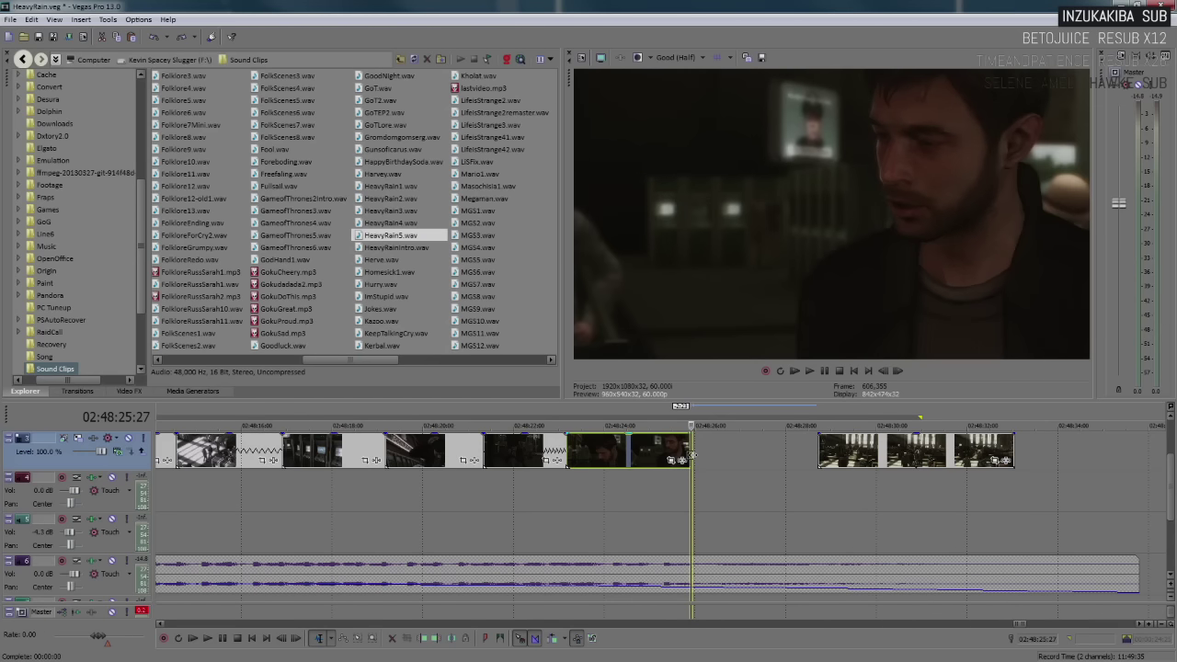
pyautogui.click(542, 492)
pyautogui.press('space')
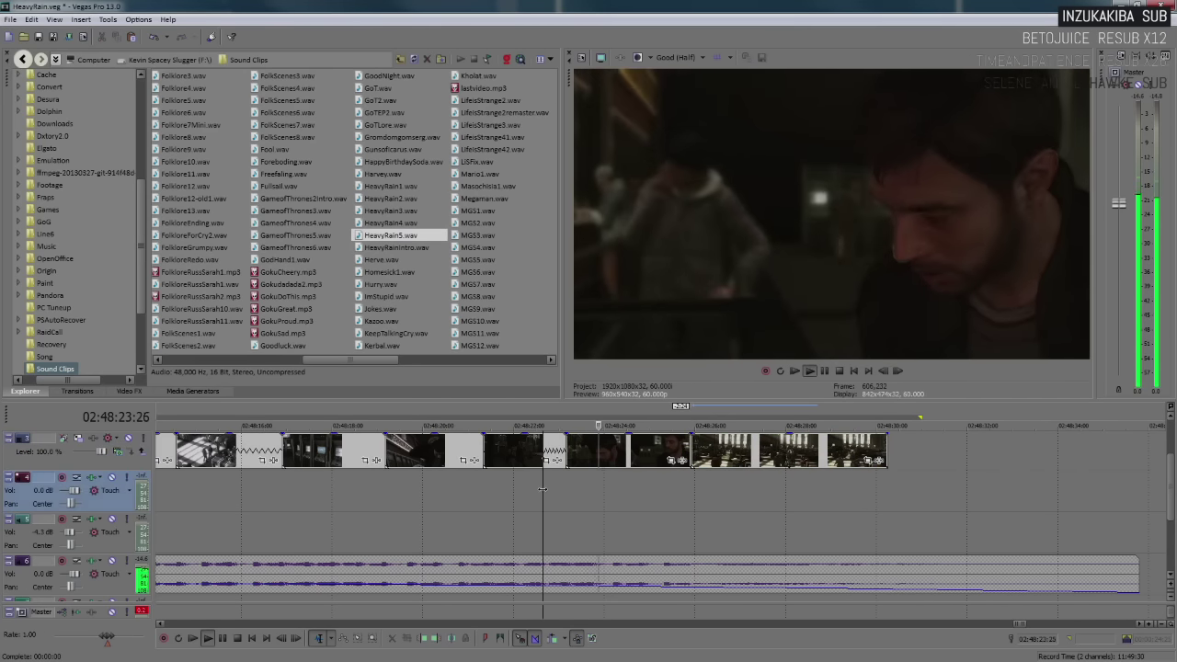
# Replay the montage from just before the luggage lockers shot
pyautogui.press('Return')
pyautogui.click(386, 491)
pyautogui.click(332, 489)
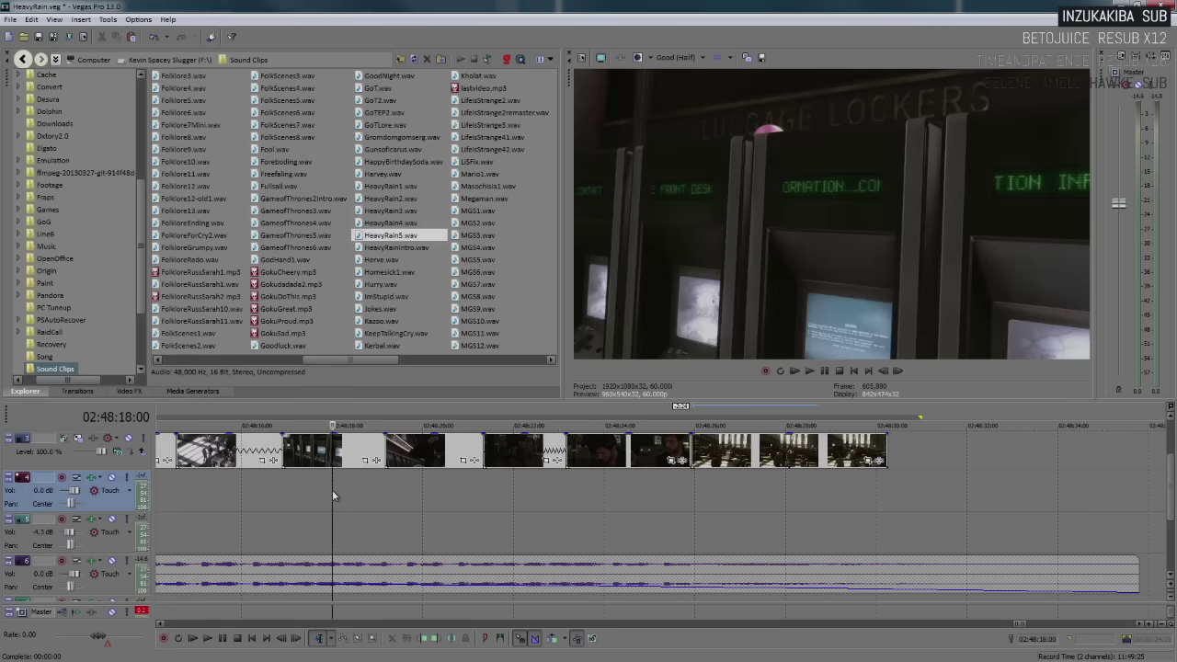
pyautogui.click(270, 490)
pyautogui.press('space')
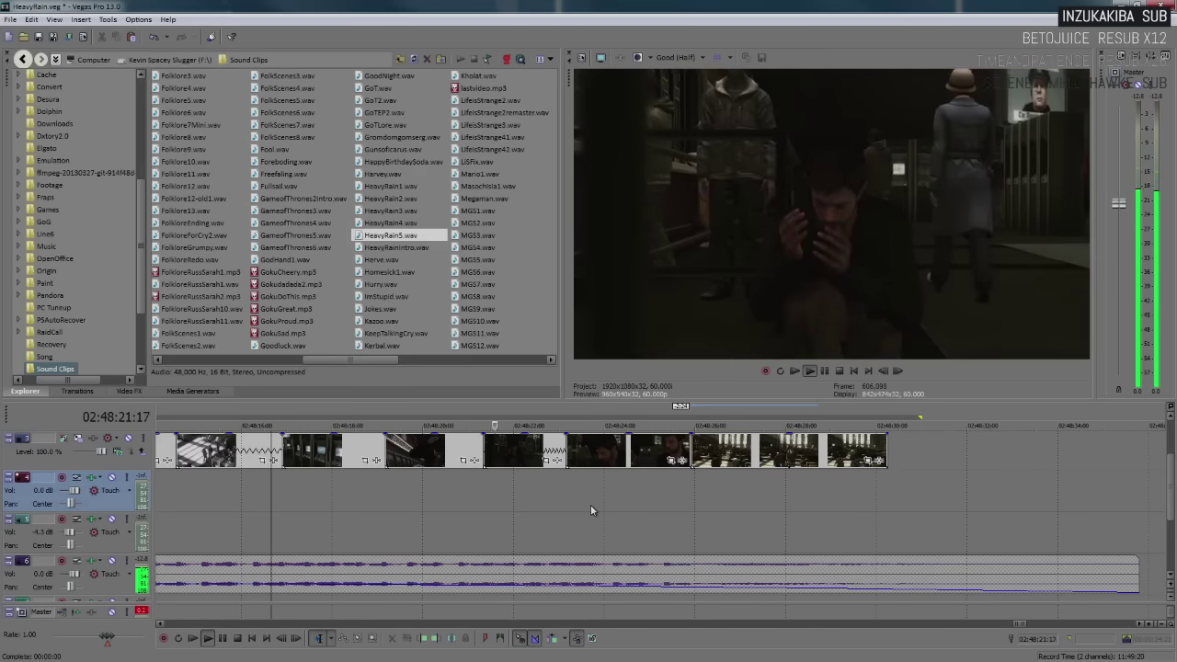
# Delete the crouching man shot at about 02:48:21 and move the close-up clip back against the preceding shot
pyautogui.click(529, 494)
pyautogui.click(510, 459)
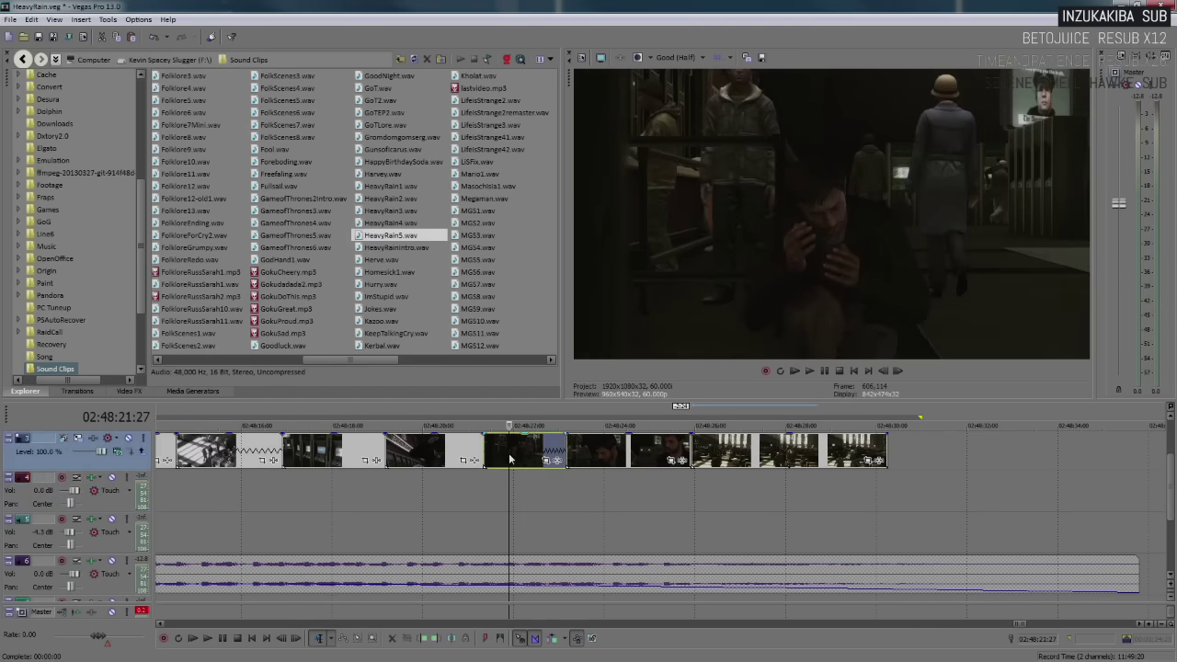
pyautogui.press('Delete')
pyautogui.moveTo(581, 457); pyautogui.dragTo(501, 457)
# Delete the separate station hall clip and extend the close-up clip's end to about 02:48:31
pyautogui.click(414, 455)
pyautogui.click(734, 455)
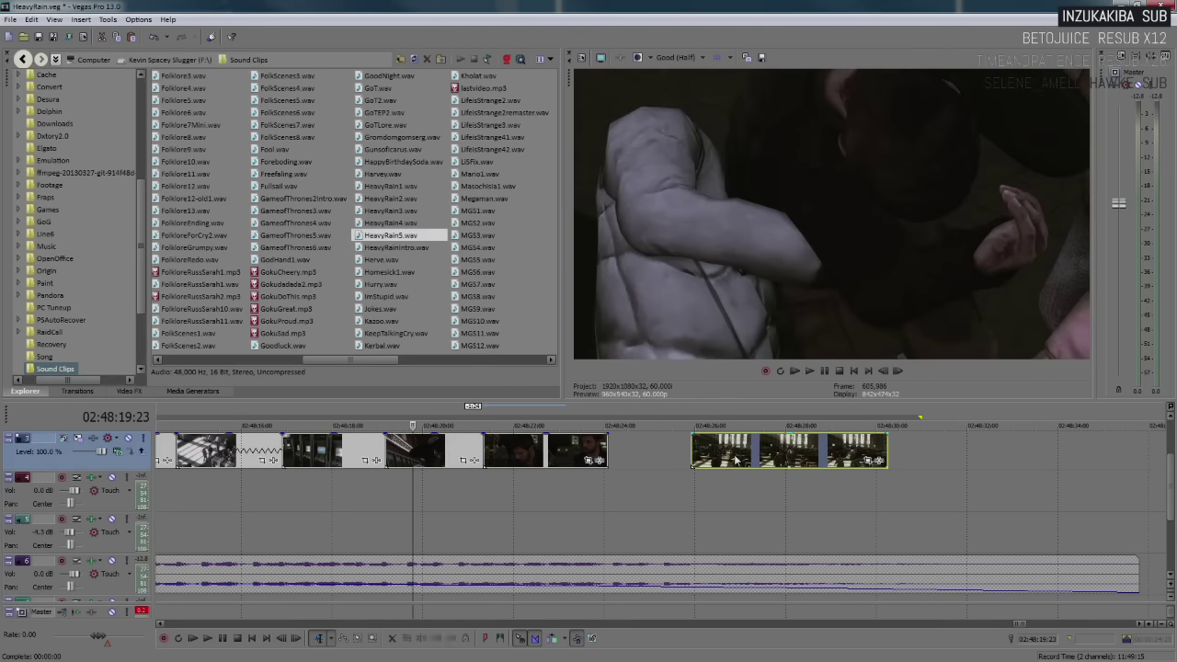
pyautogui.press('Delete')
pyautogui.moveTo(606, 441); pyautogui.dragTo(931, 458)
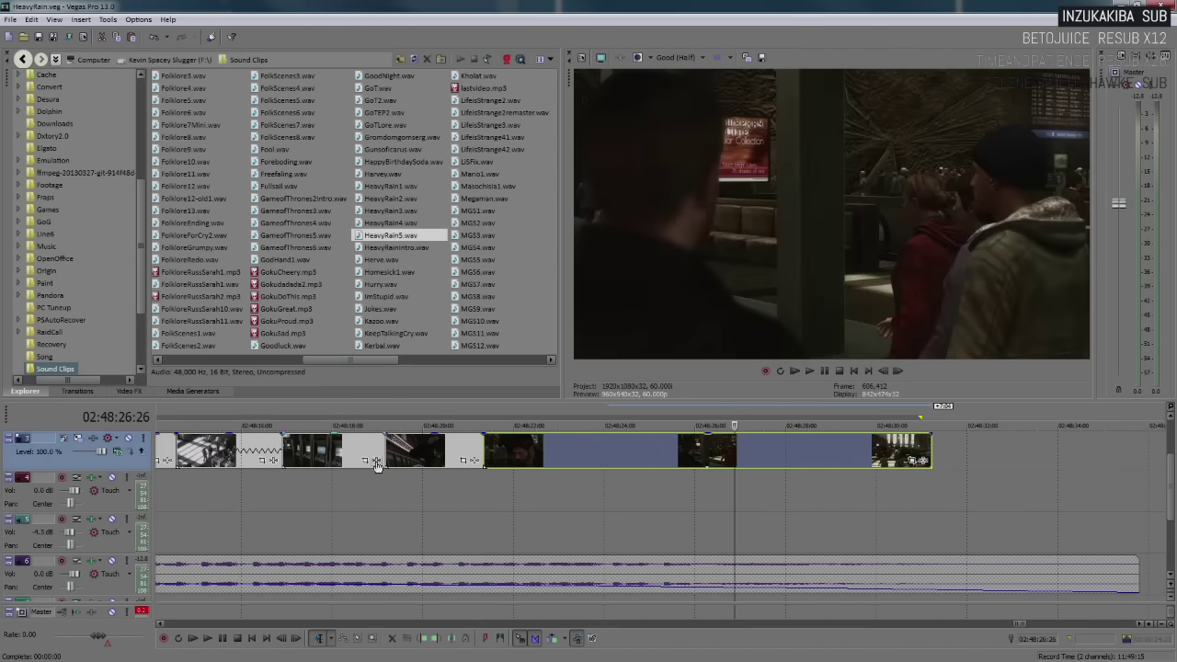
# Replay the montage from about 02:48:18 into the station hall part of the extended clip
pyautogui.click(376, 462)
pyautogui.press('space')
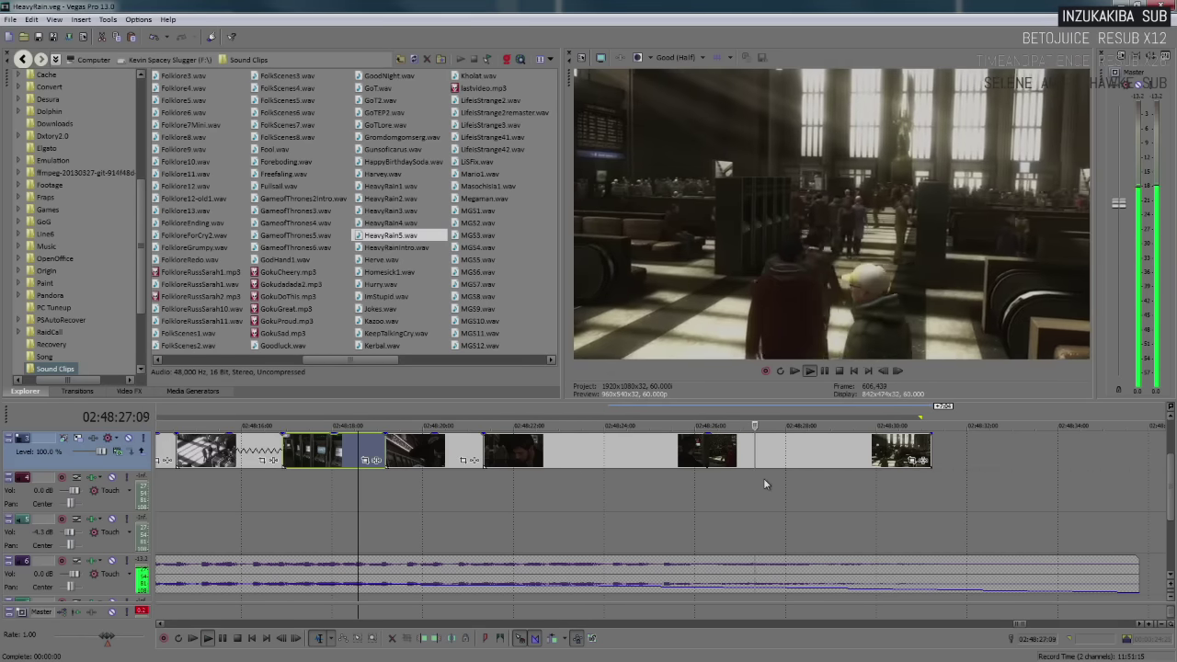
pyautogui.press('Return')
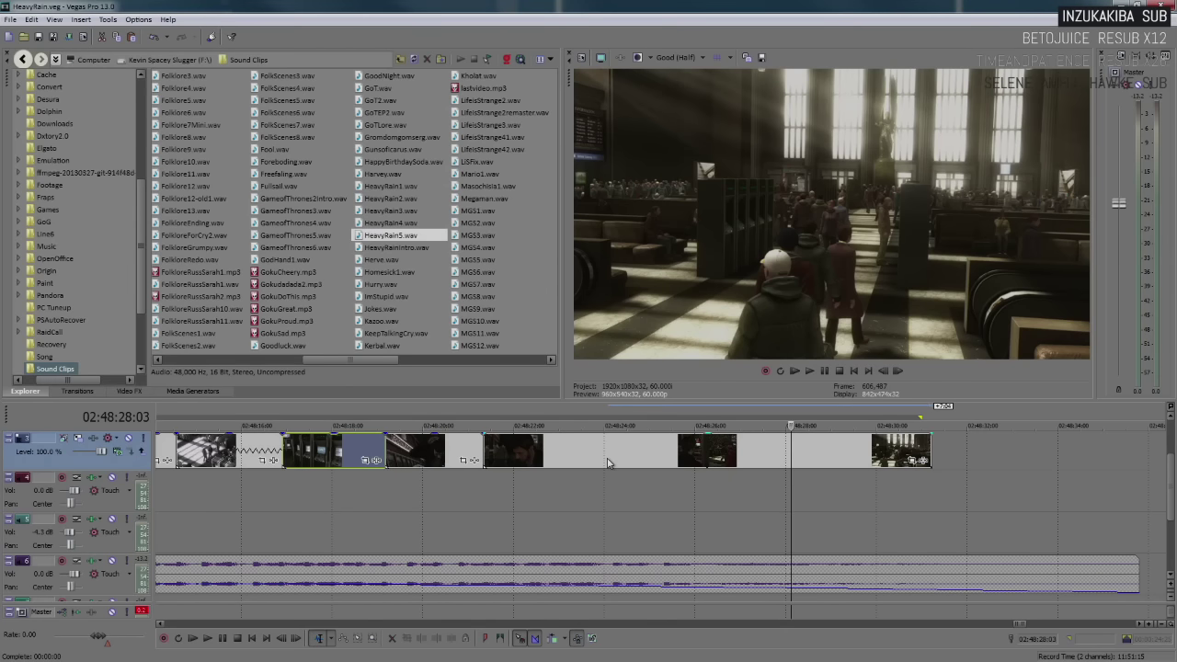
# Split the extended clip at 02:48:26:00, trim 27 frames from the station hall piece's start, and close the gap
pyautogui.click(614, 462)
pyautogui.click(532, 460)
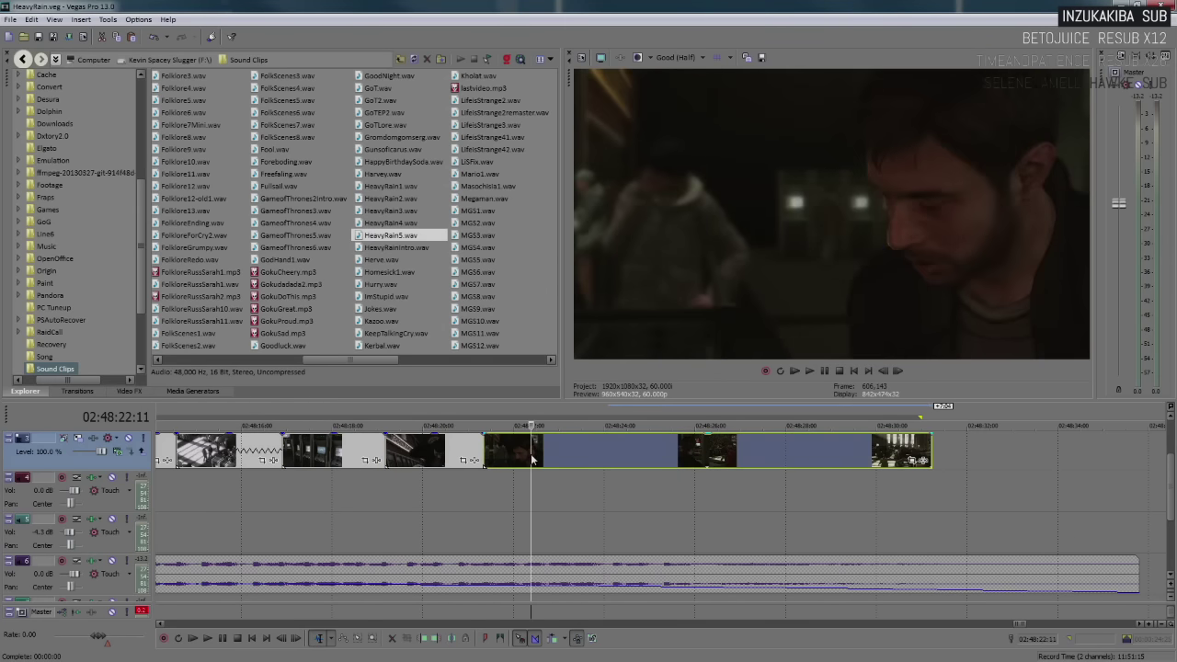
pyautogui.click(731, 454)
pyautogui.click(617, 460)
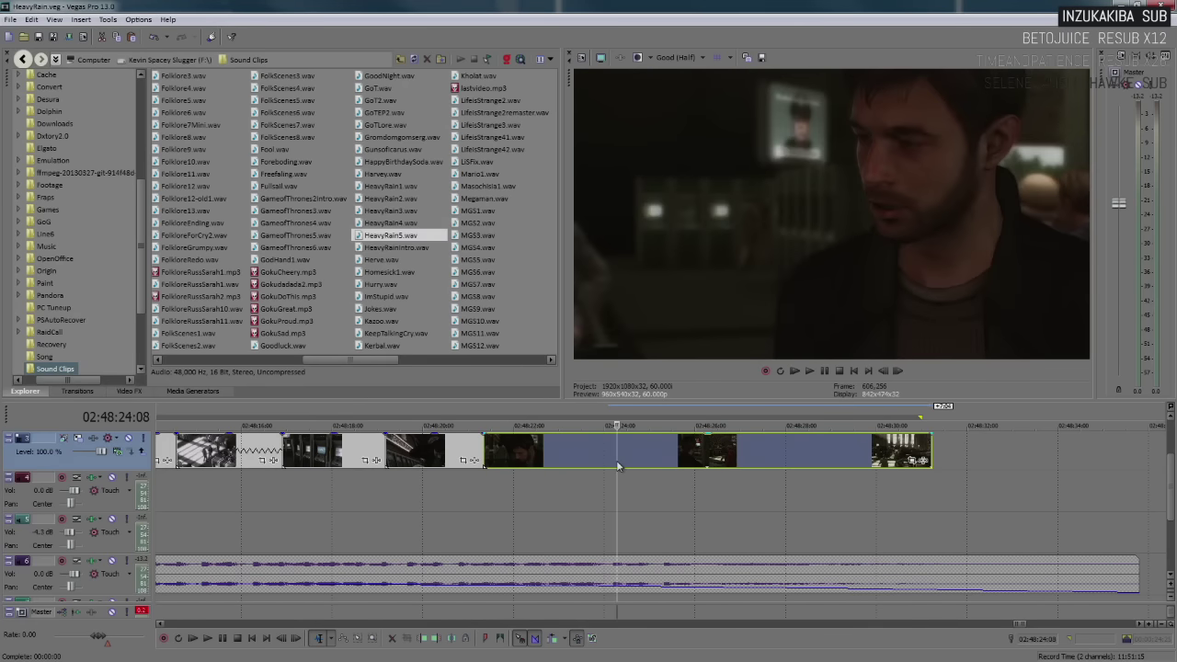
pyautogui.click(569, 463)
pyautogui.press('space')
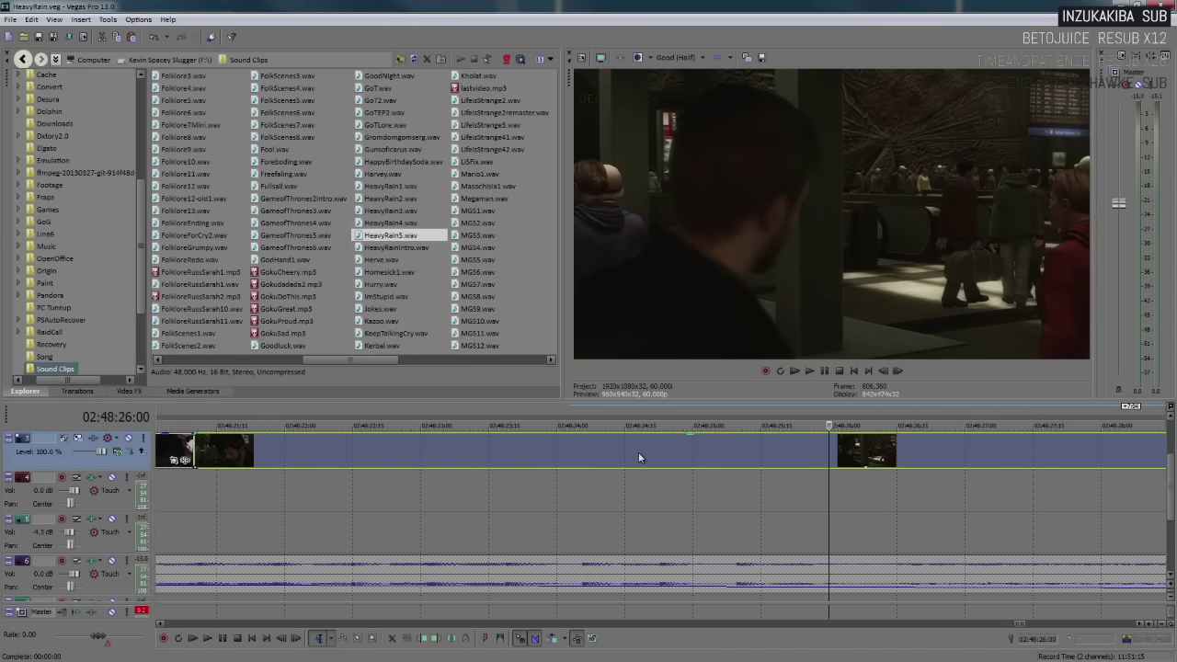
pyautogui.press('s')
pyautogui.moveTo(840, 451)
pyautogui.mouseDown()
pyautogui.moveTo(961, 452)
pyautogui.moveTo(848, 460)
pyautogui.mouseUp()
# Play the join between the close-up and station hall clips repeatedly, starting from about 02:48:24
pyautogui.click(644, 459)
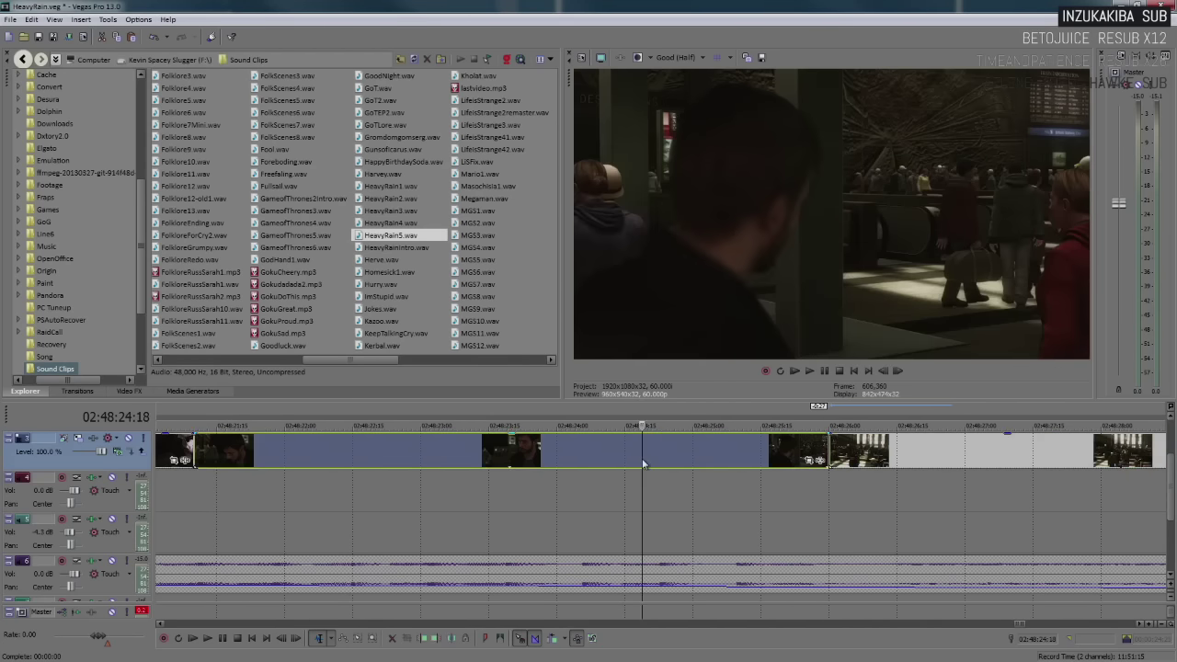
pyautogui.press('space')
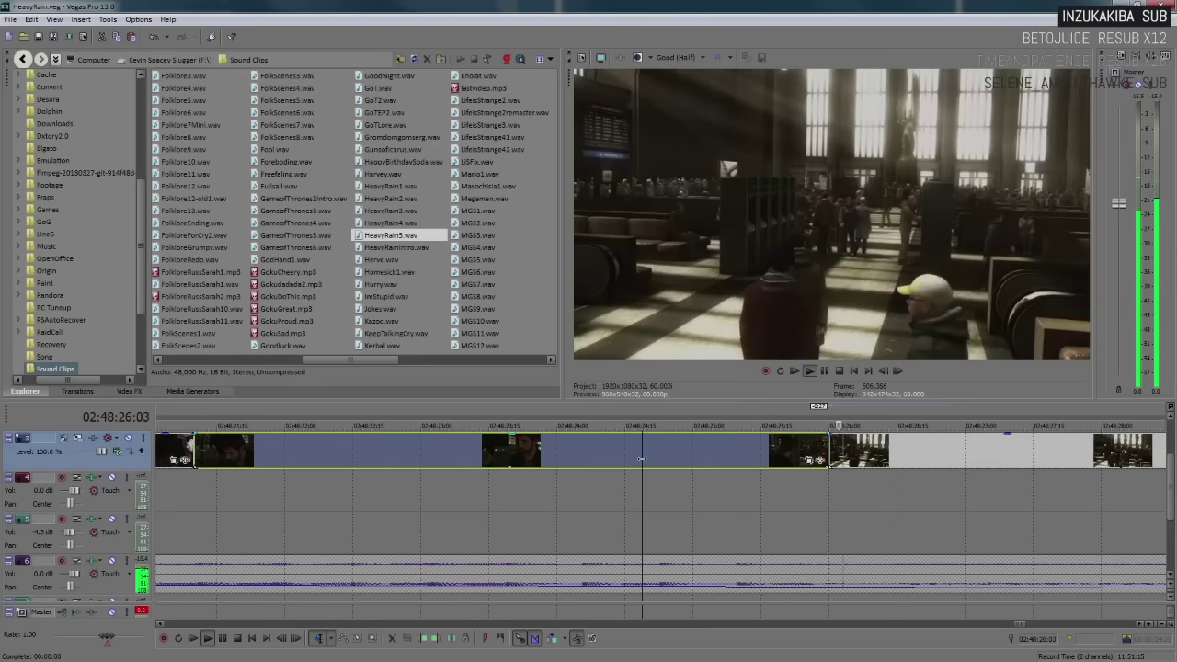
pyautogui.scroll(-2, 607, 461)
pyautogui.press('Return')
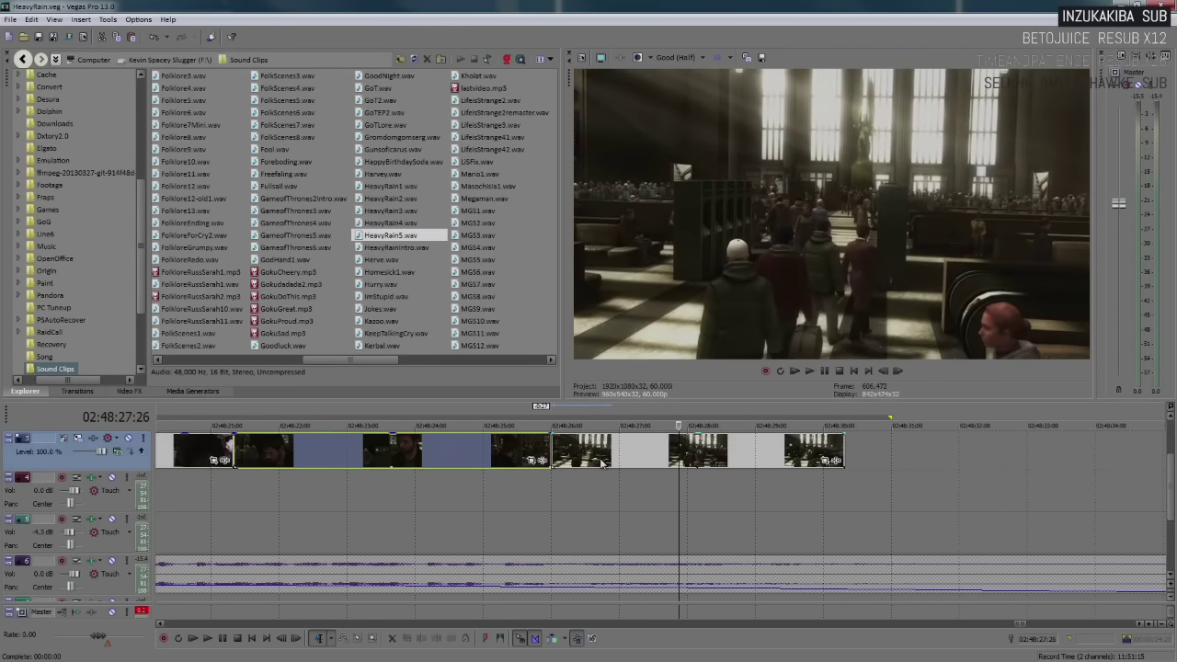
pyautogui.click(478, 452)
pyautogui.press('space')
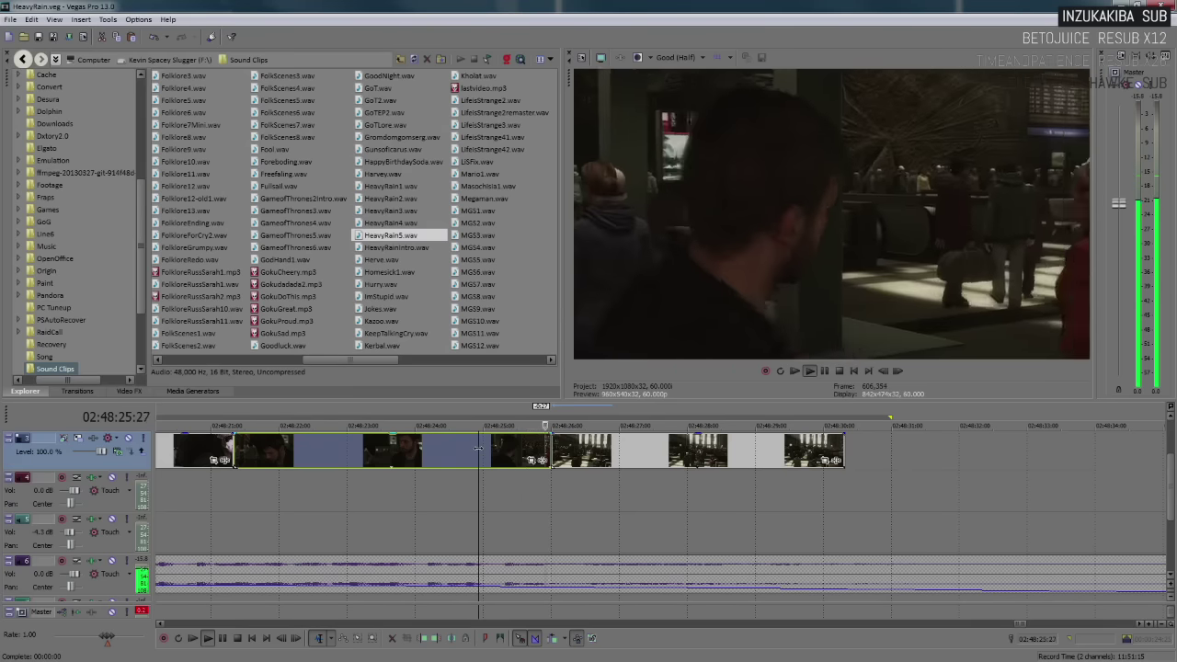
pyautogui.scroll(2, 479, 451)
pyautogui.click(428, 448)
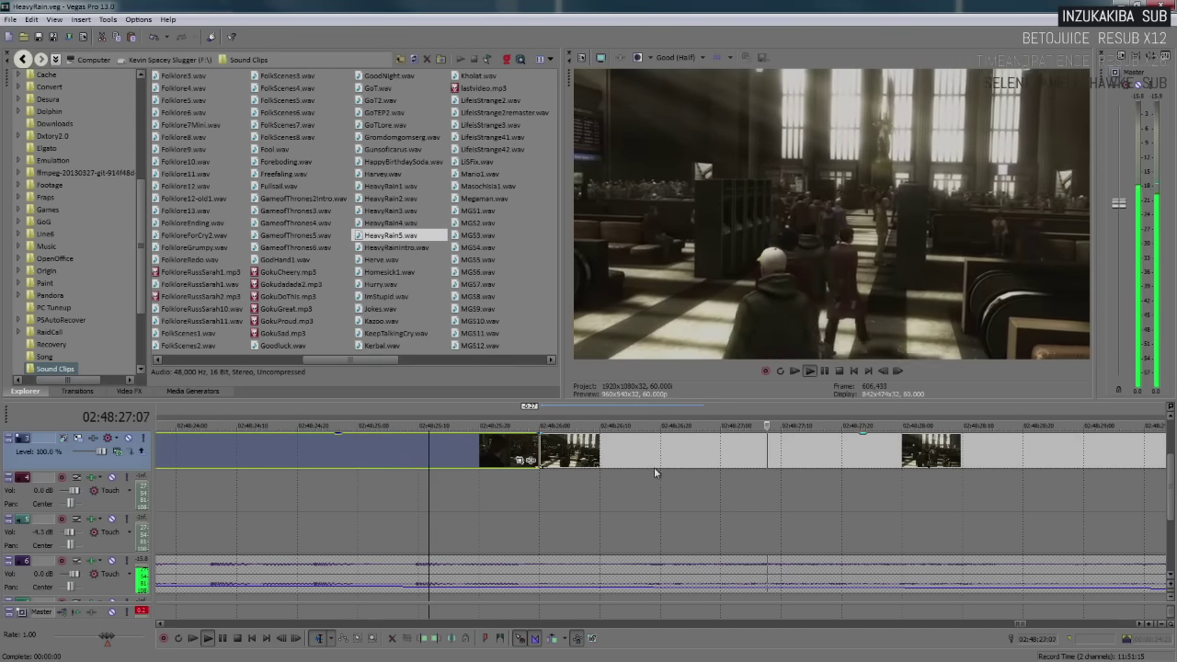
# Stretch the station hall clip to about 02:48:35 with a long fade-out, and replay from the shot before the close-up
pyautogui.scroll(-4, 779, 488)
pyautogui.moveTo(775, 451); pyautogui.dragTo(372, 448)
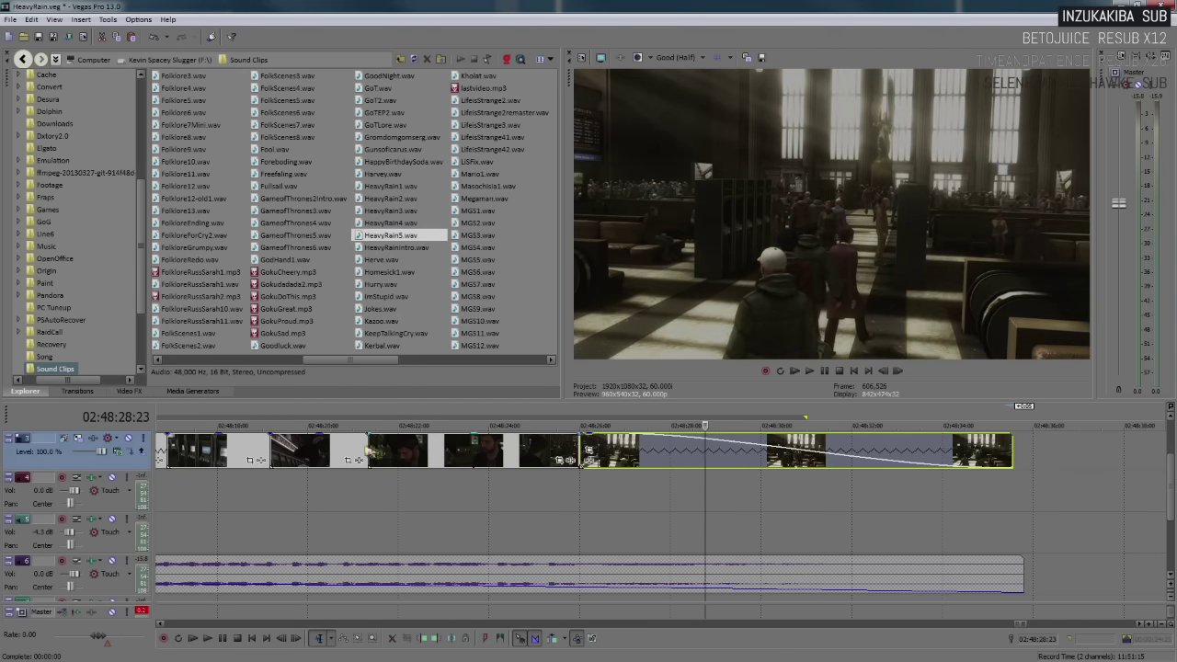
pyautogui.click(305, 452)
pyautogui.press('space')
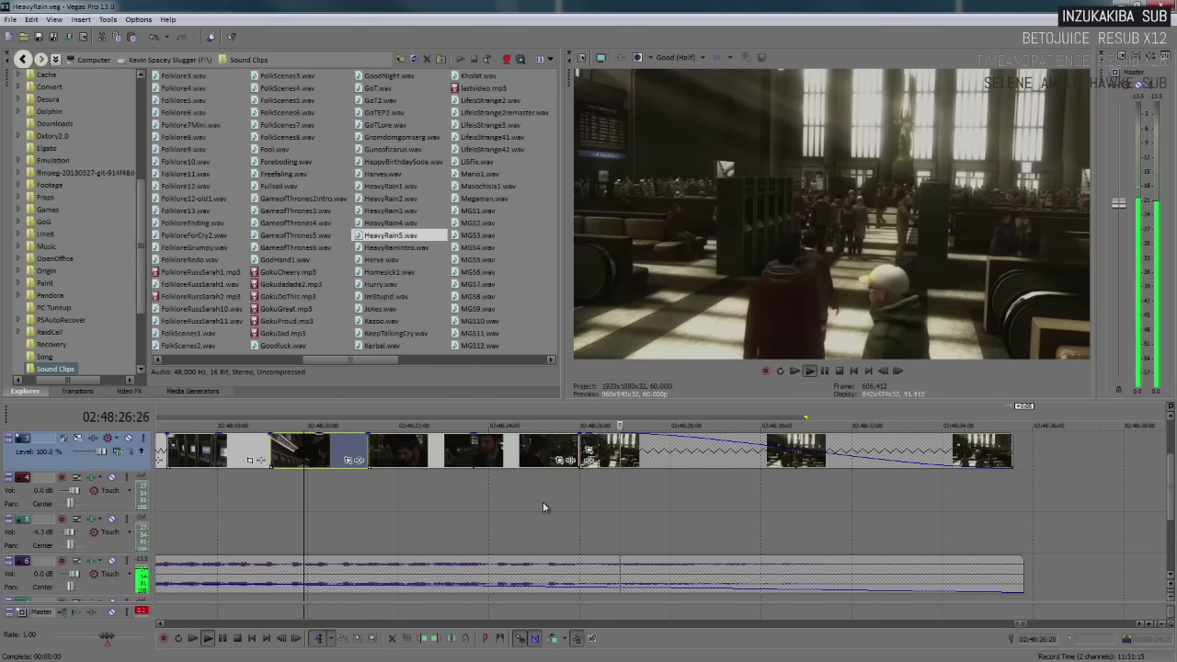
pyautogui.press('Return')
# Delete the station hall clip and replay the montage to the close-up clip's end at 02:48:26:00
pyautogui.click(609, 460)
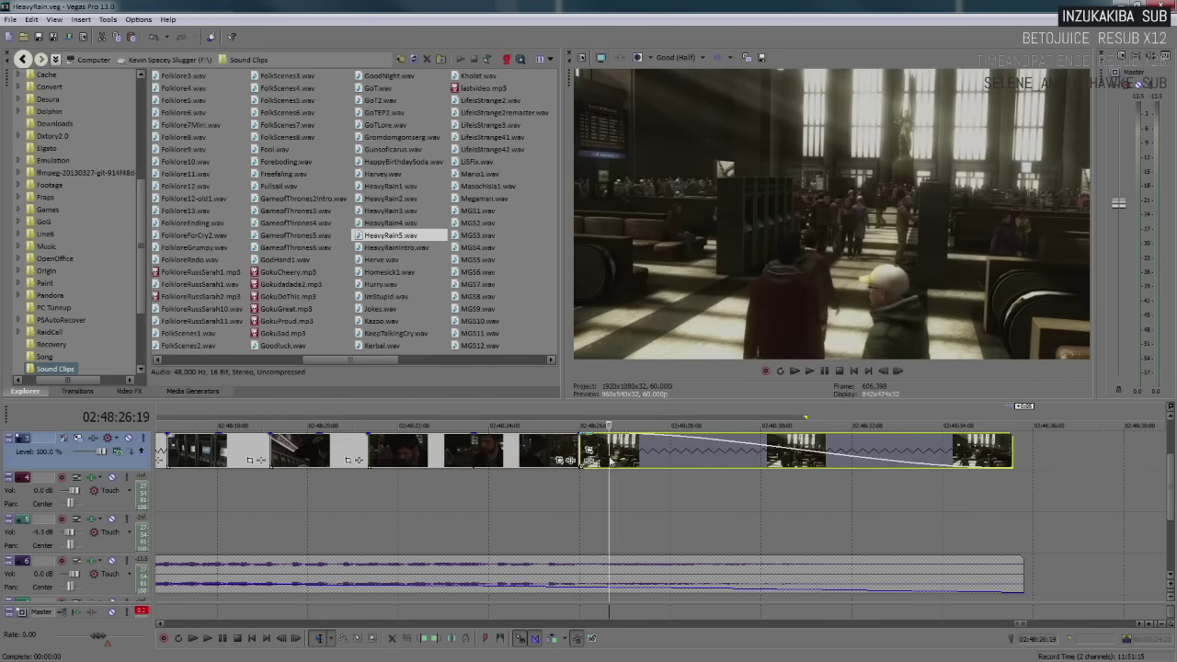
pyautogui.press('Delete')
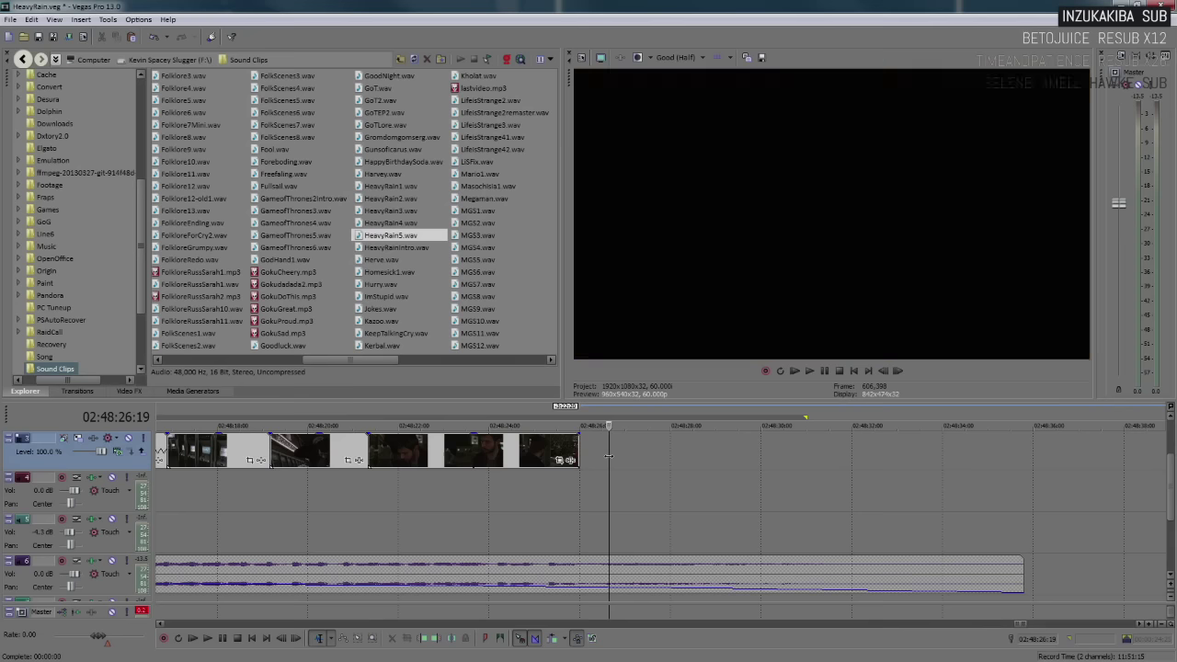
pyautogui.click(302, 450)
pyautogui.press('space')
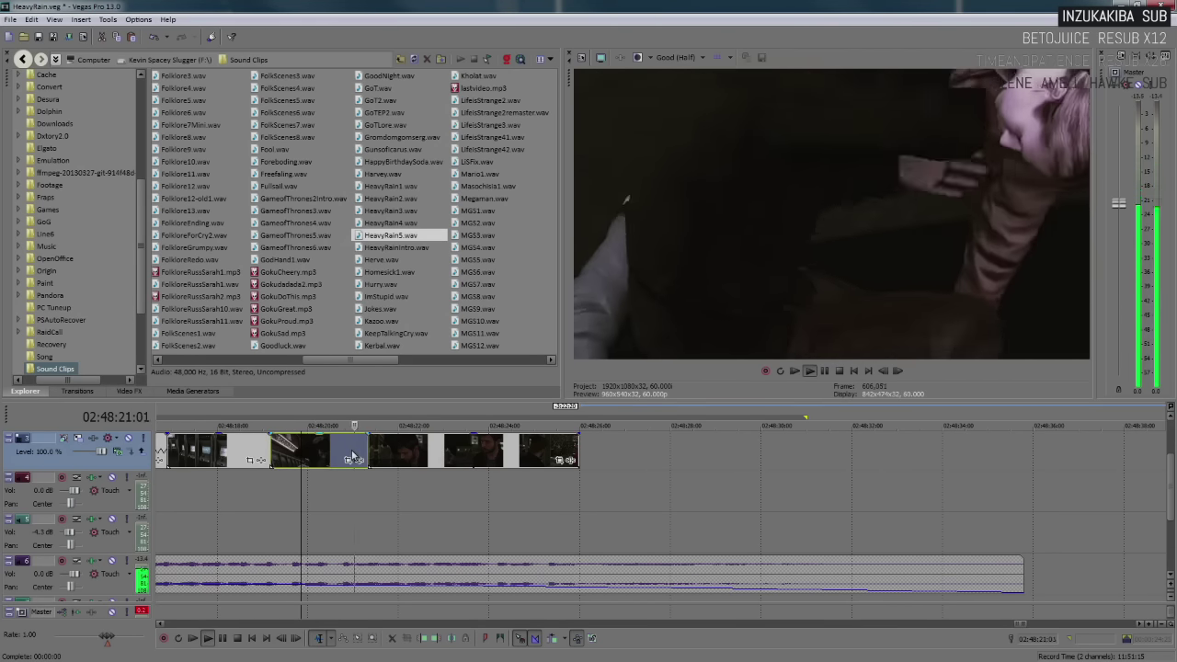
pyautogui.click(583, 452)
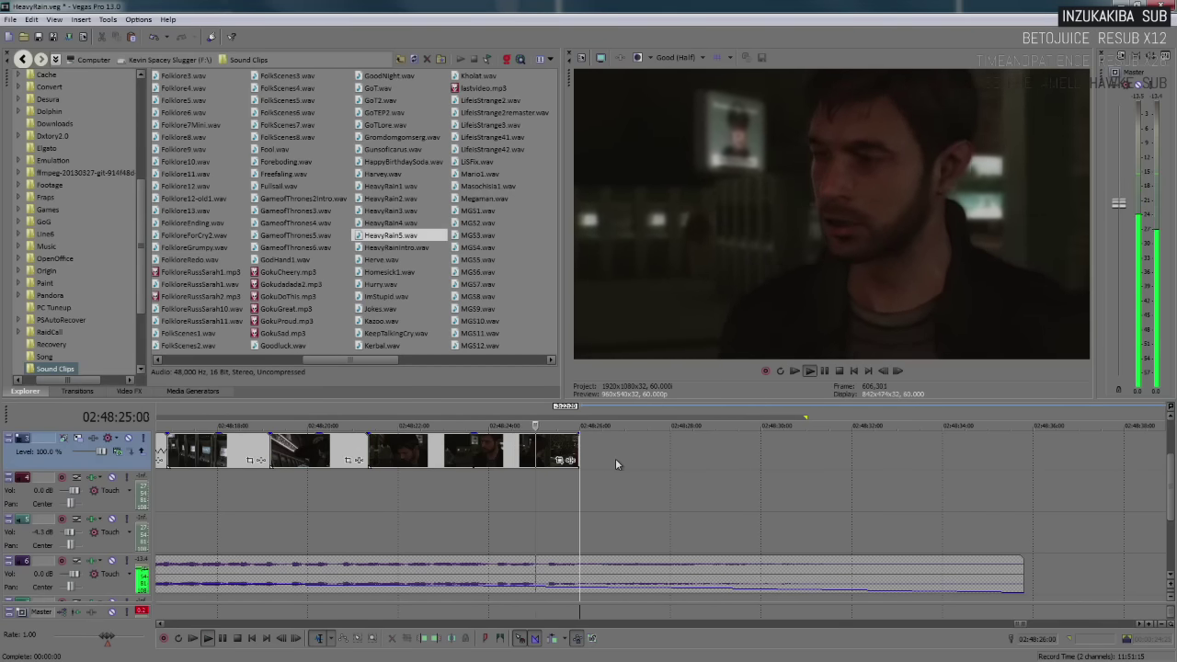
pyautogui.press('space')
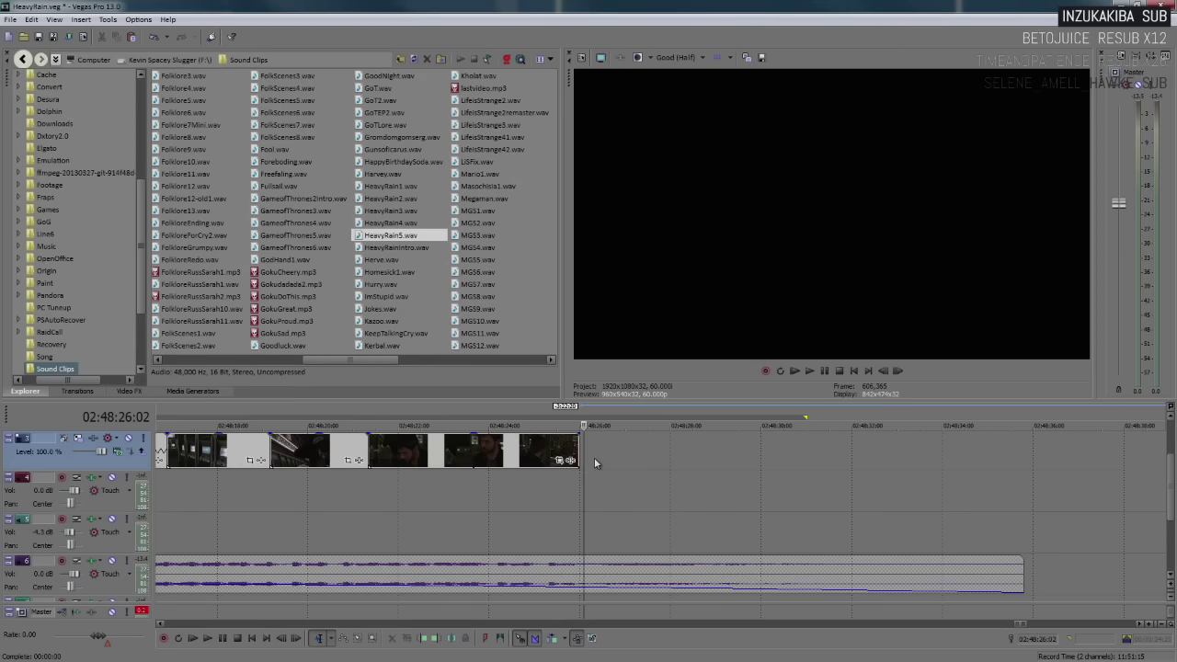
# Insert a text title at 02:48:26:00 using the MoretoCome preset
pyautogui.rightClick(579, 451)
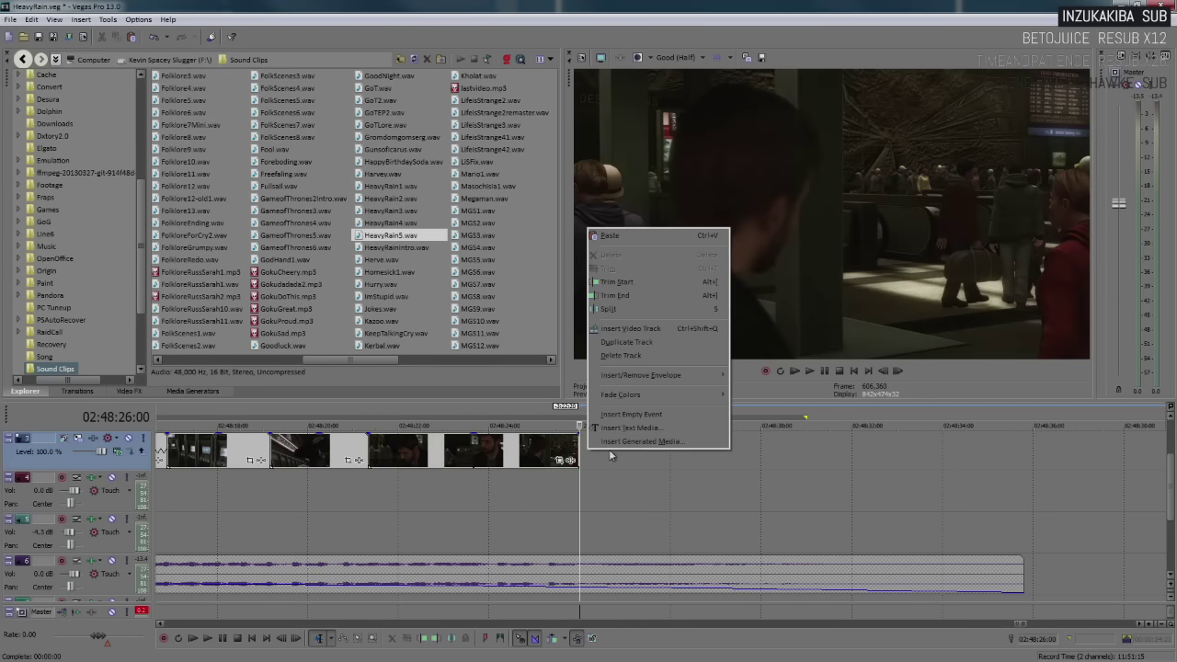
pyautogui.click(623, 428)
pyautogui.click(406, 203)
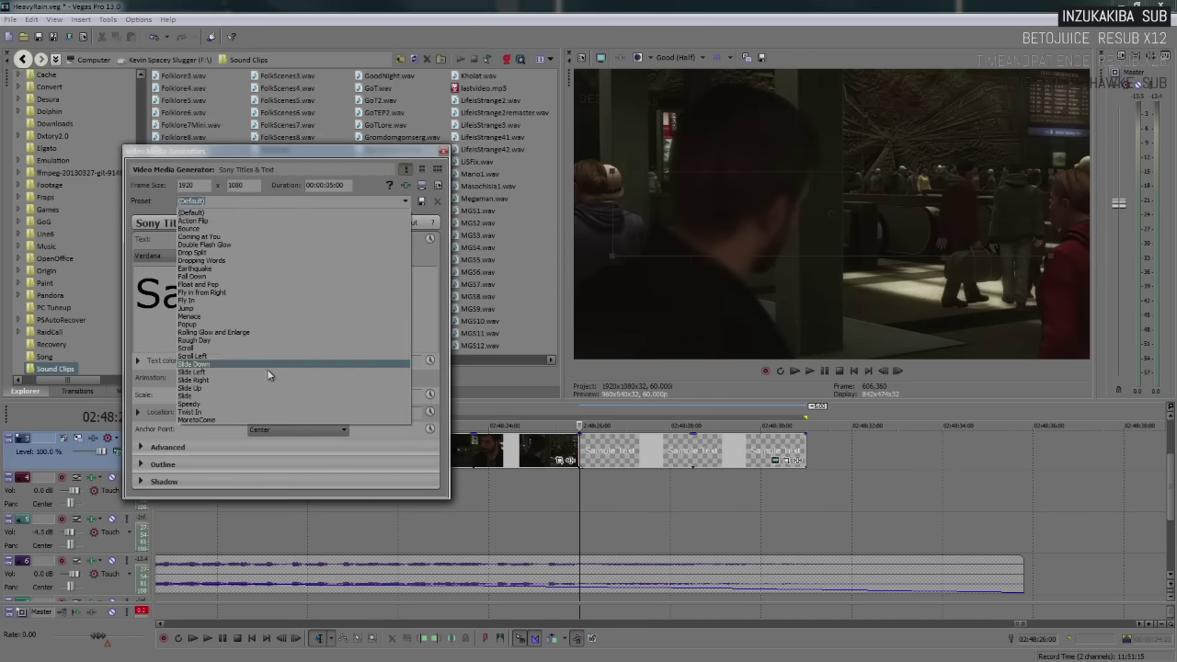
pyautogui.click(264, 416)
pyautogui.click(444, 151)
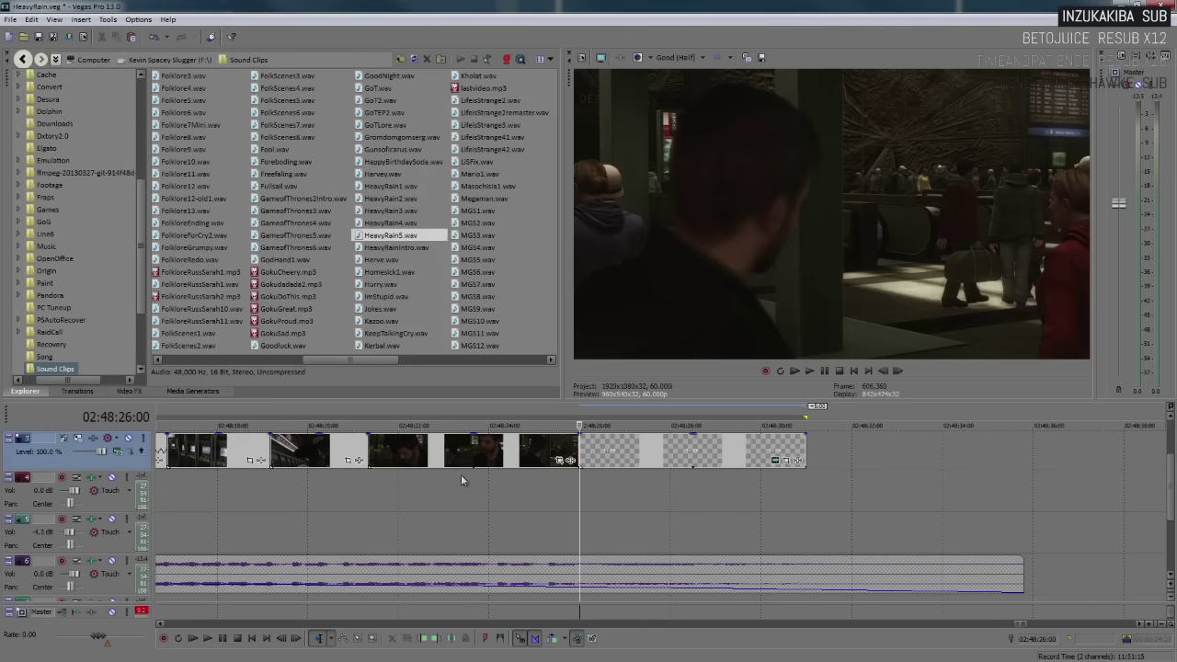
# Extend the title's end to about 02:48:35, just before the music ends, and replay the cut into it
pyautogui.press('space')
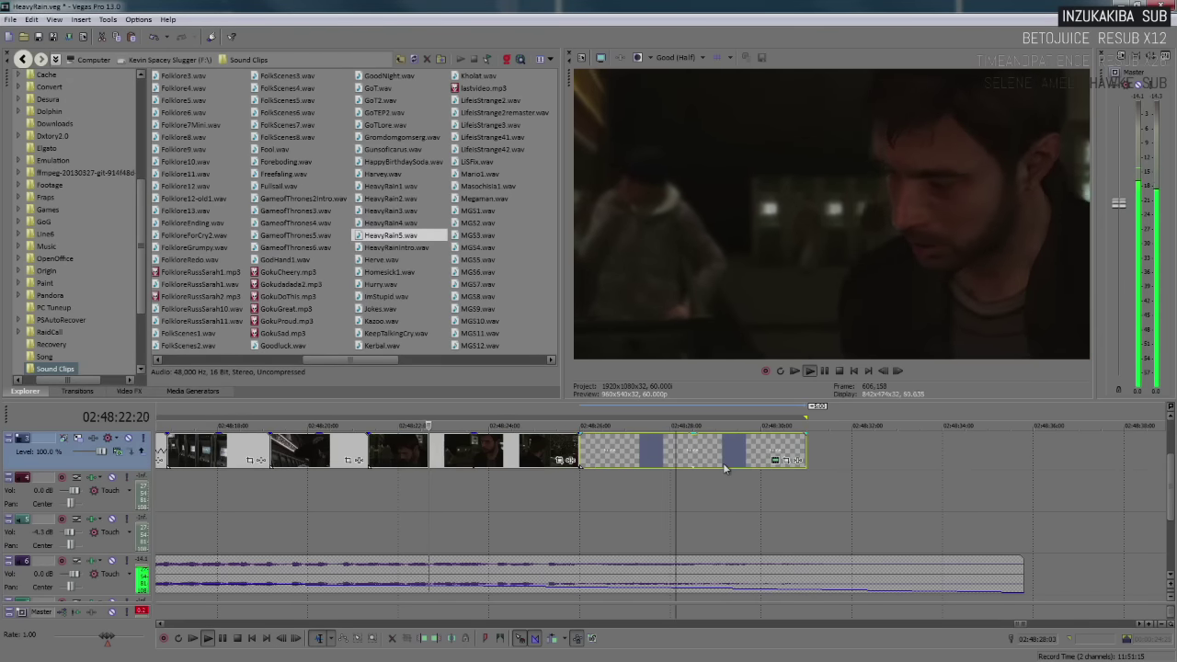
pyautogui.scroll(-3, 729, 457)
pyautogui.moveTo(701, 460); pyautogui.dragTo(777, 461)
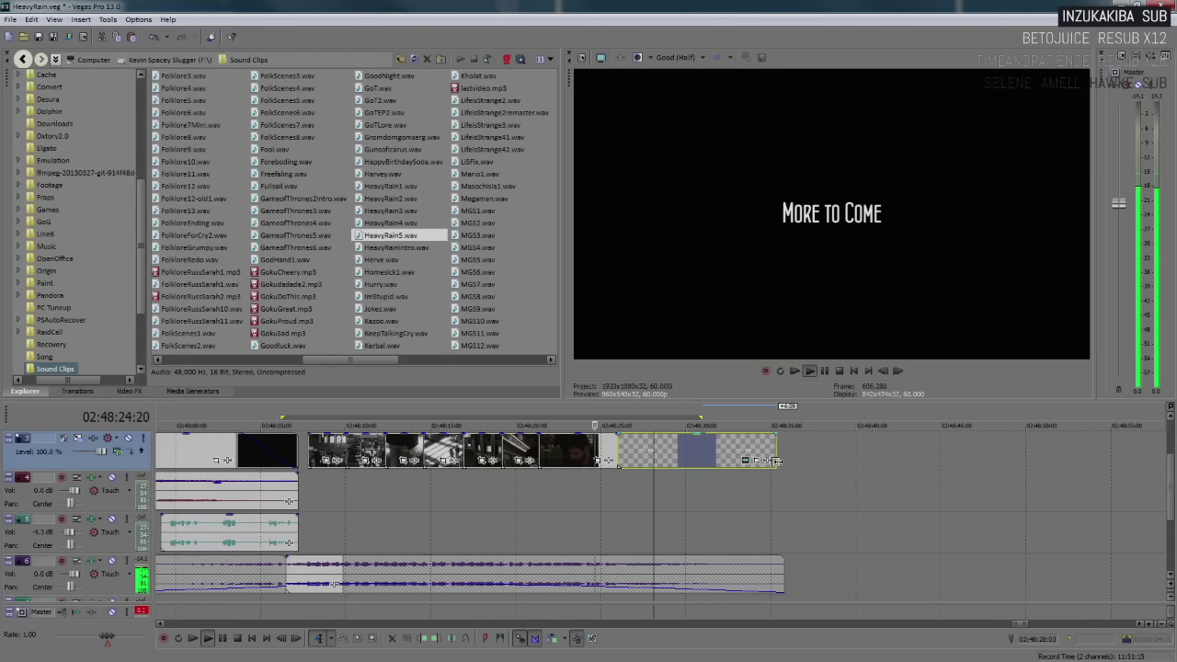
pyautogui.press('space')
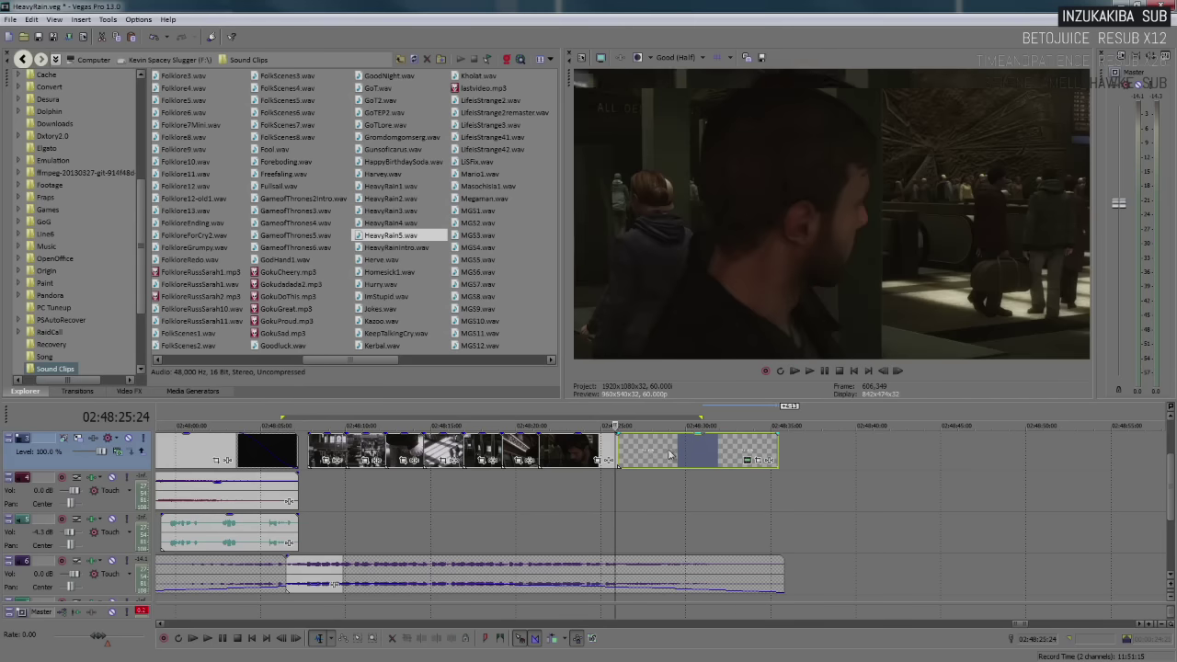
pyautogui.click(600, 455)
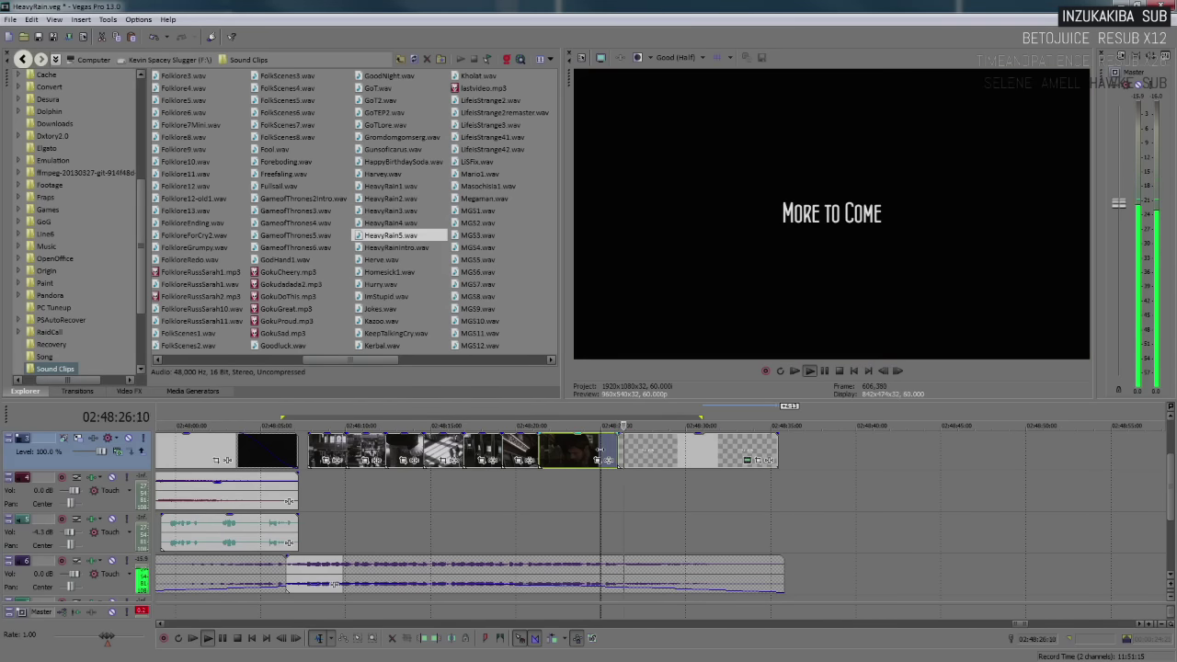
pyautogui.press('space')
# Move the title away, extend the close-up clip's end to about 02:48:26:24, and give it a fade-out of about 00:00:04:03
pyautogui.press('Up')
pyautogui.press('Up')
pyautogui.press('Up')
pyautogui.press('Up')
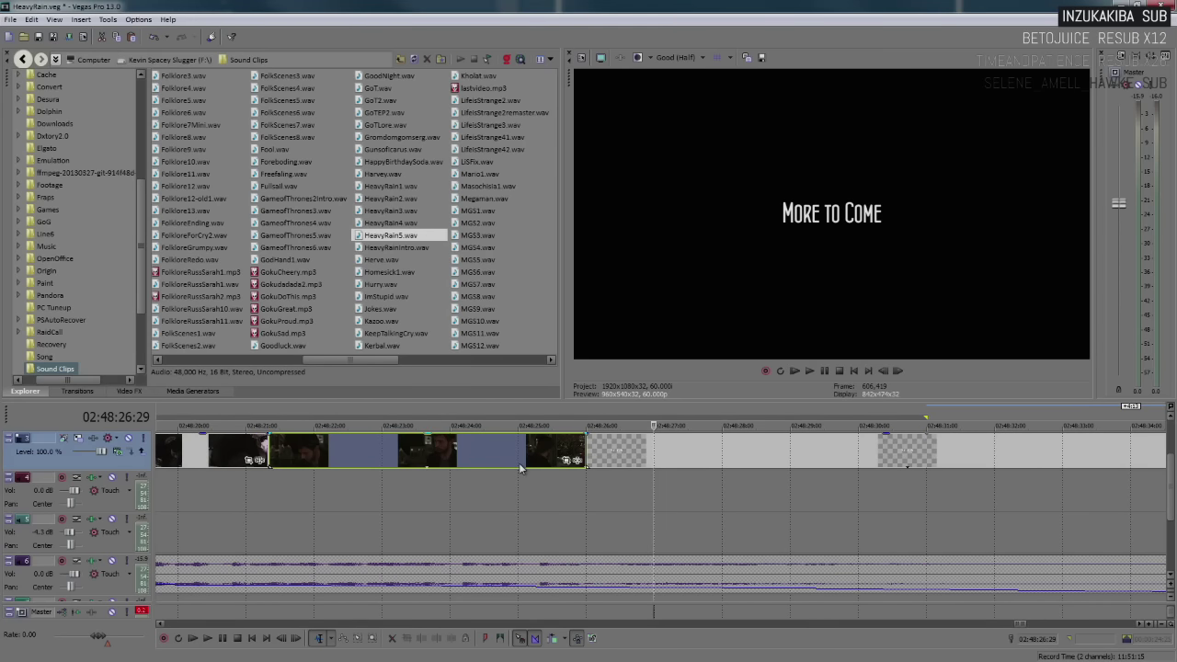
pyautogui.press('Down')
pyautogui.press('Down')
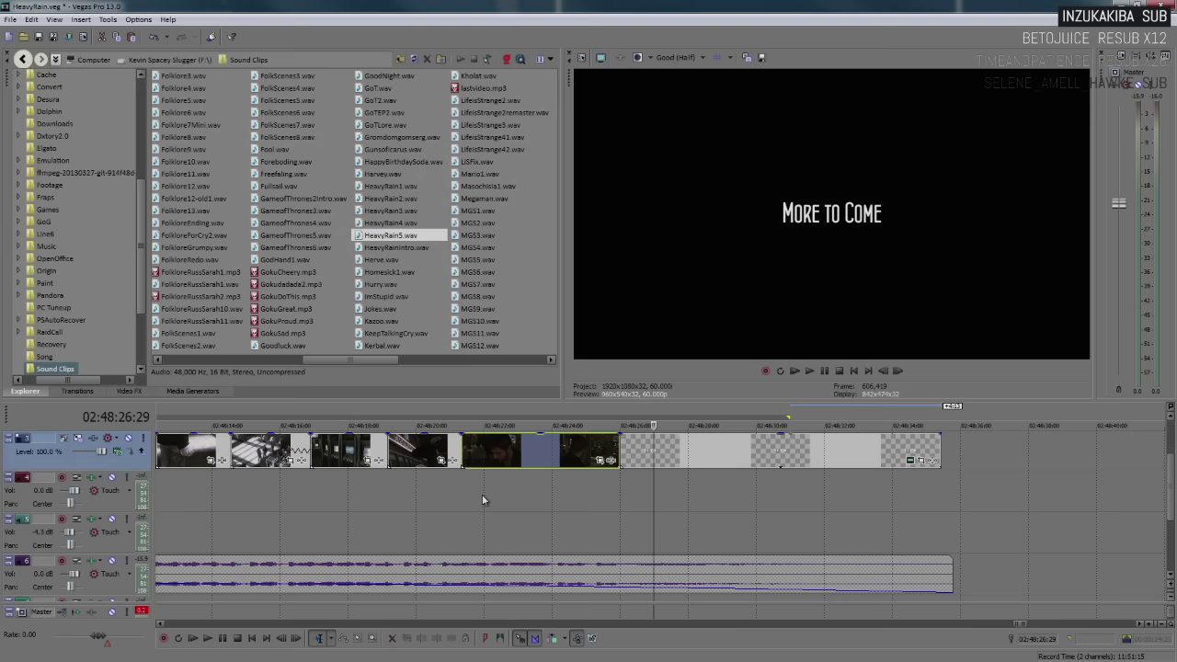
pyautogui.moveTo(648, 453); pyautogui.dragTo(852, 453)
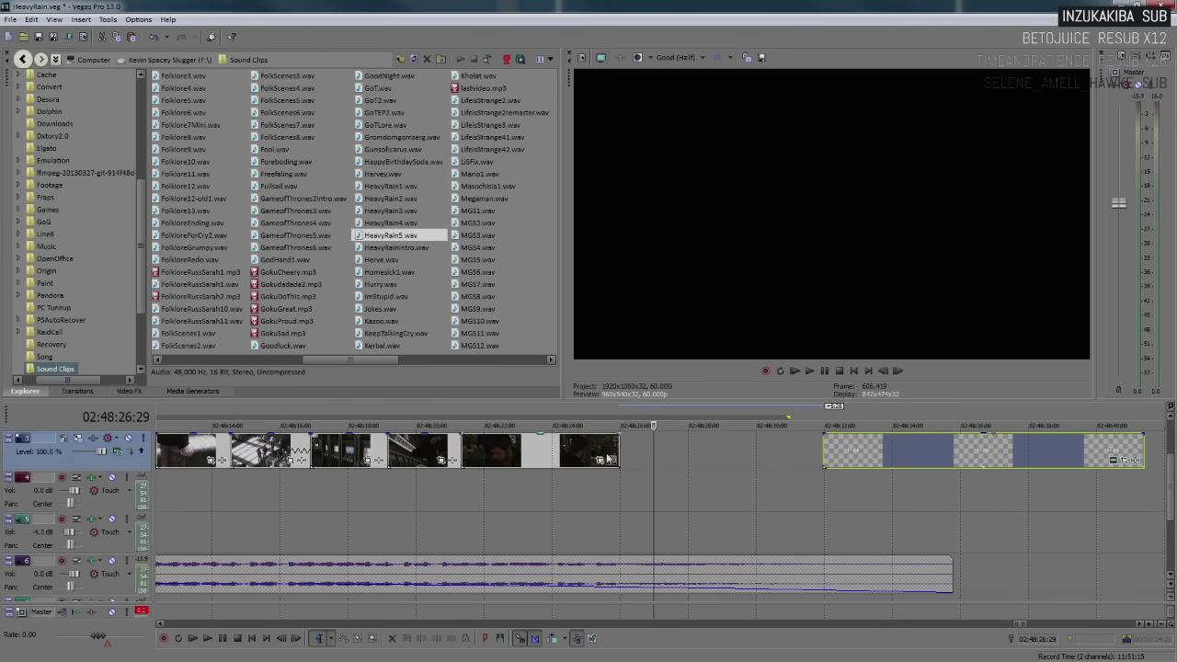
pyautogui.moveTo(619, 448); pyautogui.dragTo(646, 455)
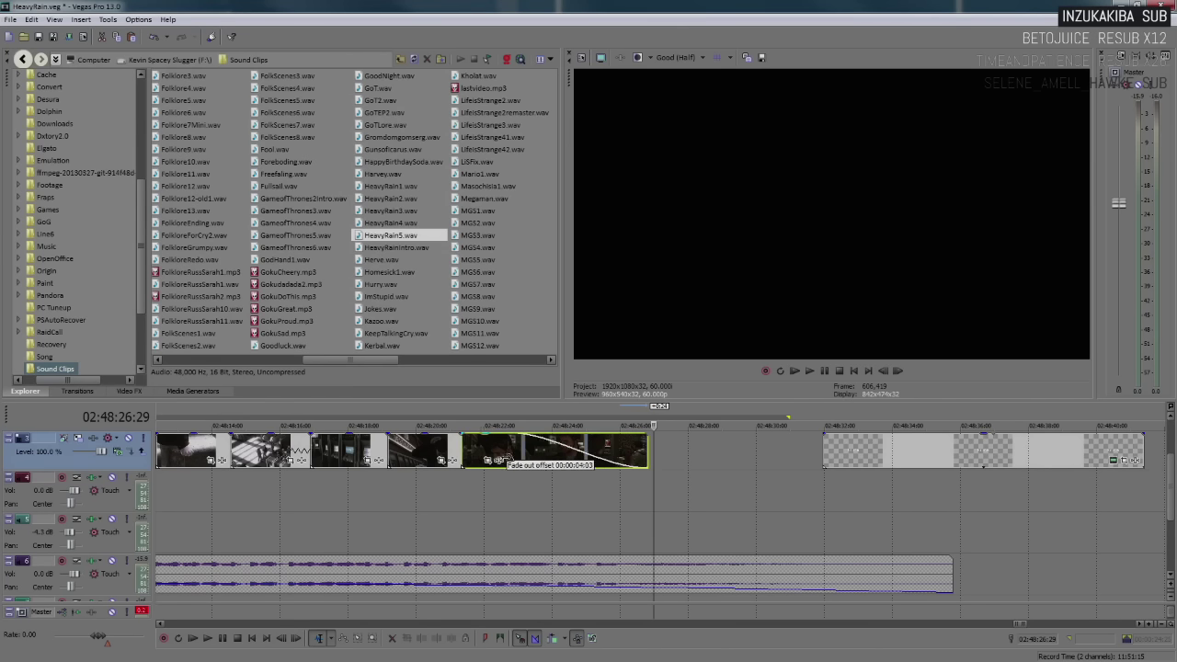
# Place the title at 02:48:26:29, ending near the music's end at about 02:48:35, with a short fade-in and a longer fade-out
pyautogui.moveTo(878, 457); pyautogui.dragTo(708, 469)
pyautogui.moveTo(971, 451); pyautogui.dragTo(943, 456)
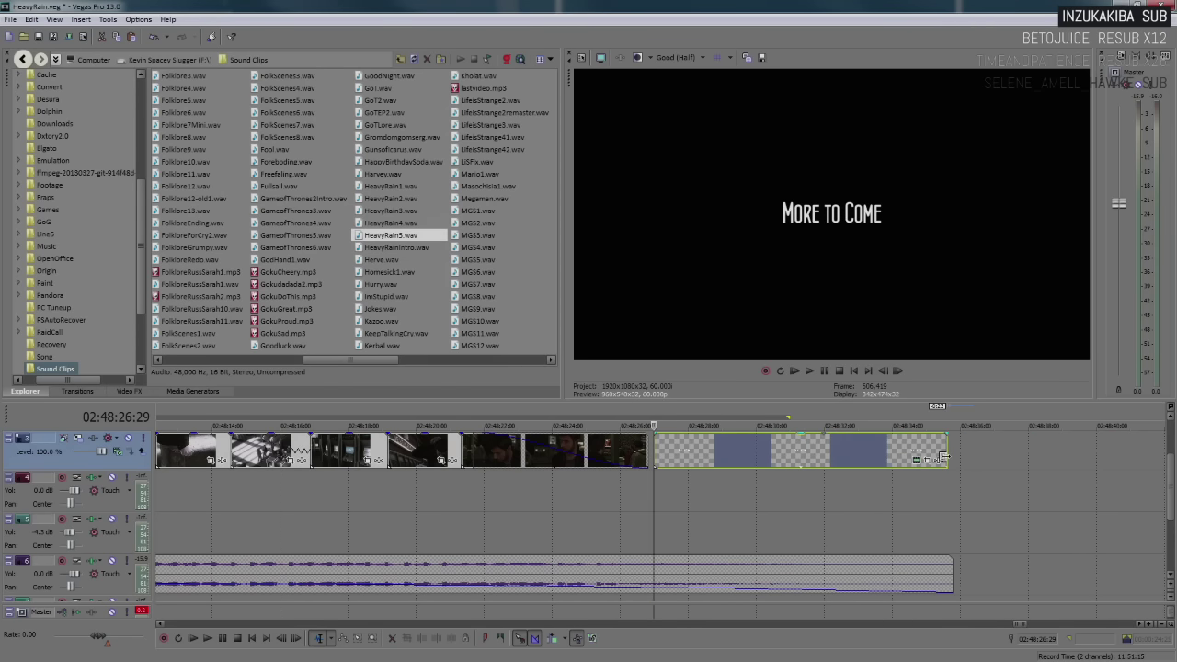
pyautogui.moveTo(656, 436); pyautogui.dragTo(697, 446)
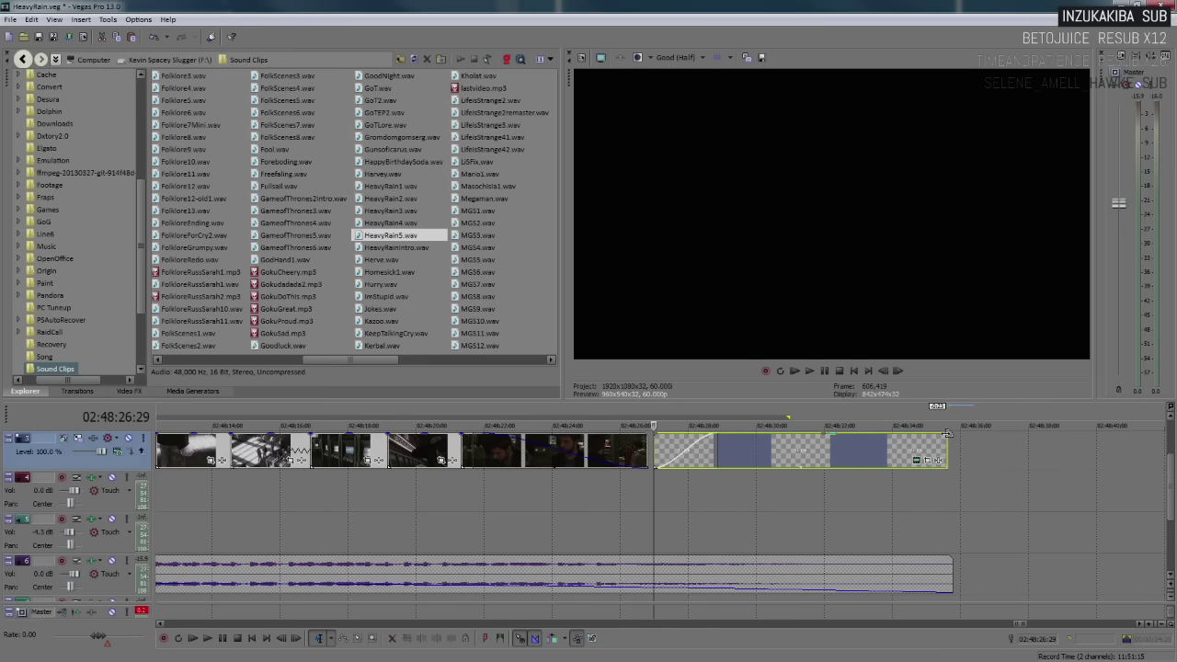
pyautogui.moveTo(947, 434); pyautogui.dragTo(789, 458)
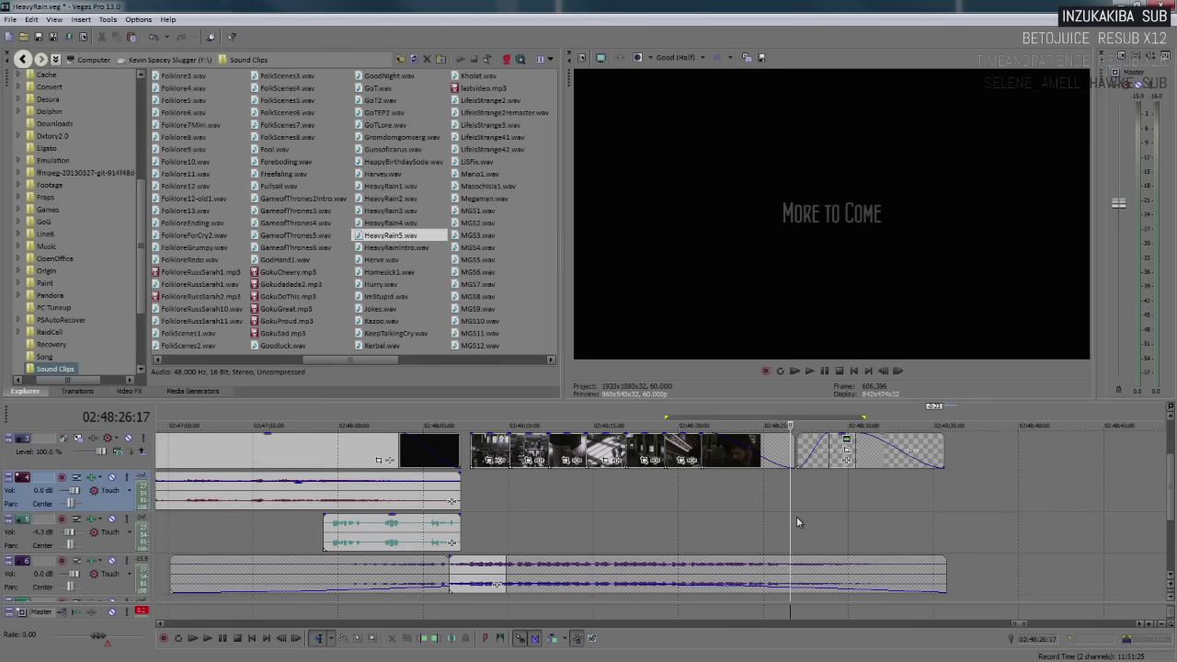
pyautogui.press('space')
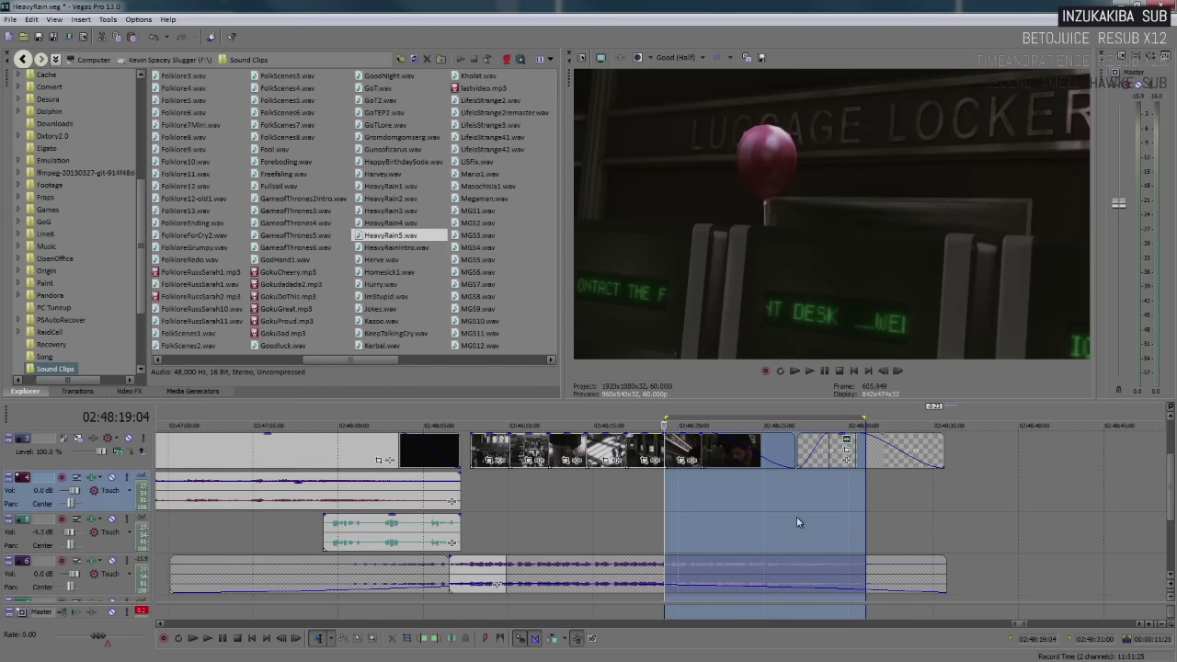
# Replay the montage's ending and lengthen the More to Come title's fade-in until it meets the fade-out
pyautogui.press('space')
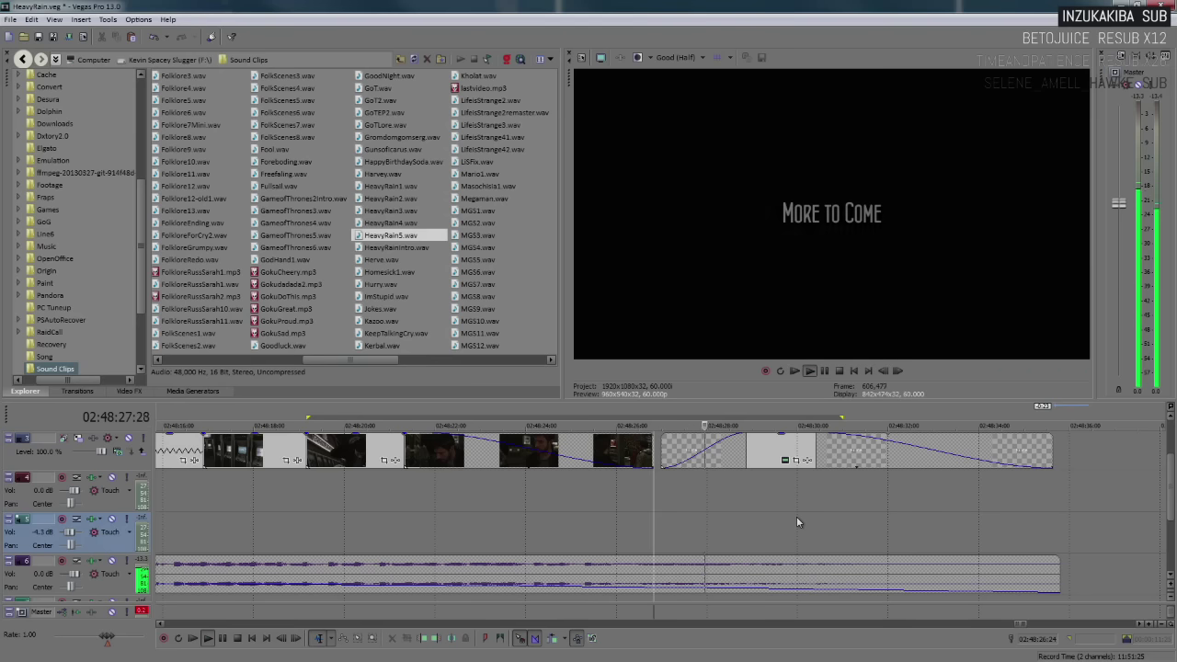
pyautogui.press('Return')
pyautogui.moveTo(813, 459); pyautogui.dragTo(827, 459)
pyautogui.click(600, 497)
pyautogui.press('space')
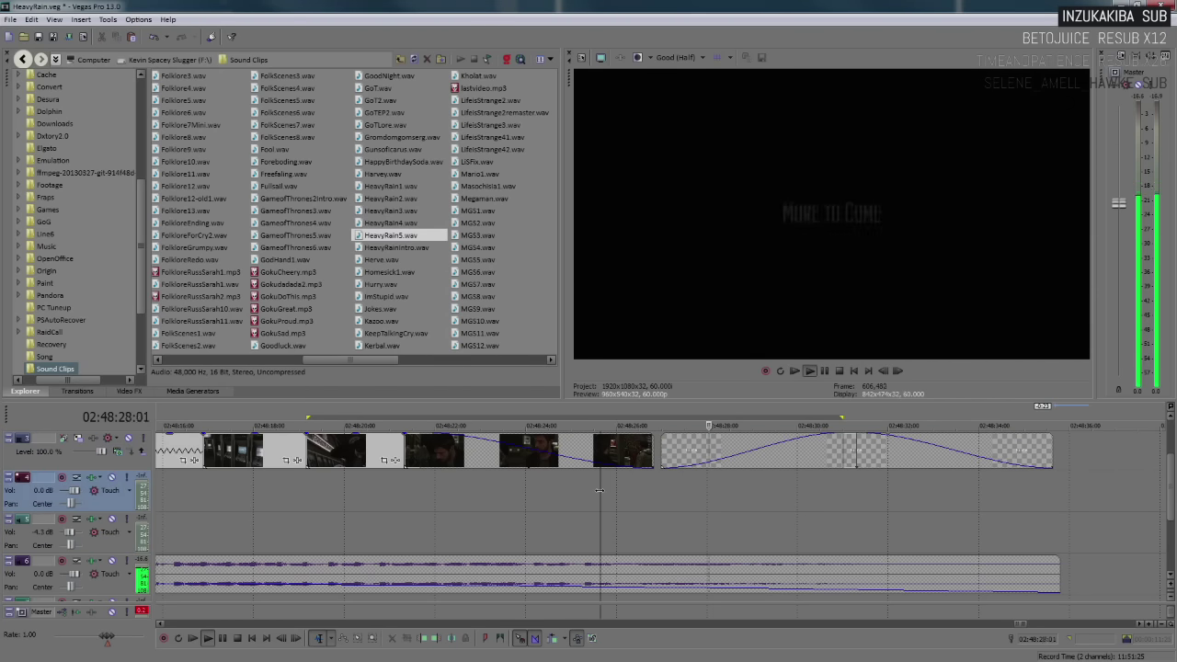
# Remove the title's fade-out, stretch its fade-in to about 00:00:07:15, and replay from the fading close-up
pyautogui.press('Return')
pyautogui.click(857, 450)
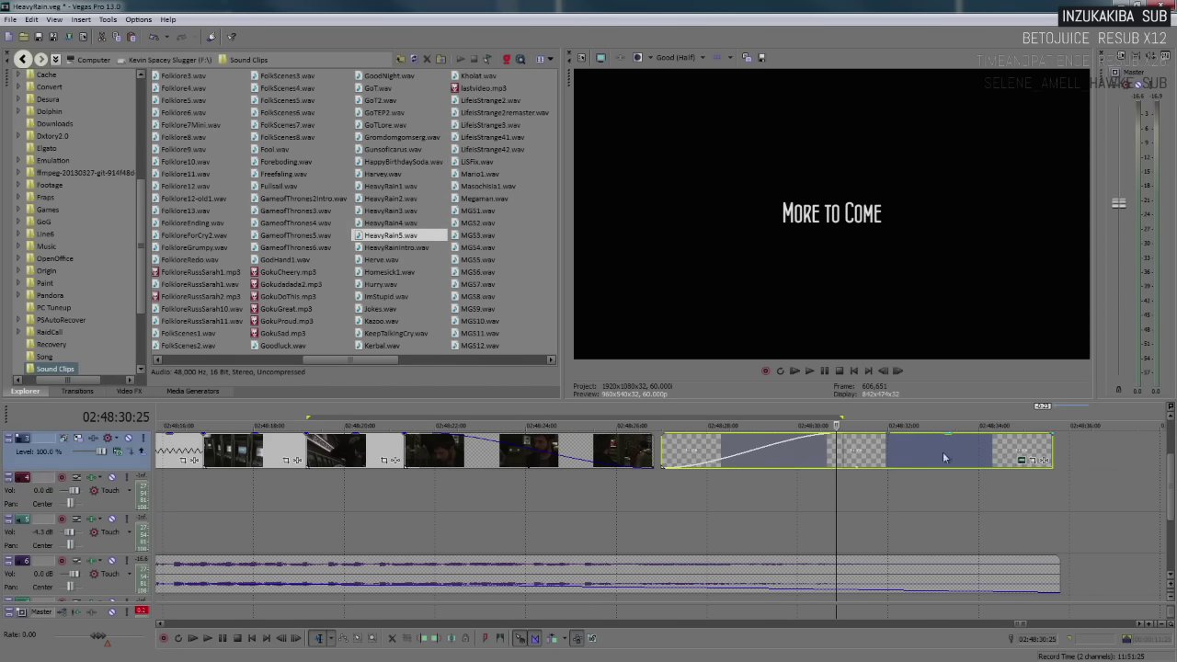
pyautogui.moveTo(842, 447); pyautogui.dragTo(999, 467)
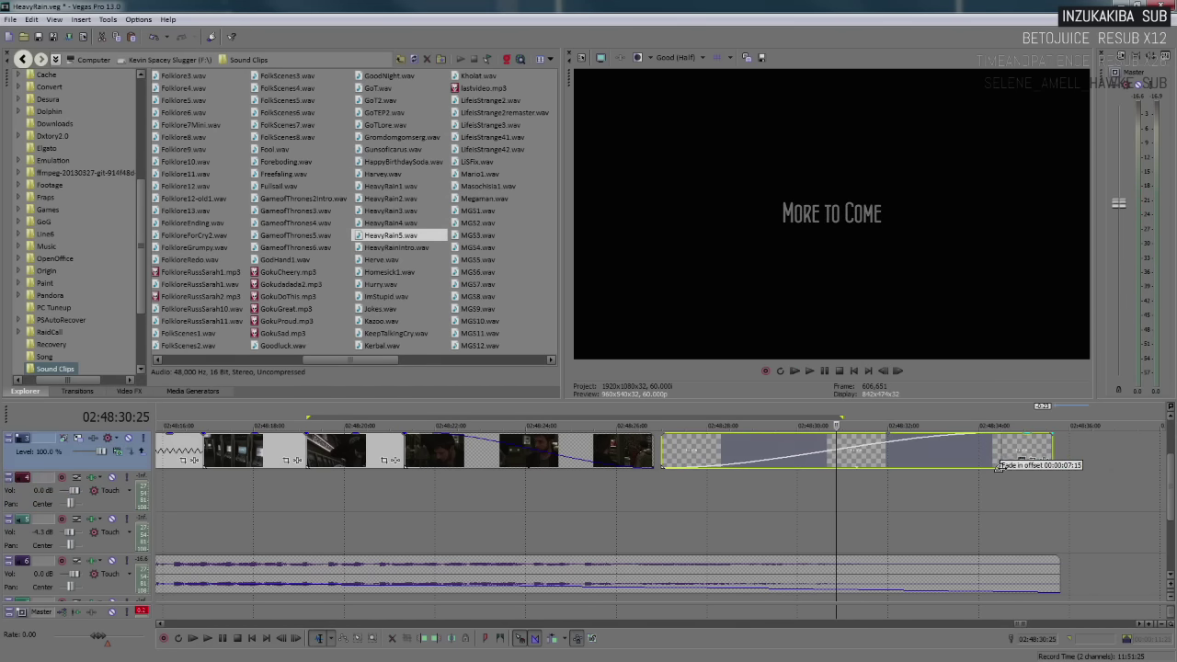
pyautogui.click(560, 498)
pyautogui.press('space')
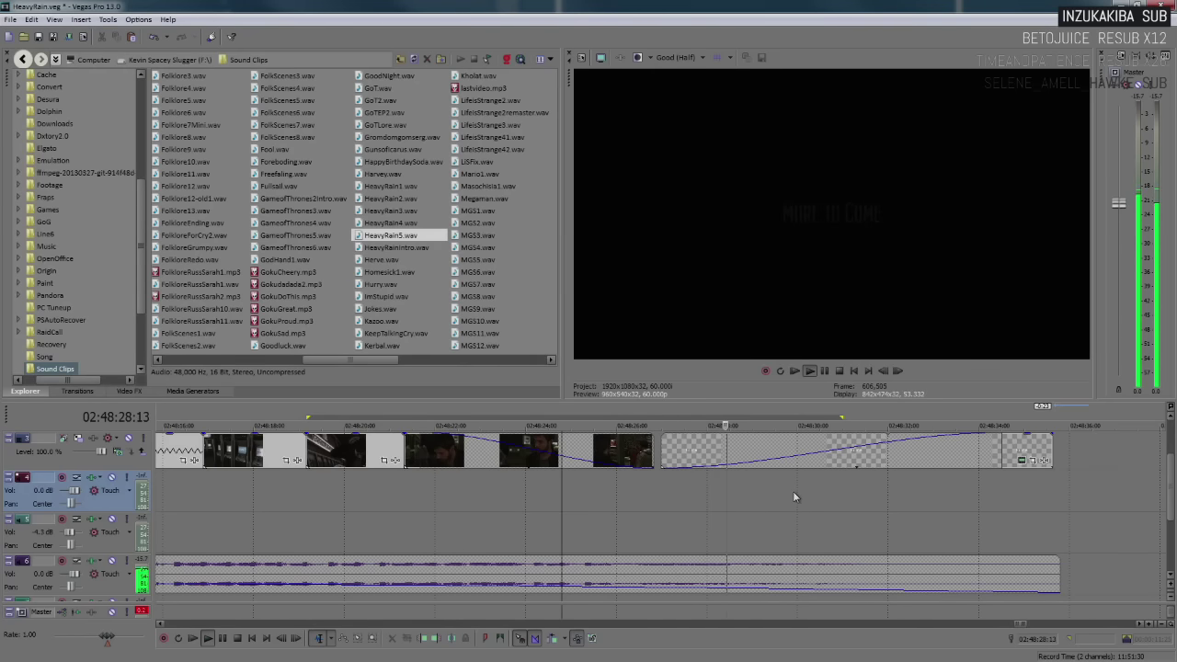
# Extend the title's end to match the end of the music at about 02:48:35
pyautogui.click(924, 497)
pyautogui.scroll(-2, 924, 497)
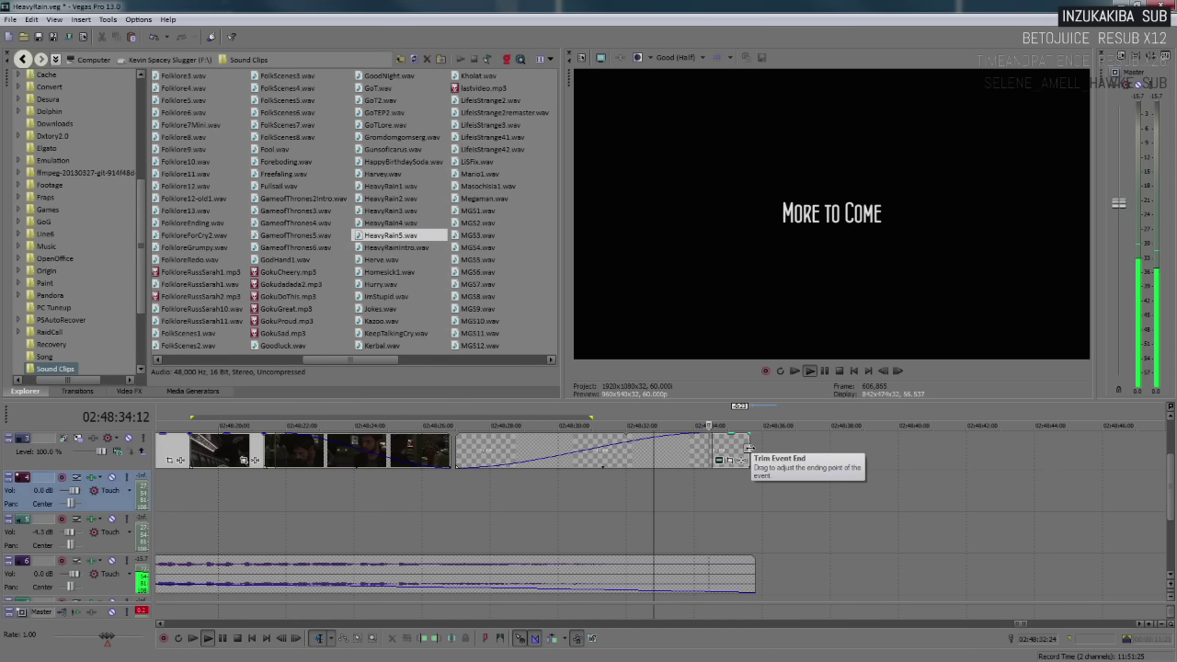
pyautogui.moveTo(749, 448); pyautogui.dragTo(756, 449)
pyautogui.scroll(-4, 635, 496)
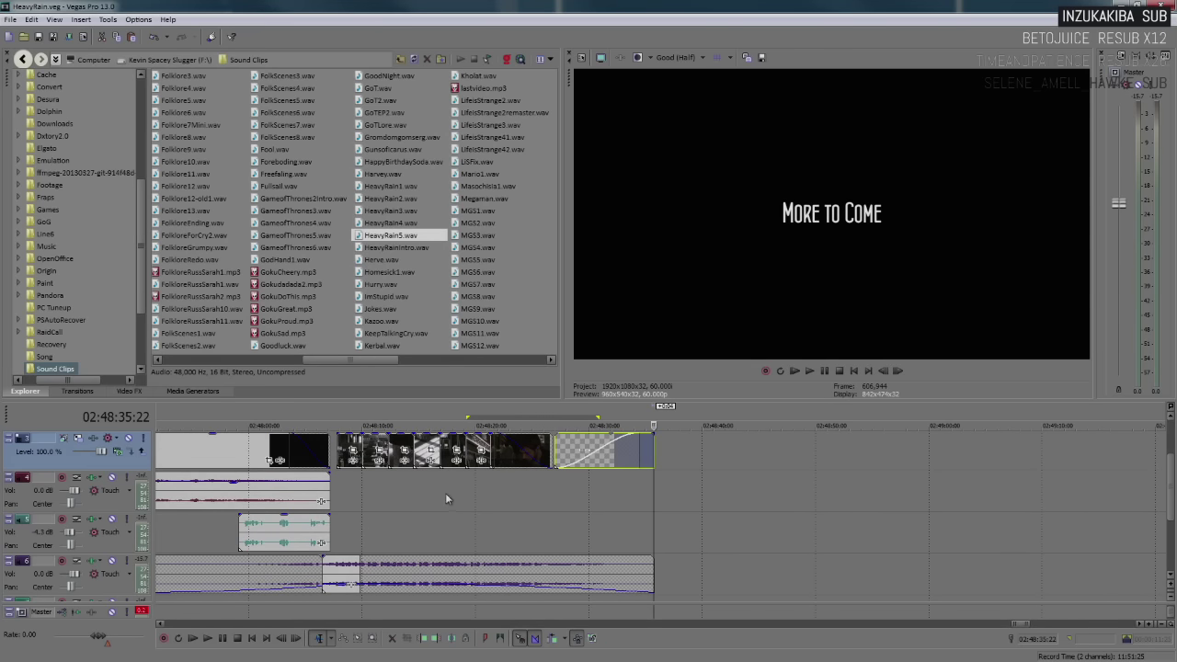
# Insert an empty video track above the existing upper video track and place the cursor at the montage's start, 02:48:07:23
pyautogui.click(349, 448)
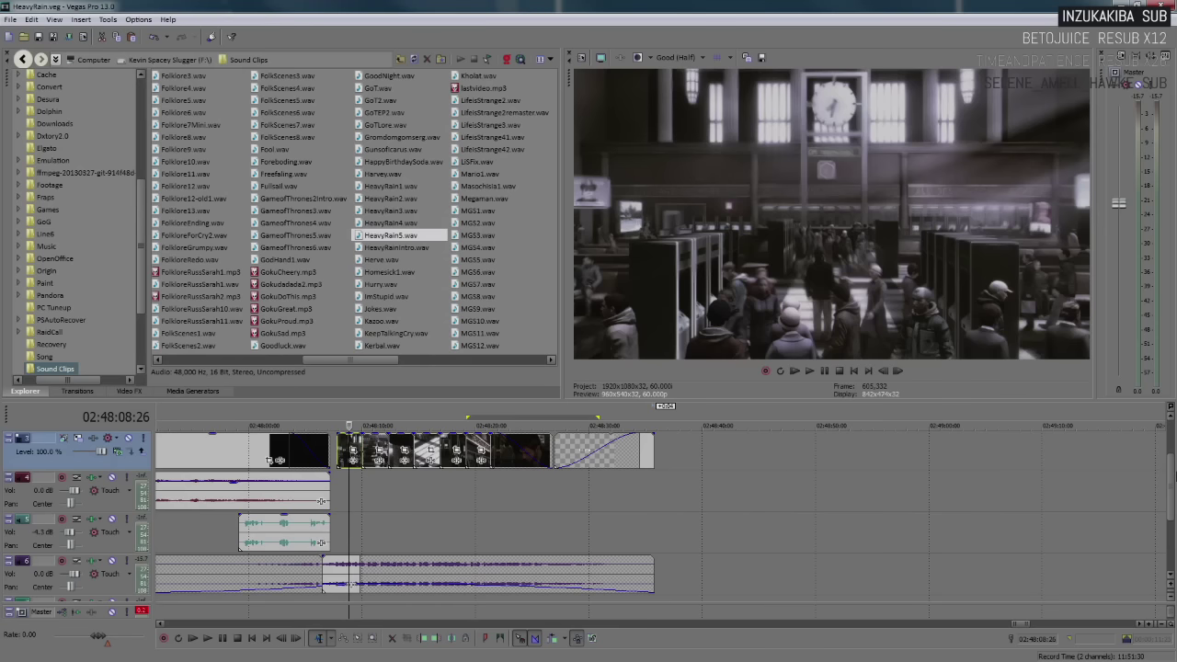
pyautogui.moveTo(1172, 487); pyautogui.dragTo(1172, 471)
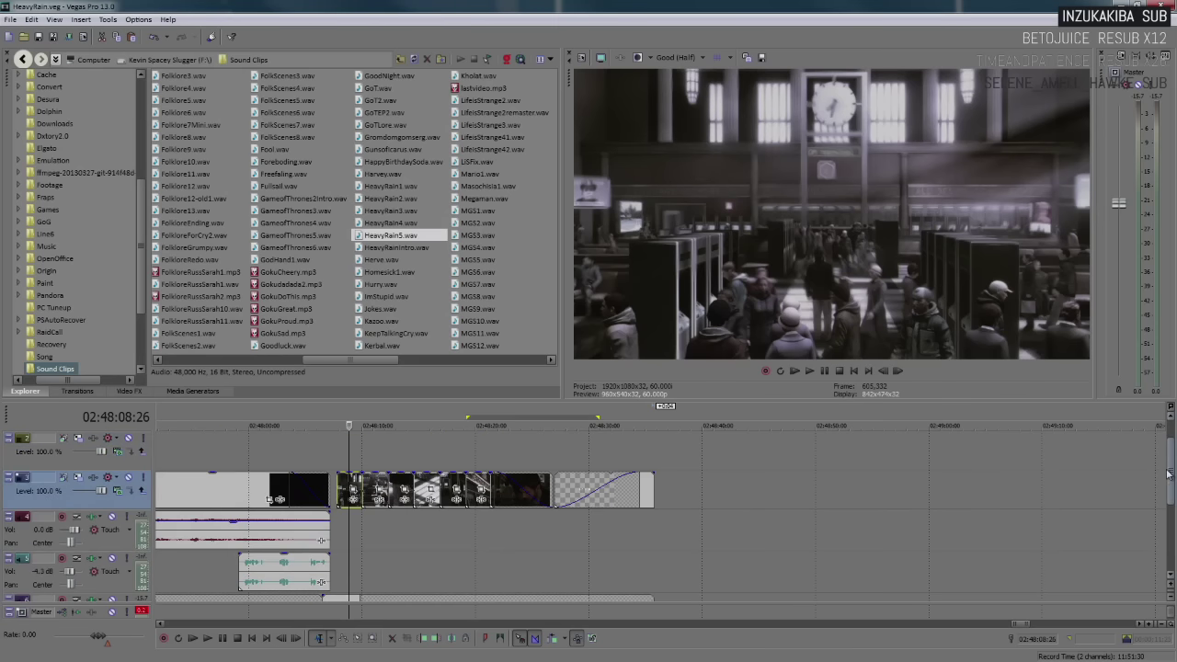
pyautogui.click(116, 467)
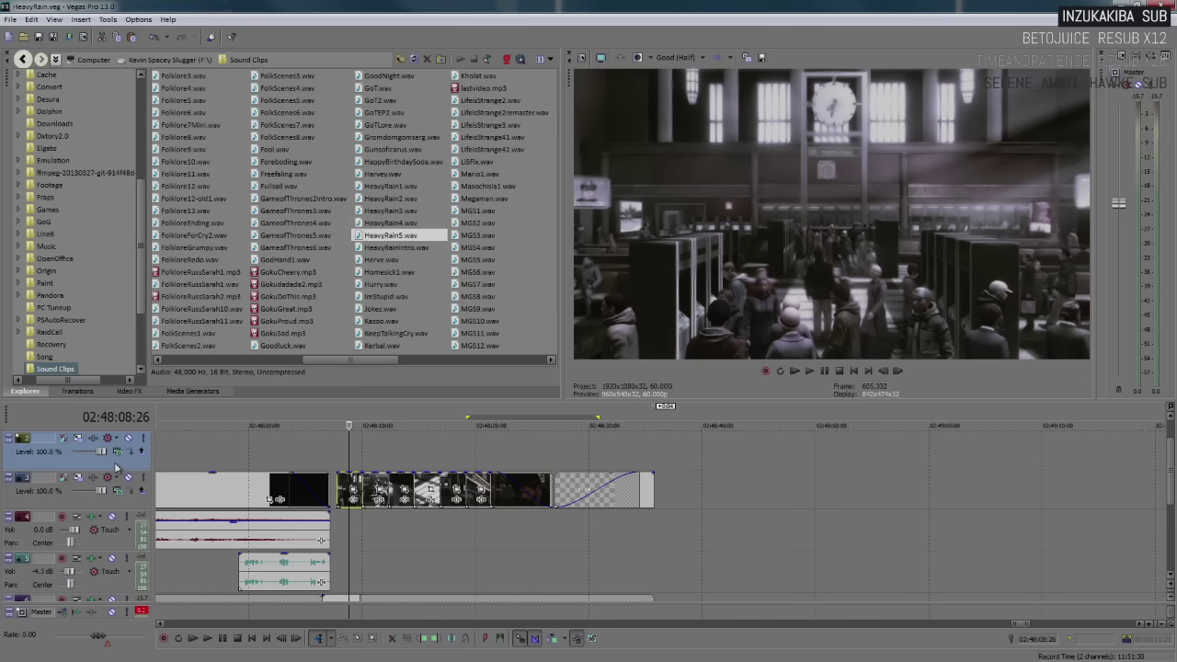
pyautogui.rightClick(116, 467)
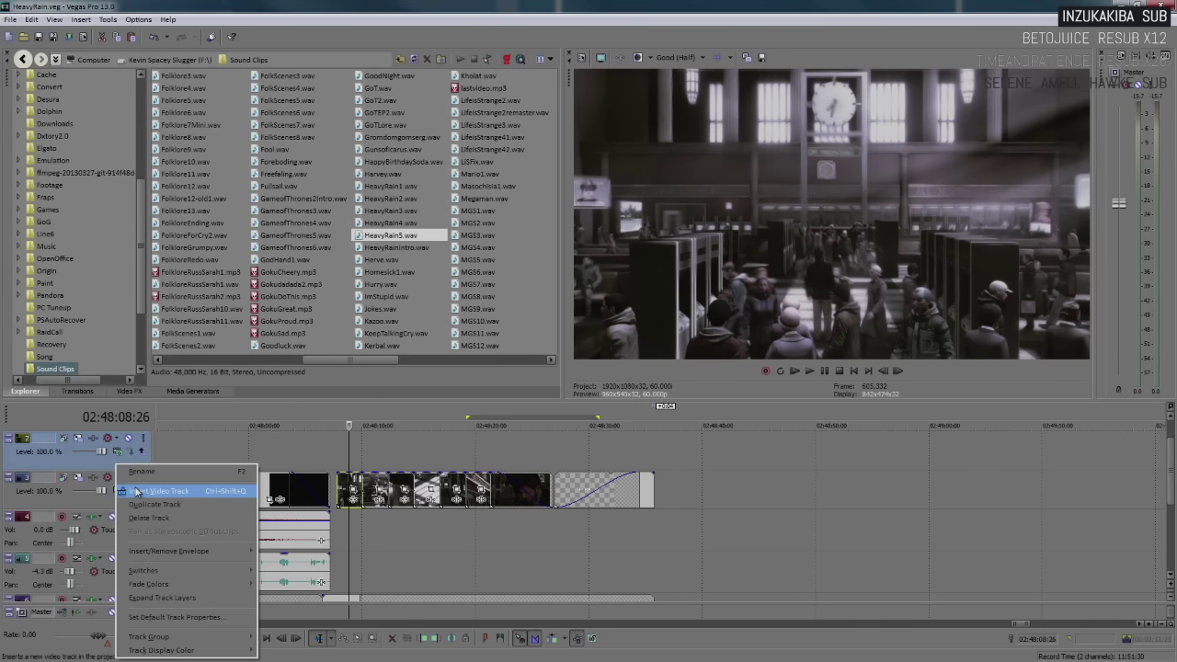
pyautogui.click(136, 491)
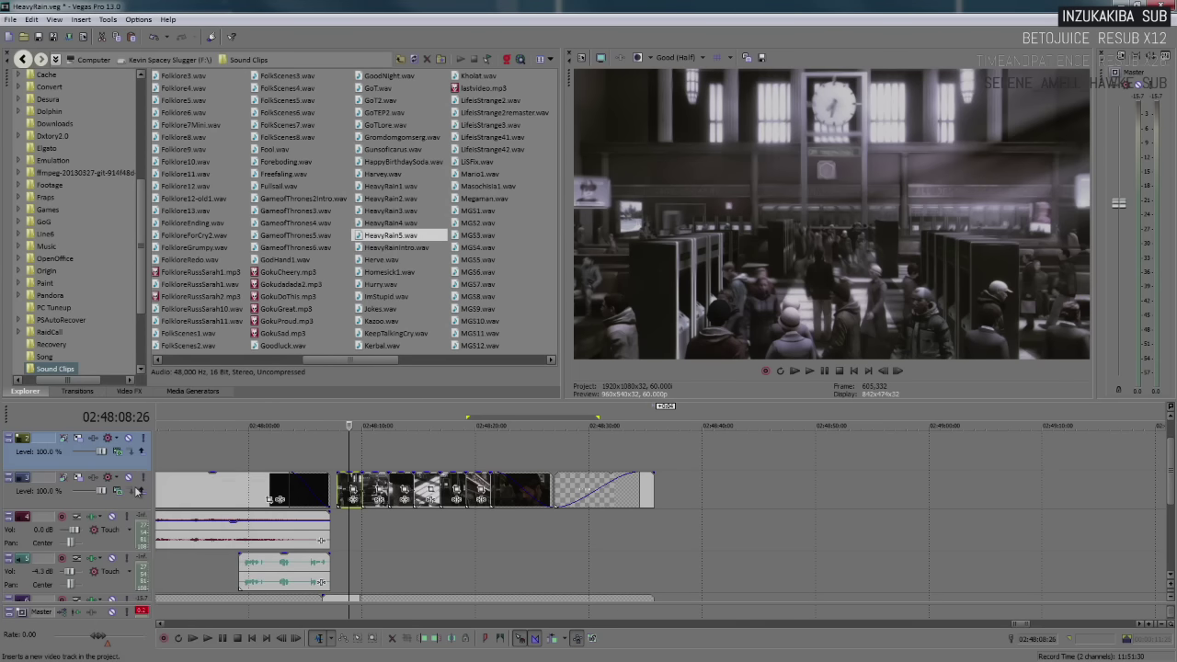
pyautogui.click(334, 450)
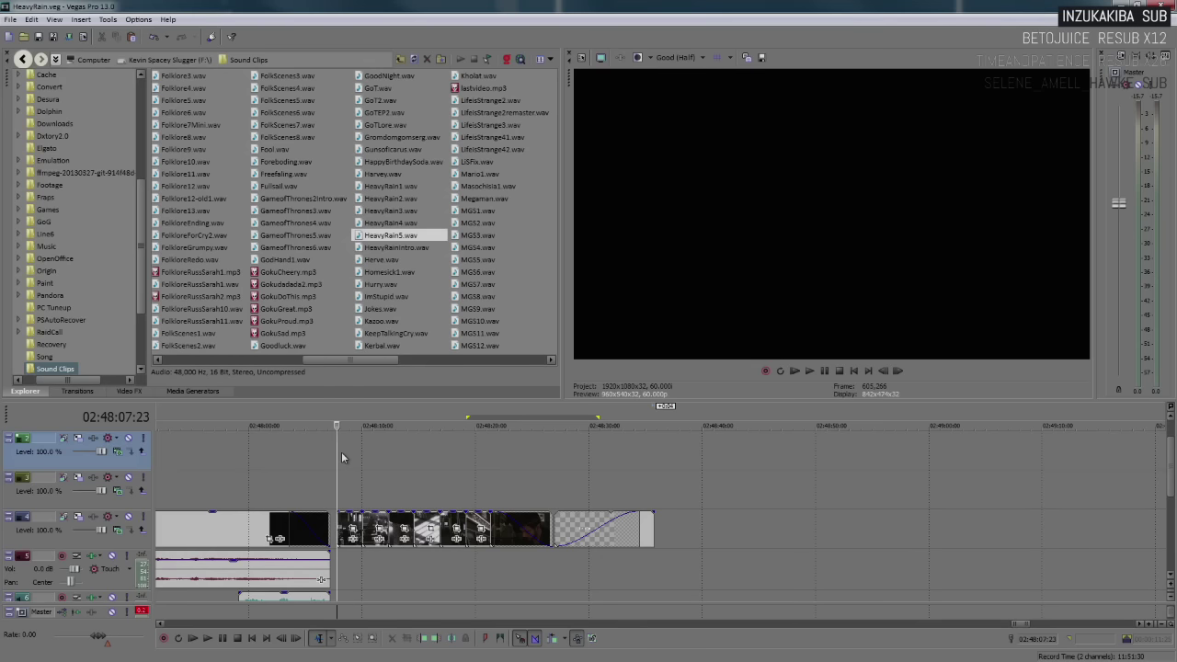
pyautogui.click(341, 452)
pyautogui.click(338, 450)
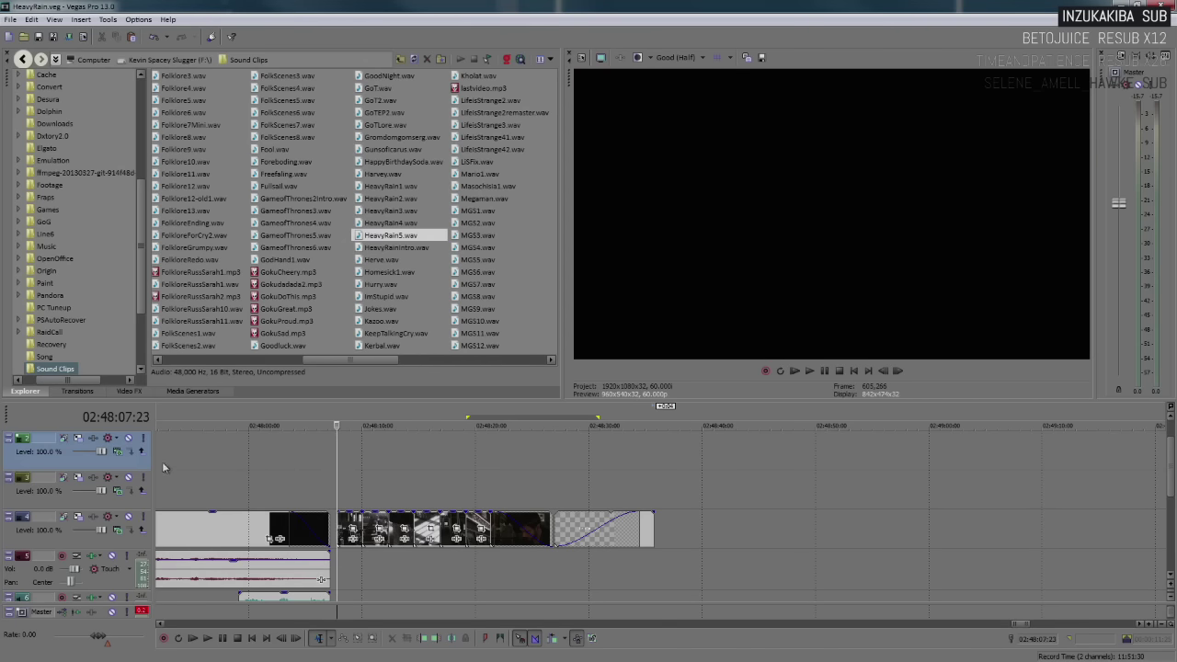
# Examine the new video track's automation modes, compositing modes and track options without changing any of them
pyautogui.click(118, 438)
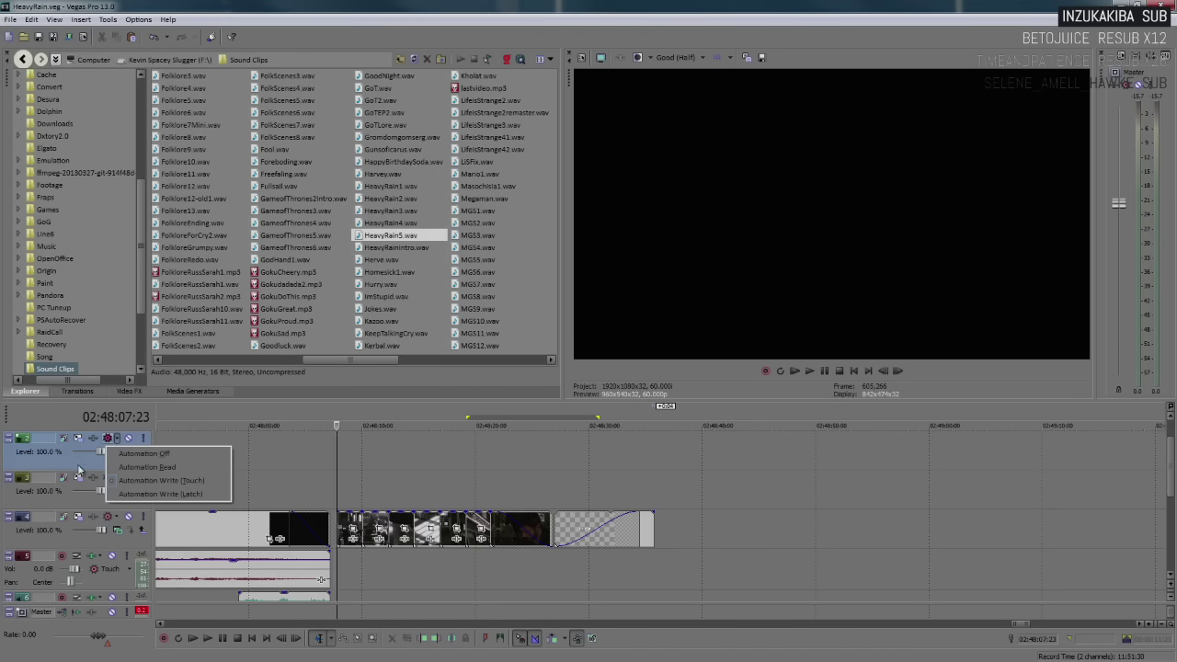
pyautogui.click(81, 470)
pyautogui.click(119, 452)
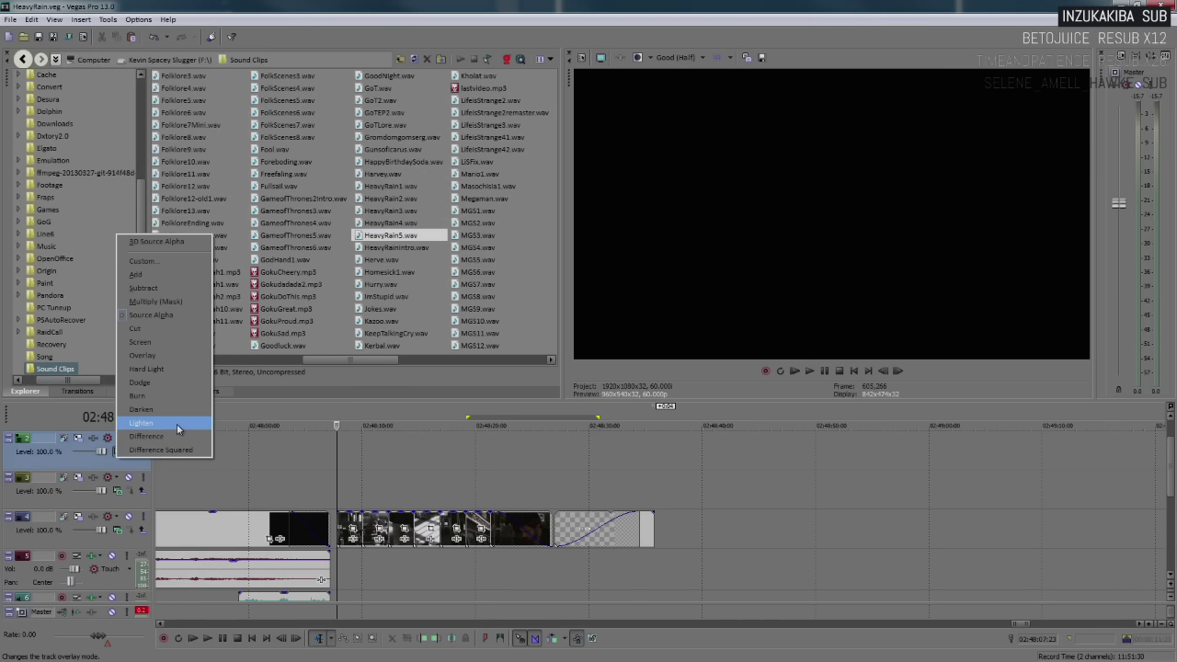
pyautogui.click(92, 469)
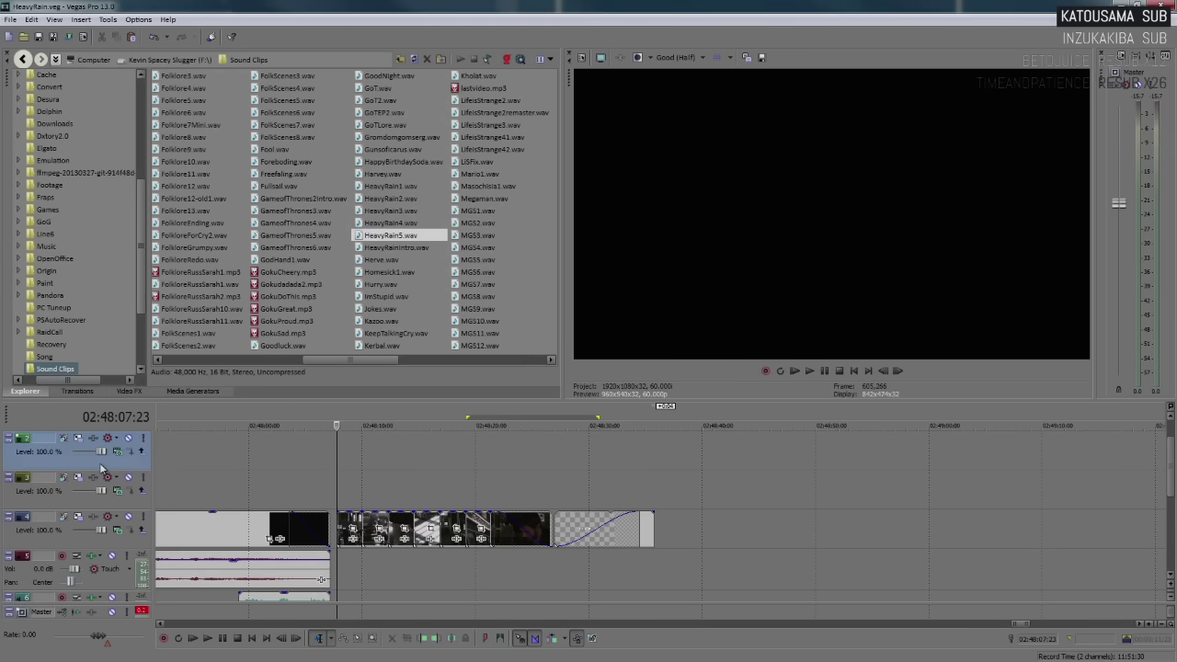
pyautogui.rightClick(23, 443)
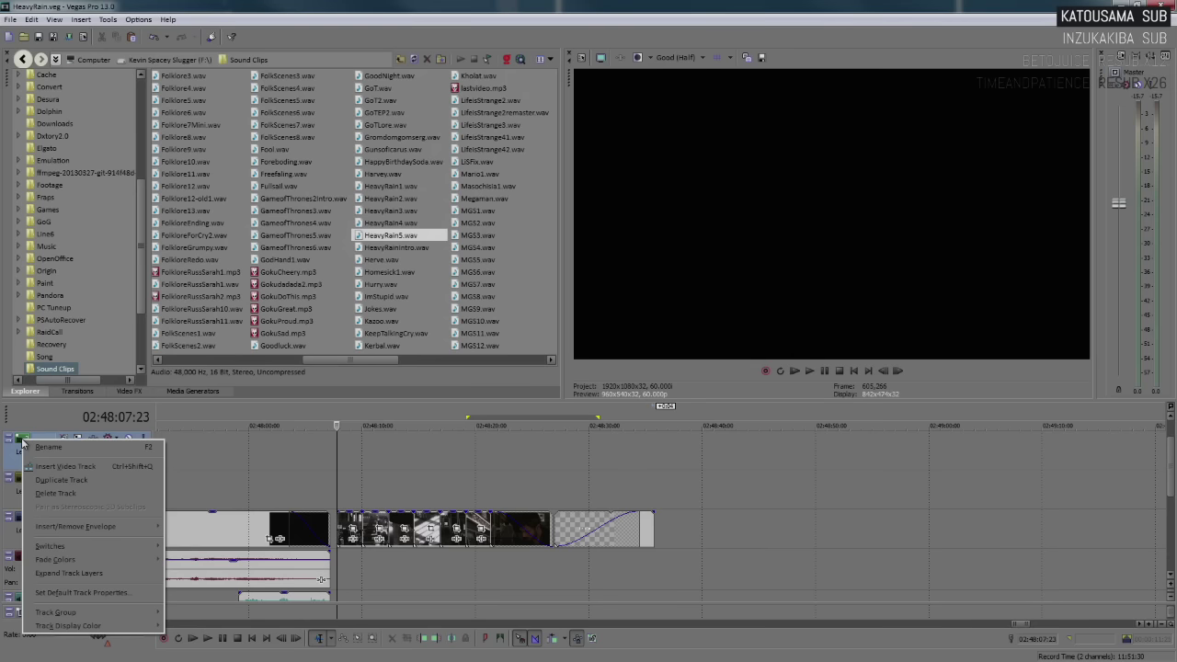
pyautogui.moveTo(103, 550)
pyautogui.moveTo(117, 629)
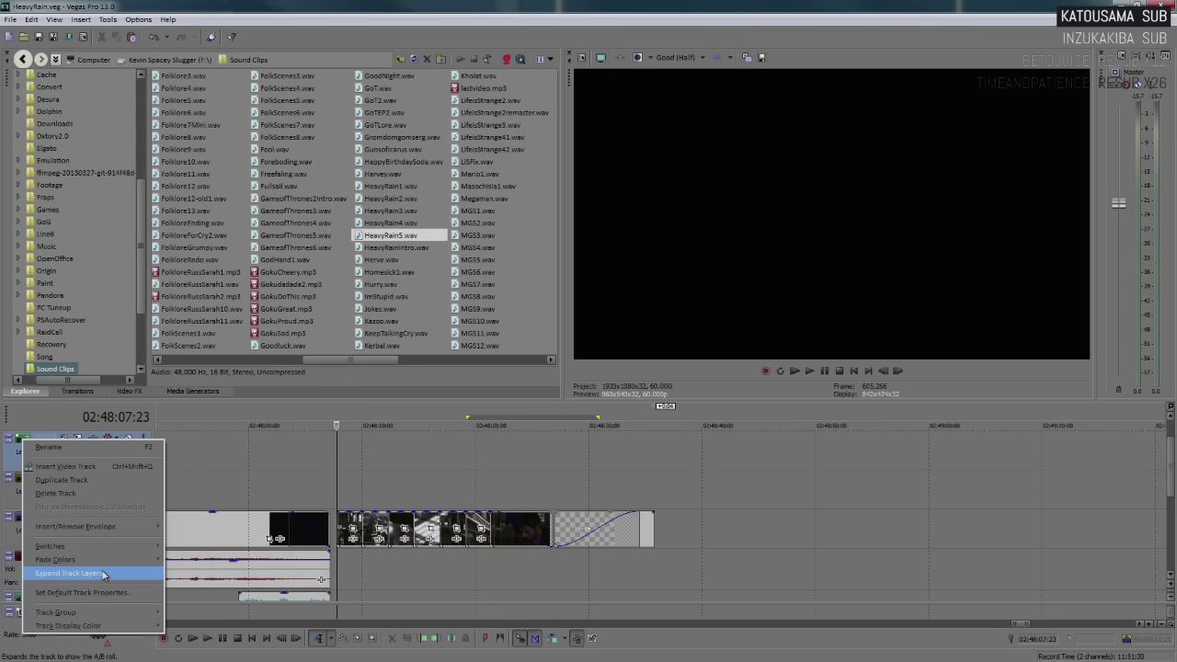
pyautogui.click(372, 478)
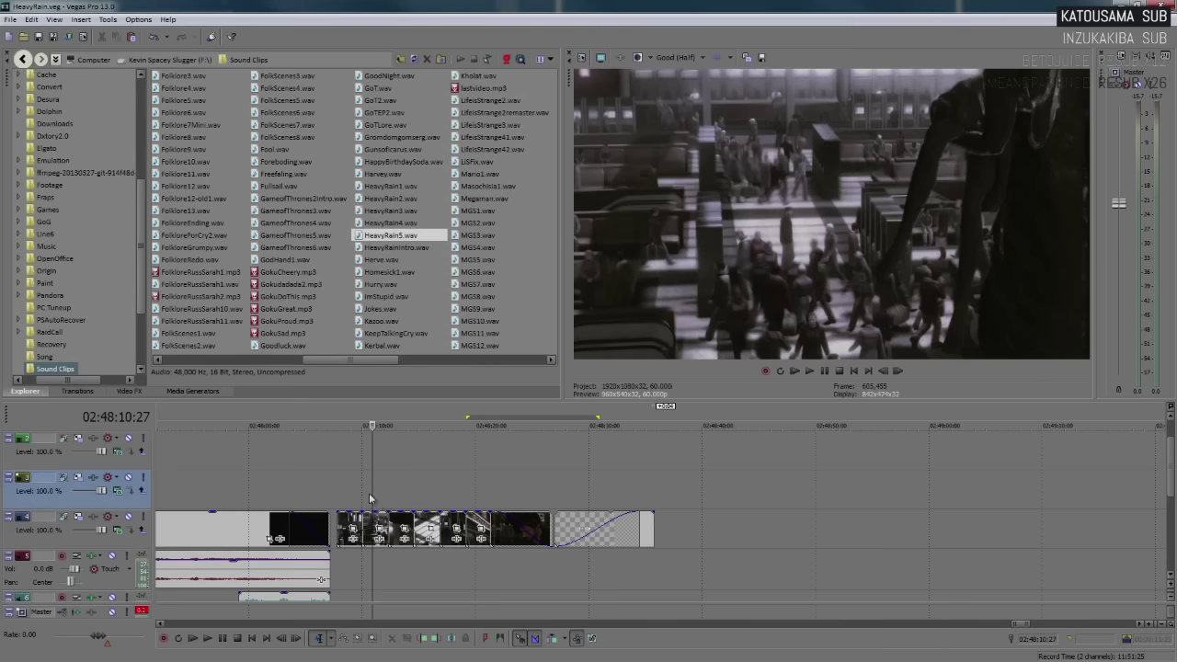
# Apply the Color Corrector (Secondary) effect with the Invert Color preset to the montage's first clip
pyautogui.click(127, 392)
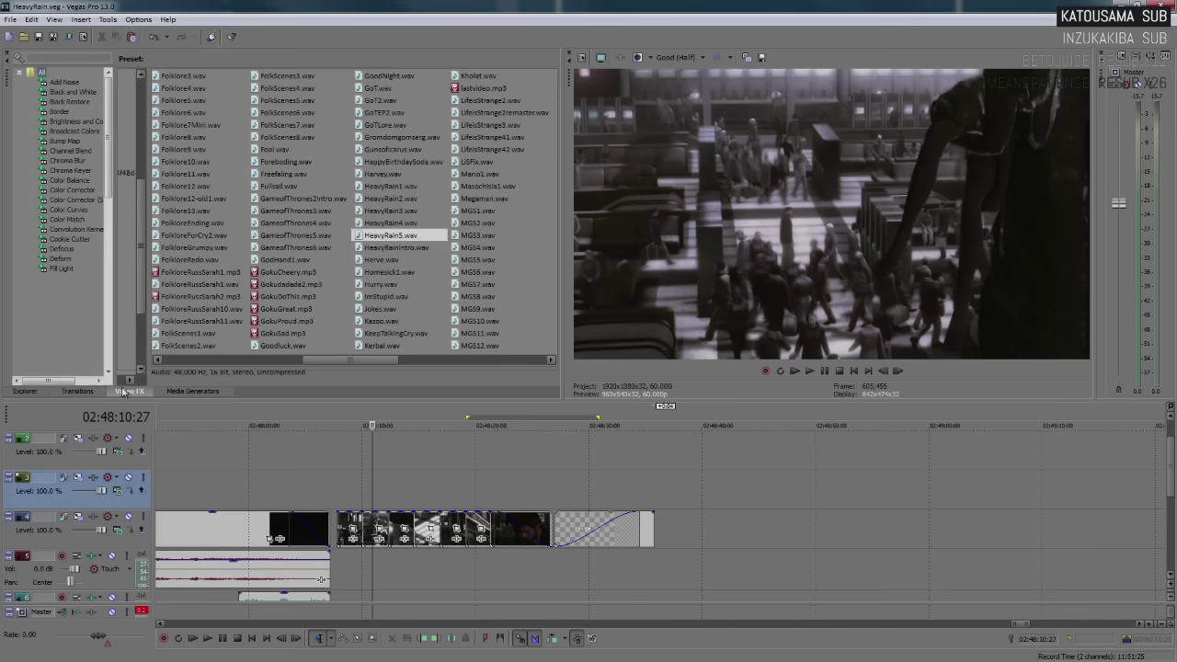
pyautogui.click(72, 202)
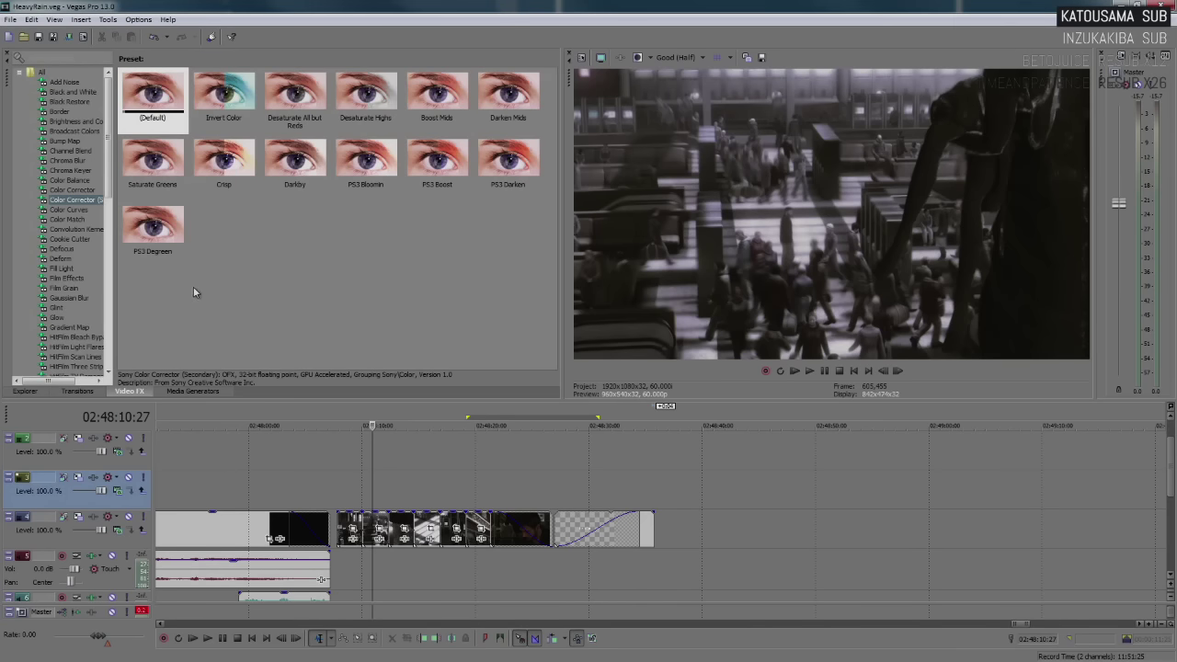
pyautogui.click(156, 239)
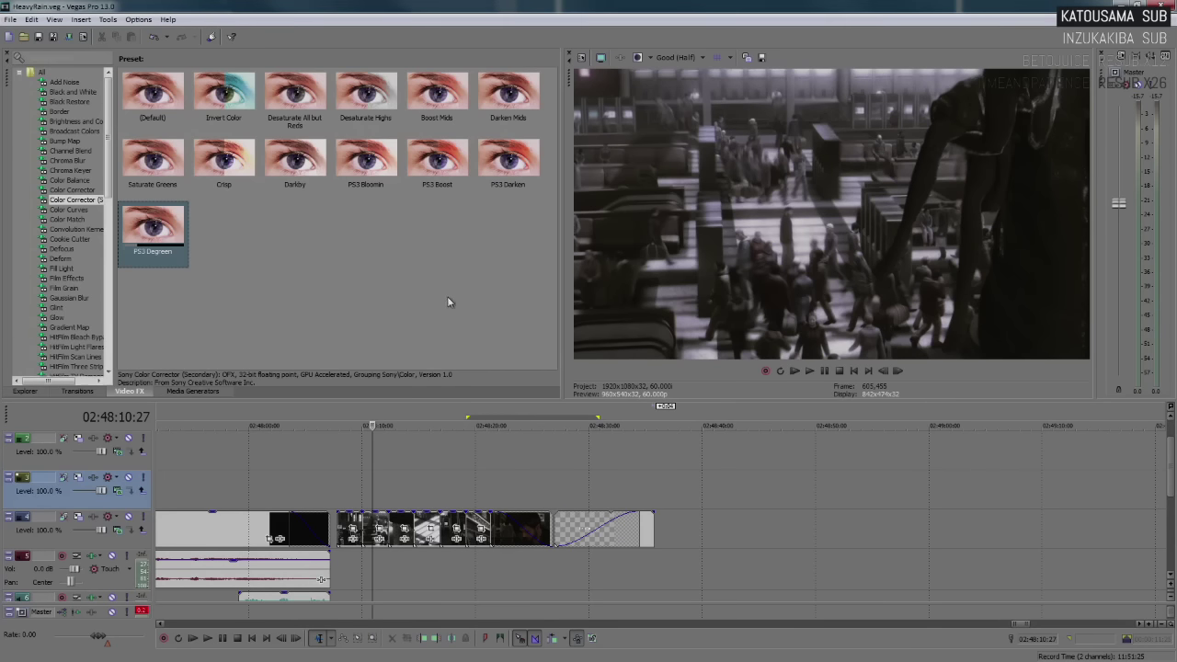
pyautogui.click(224, 99)
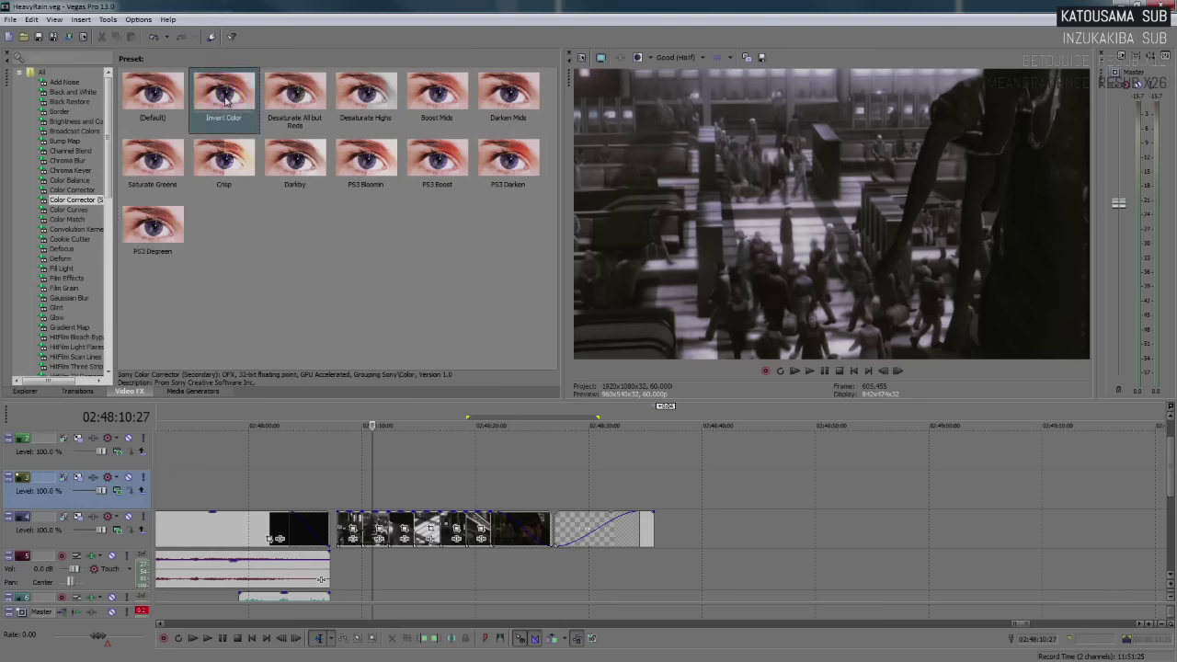
pyautogui.click(345, 526)
pyautogui.scroll(3, 441, 476)
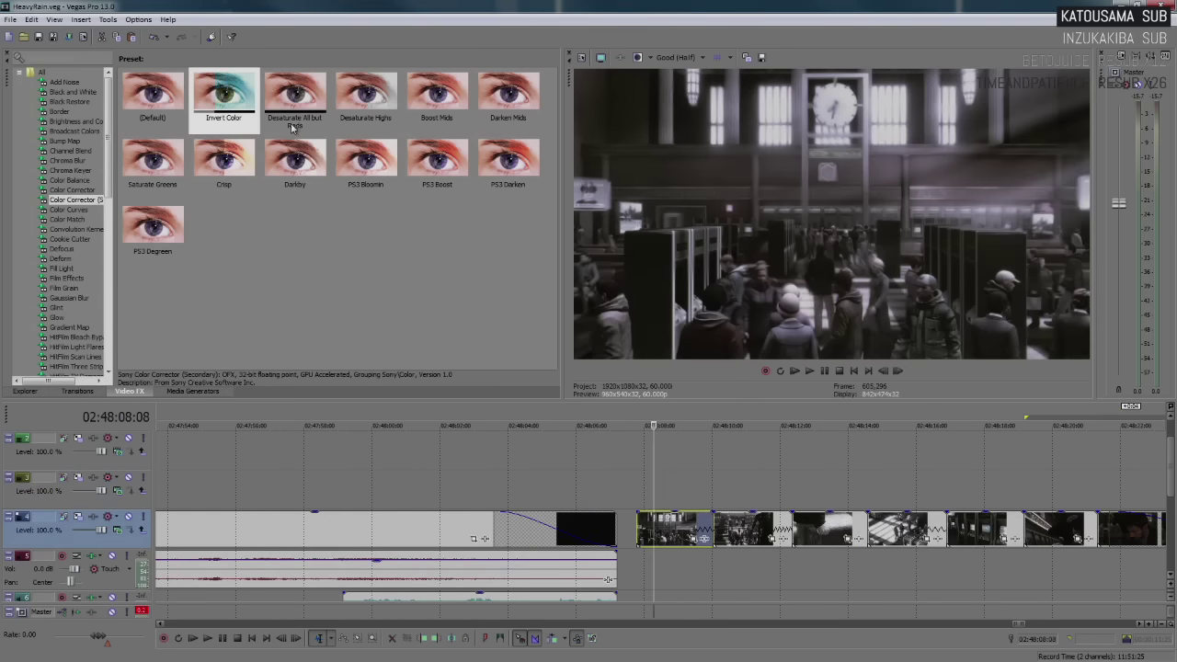
pyautogui.moveTo(676, 512); pyautogui.dragTo(676, 514)
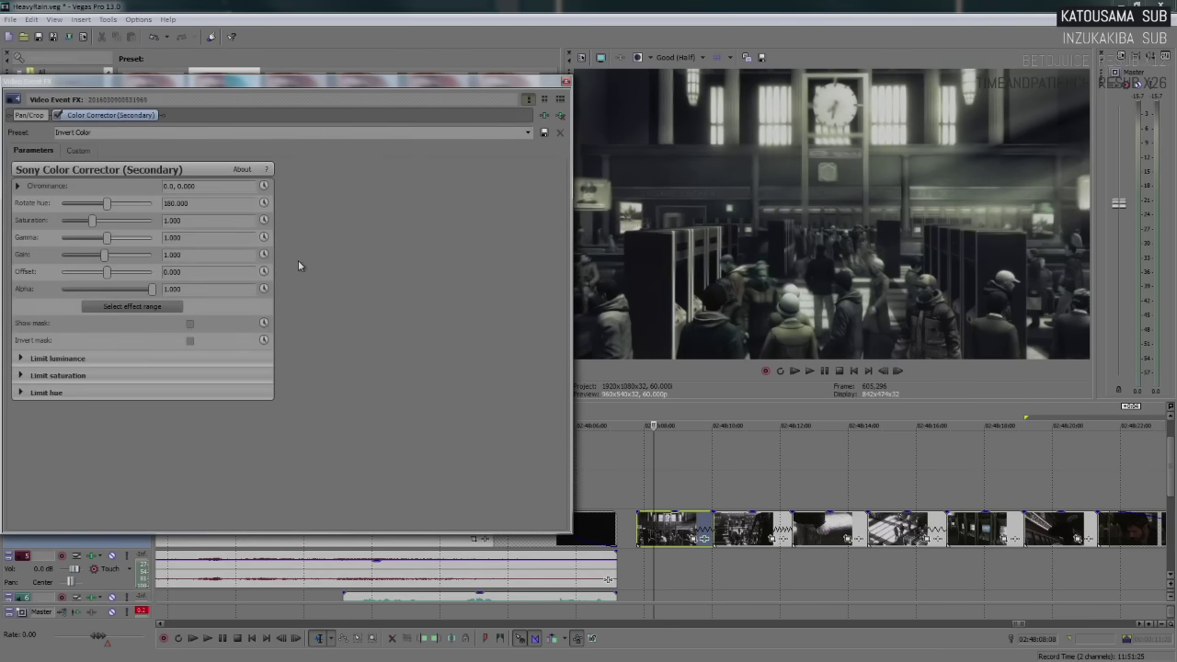
# Set the effect's hue rotation to 360, saturation 0.653, gamma 0.857 and gain 1.095, and save it as preset Slightly Darker
pyautogui.moveTo(107, 203); pyautogui.dragTo(111, 262)
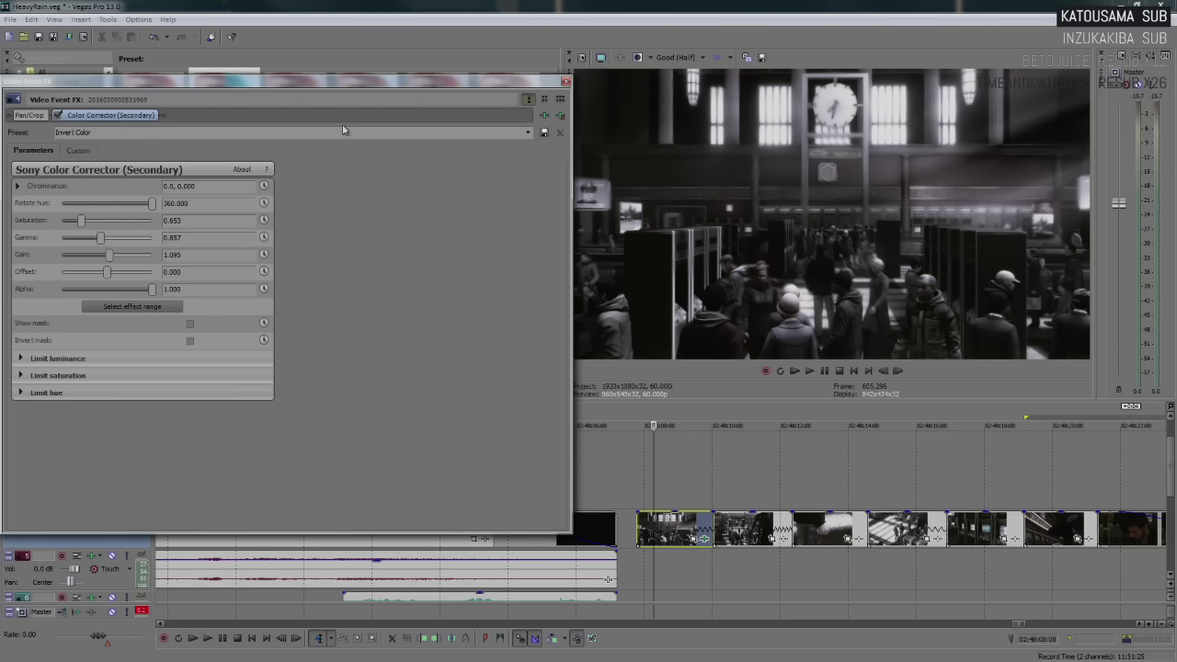
pyautogui.click(412, 145)
pyautogui.write('Slightly Dearker')
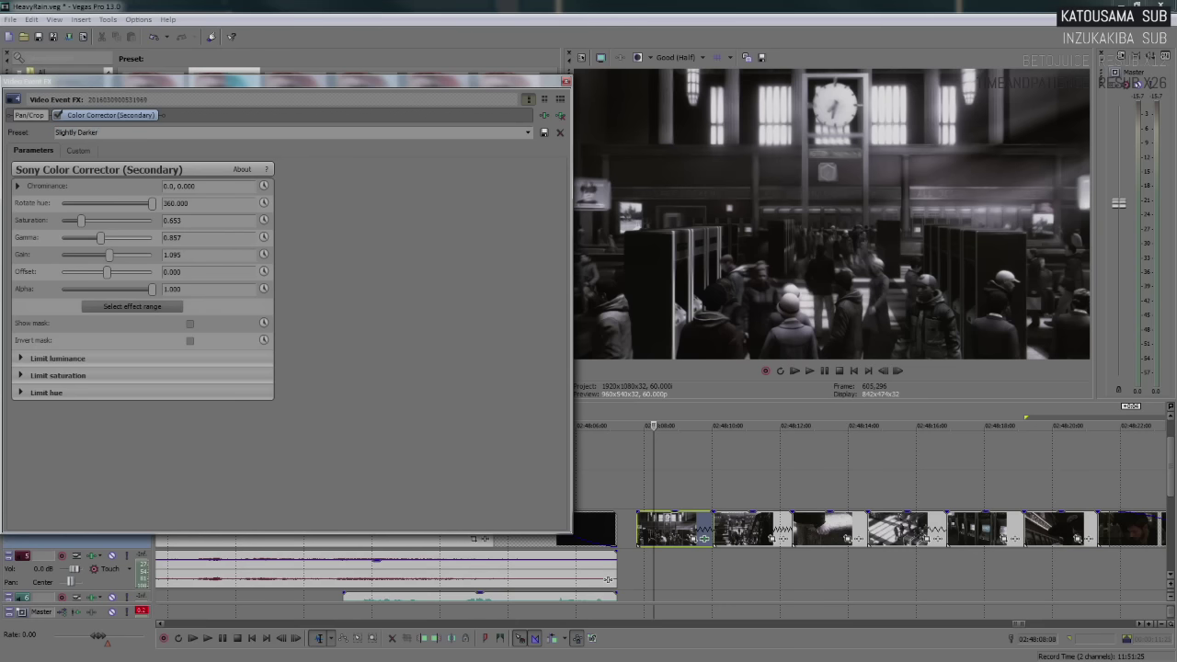